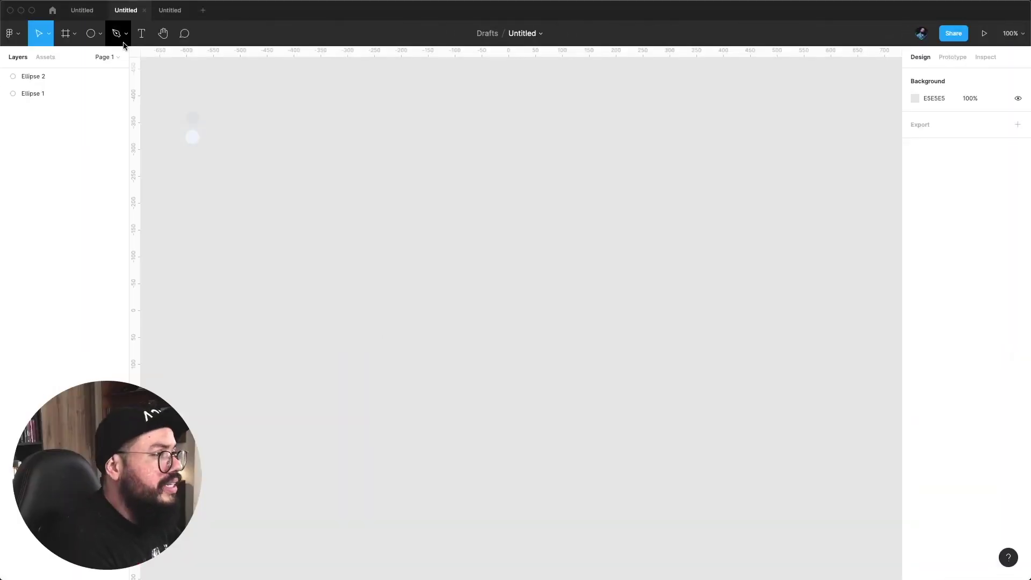
# - Draw Frame 1 and size it to 1600 × 1200
pyautogui.click(65, 34)
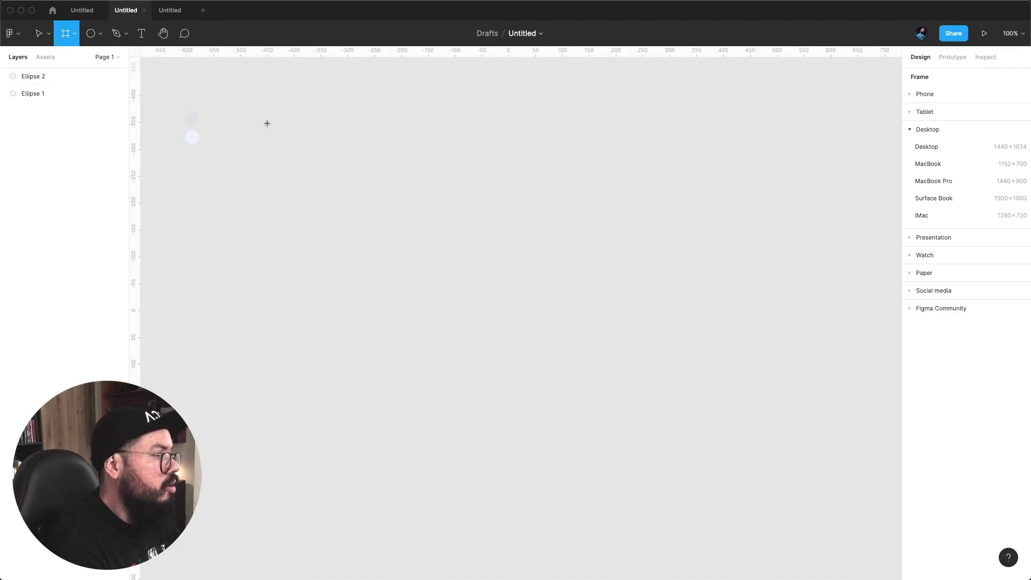
pyautogui.moveTo(267, 123); pyautogui.dragTo(818, 467)
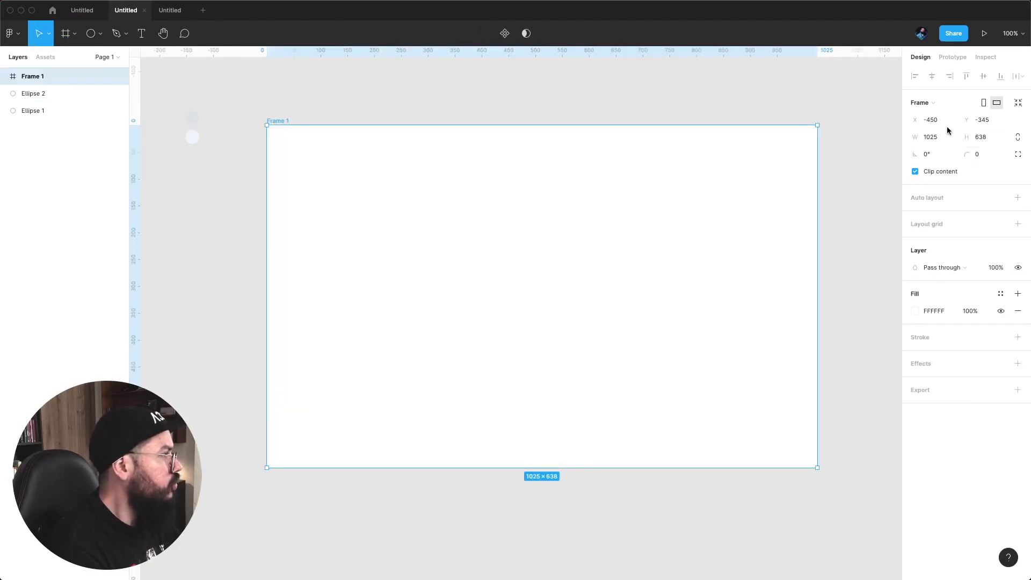
pyautogui.click(945, 134)
pyautogui.moveTo(943, 141); pyautogui.dragTo(856, 135)
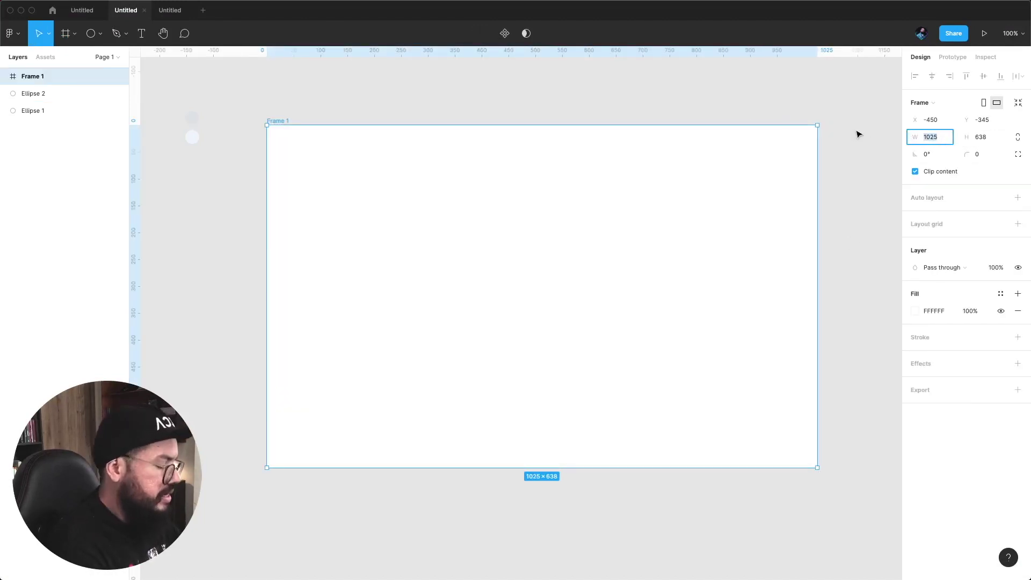
pyautogui.write('1600')
pyautogui.press('Tab')
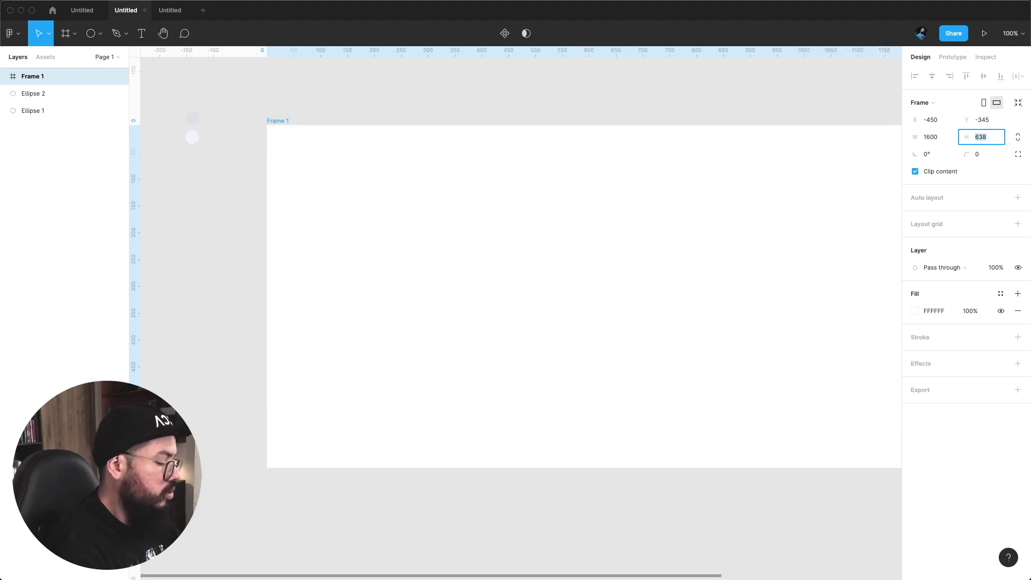
pyautogui.write('1200')
pyautogui.press('Return')
# - Zoom out to see Frame 1 whole and nudge it slightly down-left
pyautogui.press('-')
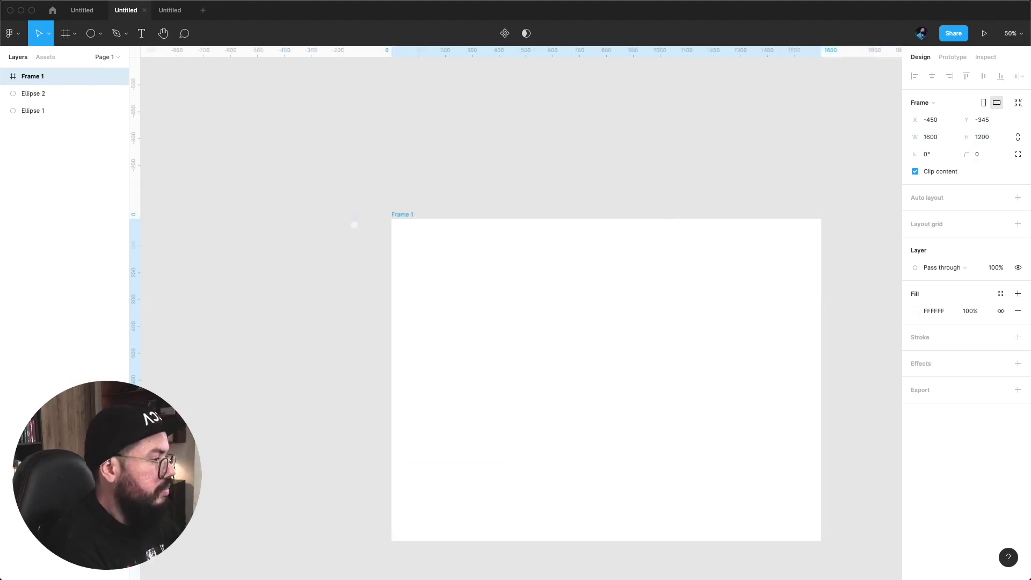
pyautogui.scroll(-2, 622, 223)
pyautogui.hscroll(2, 569, 260)
pyautogui.moveTo(548, 266); pyautogui.dragTo(545, 279)
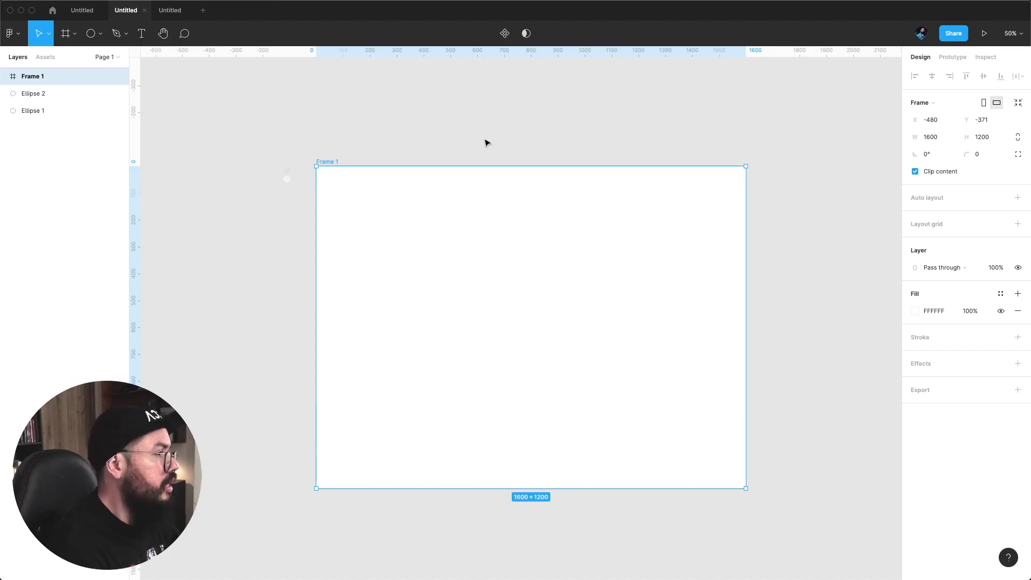
# - Zoom to 100% and reposition the two small ellipses beside Frame 1
pyautogui.click(518, 135)
pyautogui.click(459, 245)
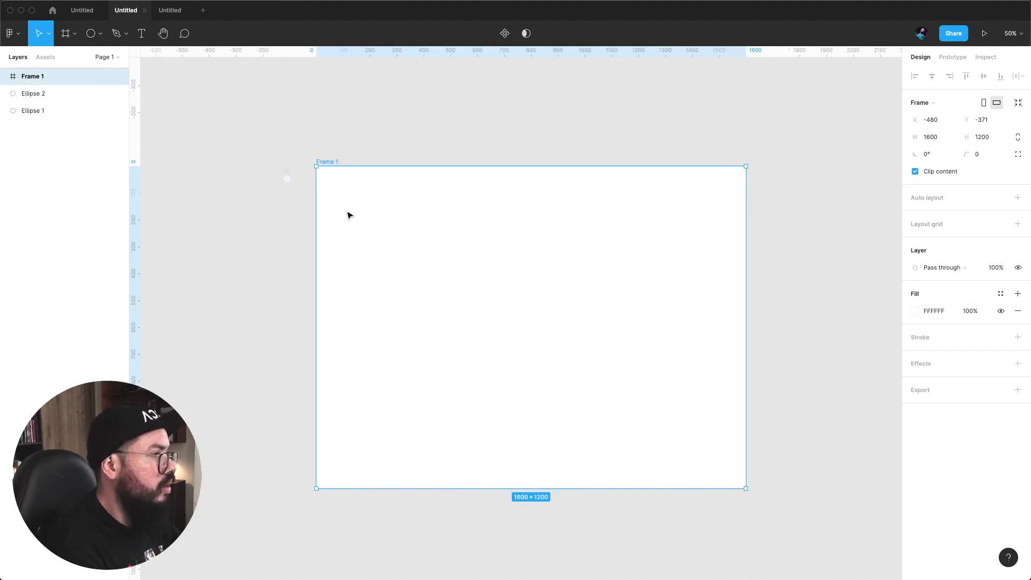
pyautogui.moveTo(253, 158)
pyautogui.mouseDown()
pyautogui.moveTo(293, 200)
pyautogui.moveTo(277, 164)
pyautogui.mouseUp()
pyautogui.click(298, 210)
pyautogui.hotkey('shift', '0')
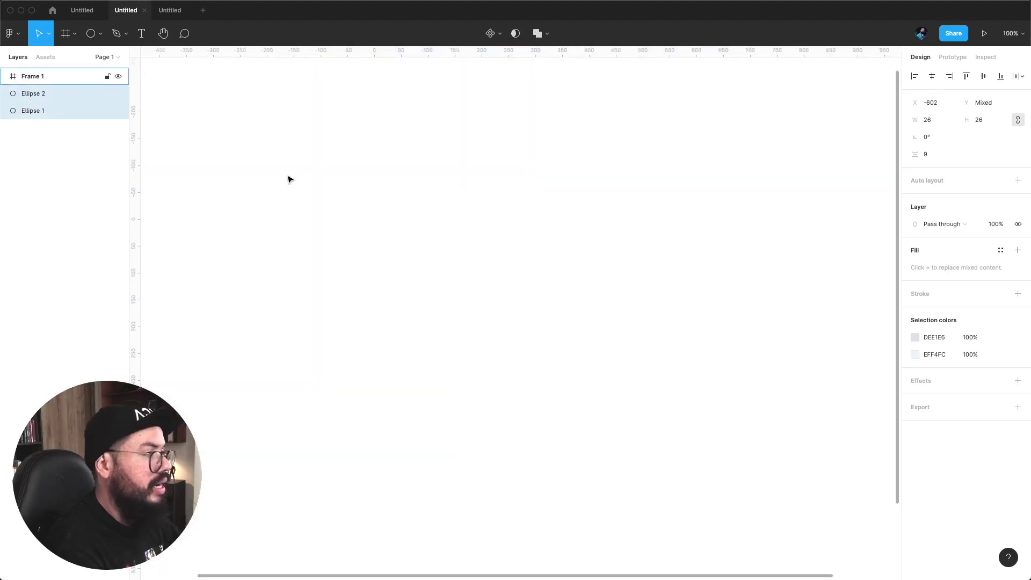
pyautogui.hscroll(-5, 290, 180)
pyautogui.scroll(3, 290, 179)
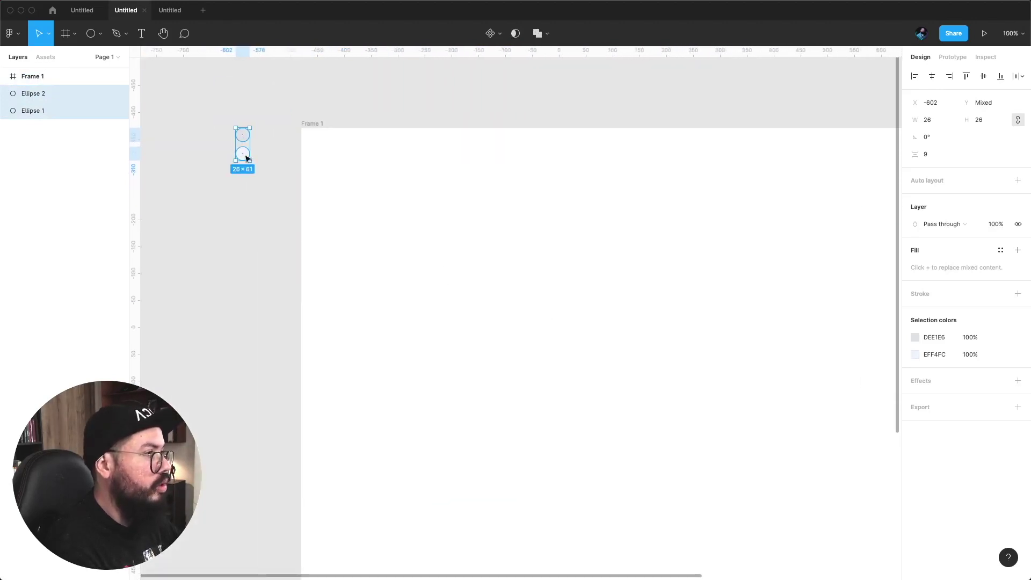
pyautogui.moveTo(247, 158); pyautogui.dragTo(247, 161)
pyautogui.press('Escape')
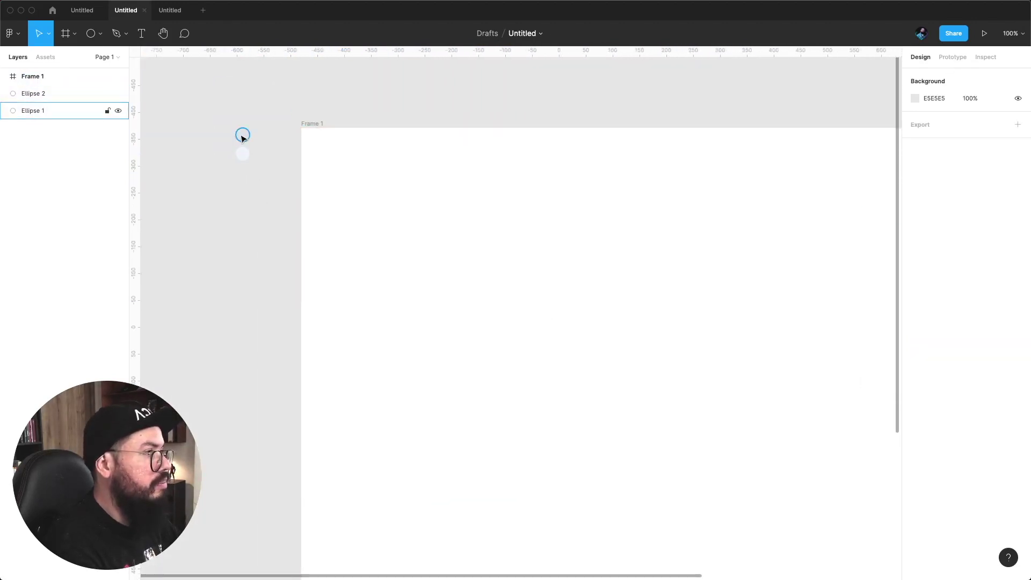
pyautogui.click(242, 139)
pyautogui.click(430, 202)
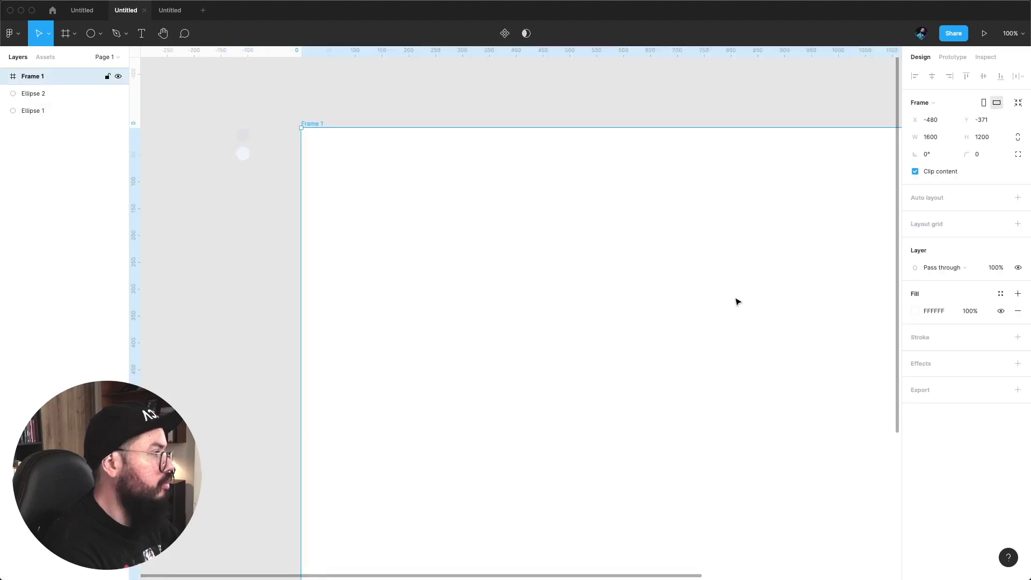
# - Fill Frame 1 with the light grey DEE1E6 document colour
pyautogui.click(915, 311)
pyautogui.click(827, 528)
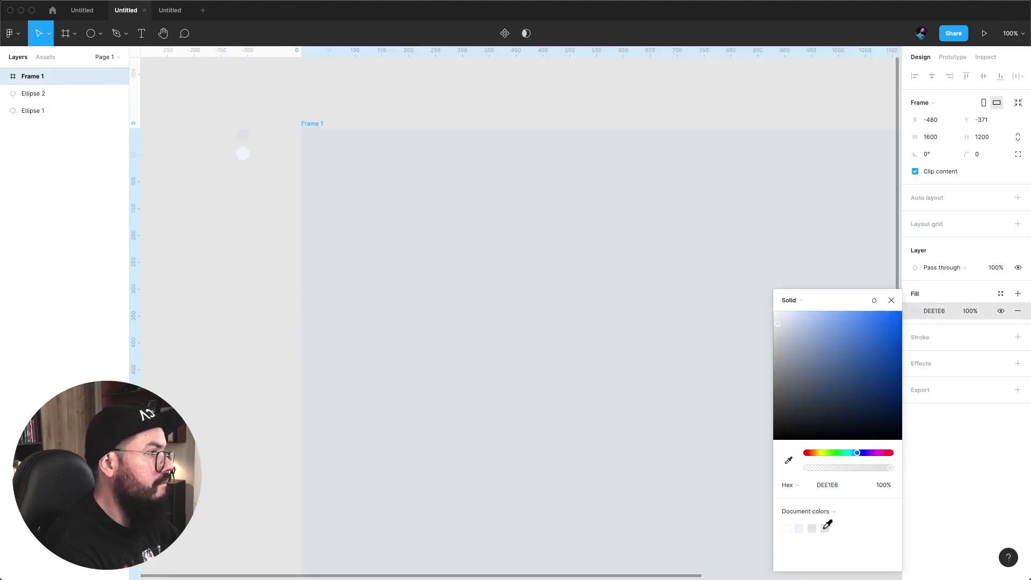
pyautogui.click(240, 240)
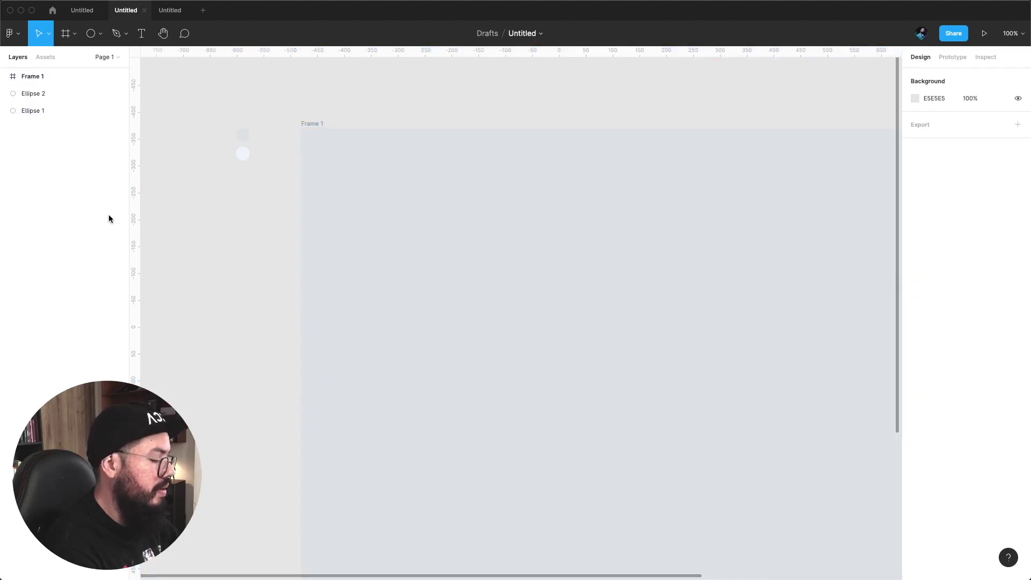
pyautogui.press('-')
pyautogui.moveTo(477, 256)
pyautogui.mouseDown()
pyautogui.moveTo(344, 223)
pyautogui.moveTo(576, 385)
pyautogui.moveTo(682, 410)
pyautogui.moveTo(656, 421)
pyautogui.mouseUp()
# - Draw Frame 2 at 1280 × 720, centred horizontally and vertically inside Frame 1
pyautogui.click(65, 33)
pyautogui.click(940, 139)
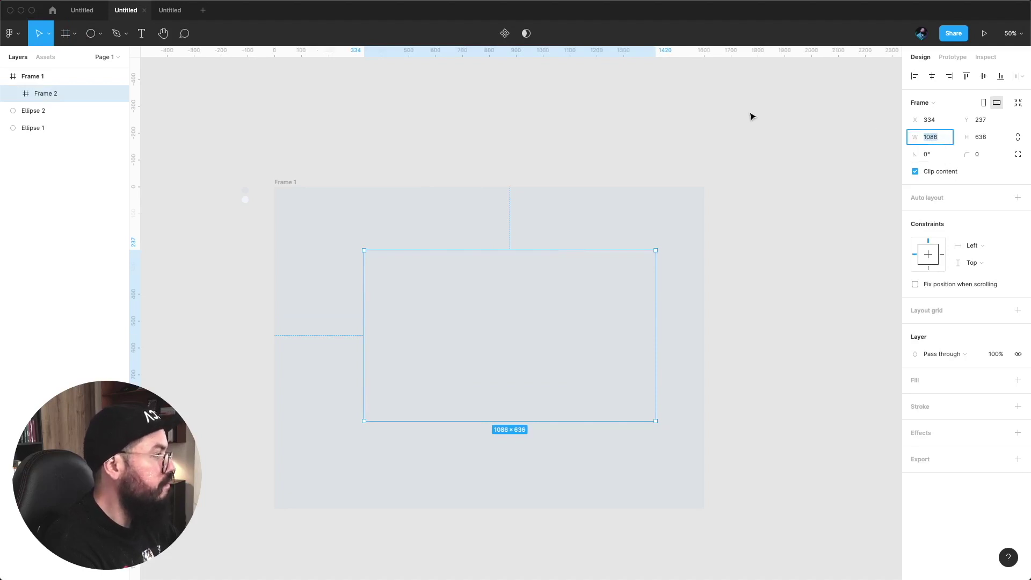
pyautogui.write('1280')
pyautogui.press('Tab')
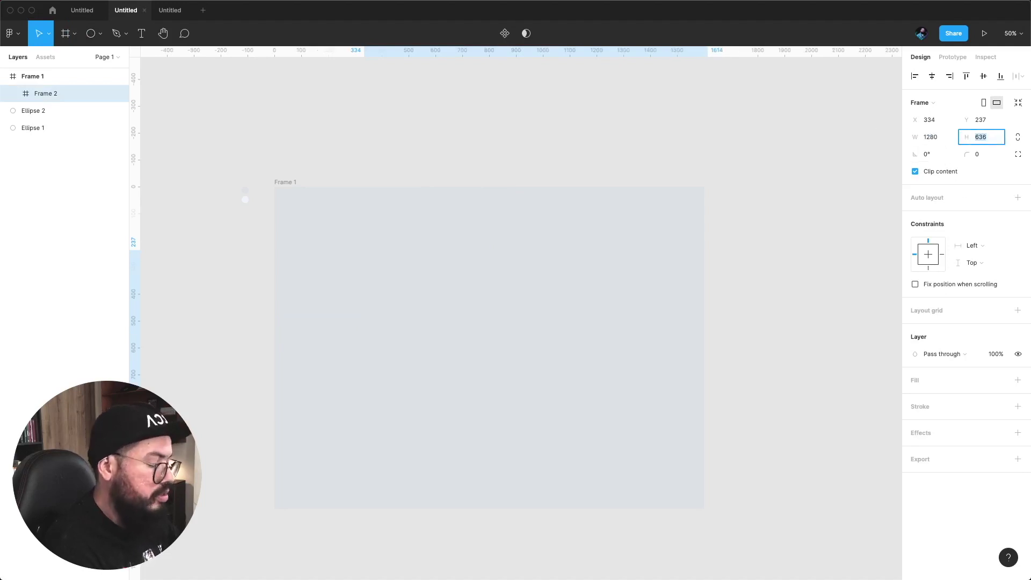
pyautogui.write('720')
pyautogui.press('Return')
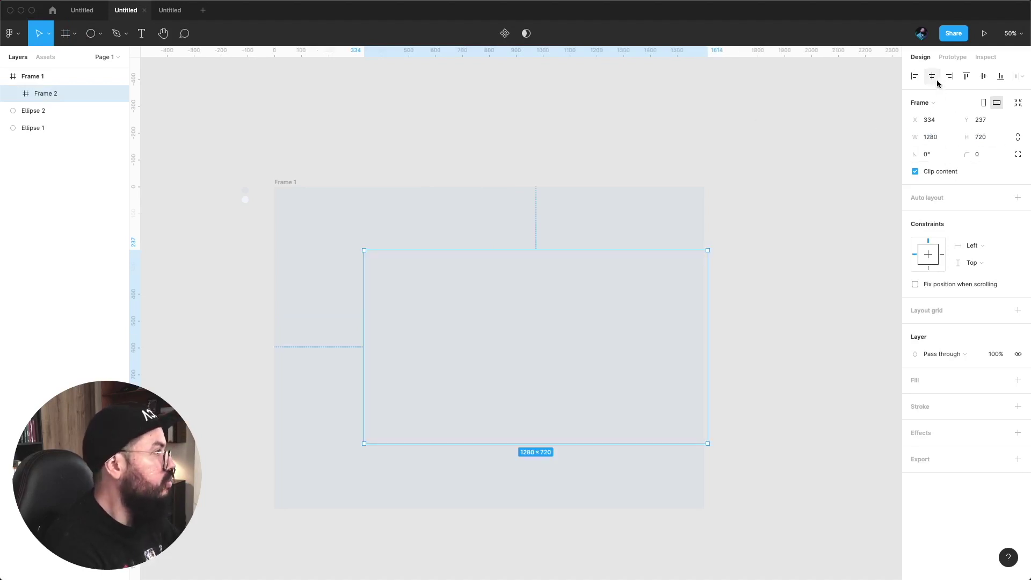
pyautogui.click(932, 75)
pyautogui.click(983, 76)
# - Give Frame 2 a 30 px corner radius and a white fill
pyautogui.click(982, 154)
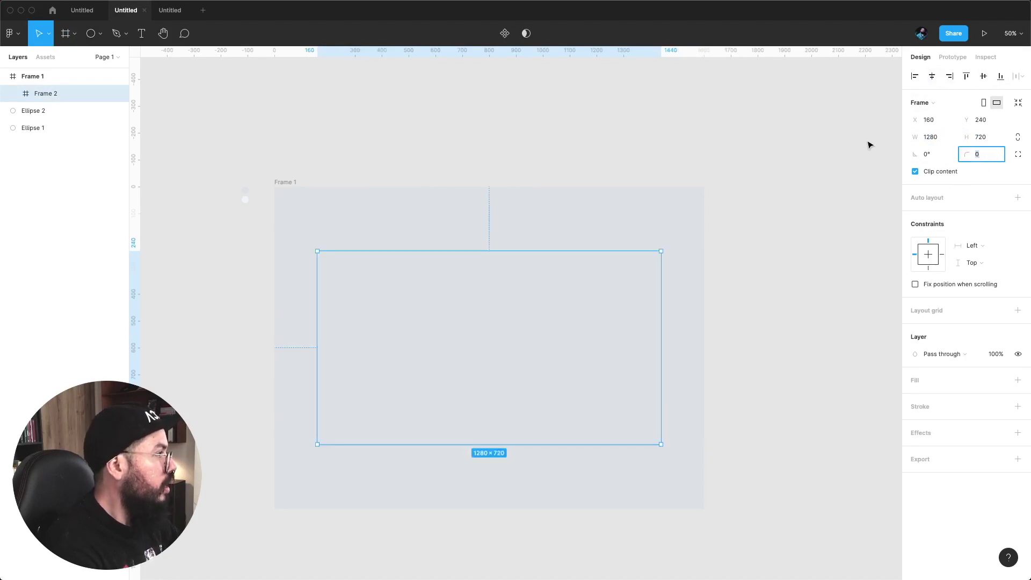
pyautogui.write('30')
pyautogui.press('Return')
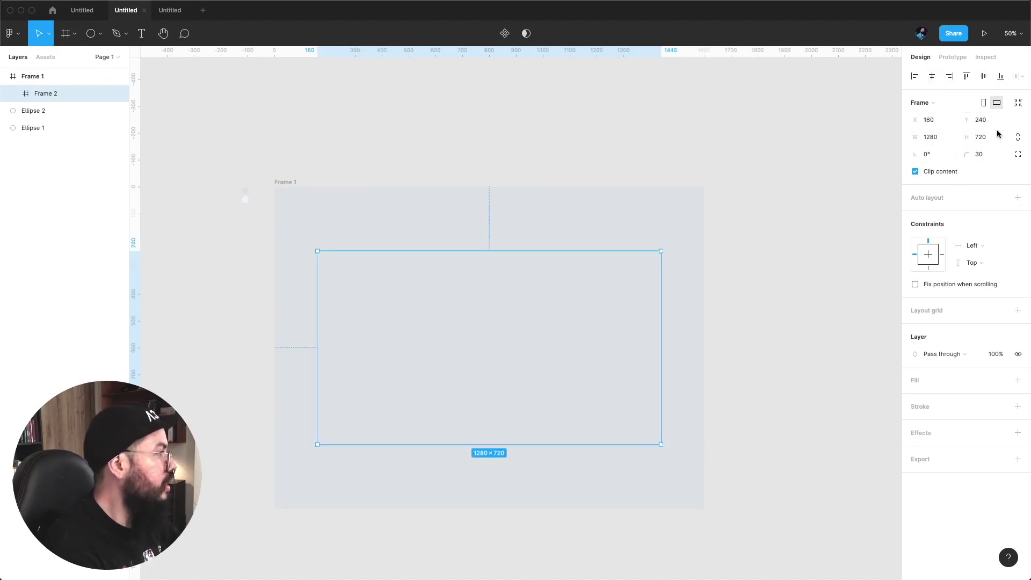
pyautogui.click(1018, 155)
pyautogui.click(1018, 172)
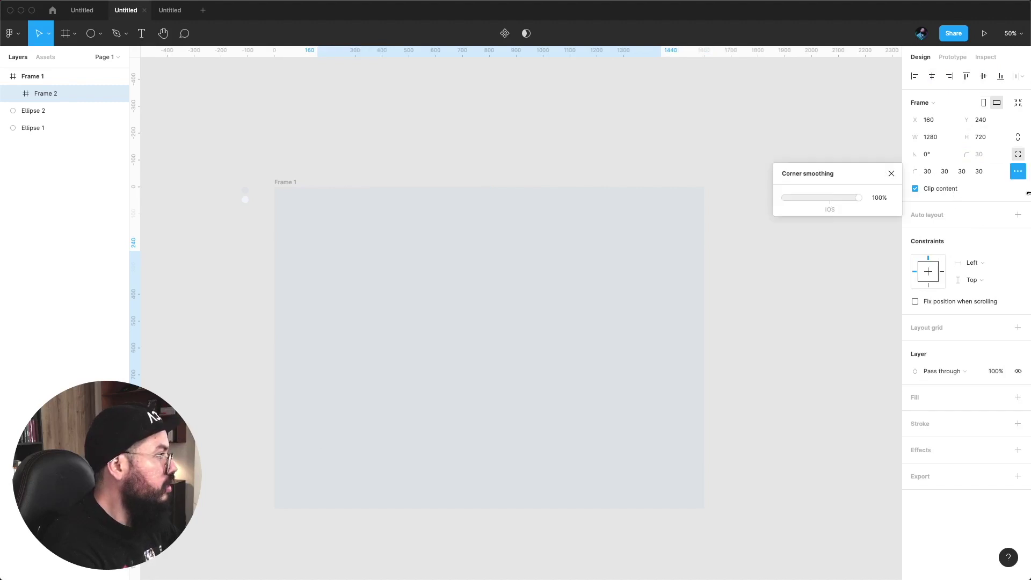
pyautogui.click(774, 280)
pyautogui.click(562, 315)
pyautogui.moveTo(489, 347)
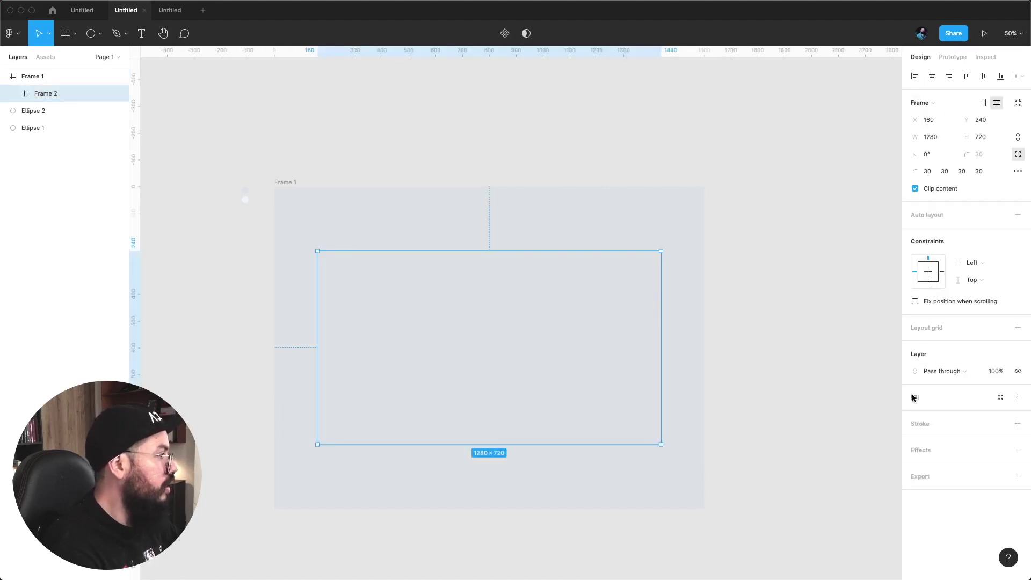
pyautogui.click(914, 397)
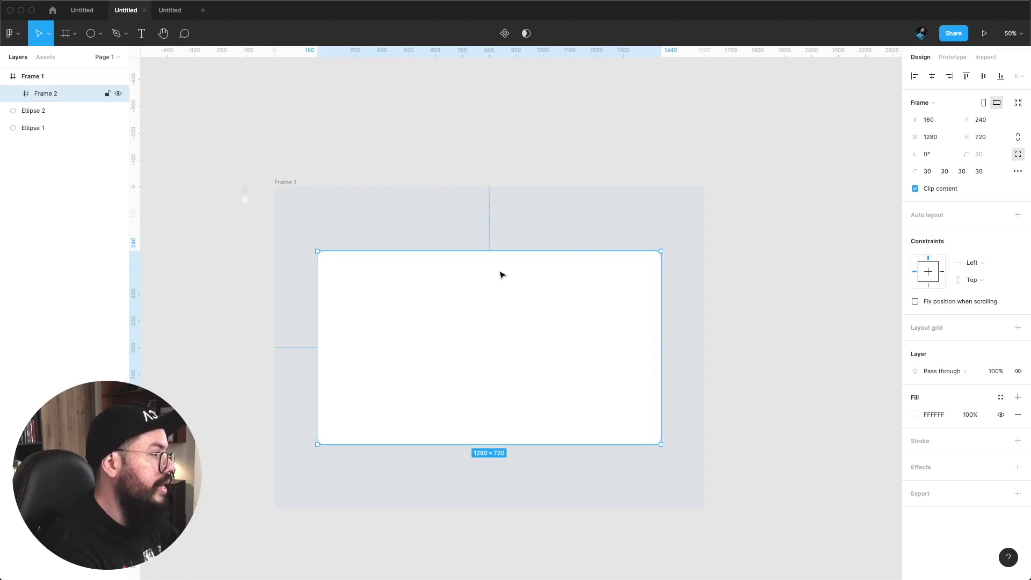
# - Switch Frame 2's fill to the pale blue EFF4FC document colour, then zoom to 100%
pyautogui.click(914, 415)
pyautogui.click(812, 528)
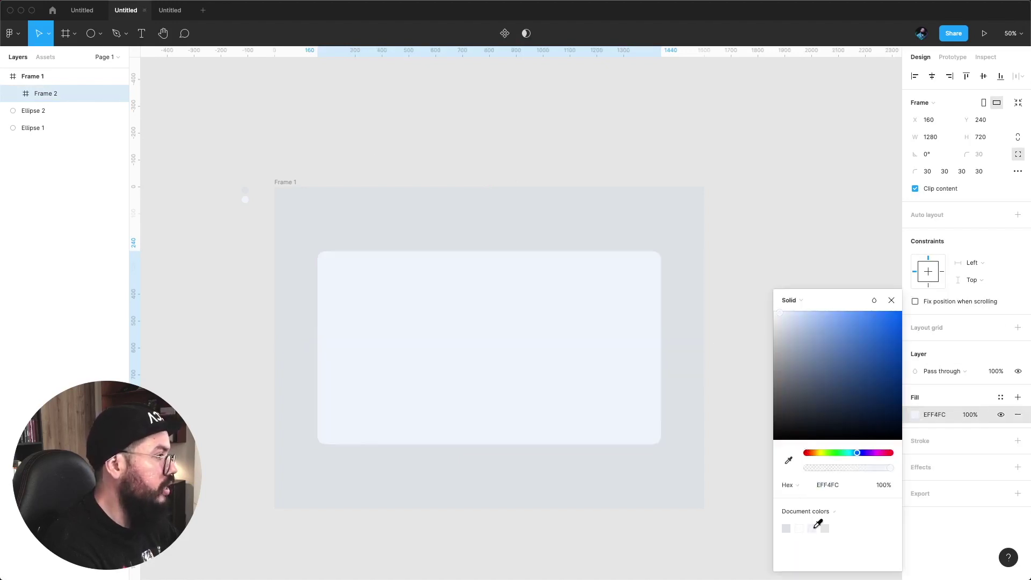
pyautogui.click(600, 137)
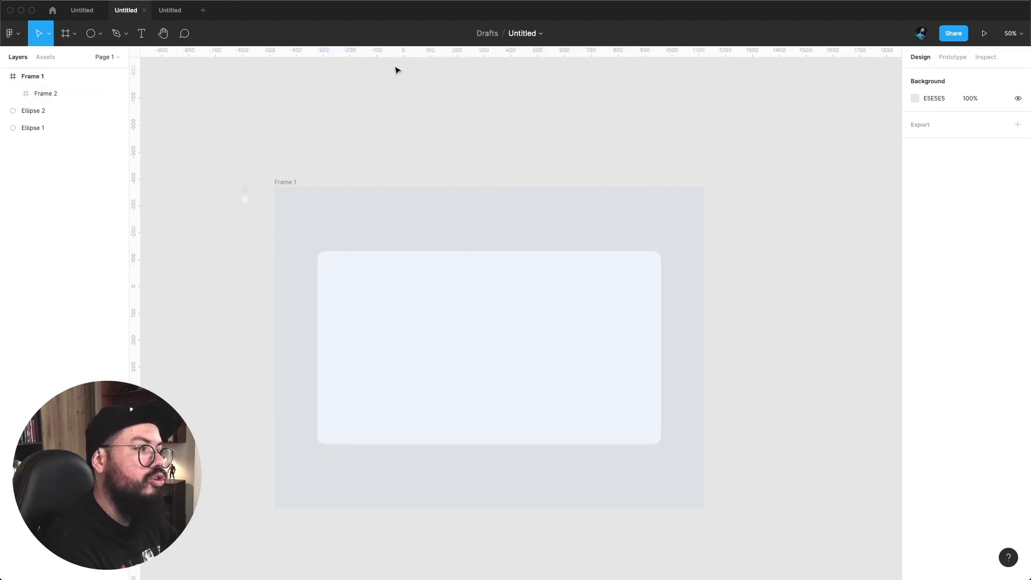
pyautogui.click(454, 302)
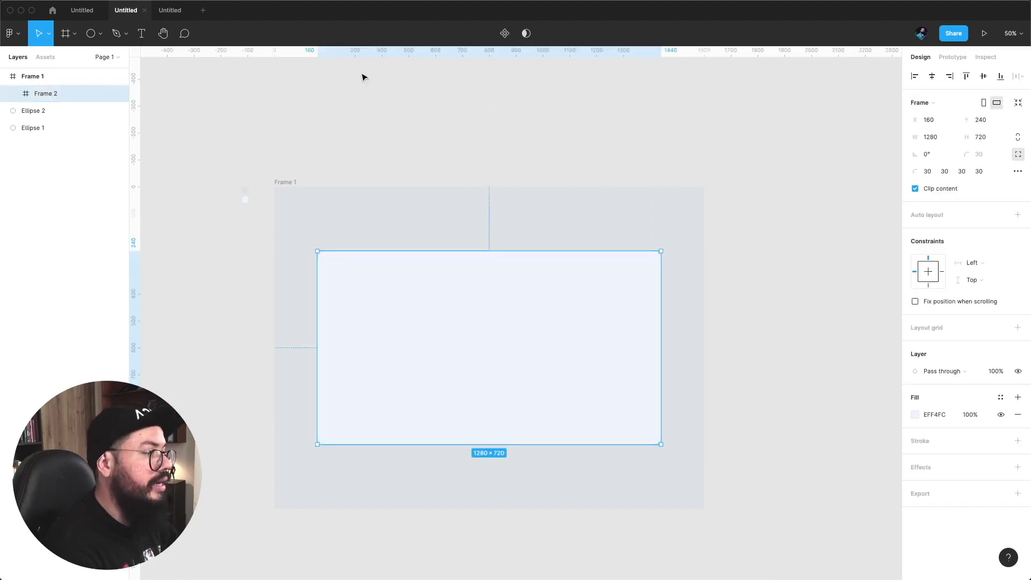
pyautogui.click(170, 198)
pyautogui.hotkey('shift', '0')
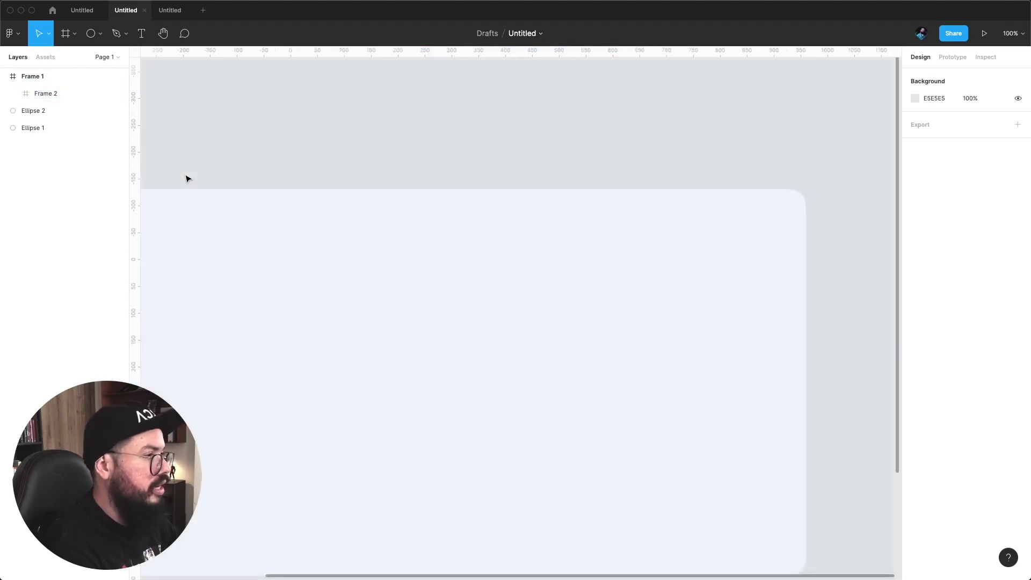
pyautogui.scroll(-3, 491, 205)
pyautogui.scroll(-1, 466, 200)
pyautogui.hscroll(2, 427, 208)
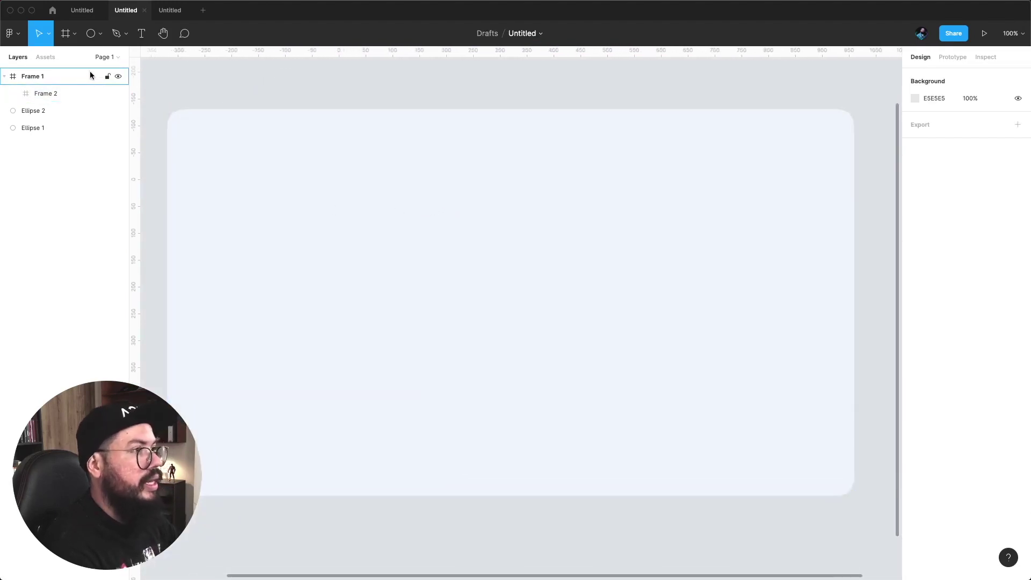
# - Draw a tall white rectangle along Frame 2's left edge
pyautogui.press('r')
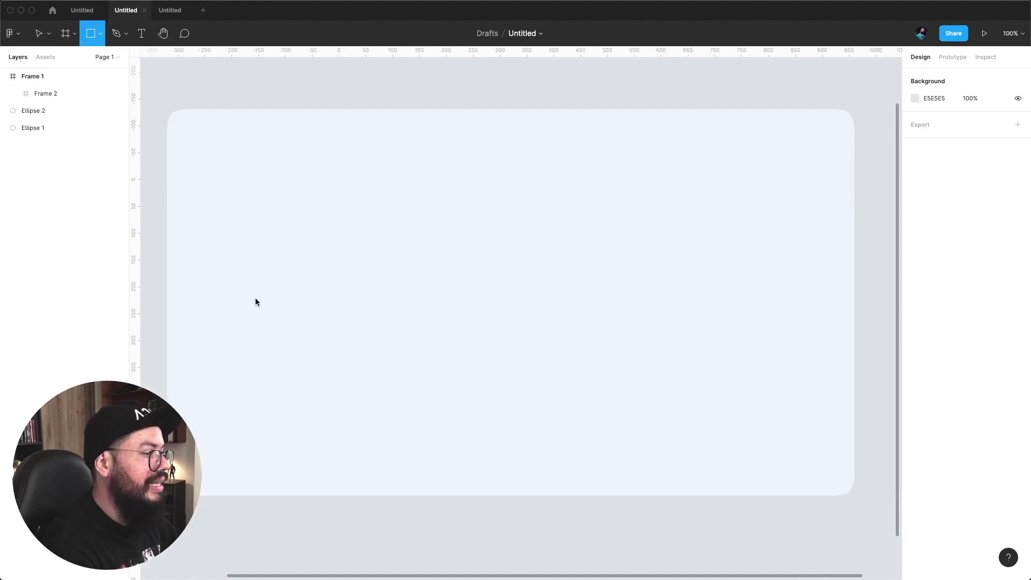
pyautogui.moveTo(165, 107); pyautogui.dragTo(318, 496)
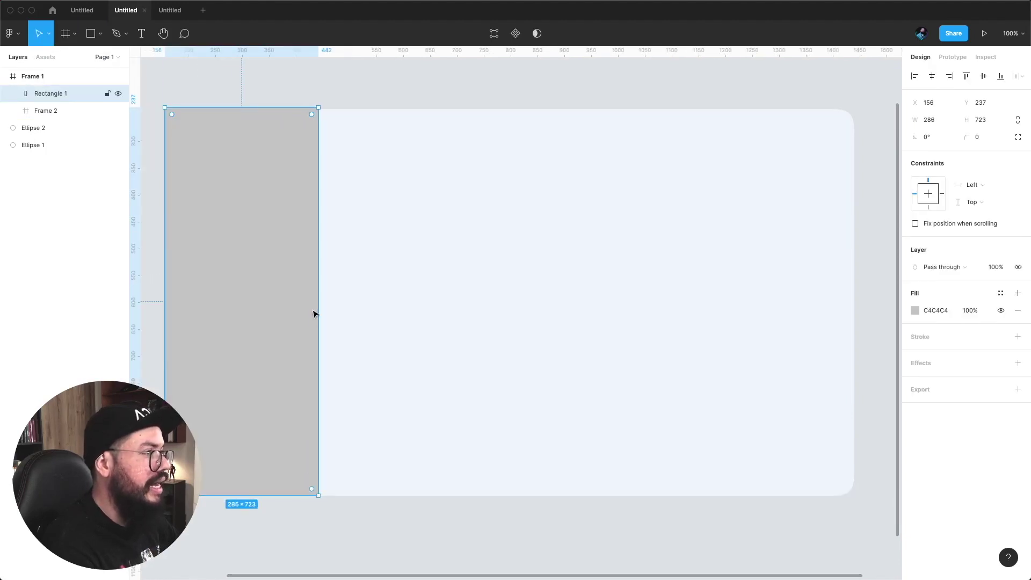
pyautogui.moveTo(271, 108); pyautogui.dragTo(271, 110)
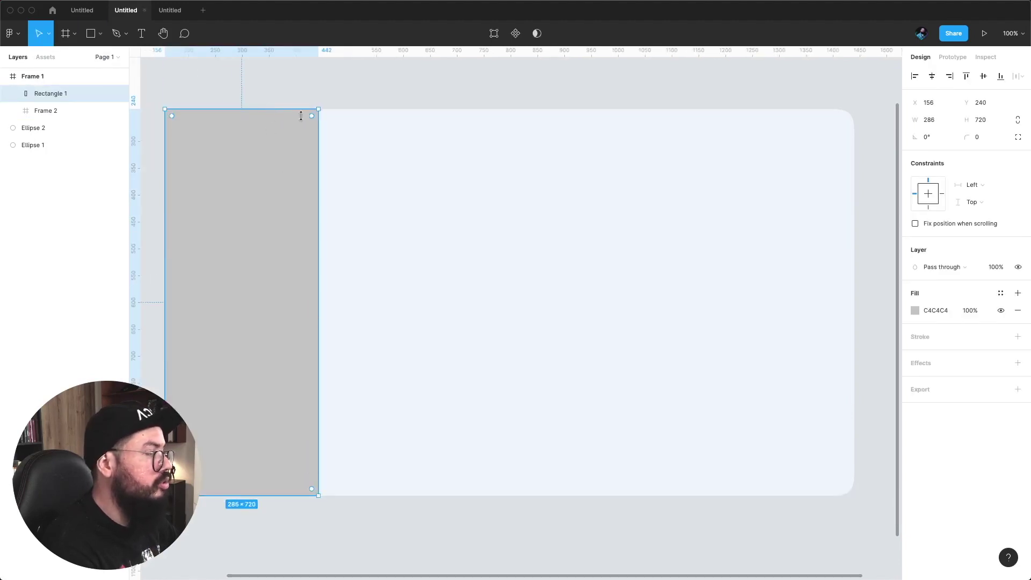
pyautogui.click(914, 311)
pyautogui.write('BC5050')
pyautogui.press('Return')
pyautogui.hotkey('ctrl', 'z')
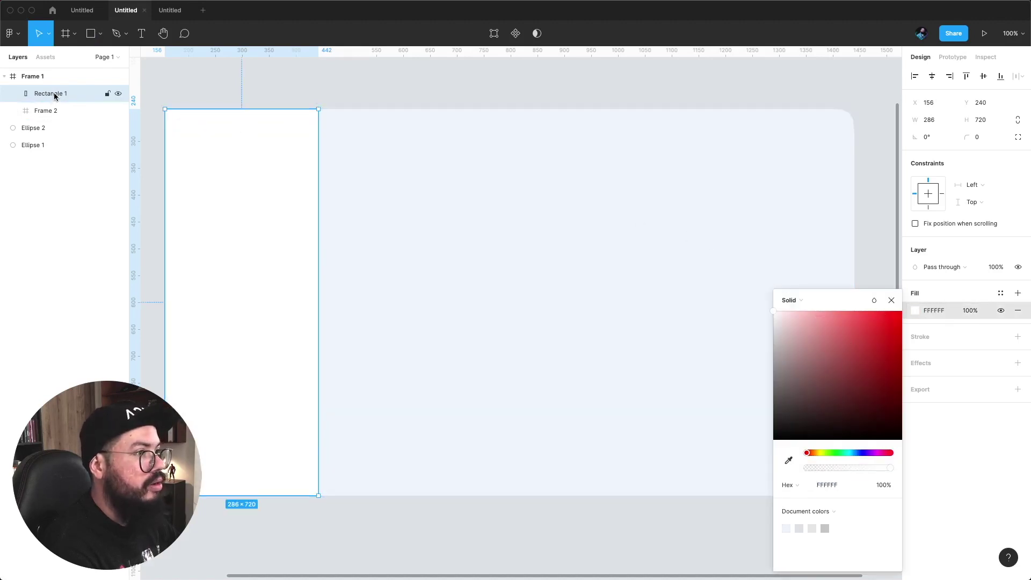
# - Move Rectangle 1 into Frame 2 at X 0 and widen it to 298 px
pyautogui.click(32, 110)
pyautogui.moveTo(55, 95)
pyautogui.mouseDown()
pyautogui.moveTo(60, 117)
pyautogui.moveTo(68, 98)
pyautogui.mouseUp()
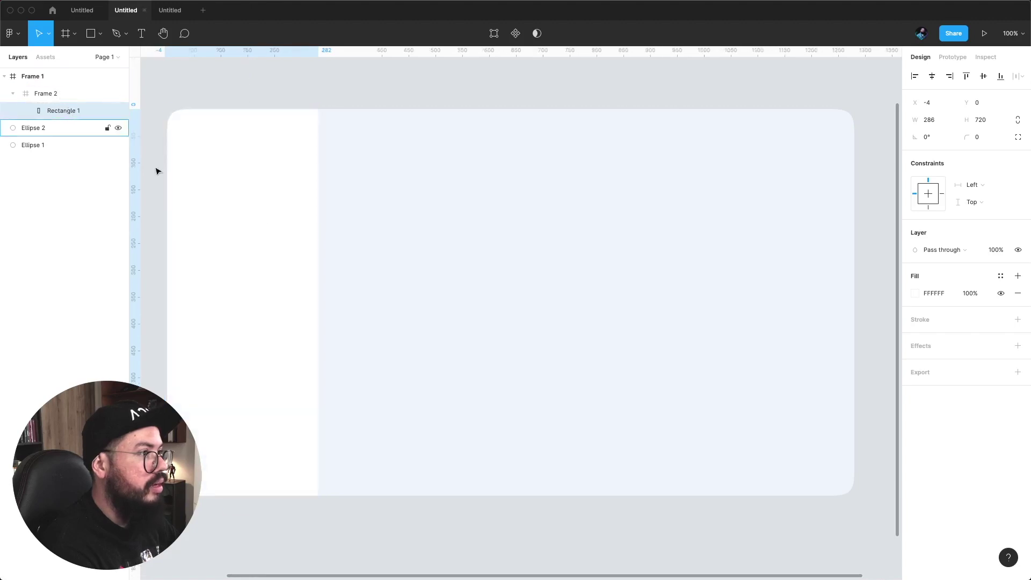
pyautogui.moveTo(164, 182); pyautogui.dragTo(168, 183)
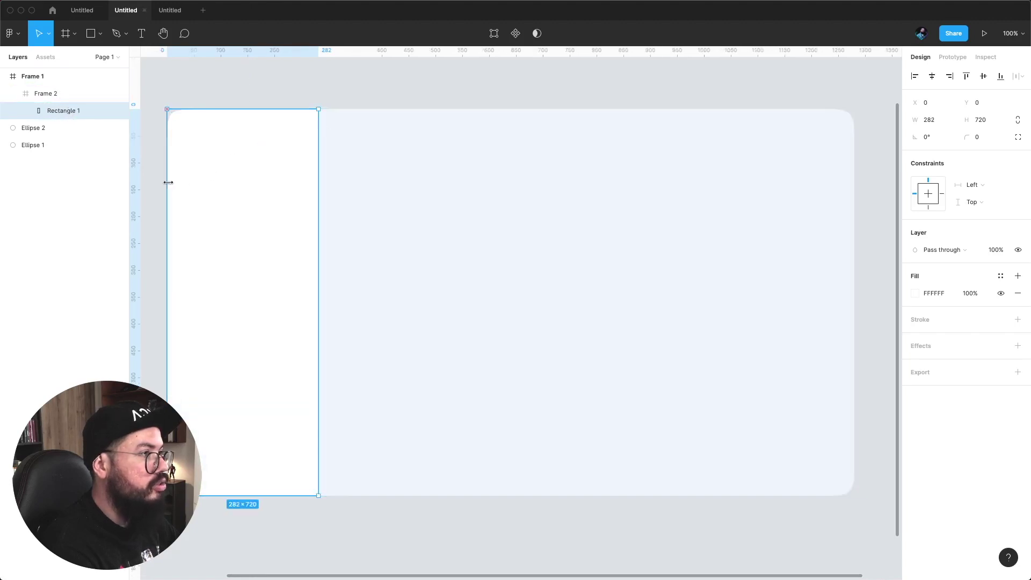
pyautogui.click(211, 84)
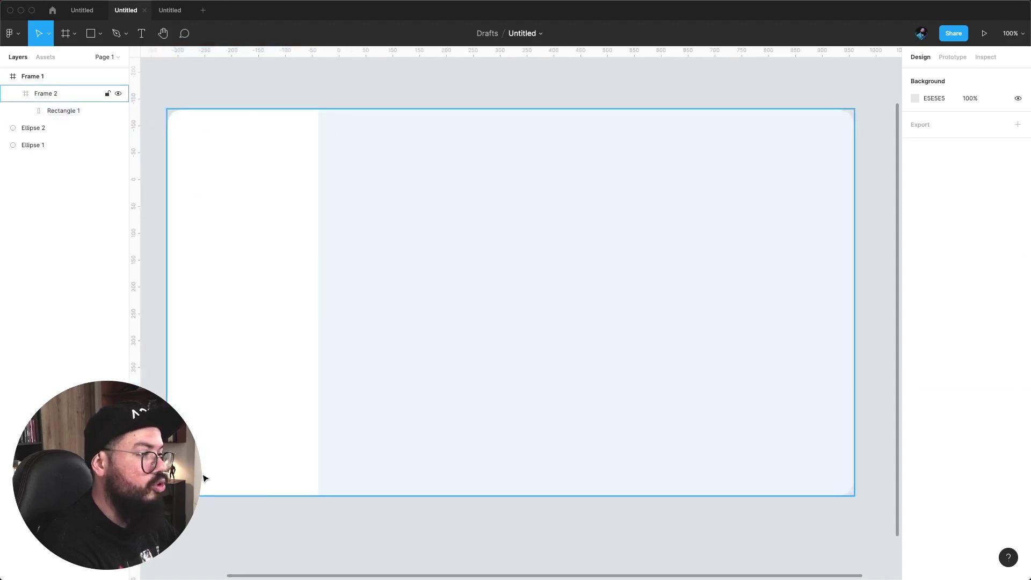
pyautogui.click(269, 337)
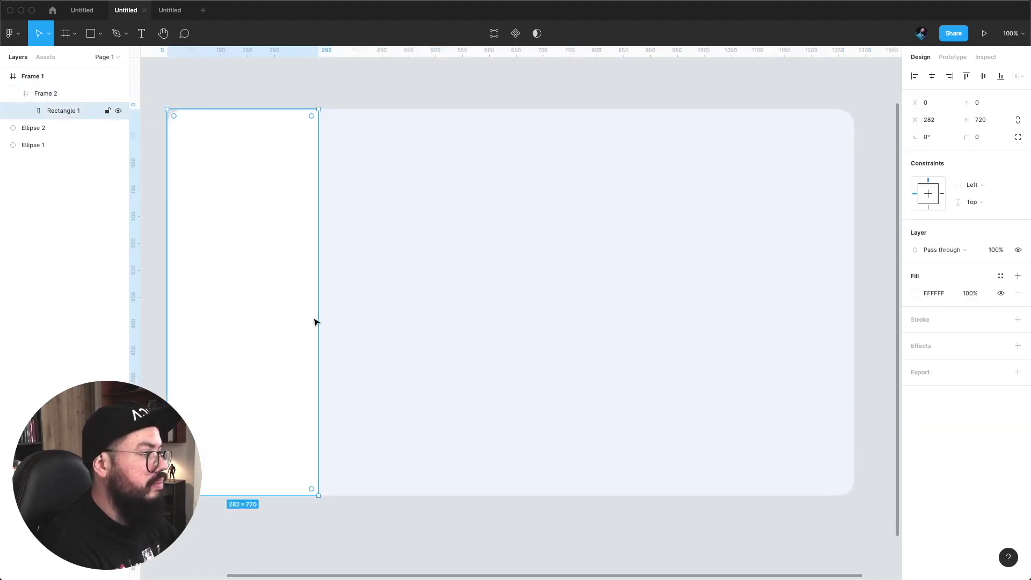
pyautogui.moveTo(318, 318); pyautogui.dragTo(327, 318)
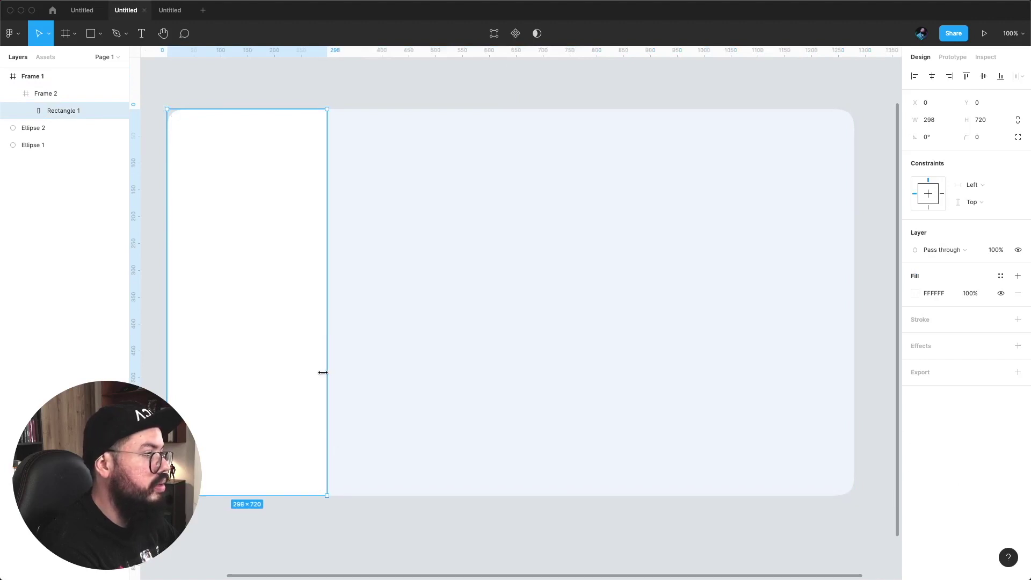
pyautogui.click(355, 513)
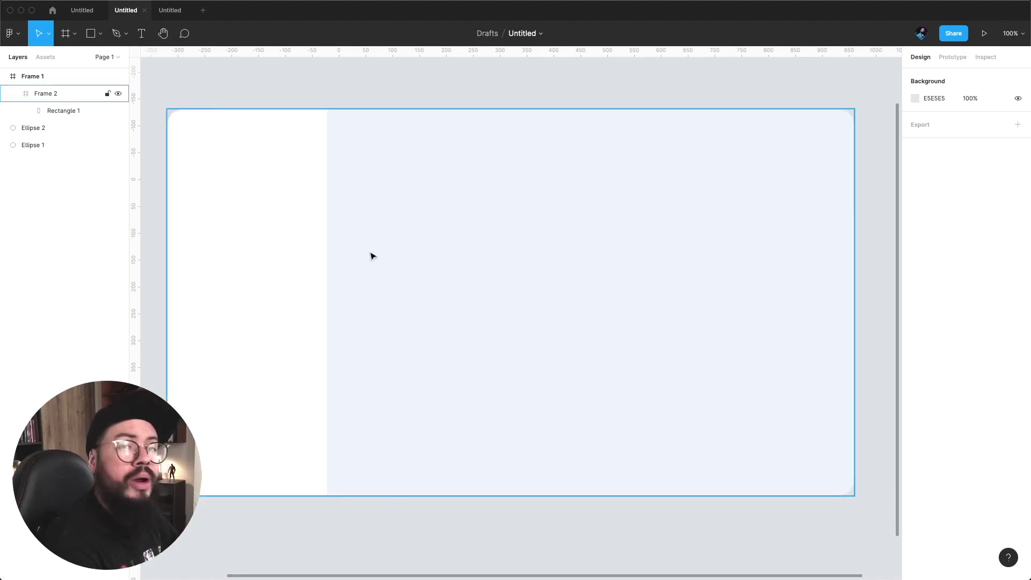
# - Search the Brandfetch plugin for phpMyAdmin and insert its logo
pyautogui.hscroll(-3, 513, 272)
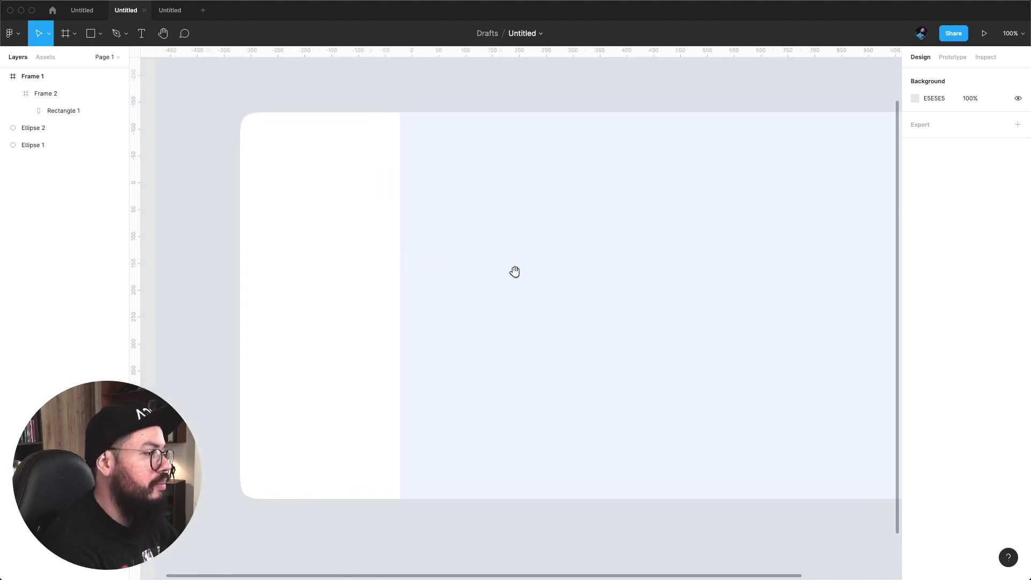
pyautogui.hscroll(-3, 500, 285)
pyautogui.rightClick(171, 258)
pyautogui.moveTo(211, 289)
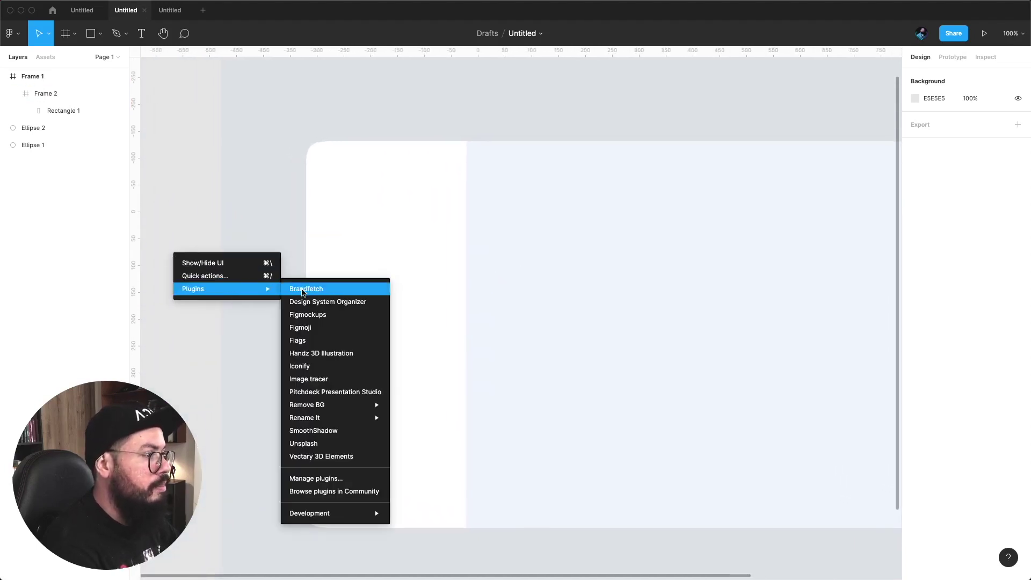
pyautogui.click(312, 290)
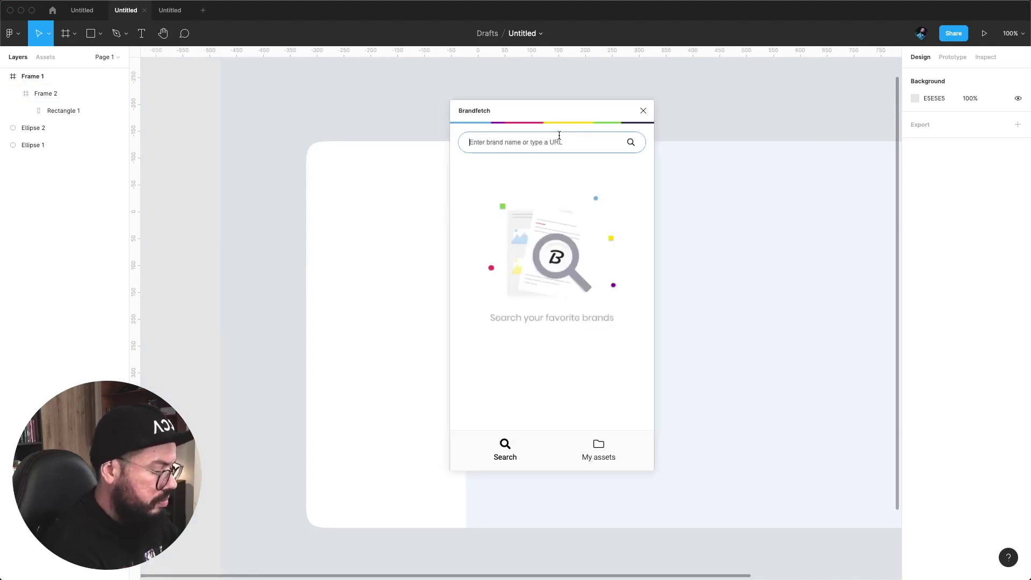
pyautogui.write('phy')
pyautogui.write('php')
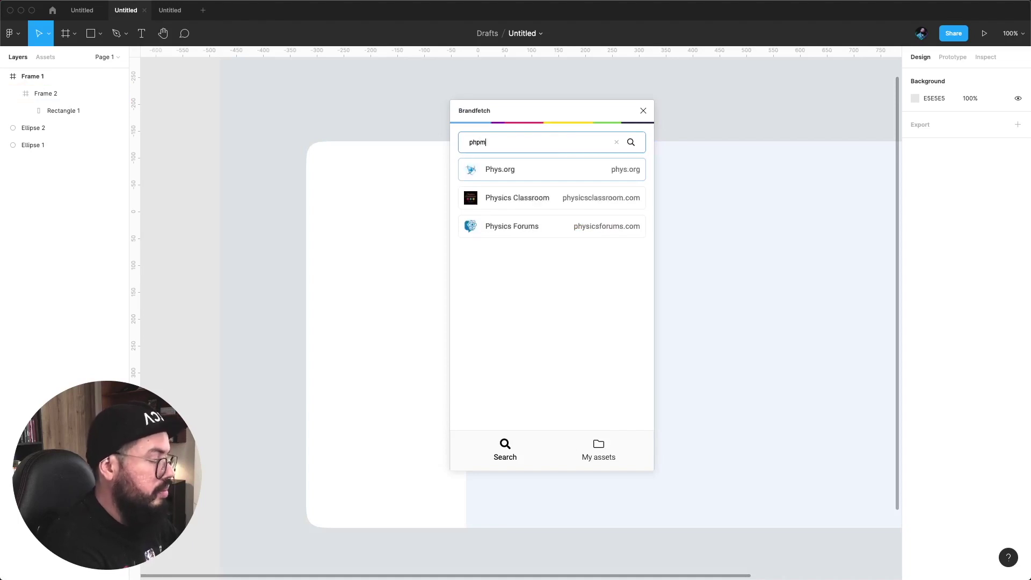
pyautogui.write('m')
pyautogui.click(536, 179)
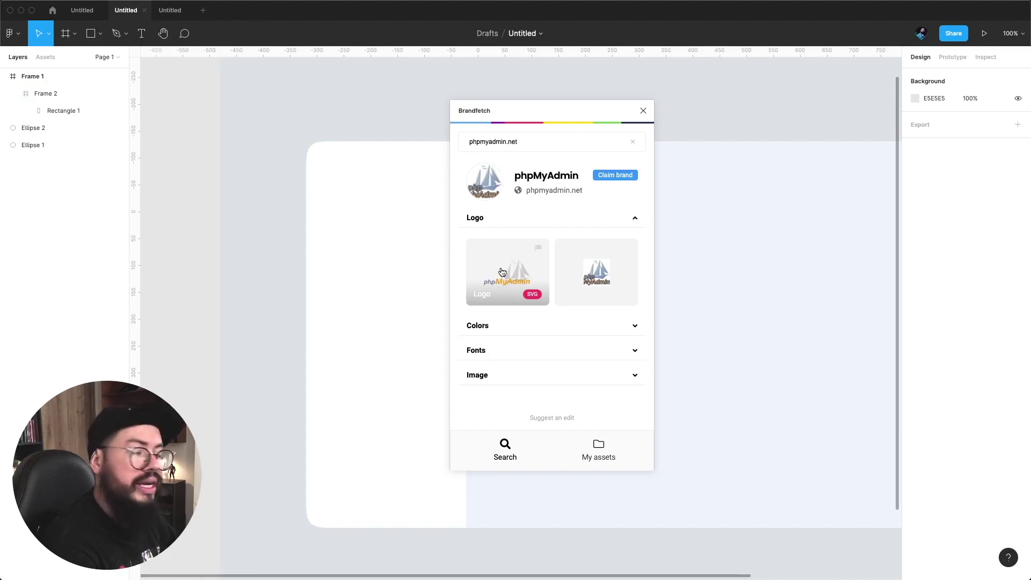
pyautogui.click(639, 111)
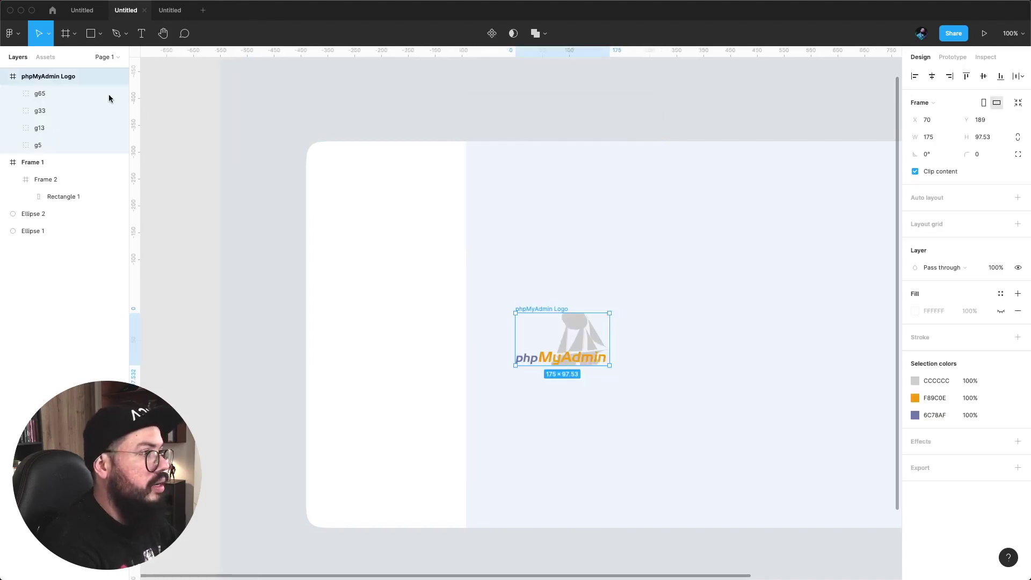
# - Delete the sailboat graphic and grey sailboat shape from the logo
pyautogui.click(566, 342)
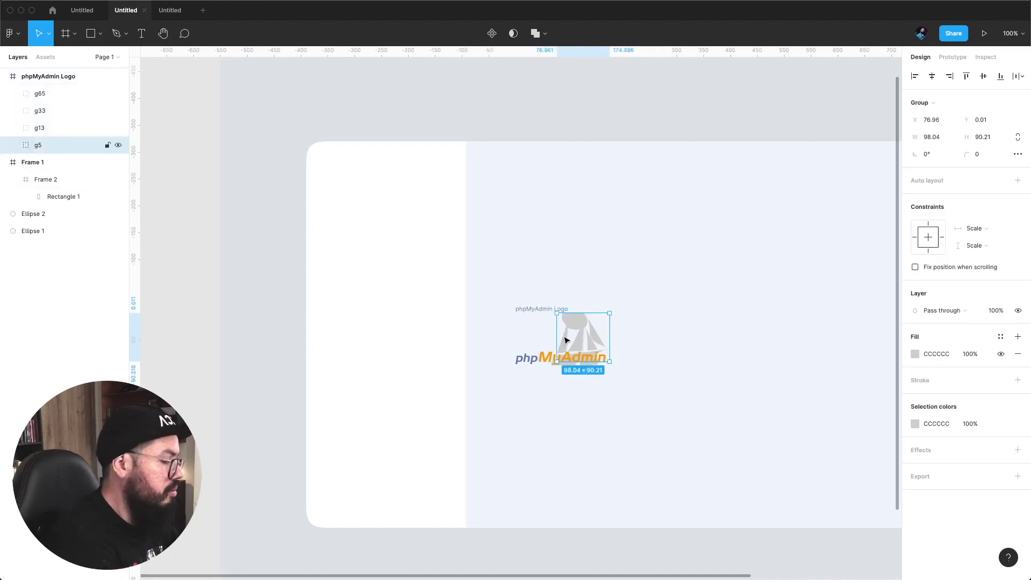
pyautogui.press('Delete')
pyautogui.click(575, 326)
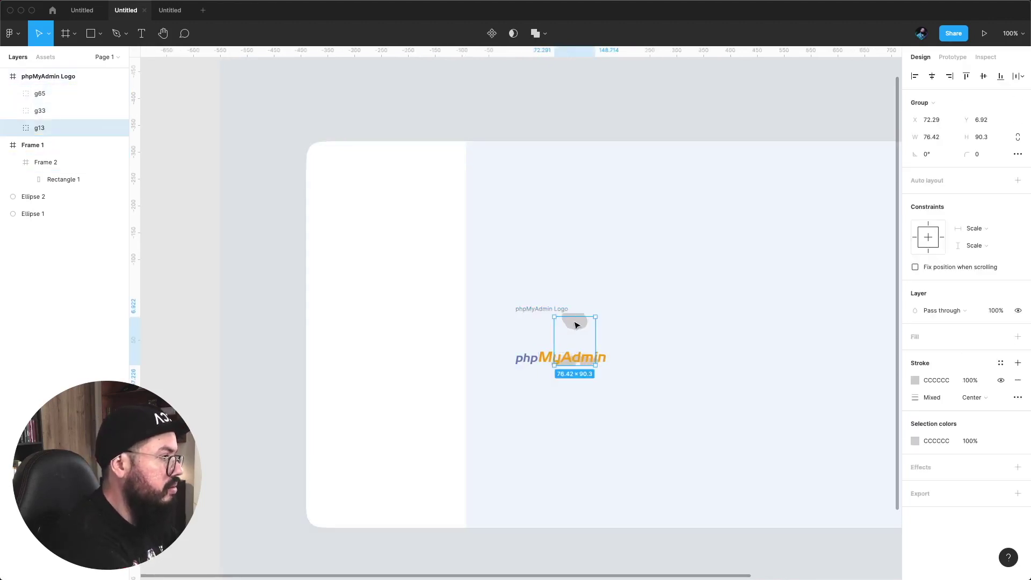
pyautogui.press('Delete')
# - Move the phpMyAdmin wordmark into the sidebar's top-left and delete the empty logo frame
pyautogui.click(555, 362)
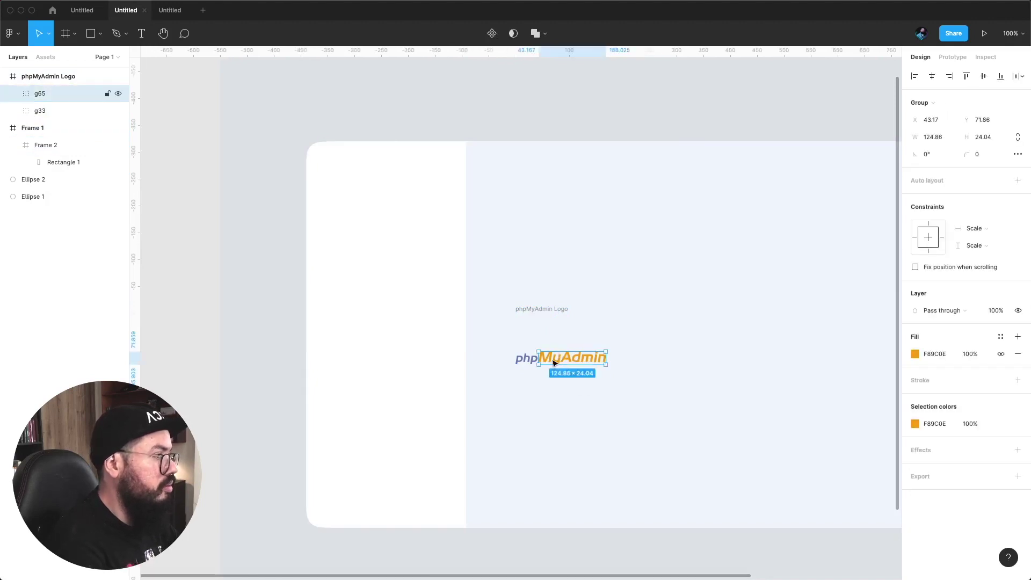
pyautogui.click(540, 309)
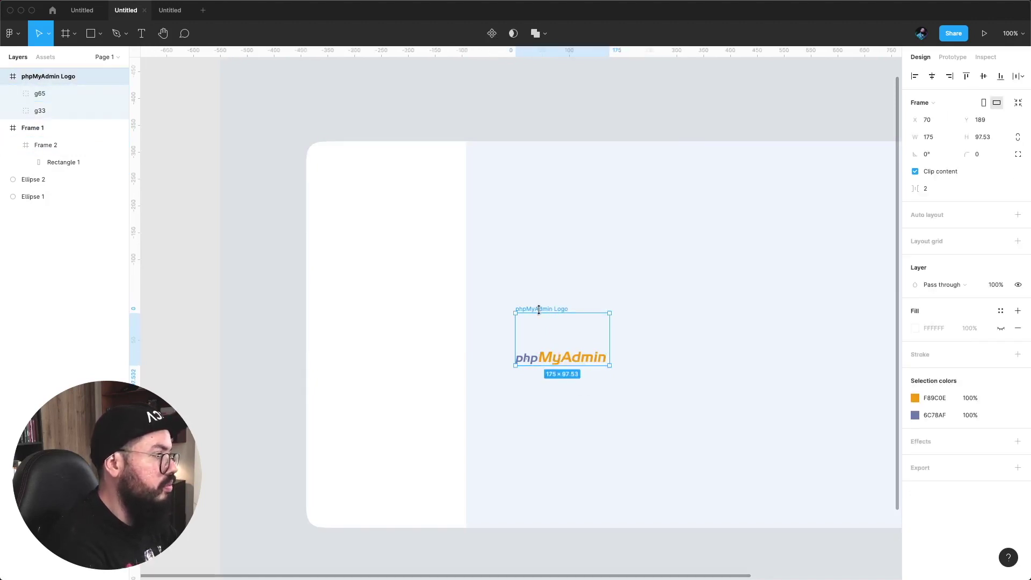
pyautogui.keyDown('shift'); pyautogui.click(56, 111); pyautogui.keyUp('shift')
pyautogui.moveTo(561, 349); pyautogui.dragTo(395, 244)
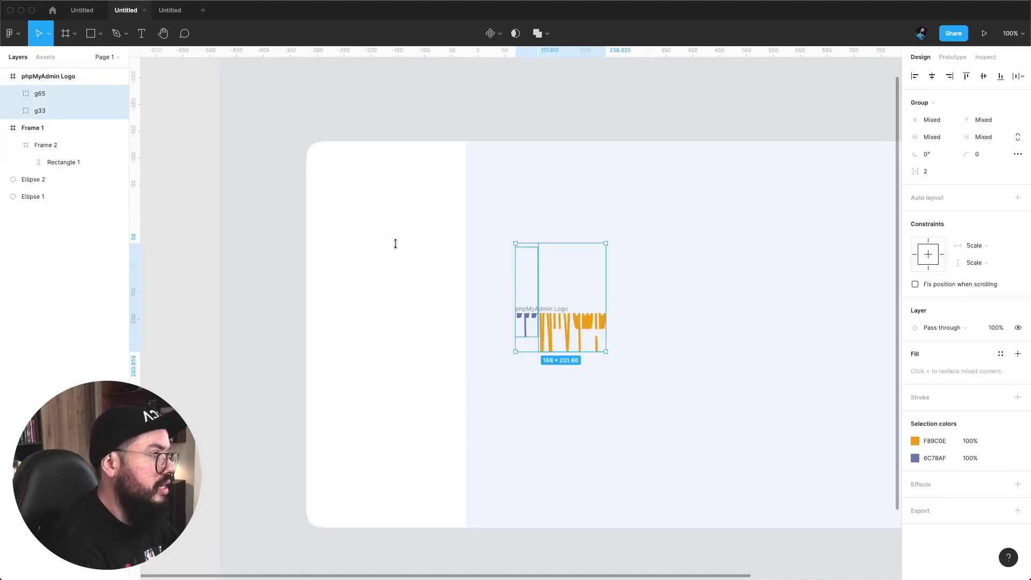
pyautogui.hotkey('ctrl', 'z')
pyautogui.moveTo(572, 363); pyautogui.dragTo(394, 176)
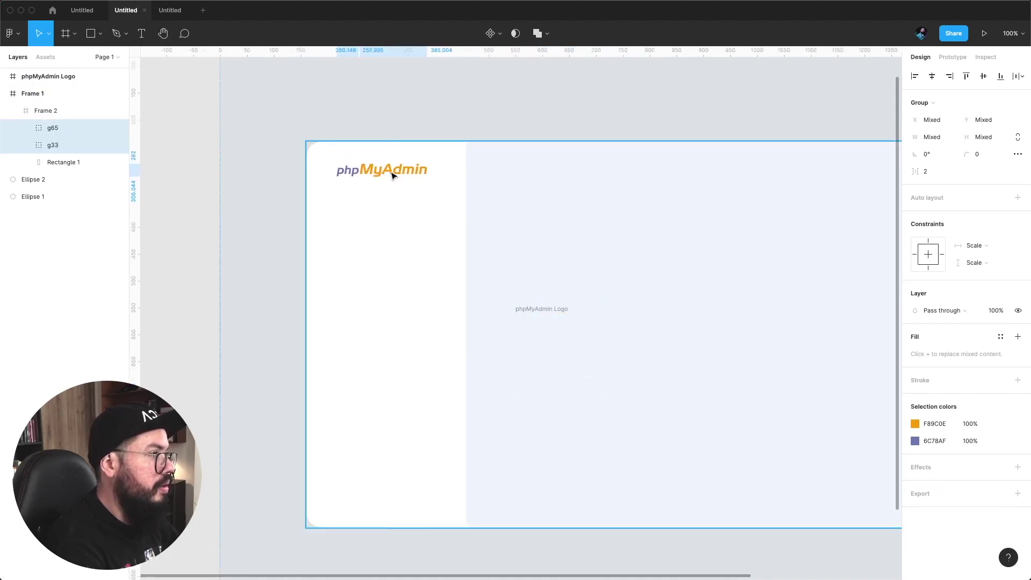
pyautogui.click(555, 310)
pyautogui.press('Delete')
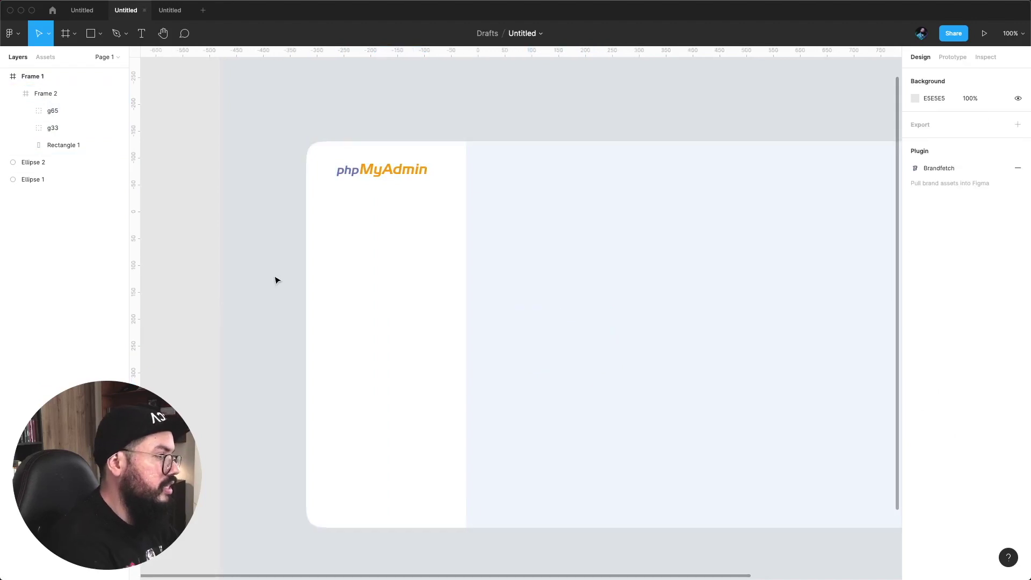
# - Group the wordmark parts as 'Logo' and nudge it to X 65, Y 46
pyautogui.click(51, 114)
pyautogui.hotkey('ctrl', 'g')
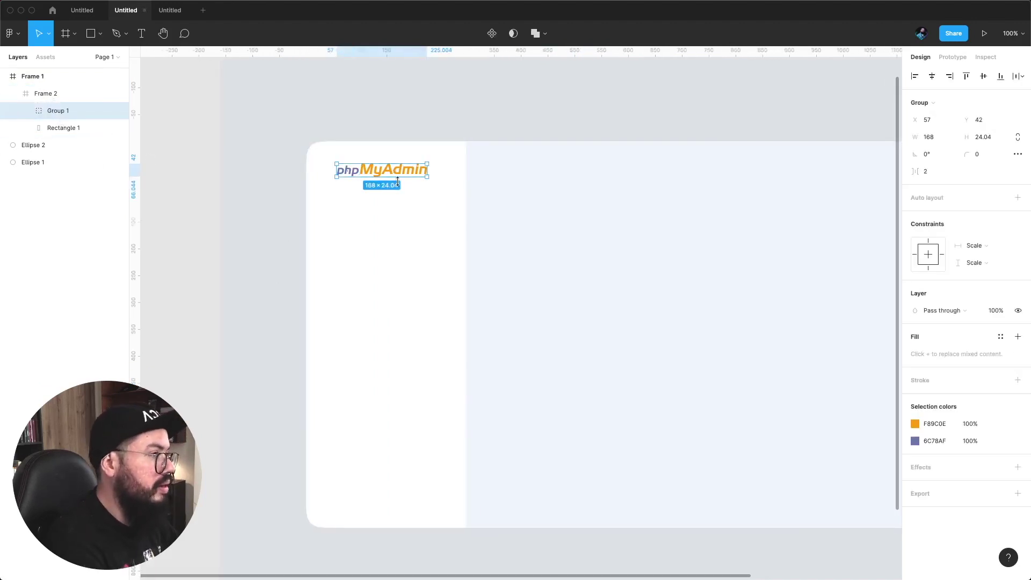
pyautogui.doubleClick(63, 110)
pyautogui.write('Logo')
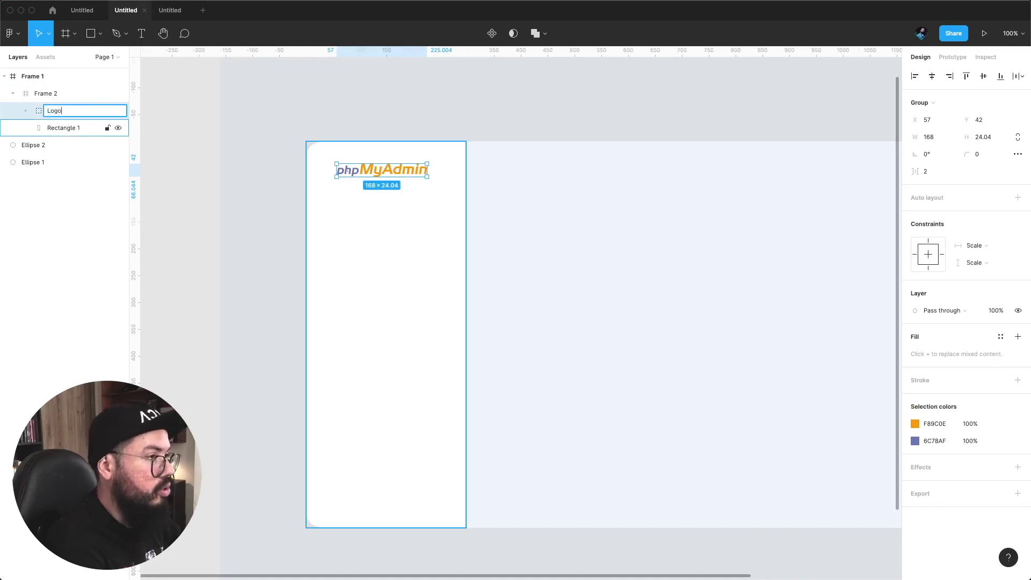
pyautogui.click(233, 142)
pyautogui.click(371, 174)
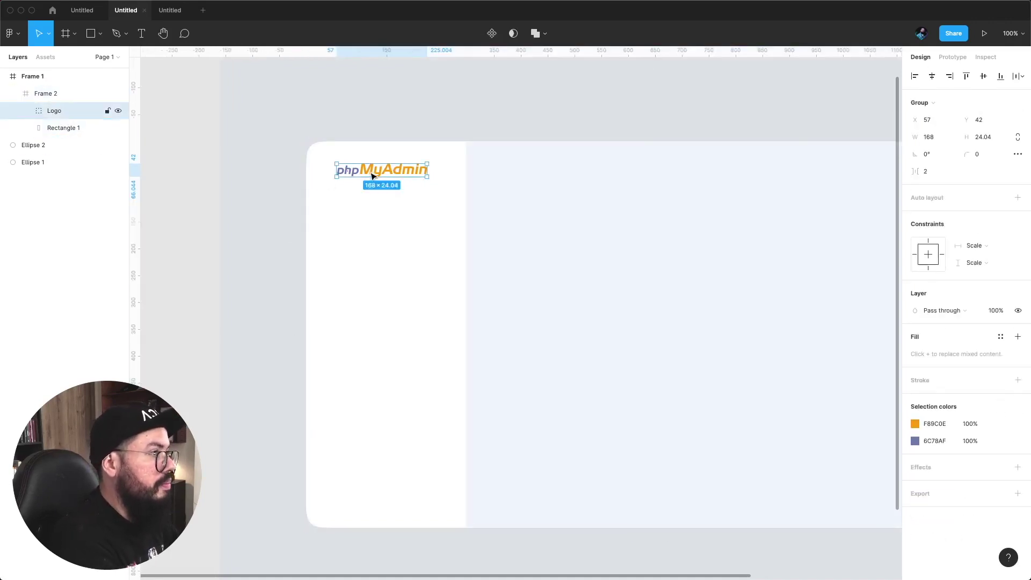
pyautogui.moveTo(371, 174); pyautogui.dragTo(389, 175)
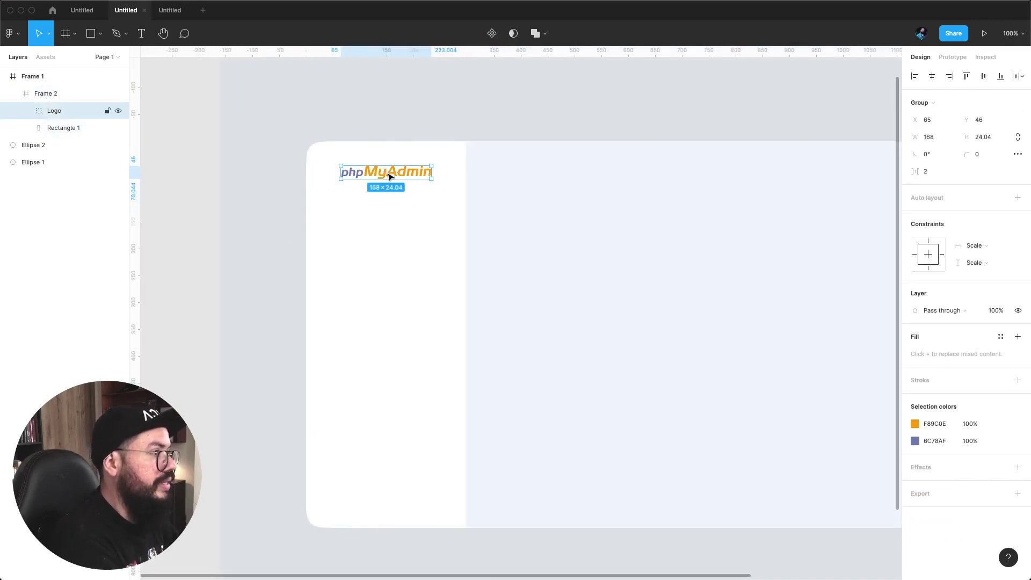
pyautogui.click(170, 193)
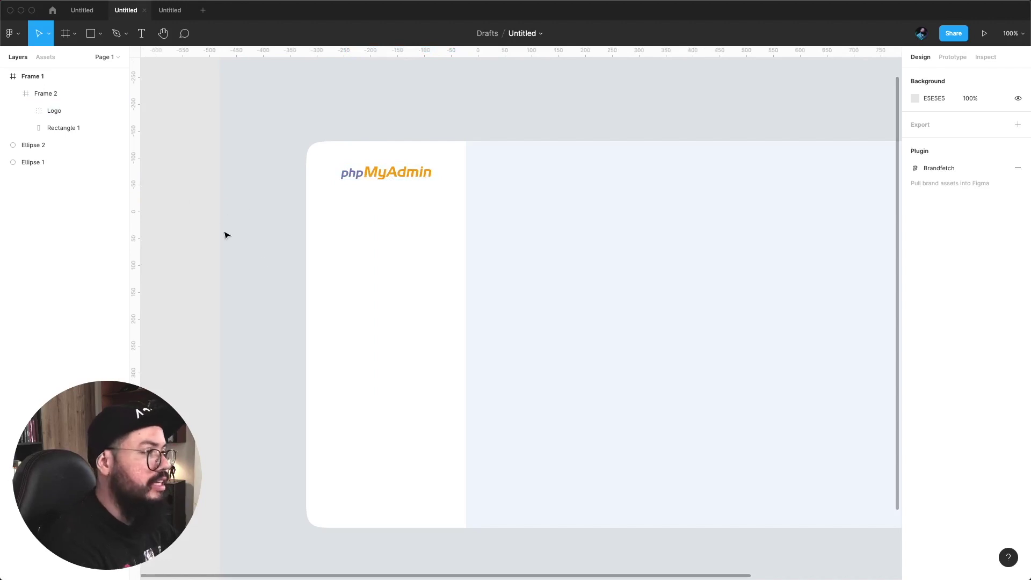
pyautogui.moveTo(610, 288); pyautogui.dragTo(504, 283)
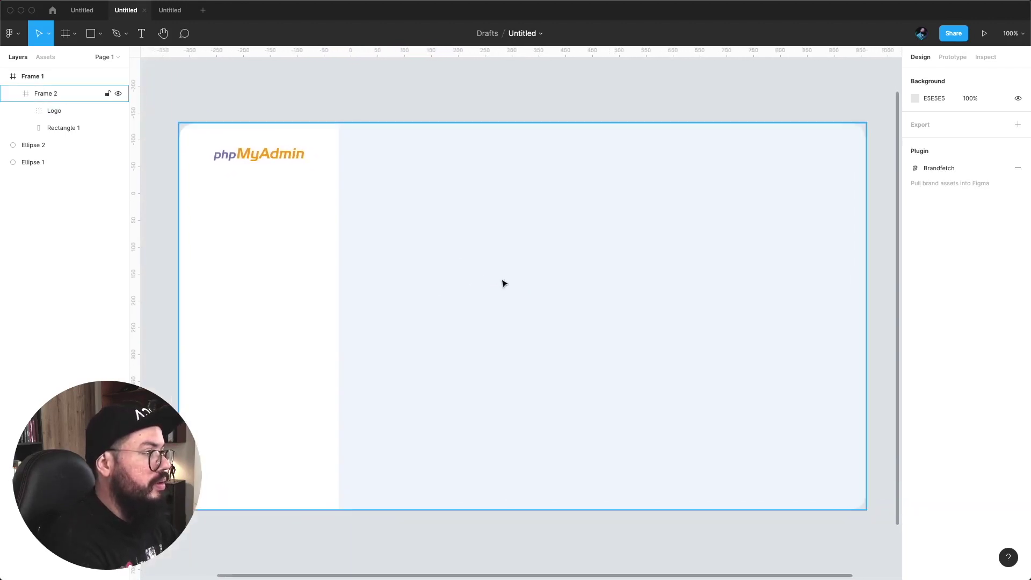
pyautogui.moveTo(403, 108); pyautogui.dragTo(411, 97)
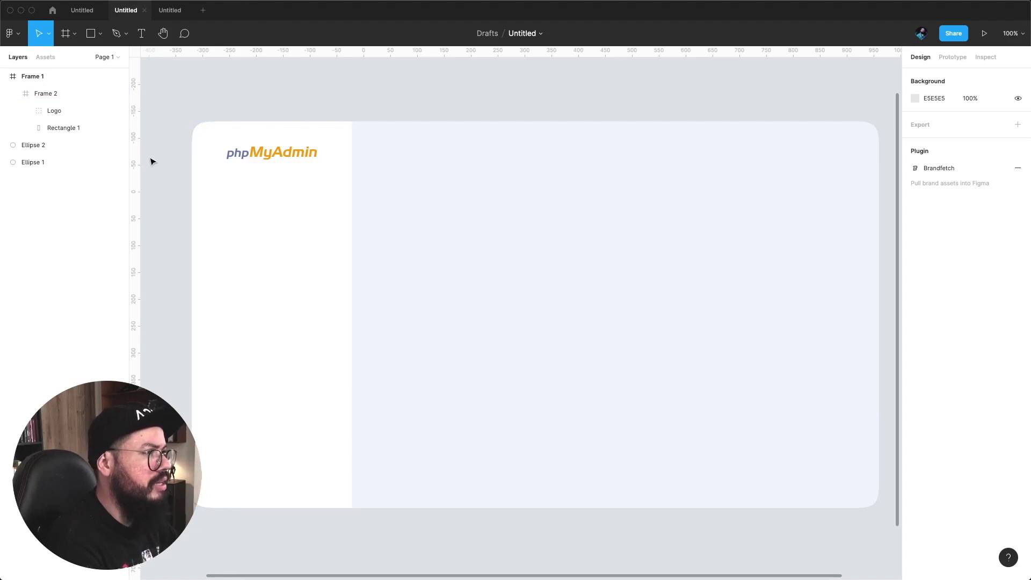
# - Add a 'Database 1' text layer in the sidebar below the logo
pyautogui.click(142, 35)
pyautogui.click(245, 230)
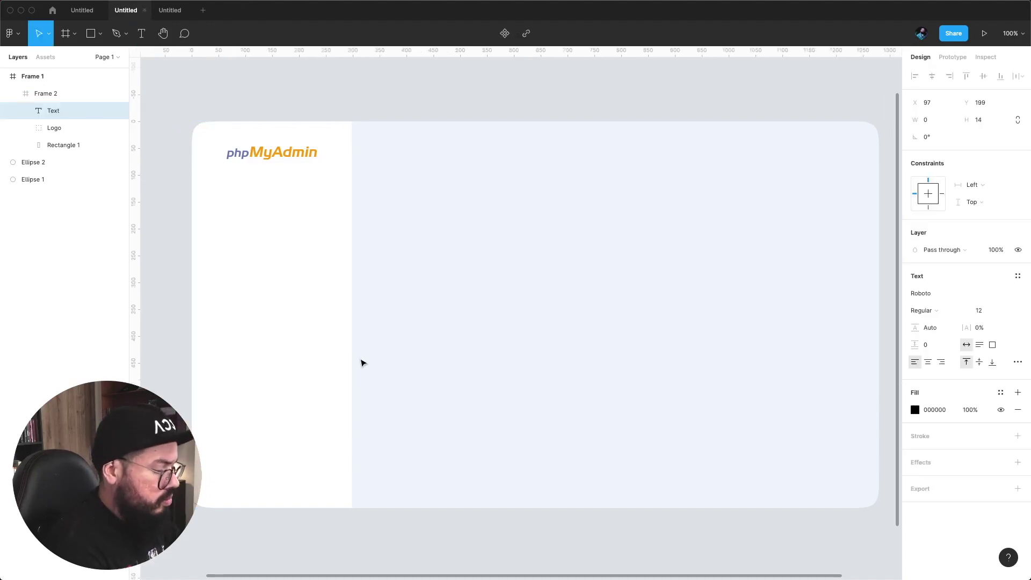
pyautogui.write('Database 1')
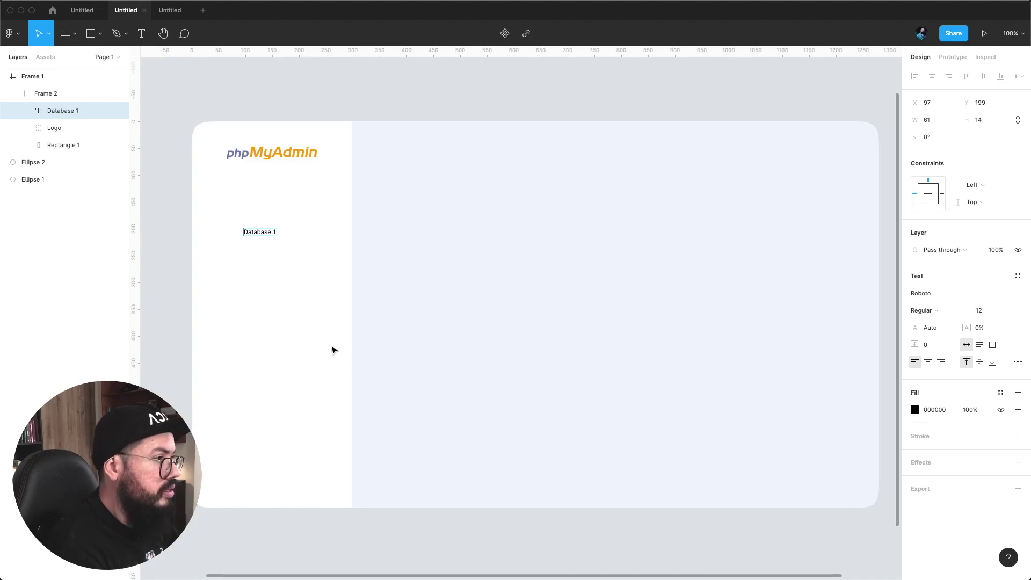
pyautogui.press('Escape')
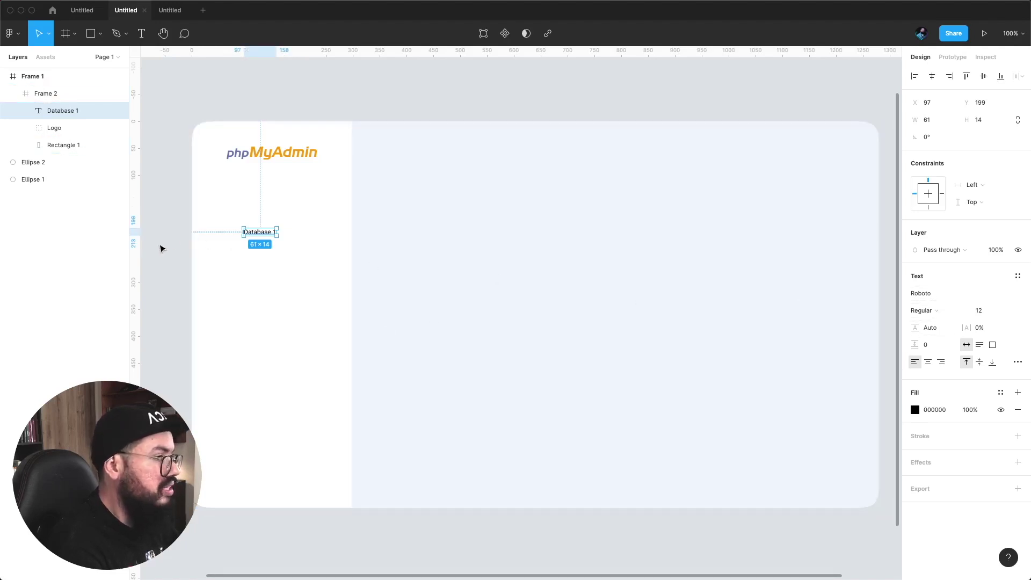
# - Scale the Database 1 text up slightly and colour it grey 747474
pyautogui.click(161, 246)
pyautogui.click(272, 235)
pyautogui.press('k')
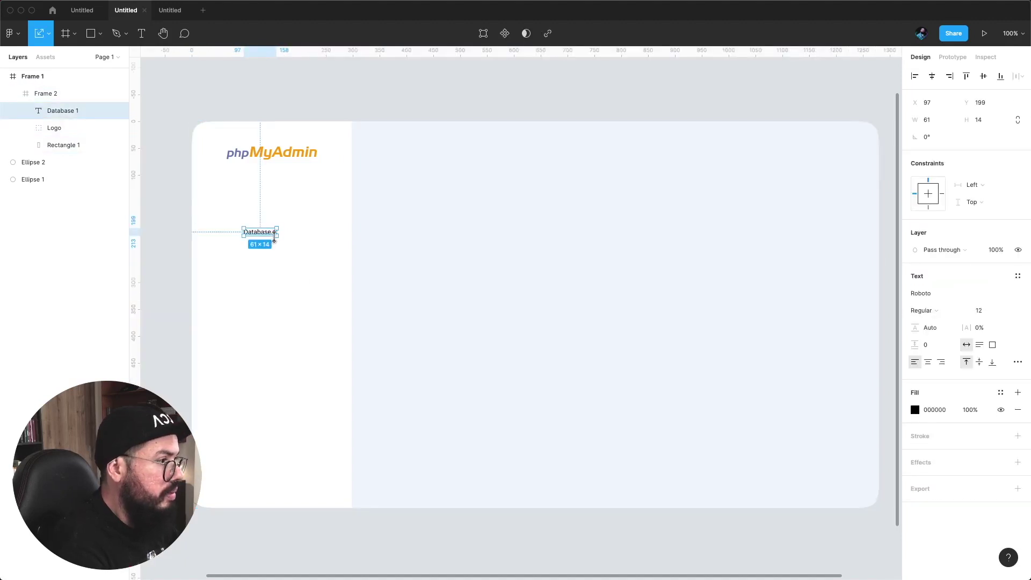
pyautogui.moveTo(275, 235)
pyautogui.mouseDown()
pyautogui.moveTo(284, 238)
pyautogui.moveTo(270, 230)
pyautogui.mouseUp()
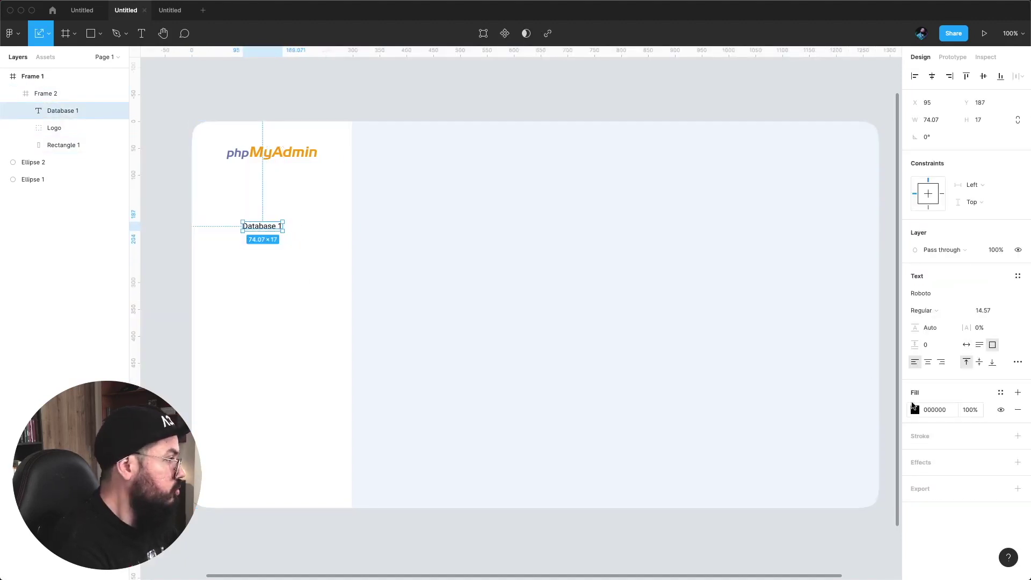
pyautogui.click(914, 410)
pyautogui.moveTo(807, 388)
pyautogui.mouseDown()
pyautogui.moveTo(772, 400)
pyautogui.moveTo(759, 389)
pyautogui.mouseUp()
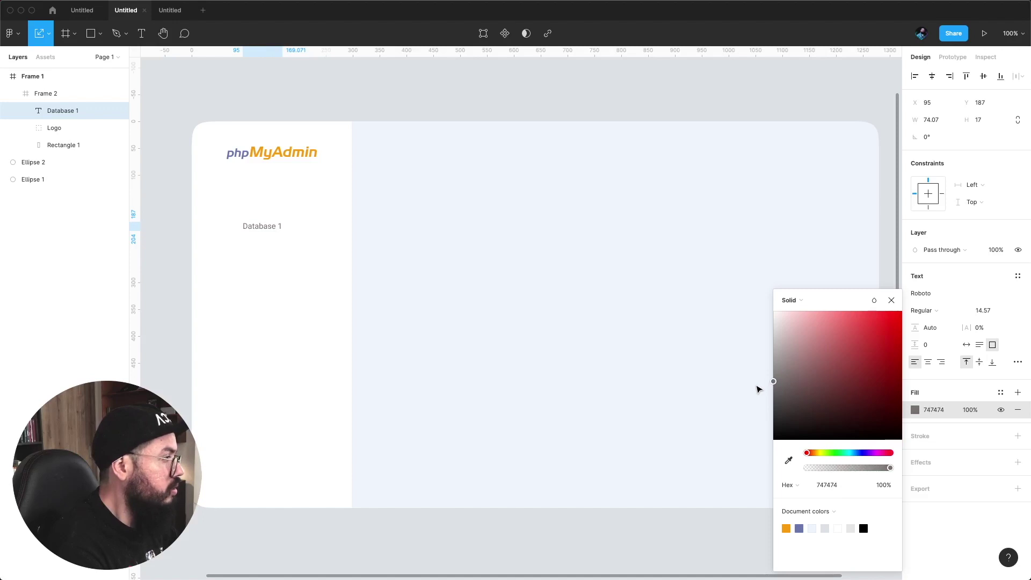
pyautogui.click(183, 257)
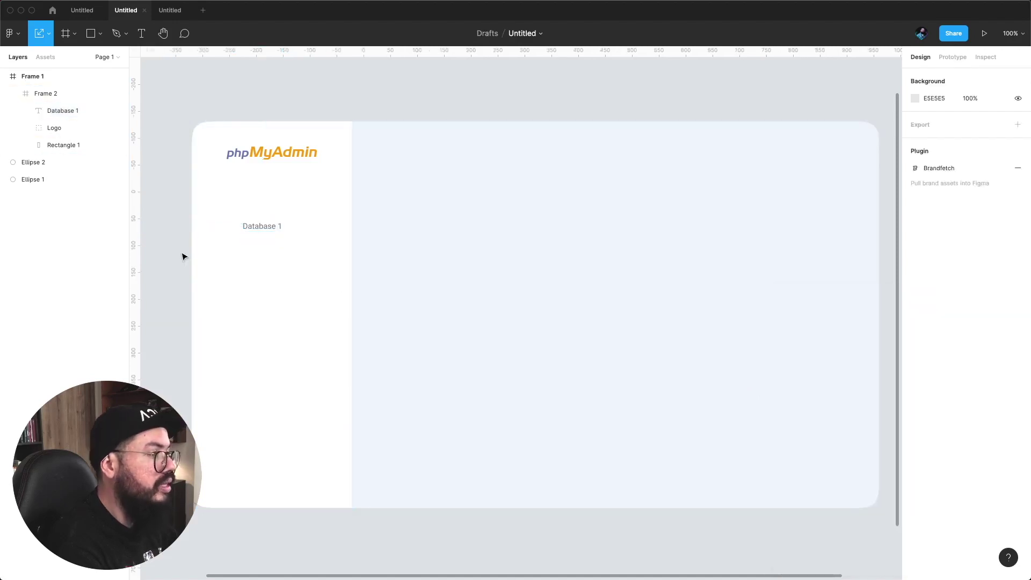
# - Pick the 24 × 24 'Outline / layers' icon in the icon set file, then return to the mockup
pyautogui.click(264, 226)
pyautogui.click(268, 75)
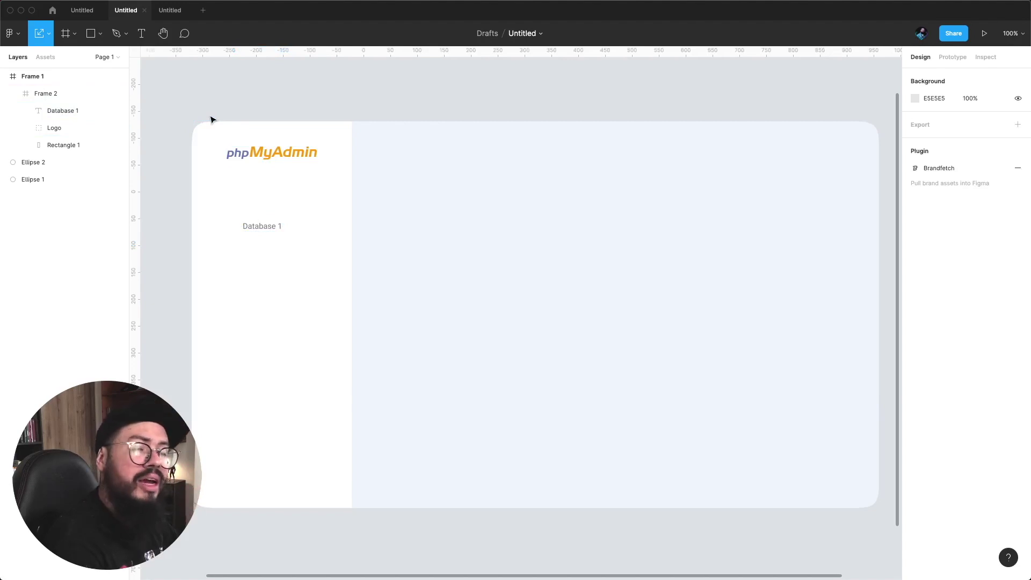
pyautogui.click(173, 10)
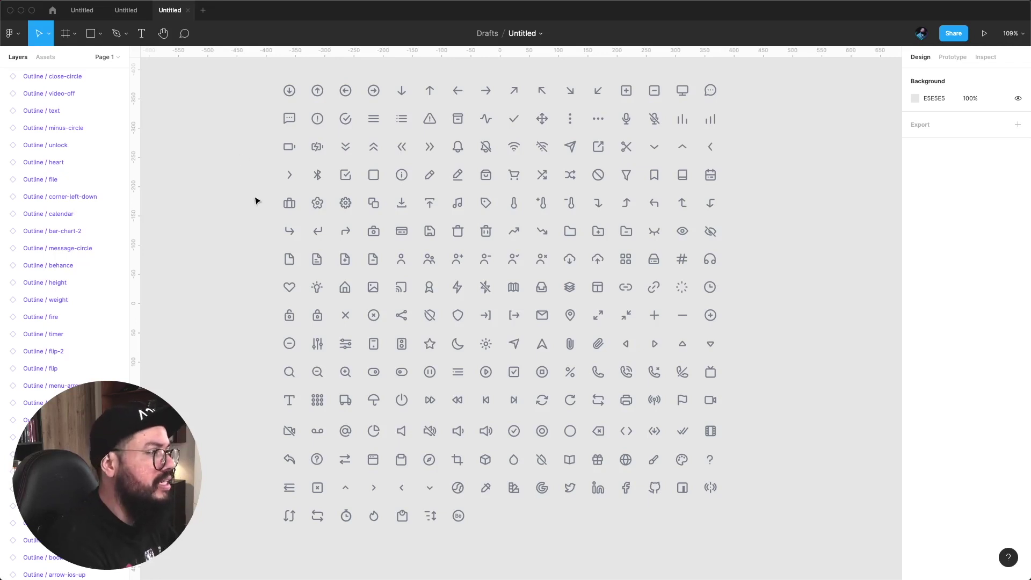
pyautogui.click(573, 294)
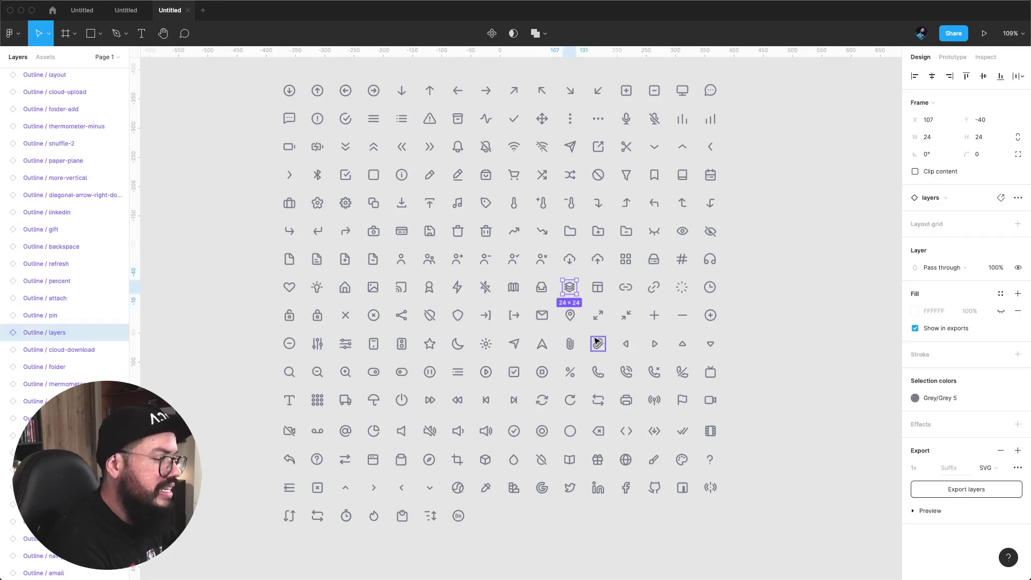
pyautogui.click(124, 10)
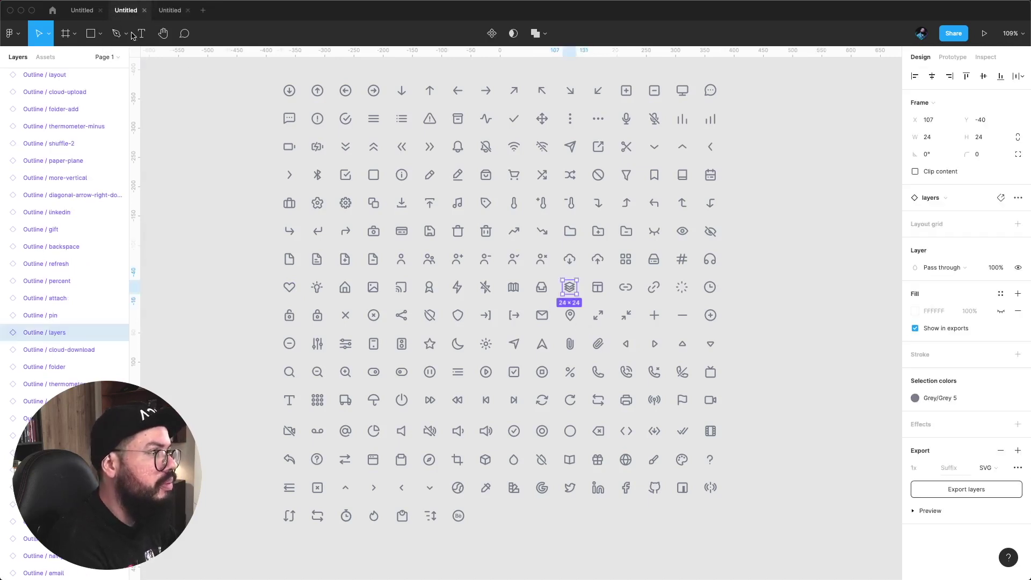
# - Paste the layers icon and put it in an auto-layout frame with the Database 1 text
pyautogui.hotkey('ctrl', 'v')
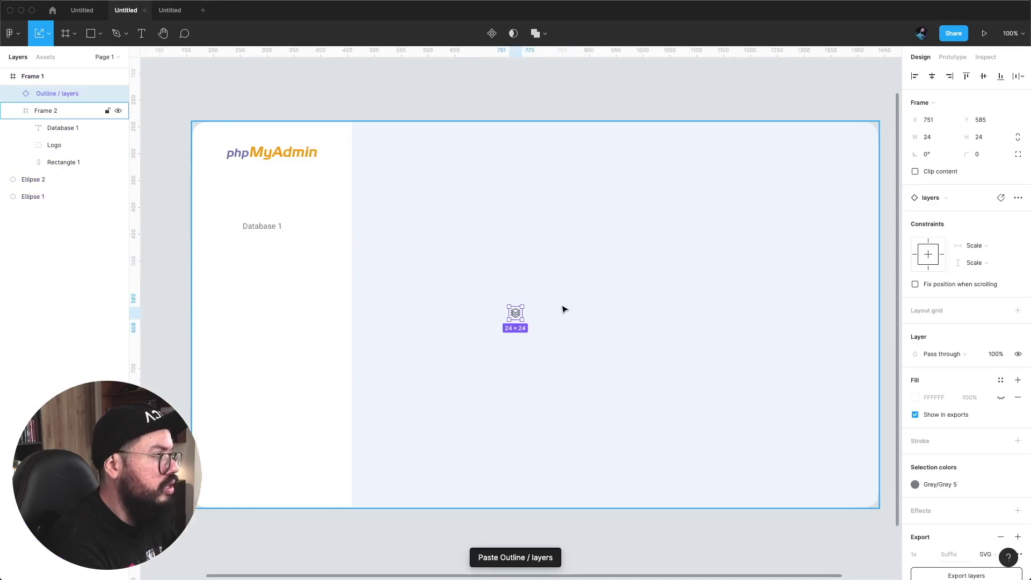
pyautogui.moveTo(515, 316)
pyautogui.mouseDown()
pyautogui.moveTo(236, 232)
pyautogui.moveTo(166, 231)
pyautogui.mouseUp()
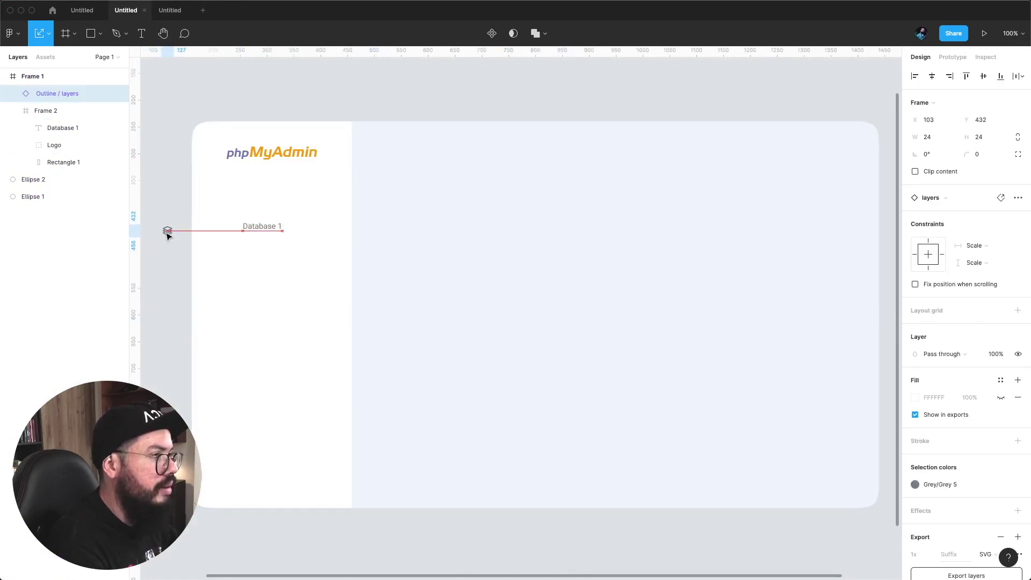
pyautogui.doubleClick(258, 228)
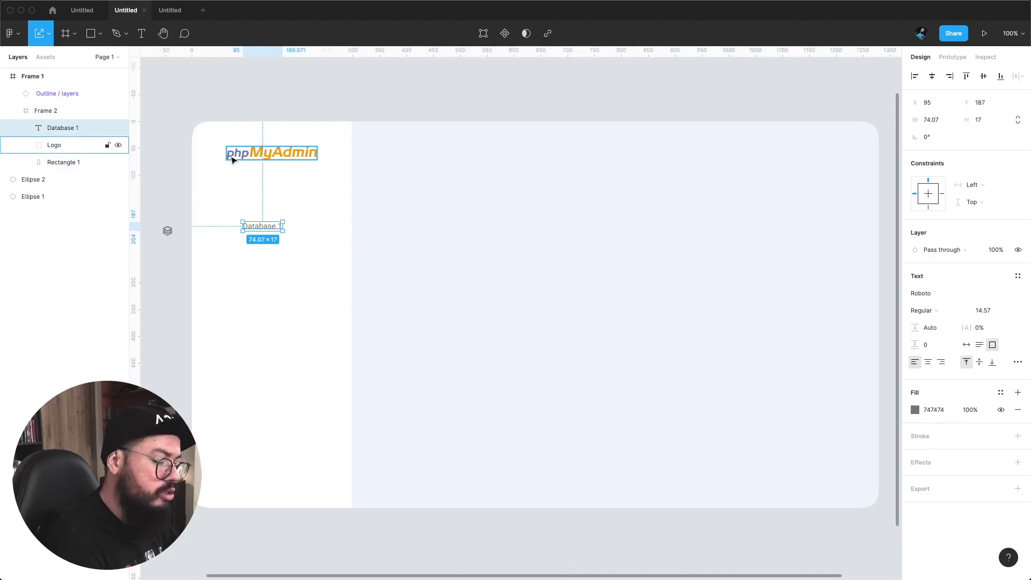
pyautogui.hotkey('shift', 'a')
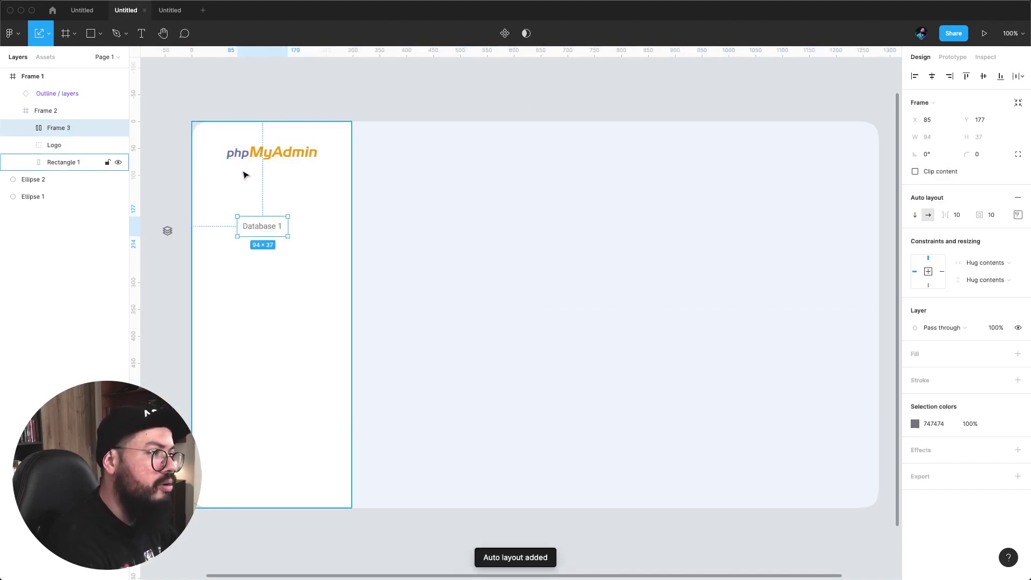
pyautogui.click(168, 231)
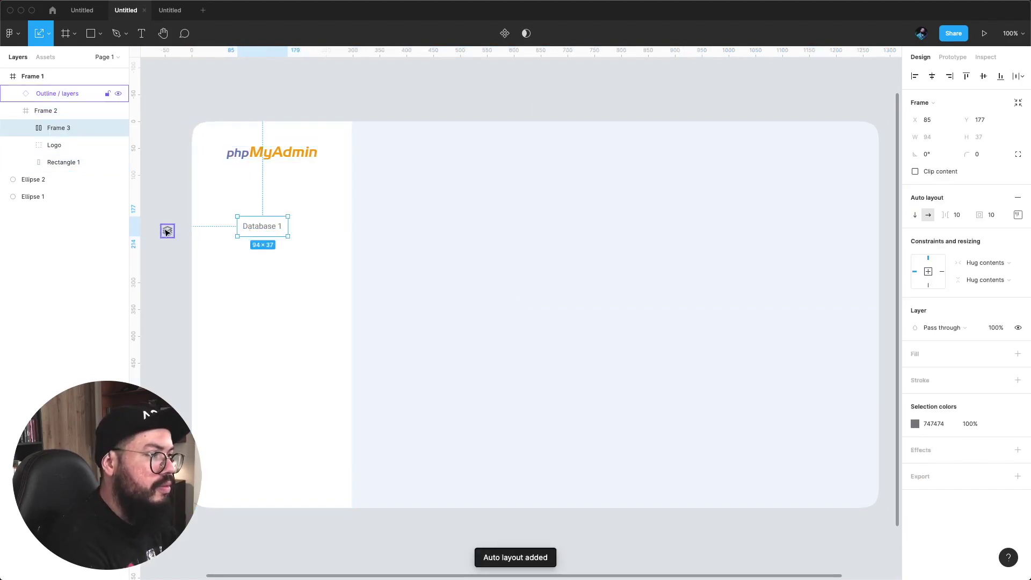
pyautogui.moveTo(168, 231); pyautogui.dragTo(242, 229)
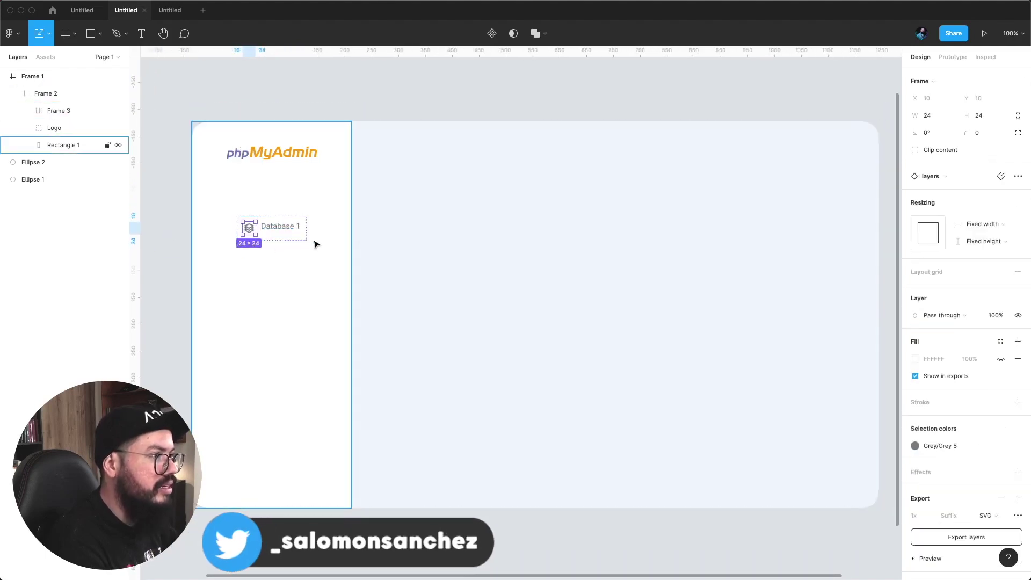
# - Centre the row's icon and text vertically, then shift the row left
pyautogui.click(55, 110)
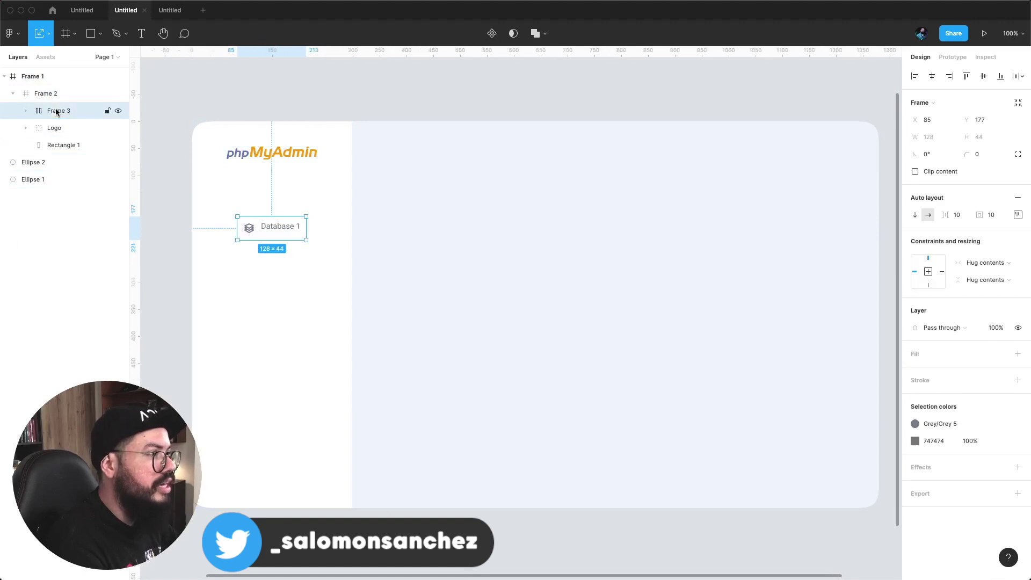
pyautogui.click(1018, 215)
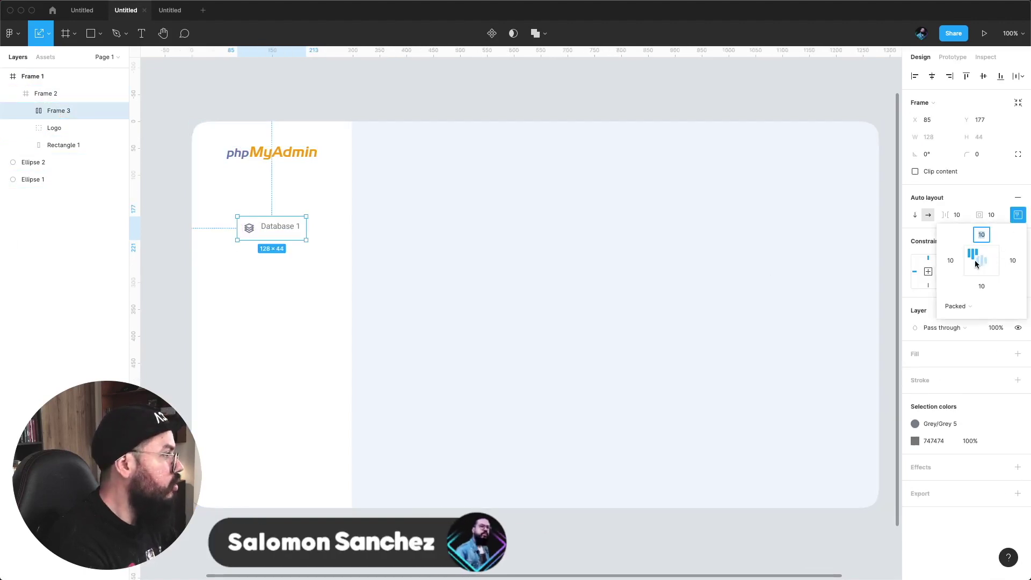
pyautogui.click(973, 261)
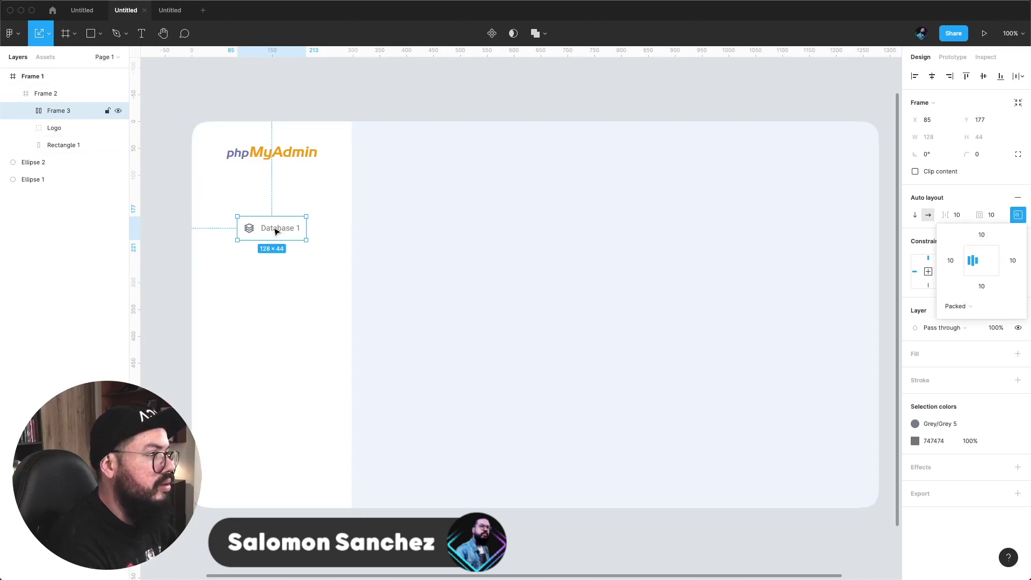
pyautogui.moveTo(276, 231); pyautogui.dragTo(262, 232)
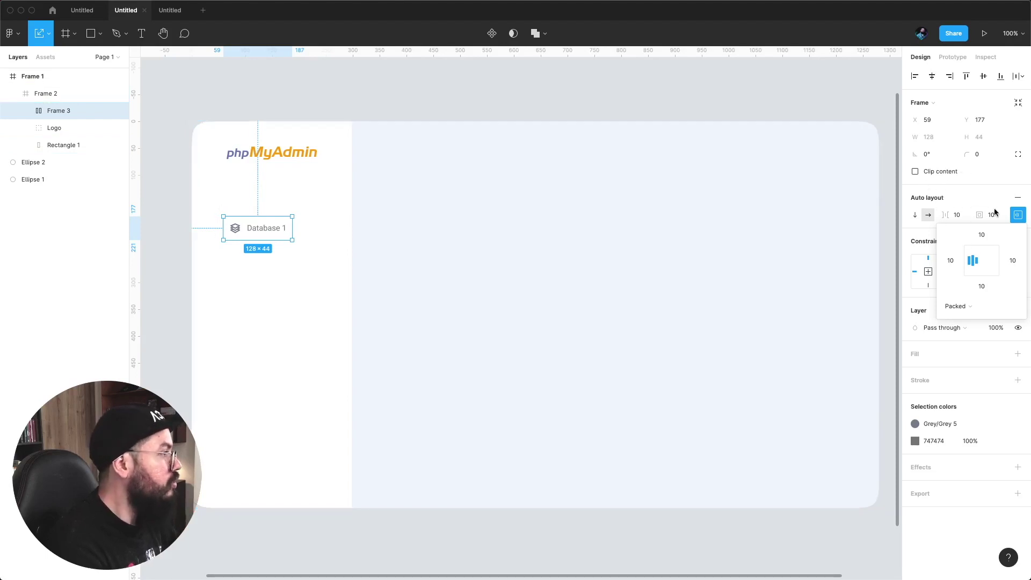
# - Add a light grey fill to the Database 1 row
pyautogui.click(912, 360)
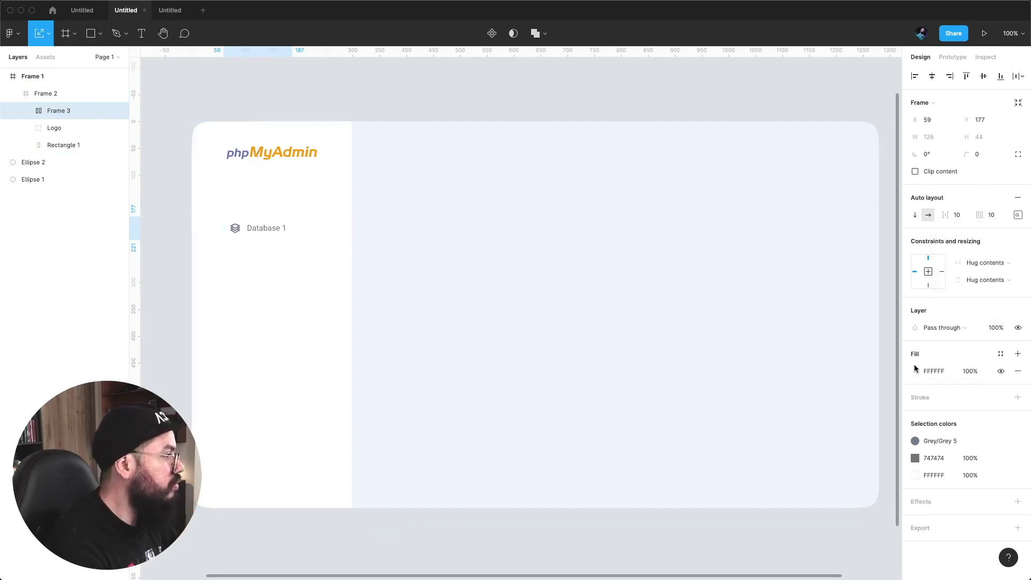
pyautogui.click(915, 371)
pyautogui.moveTo(820, 388); pyautogui.dragTo(775, 343)
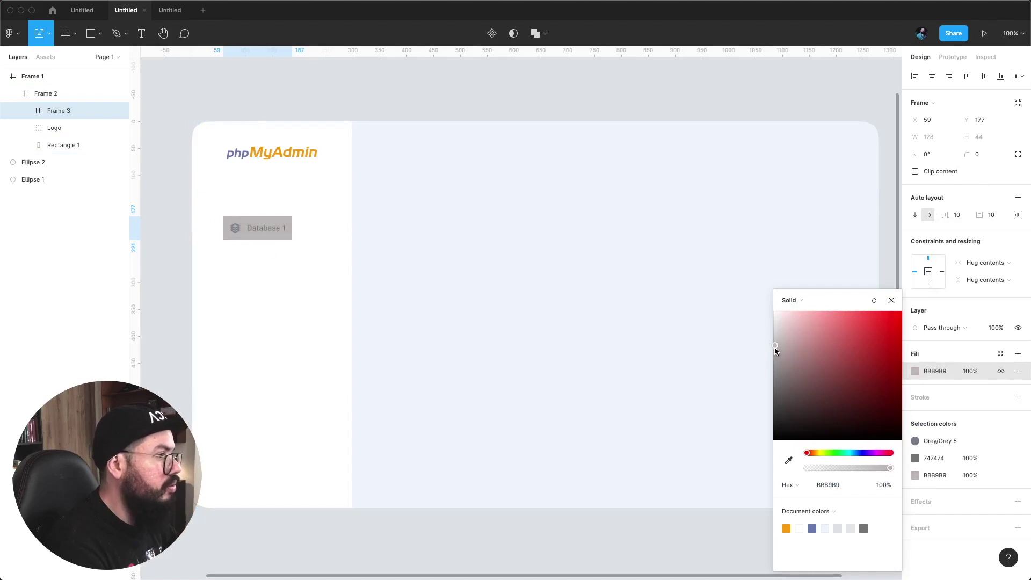
# - Round the row's corners, trying 20 first, then settling on a radius of 7
pyautogui.click(981, 155)
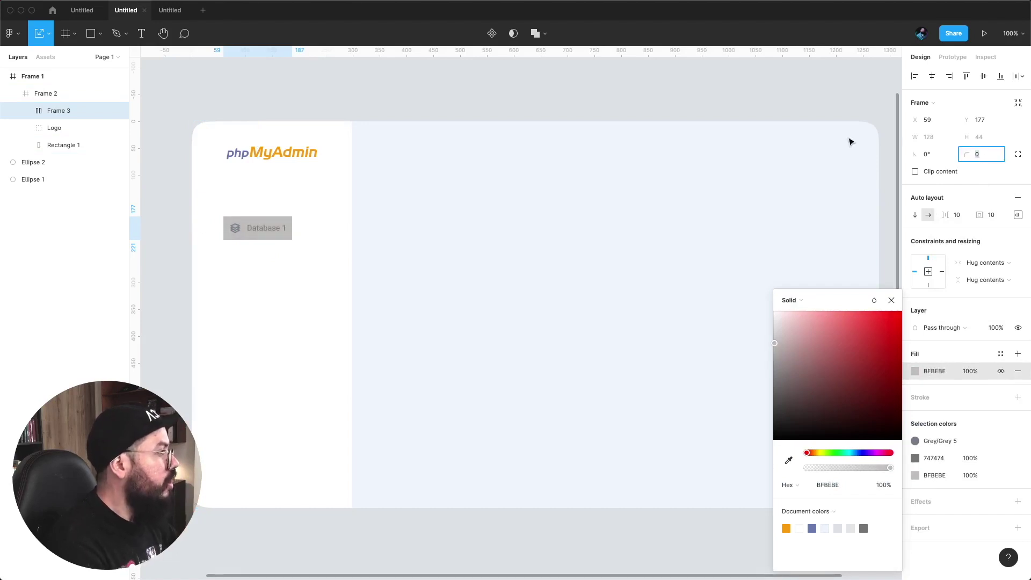
pyautogui.write('20')
pyautogui.press('Return')
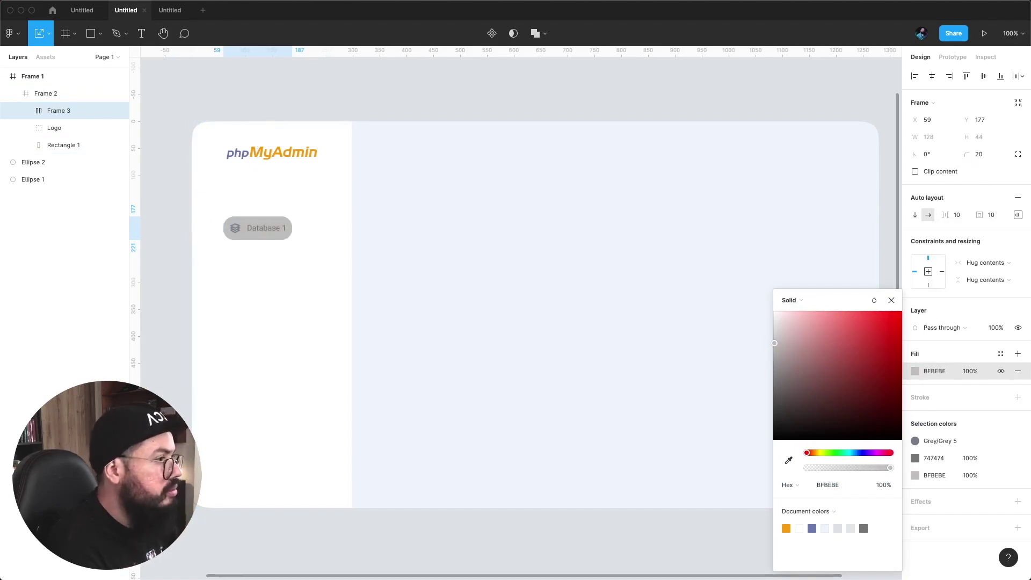
pyautogui.click(981, 154)
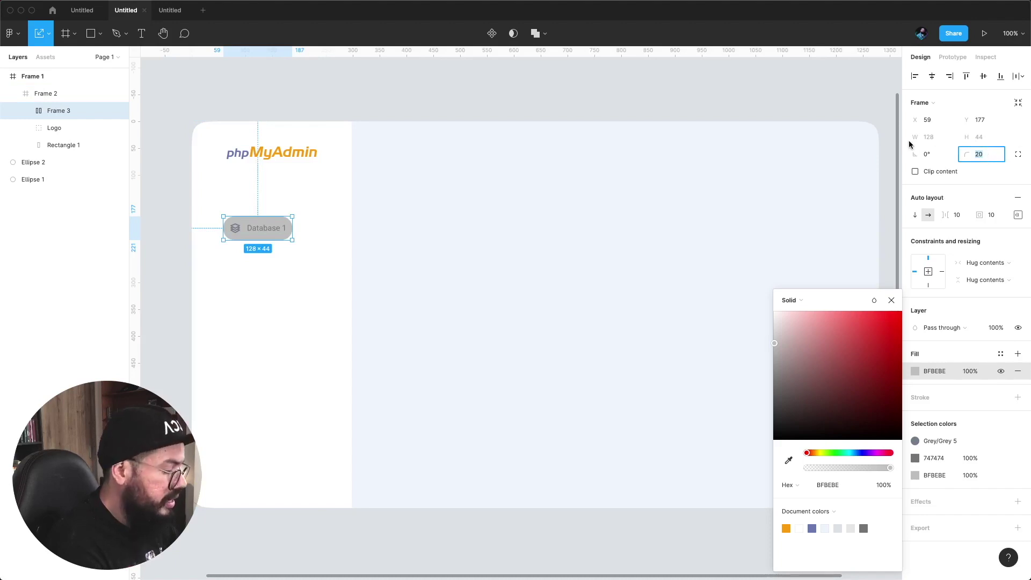
pyautogui.write('7')
pyautogui.press('Return')
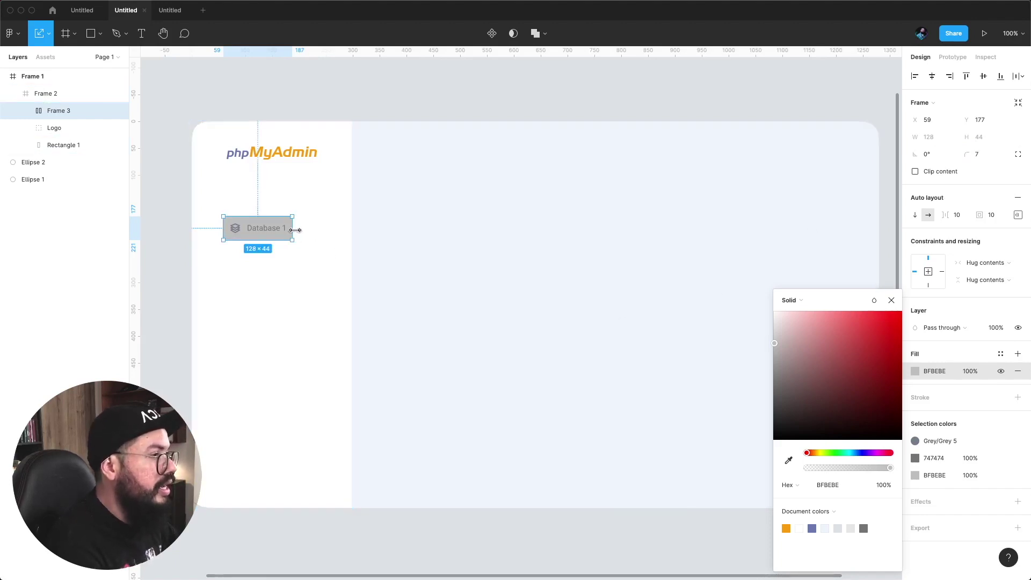
# - Widen the row to 206 and change its fill to white FFFFFF
pyautogui.moveTo(293, 228)
pyautogui.mouseDown()
pyautogui.moveTo(336, 228)
pyautogui.moveTo(295, 231)
pyautogui.moveTo(304, 232)
pyautogui.mouseUp()
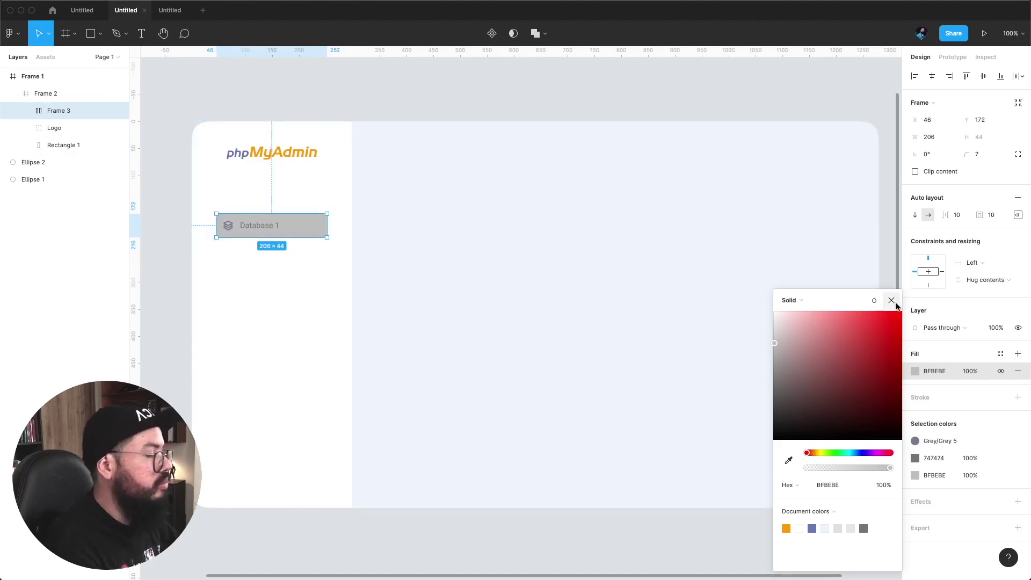
pyautogui.click(917, 371)
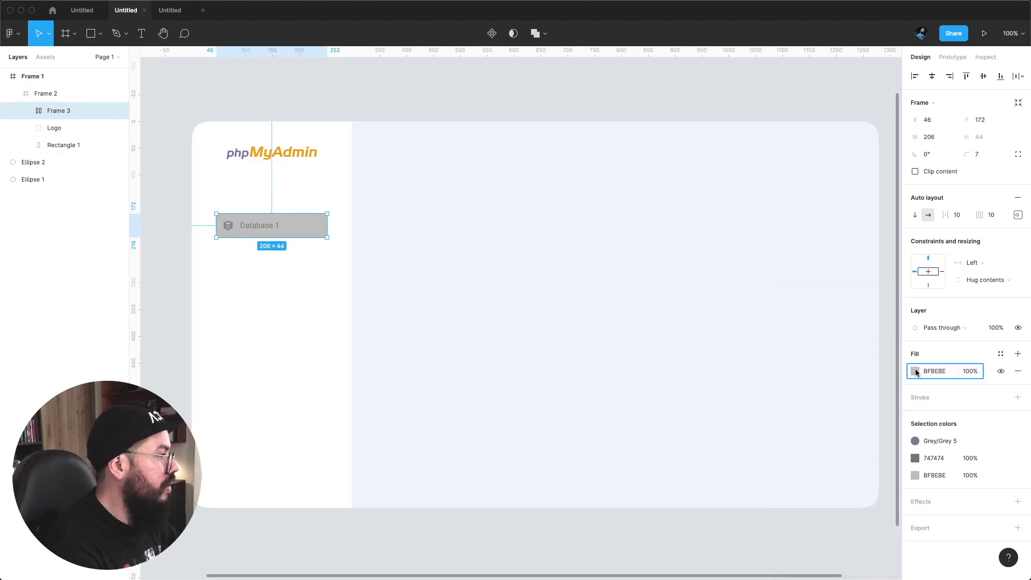
pyautogui.click(917, 372)
pyautogui.moveTo(811, 373); pyautogui.dragTo(751, 283)
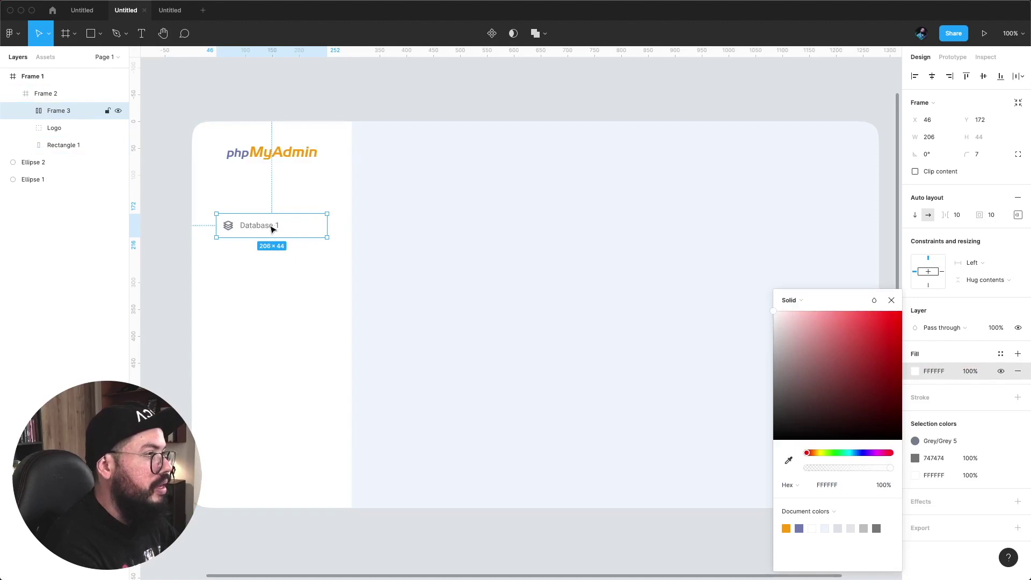
pyautogui.moveTo(58, 110)
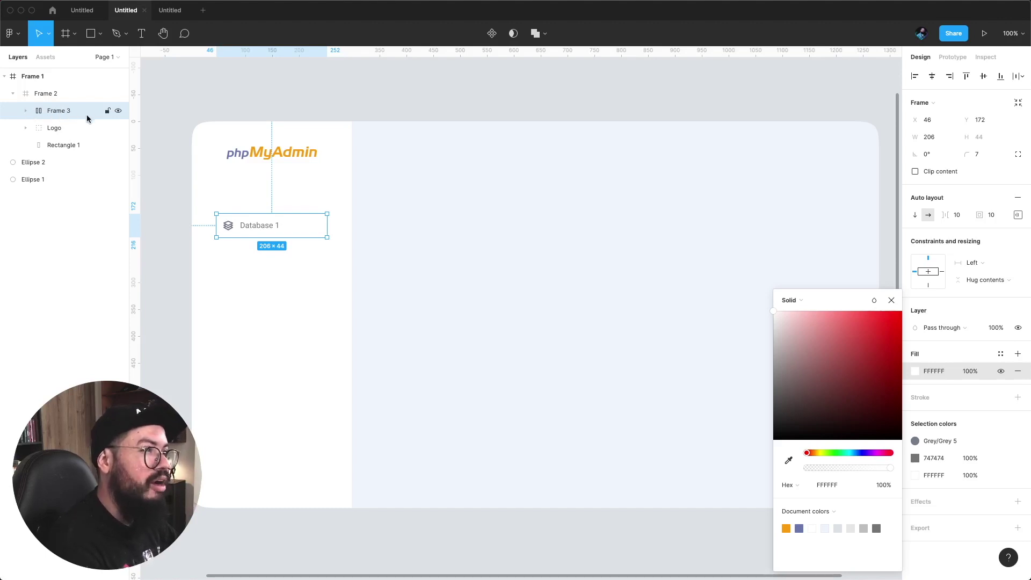
# - Wrap the Database 1 row in a vertical auto-layout column and rename the row List
pyautogui.hotkey('shift', 'a')
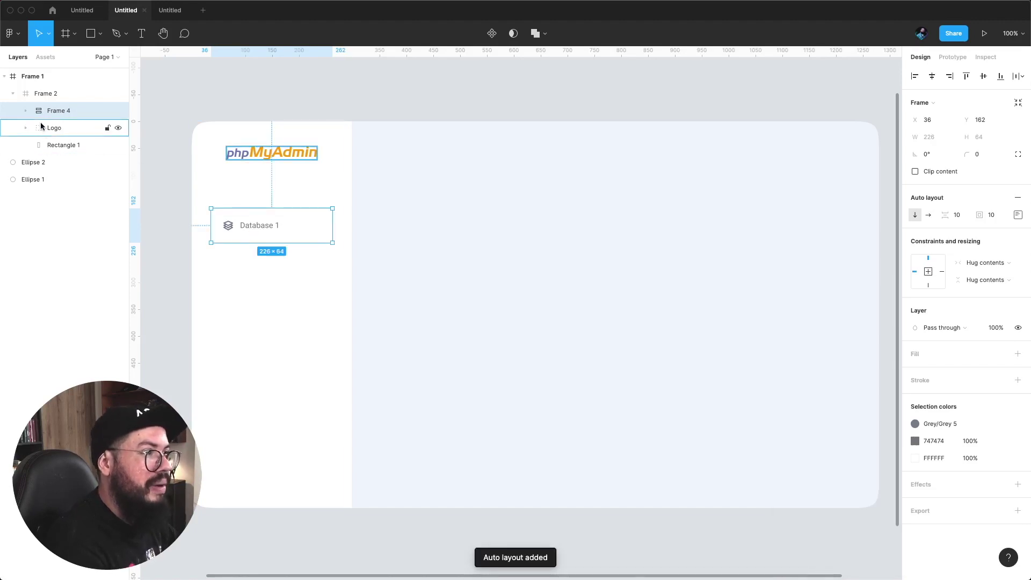
pyautogui.click(26, 111)
pyautogui.click(68, 129)
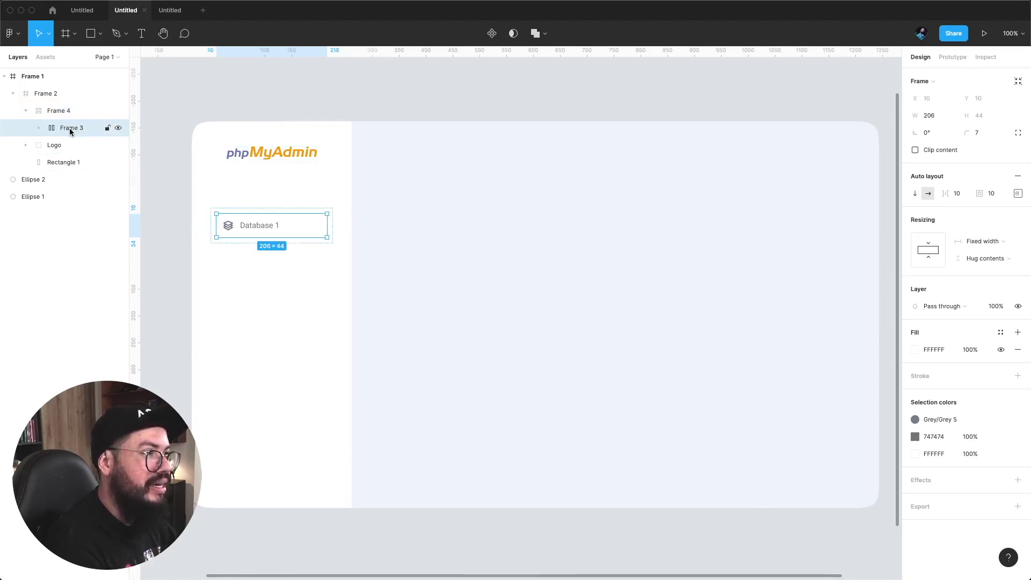
pyautogui.doubleClick(70, 128)
pyautogui.write('List')
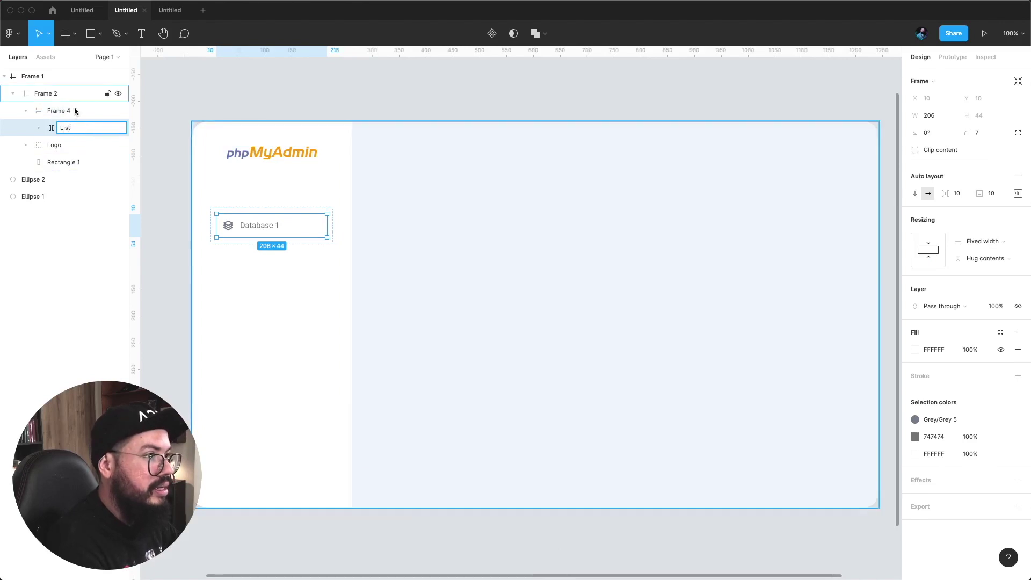
pyautogui.click(38, 130)
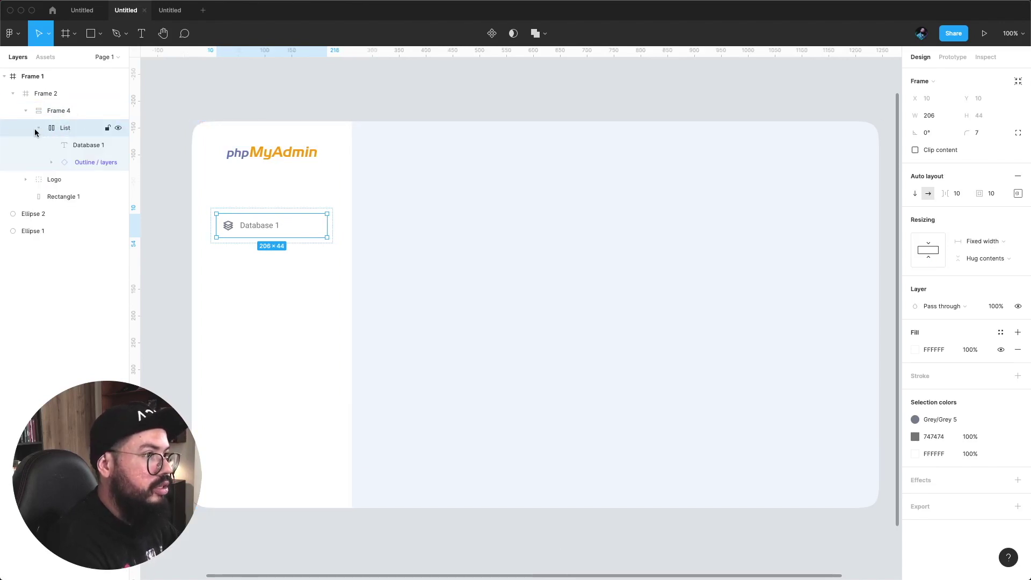
pyautogui.click(37, 129)
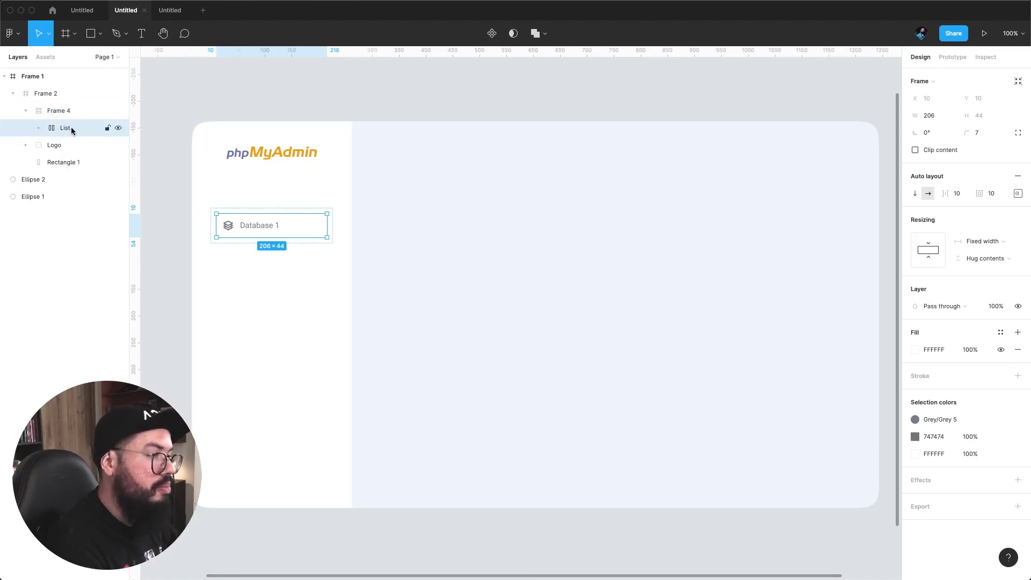
# - Paste copies of the List row to stack six Database 1 rows in the column
pyautogui.hotkey('ctrl', 'v')
pyautogui.hotkey('ctrl', 'v')
pyautogui.hotkey('ctrl', 'v')
pyautogui.hotkey('ctrl', 'v')
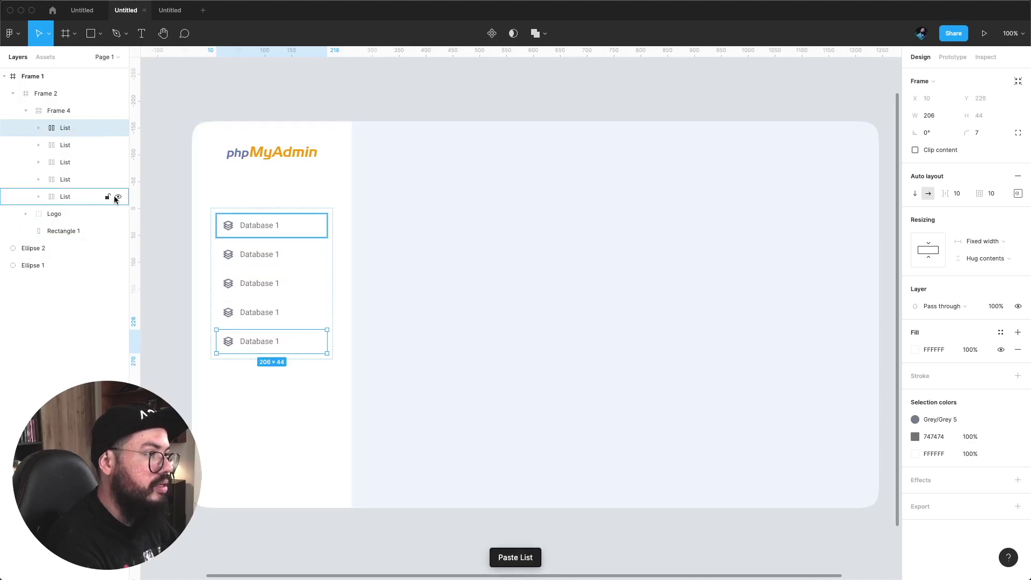
pyautogui.hotkey('ctrl', 'v')
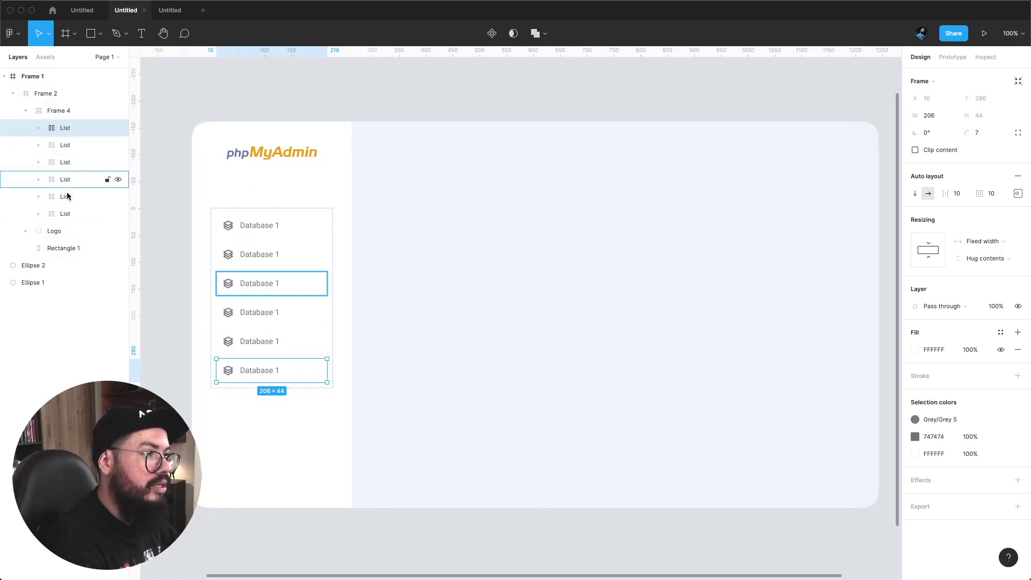
pyautogui.click(273, 262)
pyautogui.doubleClick(274, 257)
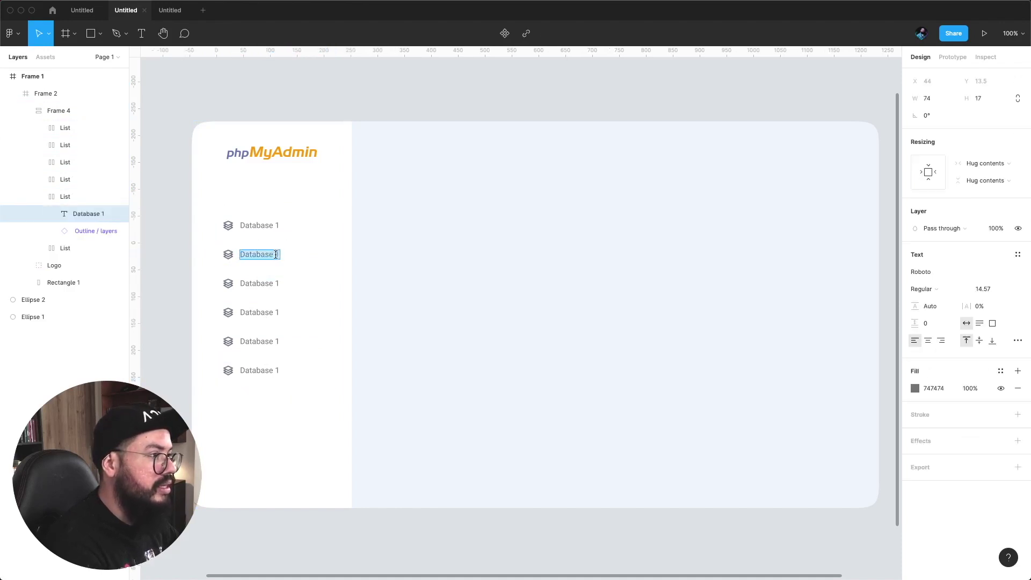
# - Renumber the copied row labels to read Database 2 through Database 6
pyautogui.write('2')
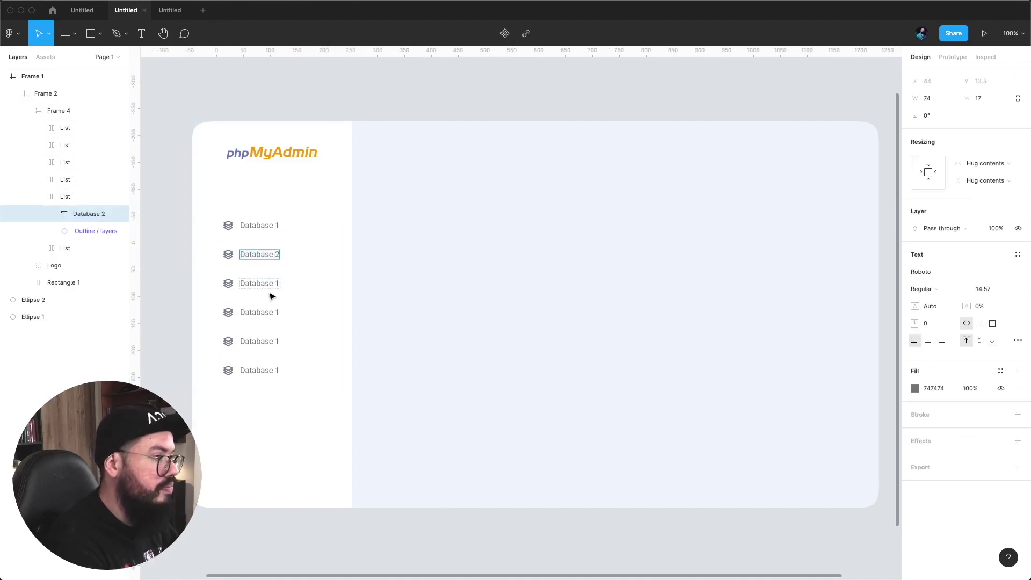
pyautogui.doubleClick(277, 284)
pyautogui.write('3')
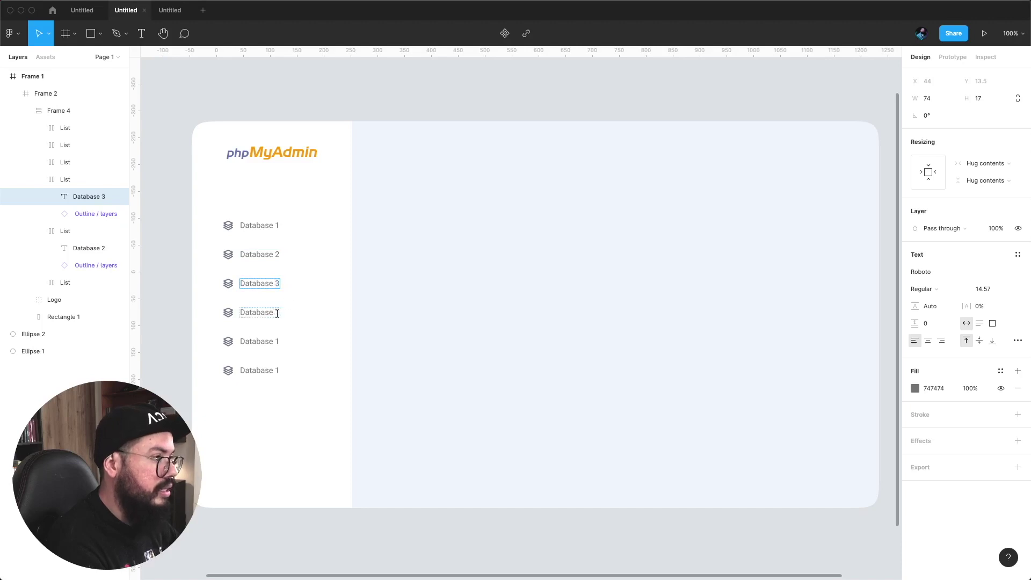
pyautogui.doubleClick(276, 312)
pyautogui.write('4')
pyautogui.doubleClick(277, 342)
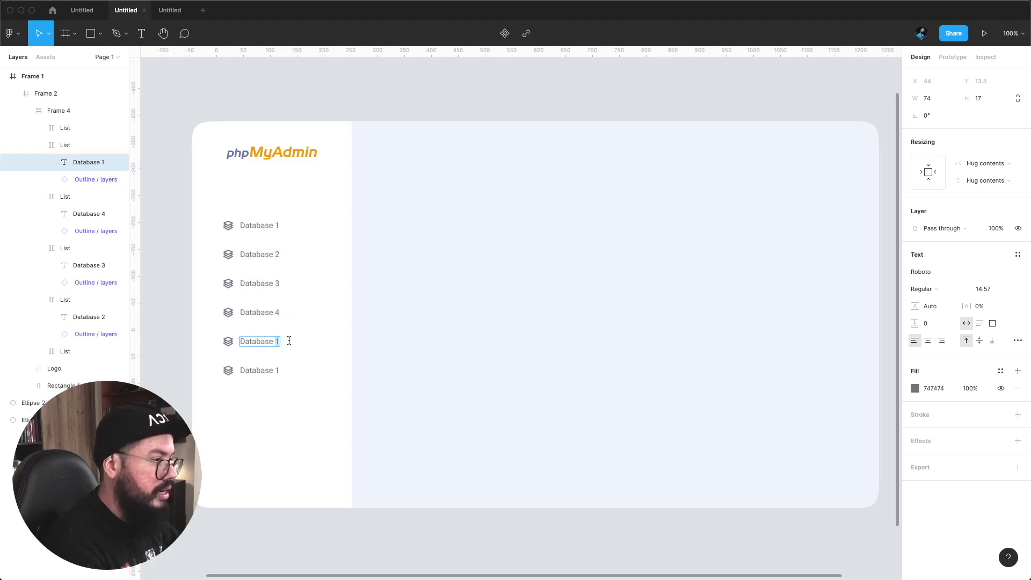
pyautogui.write('5')
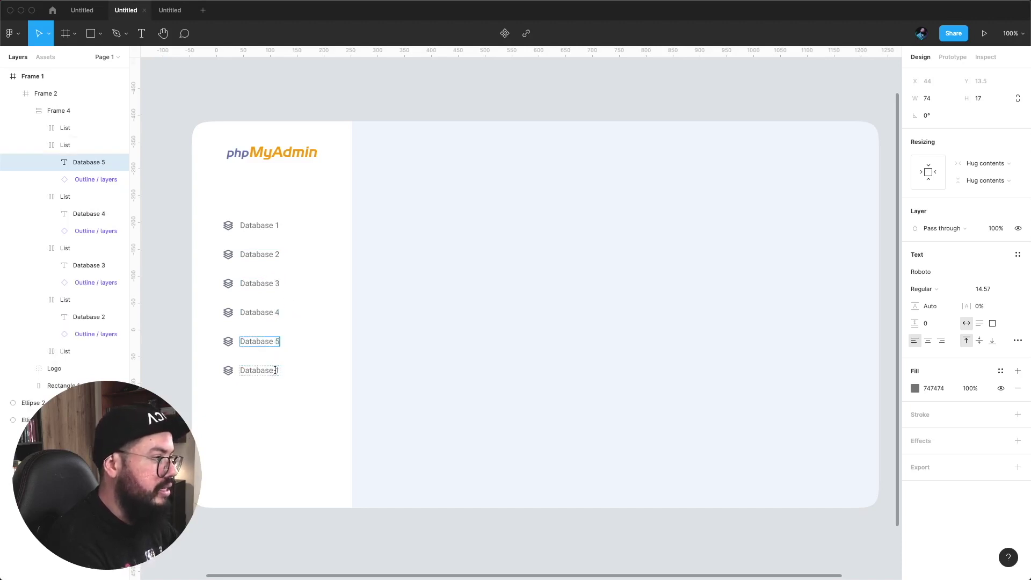
pyautogui.doubleClick(276, 371)
pyautogui.write('6')
pyautogui.press('Escape')
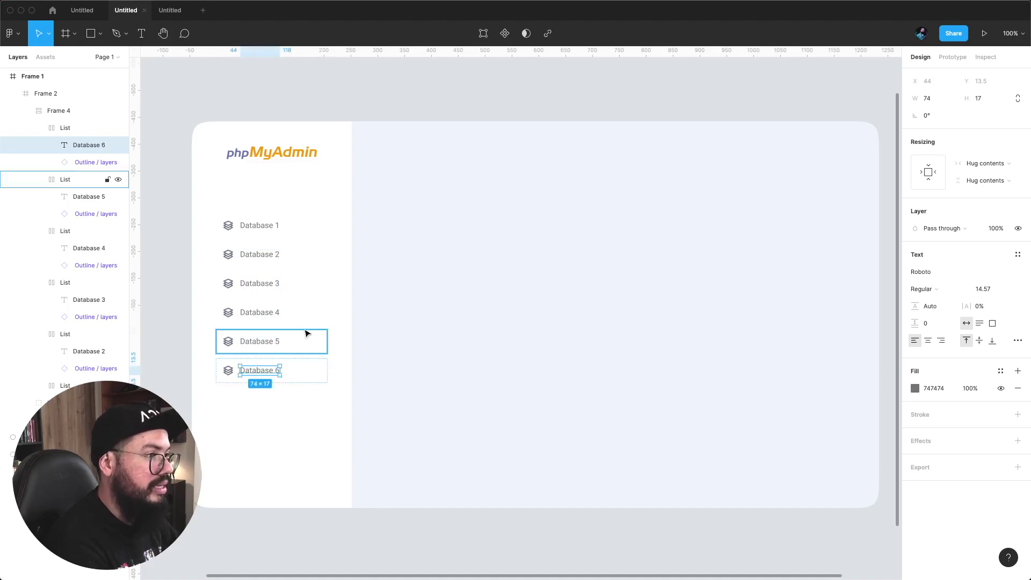
# - Give the Database 3 row a pale blue EFF4FC fill
pyautogui.click(282, 286)
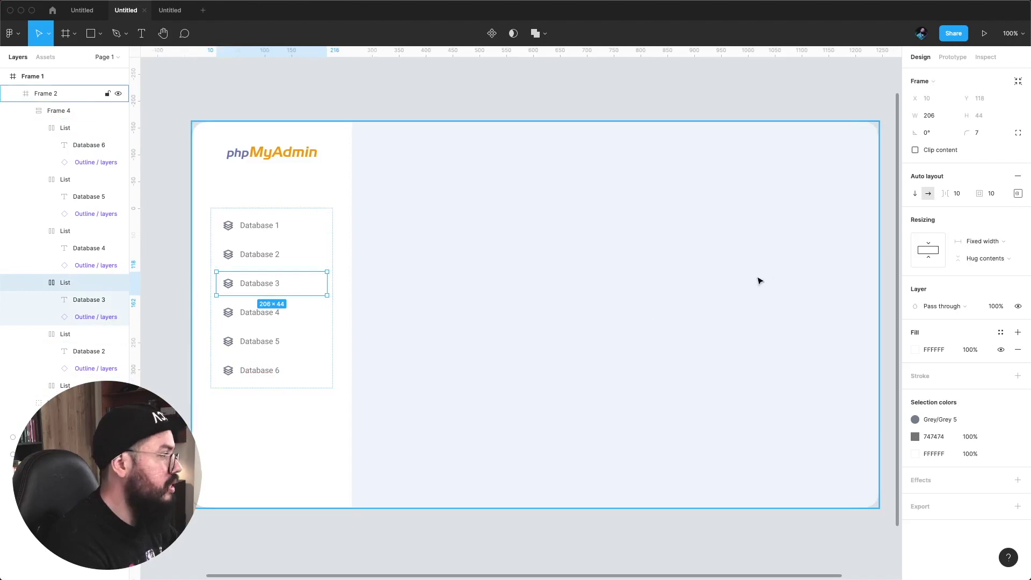
pyautogui.click(916, 351)
pyautogui.click(843, 528)
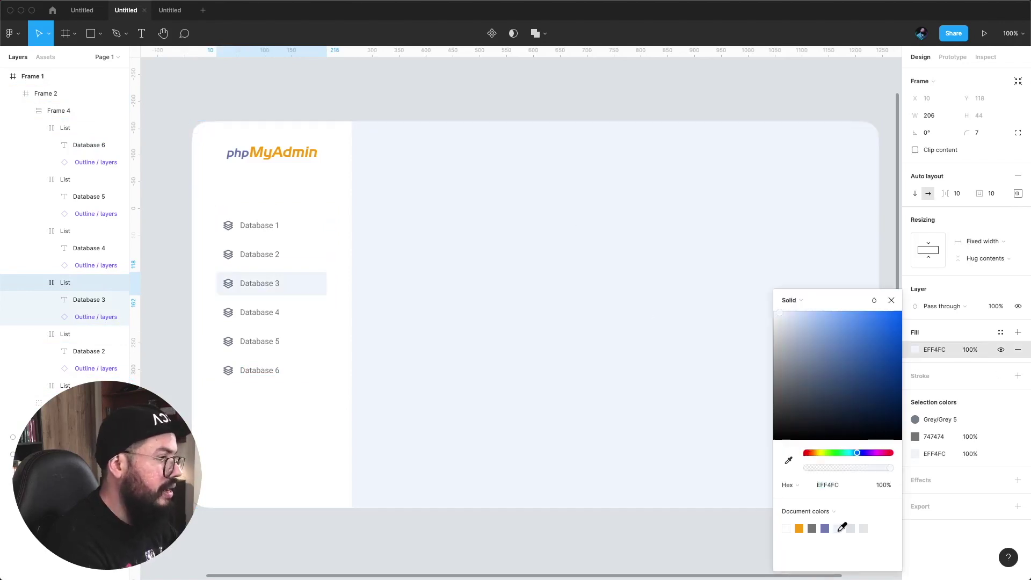
pyautogui.click(418, 97)
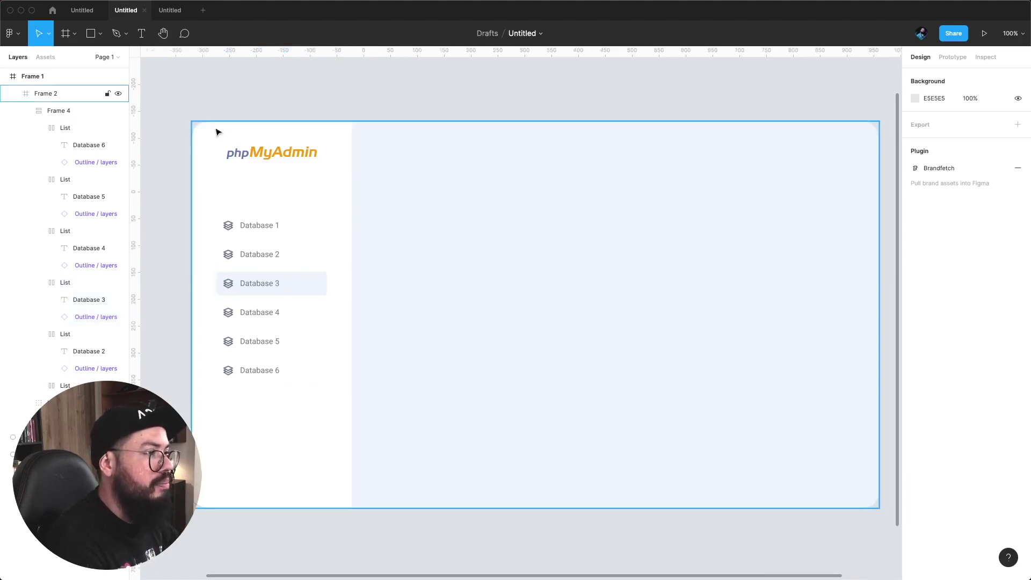
# - Copy the 24 × 24 Outline / menu icon from the icon set file into the phpMyAdmin mockup
pyautogui.hscroll(-5, 260, 168)
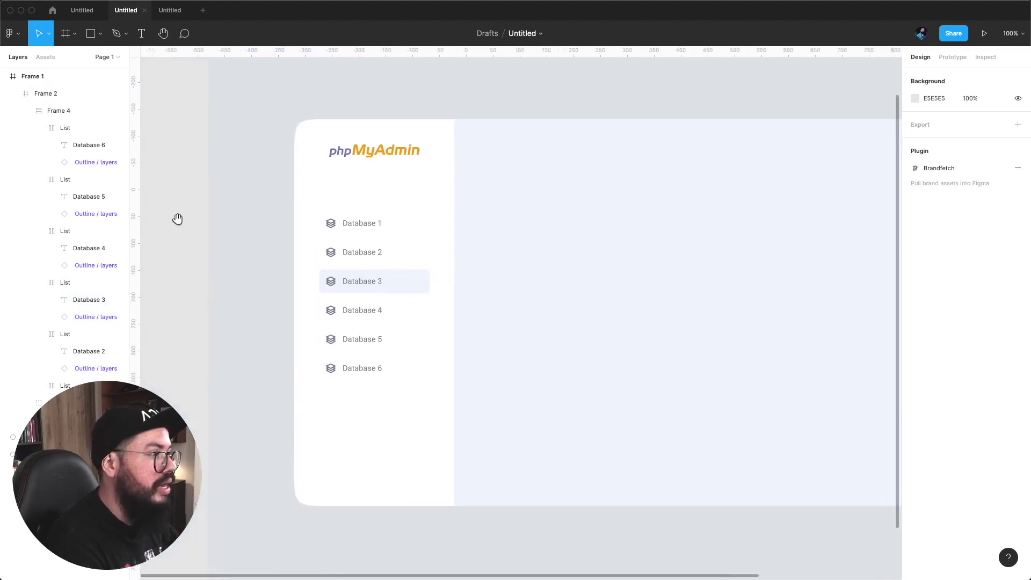
pyautogui.hscroll(2, 177, 219)
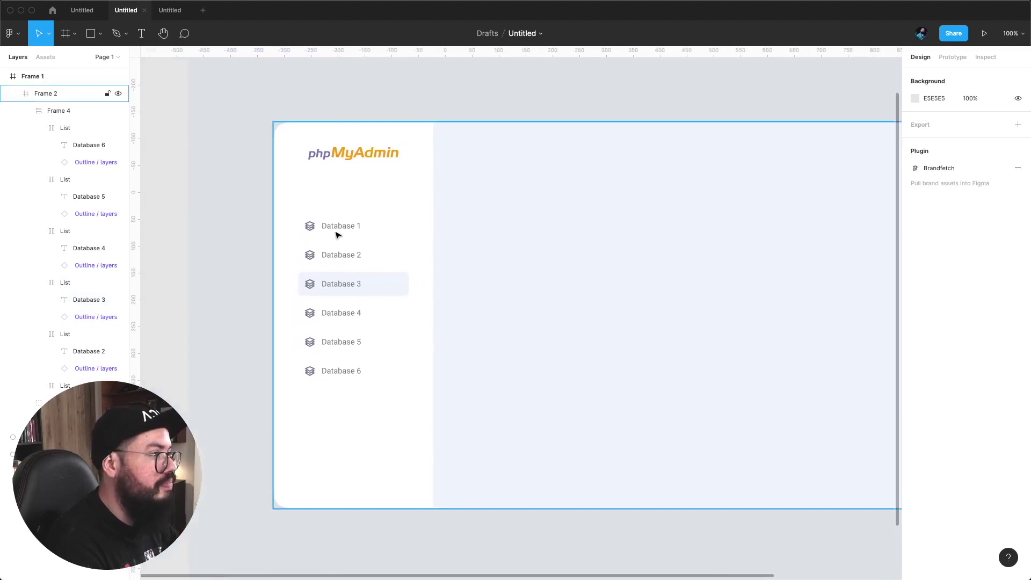
pyautogui.rightClick(163, 169)
pyautogui.moveTo(209, 197)
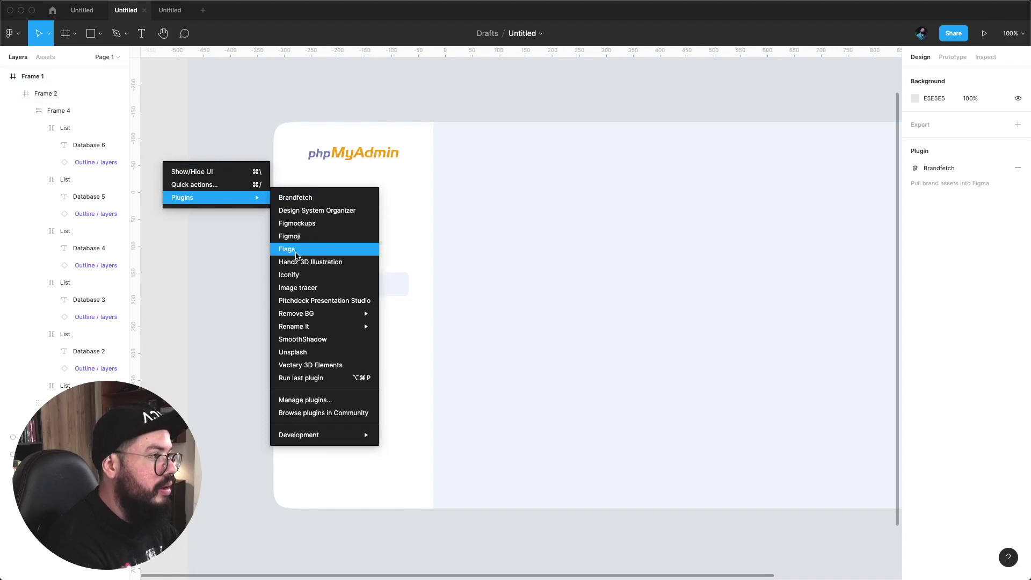
pyautogui.click(168, 10)
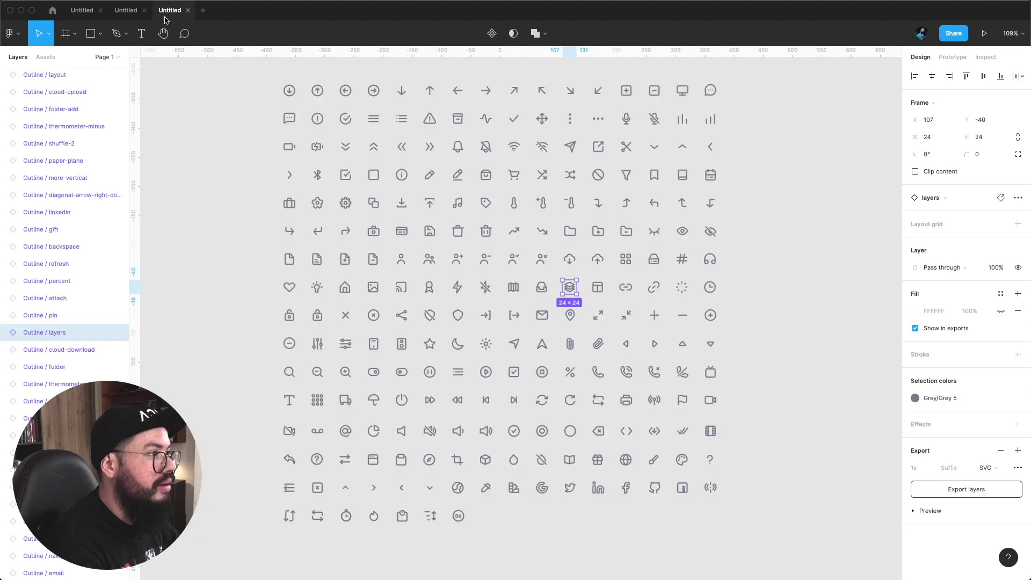
pyautogui.click(390, 362)
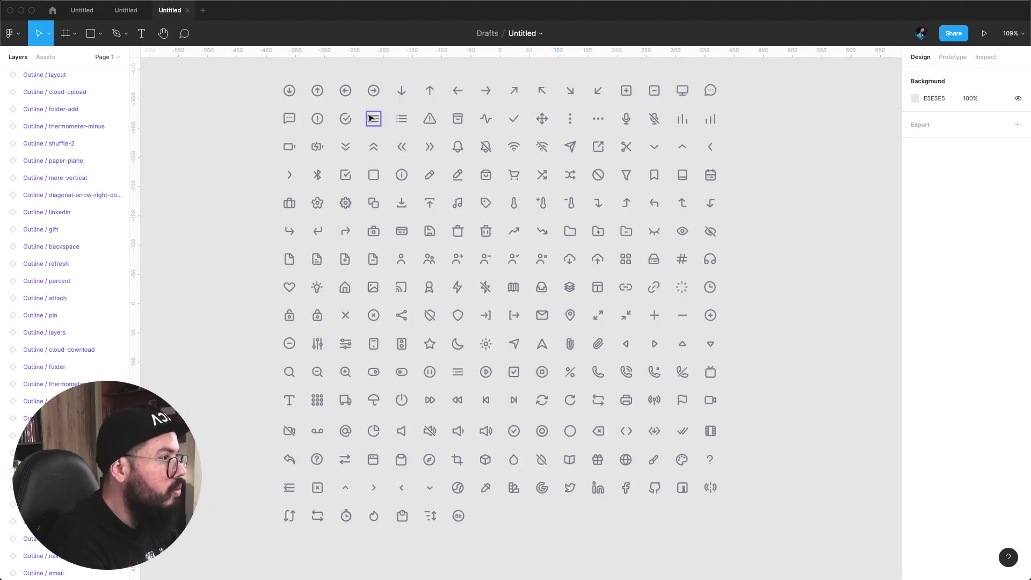
pyautogui.click(125, 10)
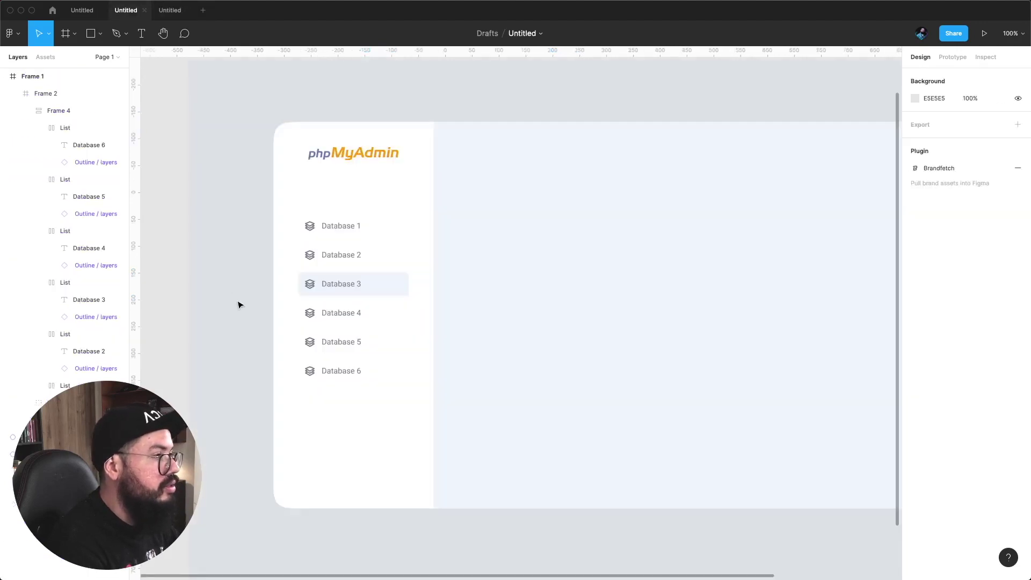
pyautogui.hotkey('ctrl', 'v')
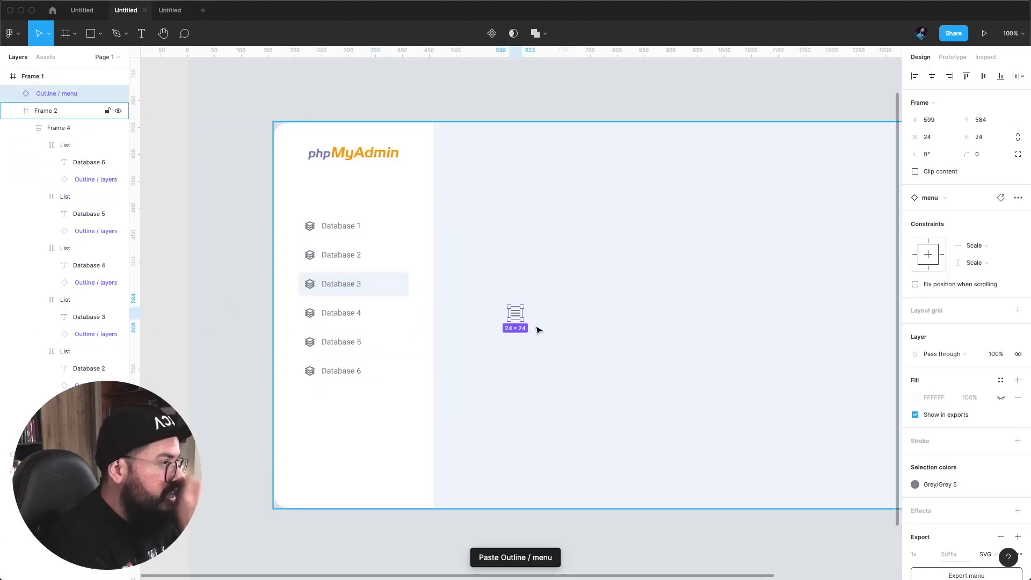
# - Move the menu icon into the Database 1 row and auto-layout the database icon and label, vertically centred
pyautogui.moveTo(520, 320); pyautogui.dragTo(386, 225)
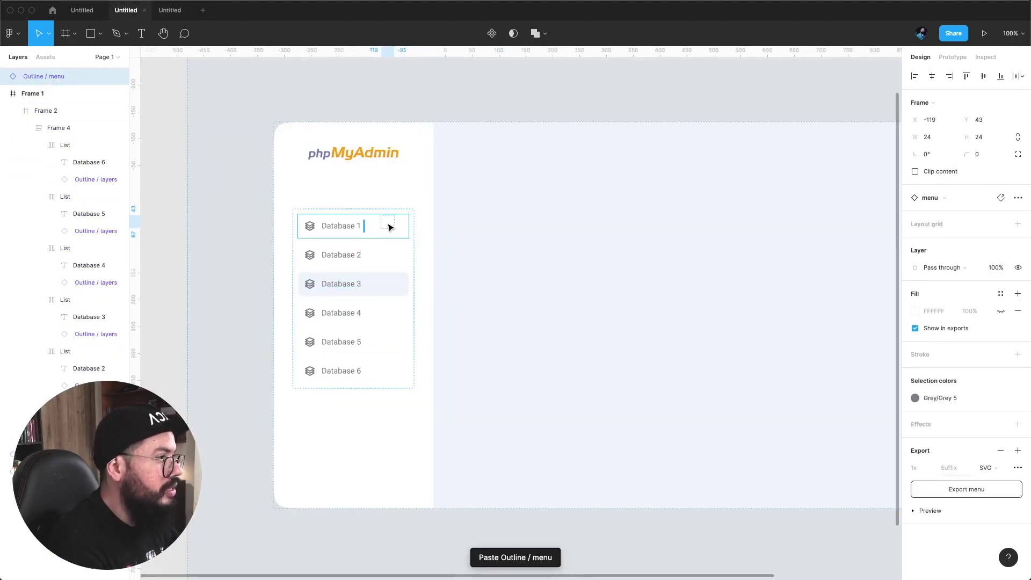
pyautogui.click(179, 242)
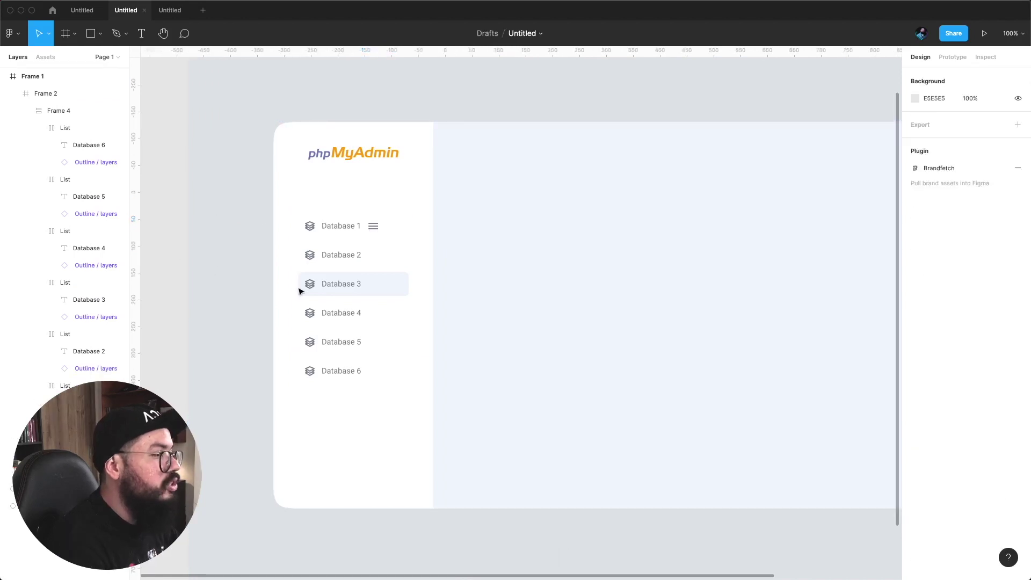
pyautogui.click(375, 229)
pyautogui.doubleClick(354, 228)
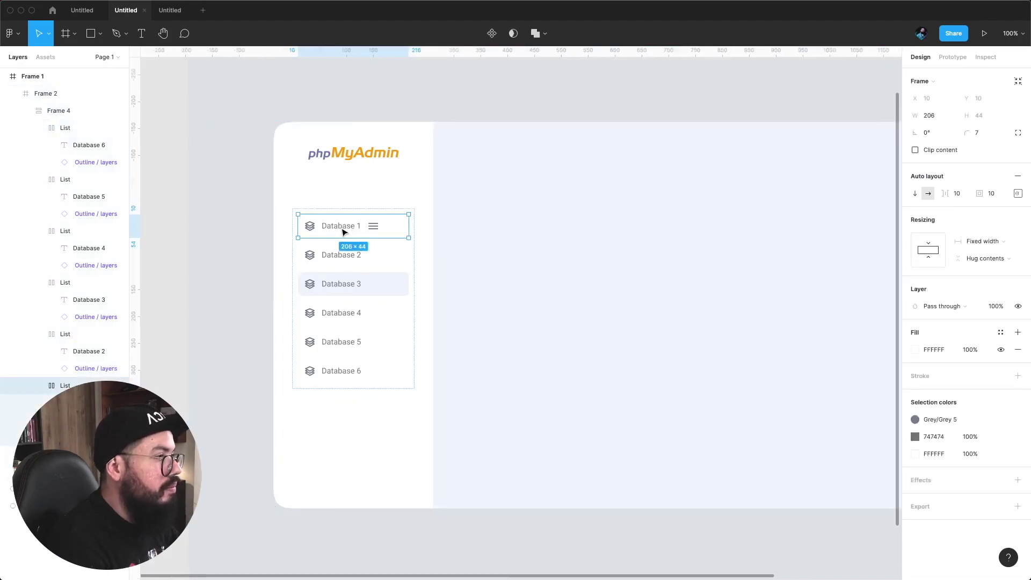
pyautogui.keyDown('shift'); pyautogui.click(311, 226); pyautogui.keyUp('shift')
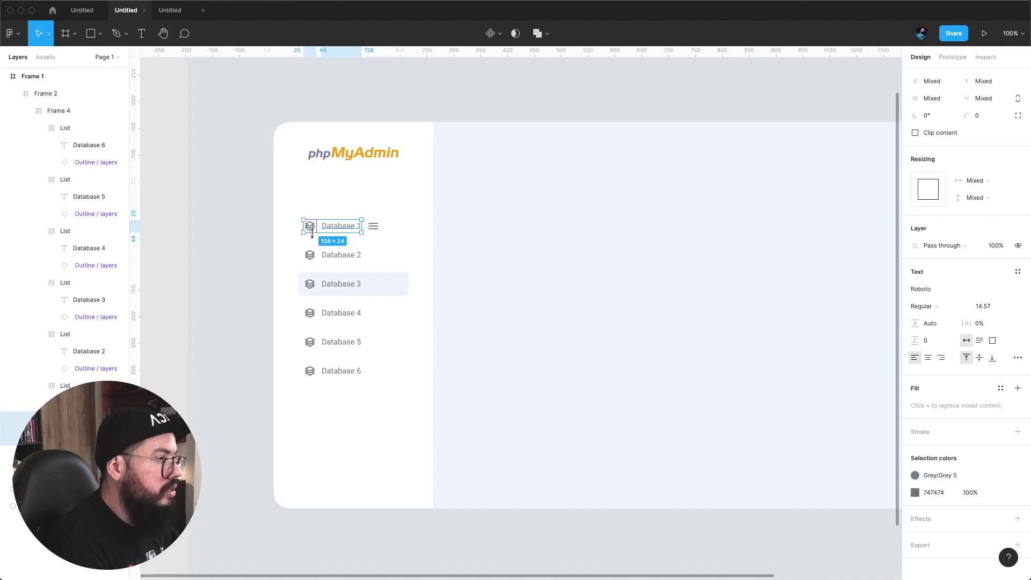
pyautogui.hotkey('shift', 'a')
pyautogui.click(1018, 193)
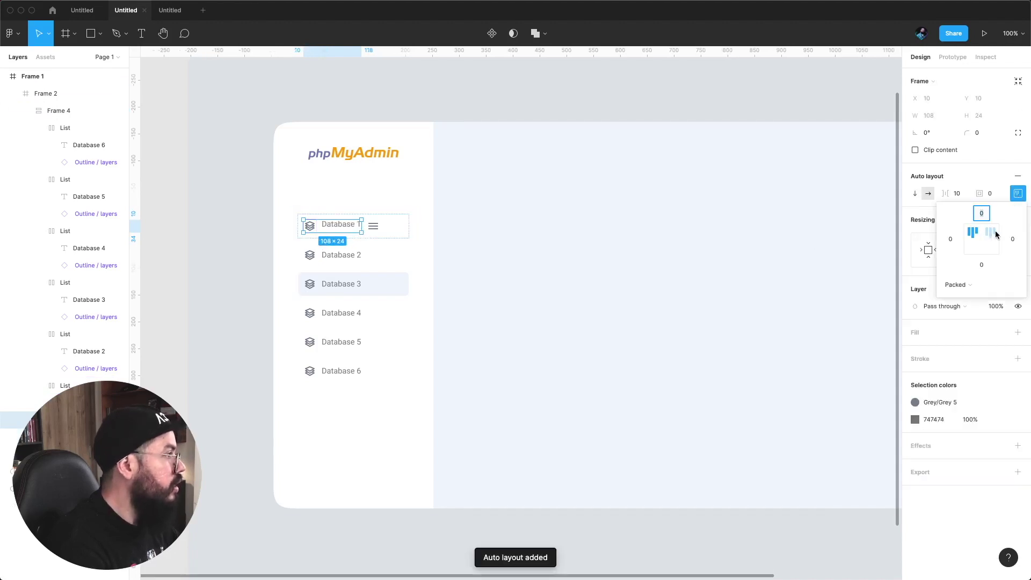
pyautogui.click(973, 239)
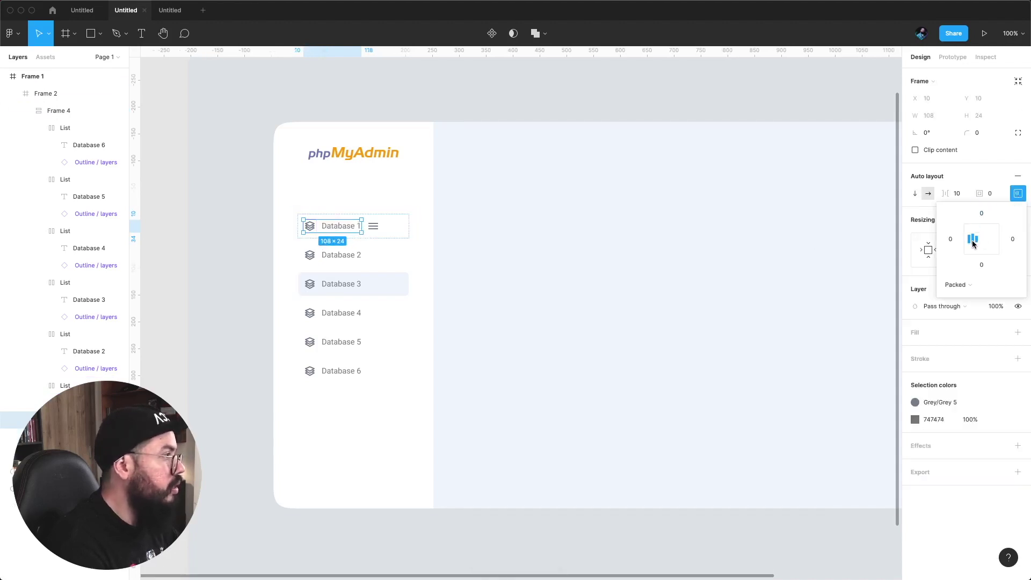
# - Turn the menu icon into a plain group and set the row's spacing to Space between
pyautogui.click(376, 229)
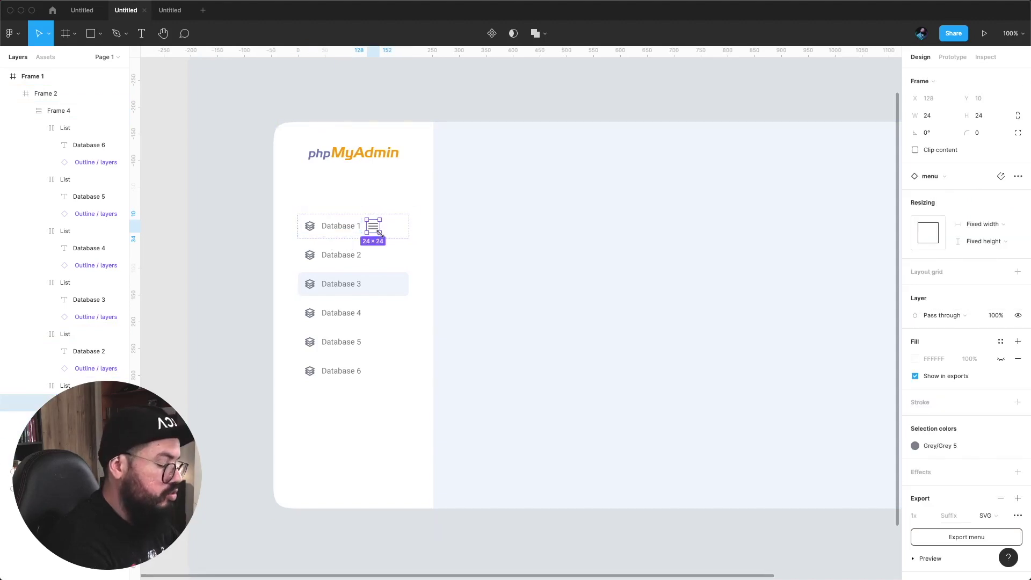
pyautogui.hotkey('ctrl', 'g')
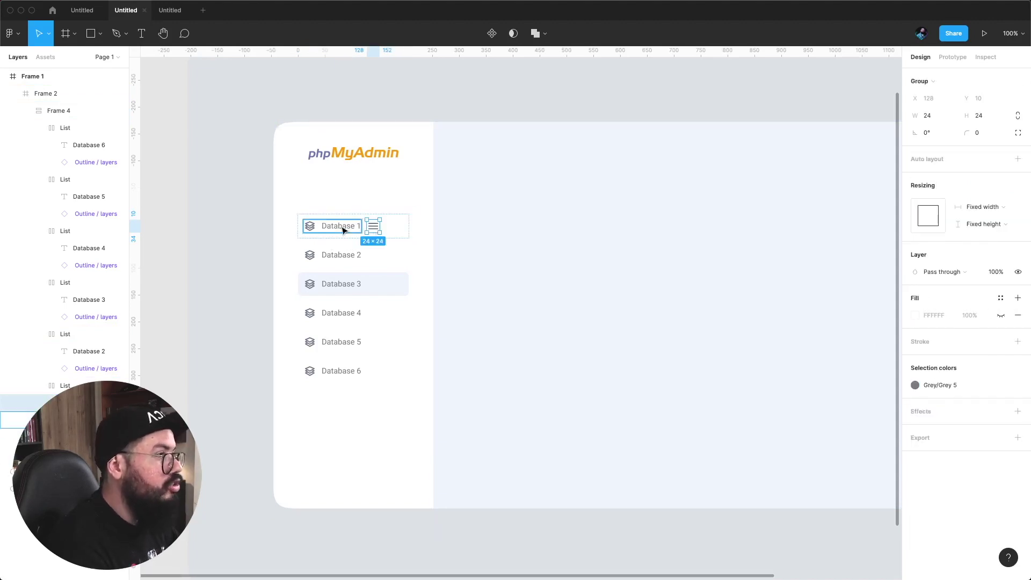
pyautogui.click(330, 216)
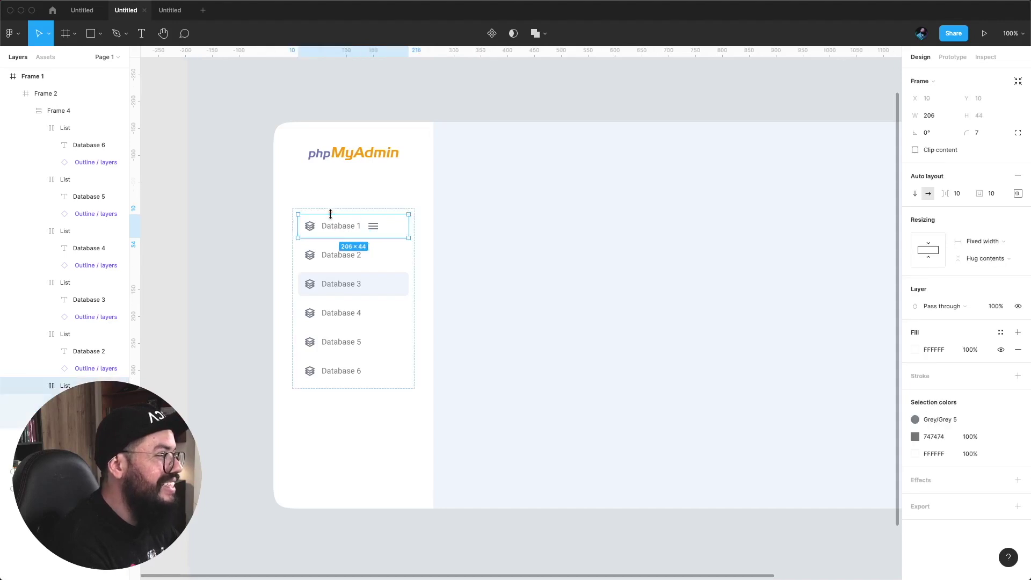
pyautogui.click(1019, 195)
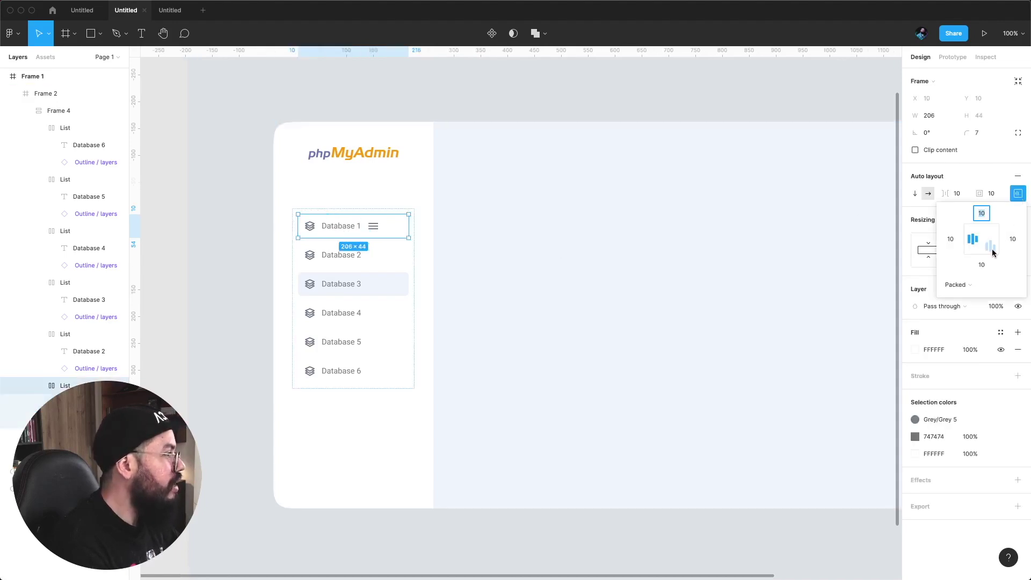
pyautogui.click(972, 286)
pyautogui.click(976, 299)
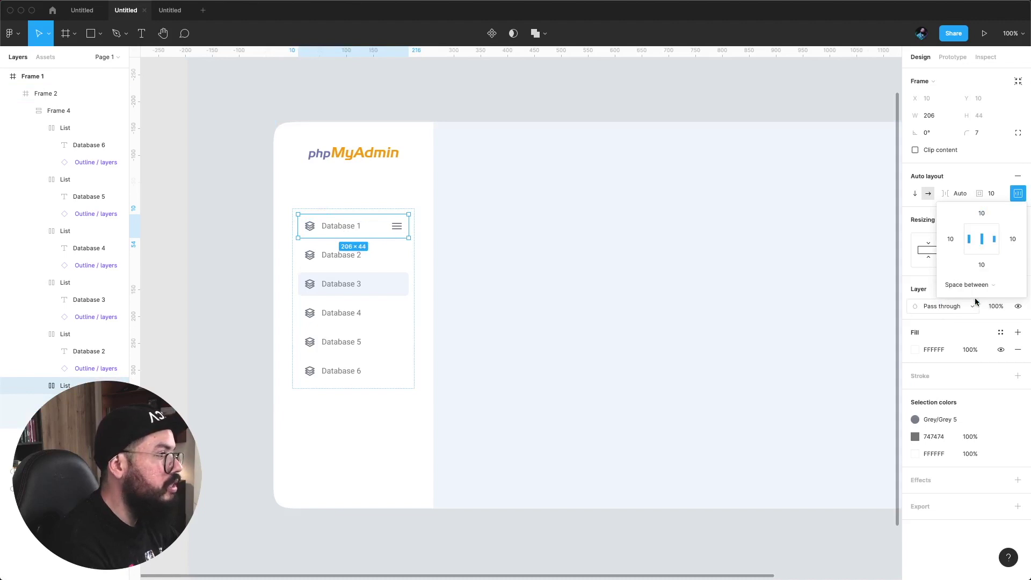
pyautogui.click(151, 250)
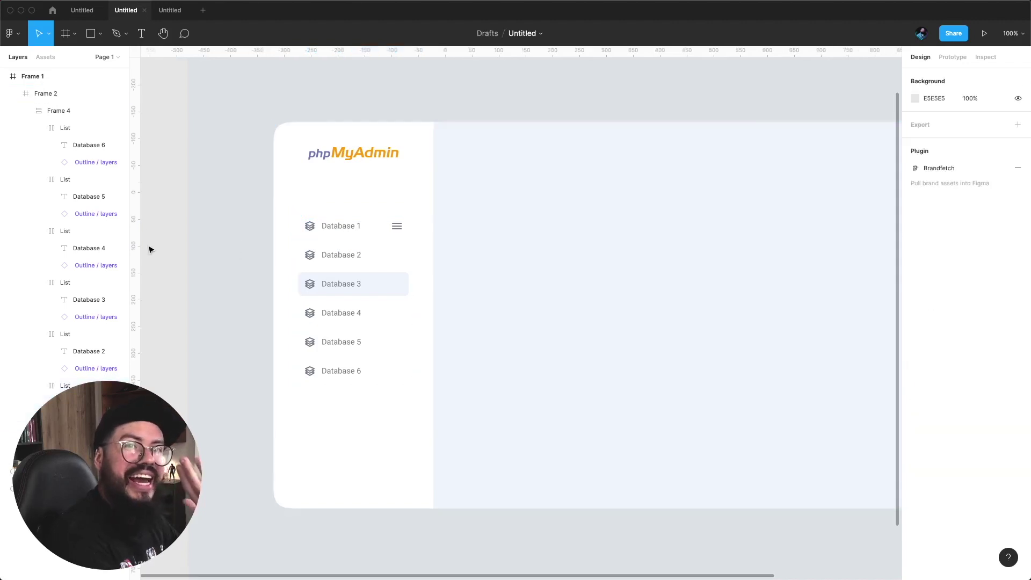
# - Delete the Database 2 and Database 3 rows from the sidebar list
pyautogui.click(397, 230)
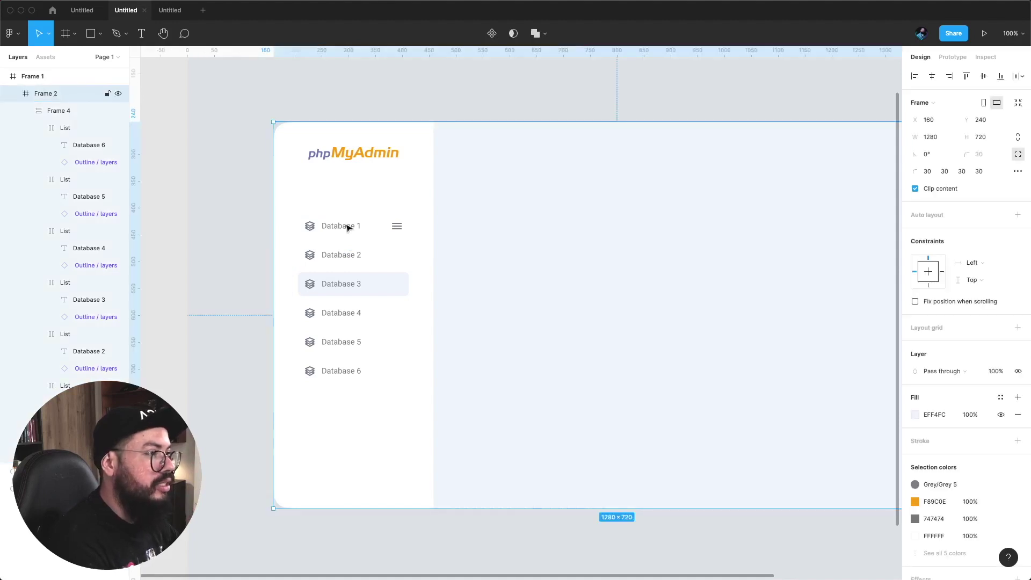
pyautogui.click(399, 228)
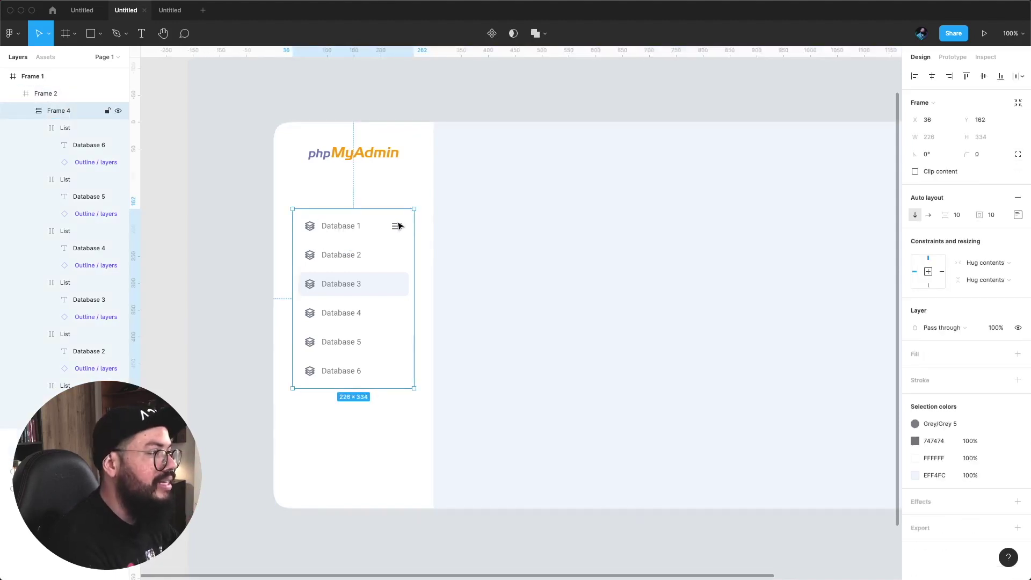
pyautogui.click(366, 263)
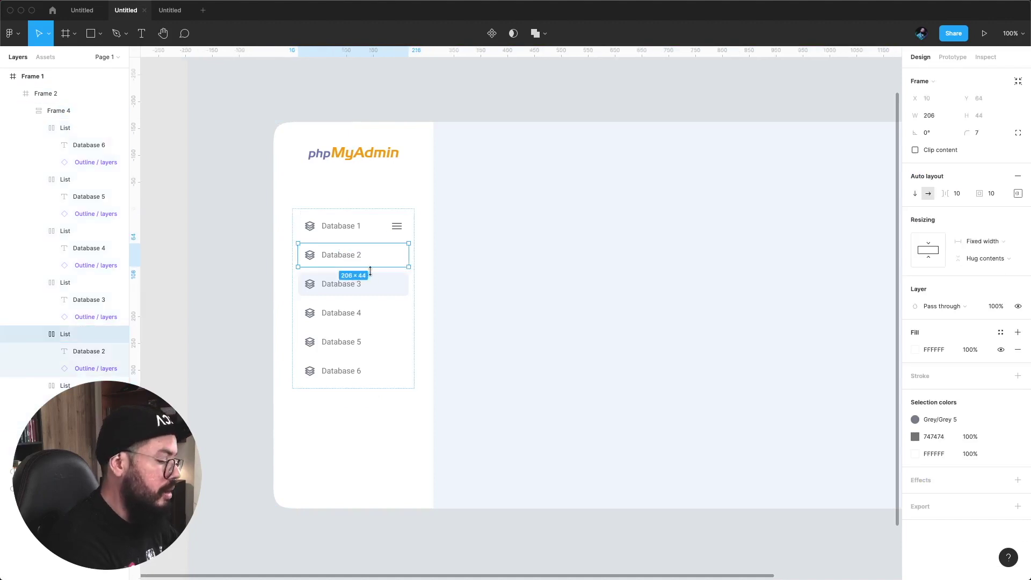
pyautogui.press('Delete')
pyautogui.click(351, 260)
pyautogui.doubleClick(351, 261)
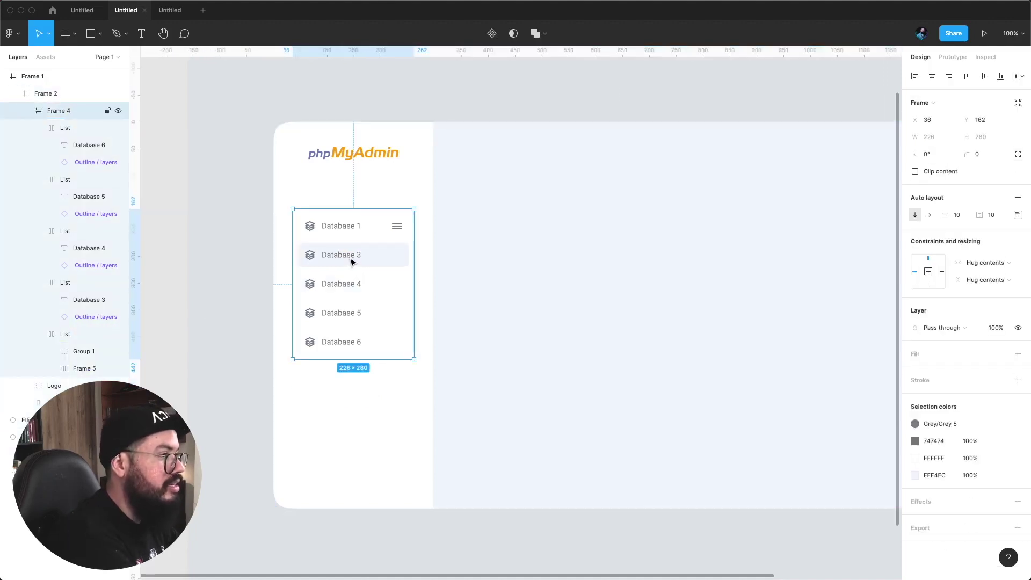
pyautogui.press('Delete')
# - Delete the remaining Database 4, 5 and extra rows, leaving only Database 1
pyautogui.click(350, 261)
pyautogui.doubleClick(350, 260)
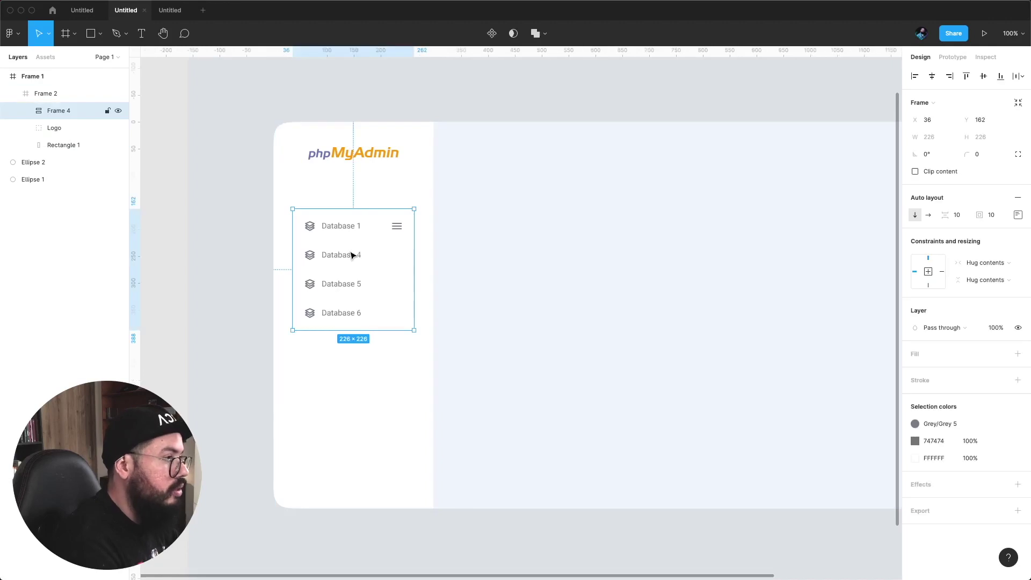
pyautogui.press('Delete')
pyautogui.click(348, 261)
pyautogui.press('Delete')
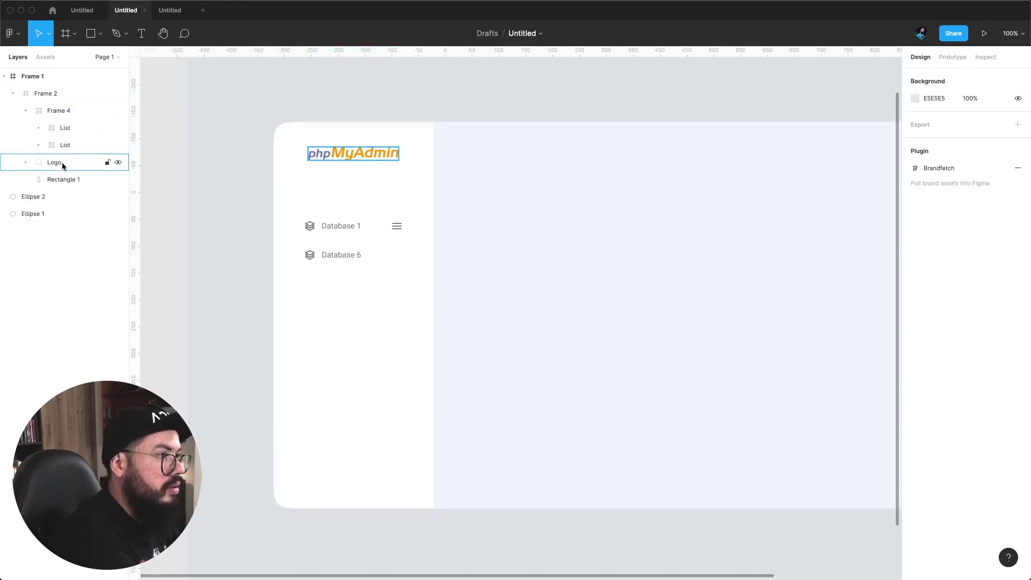
pyautogui.click(325, 261)
pyautogui.doubleClick(325, 261)
pyautogui.press('Delete')
pyautogui.click(361, 223)
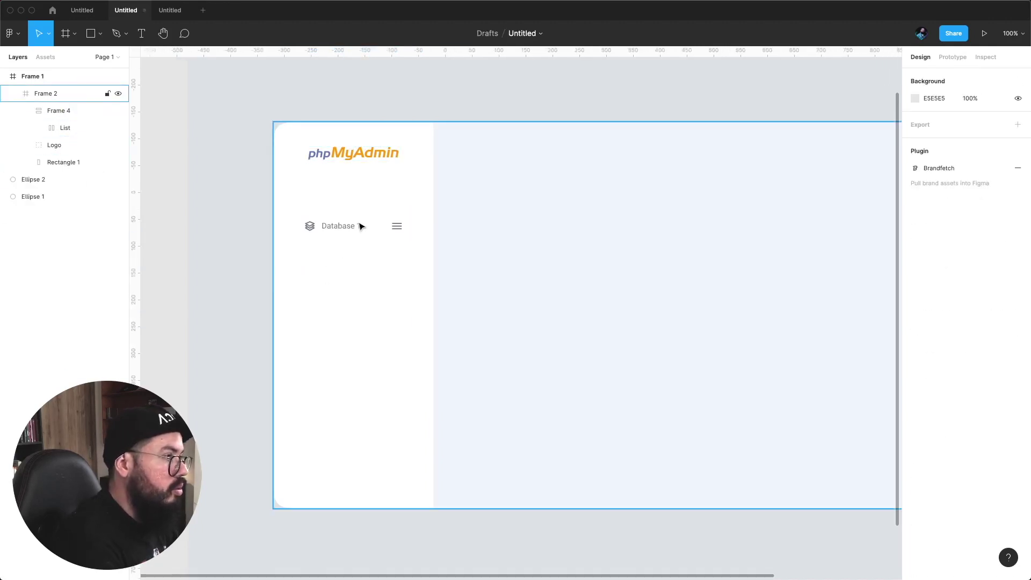
pyautogui.doubleClick(362, 224)
pyautogui.write('1')
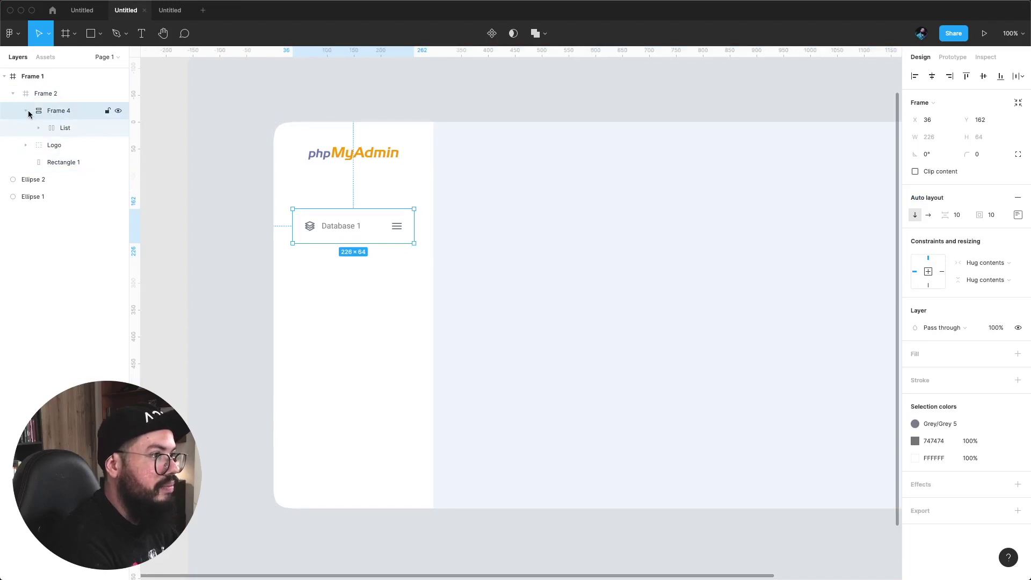
# - Select the List row in Frame 4's layers and paste duplicates of it into the list
pyautogui.click(26, 110)
pyautogui.click(26, 111)
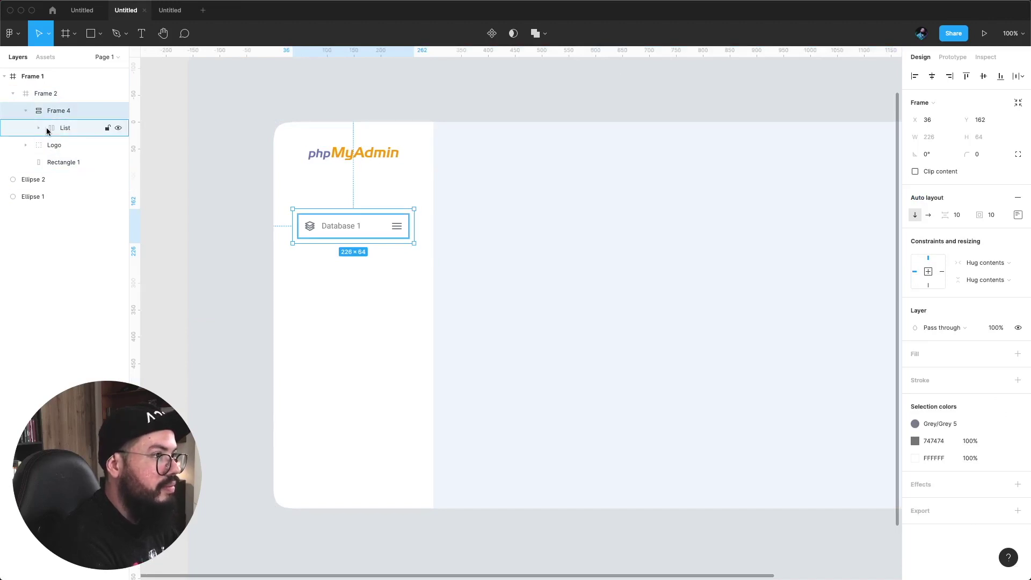
pyautogui.click(63, 133)
pyautogui.moveTo(65, 179)
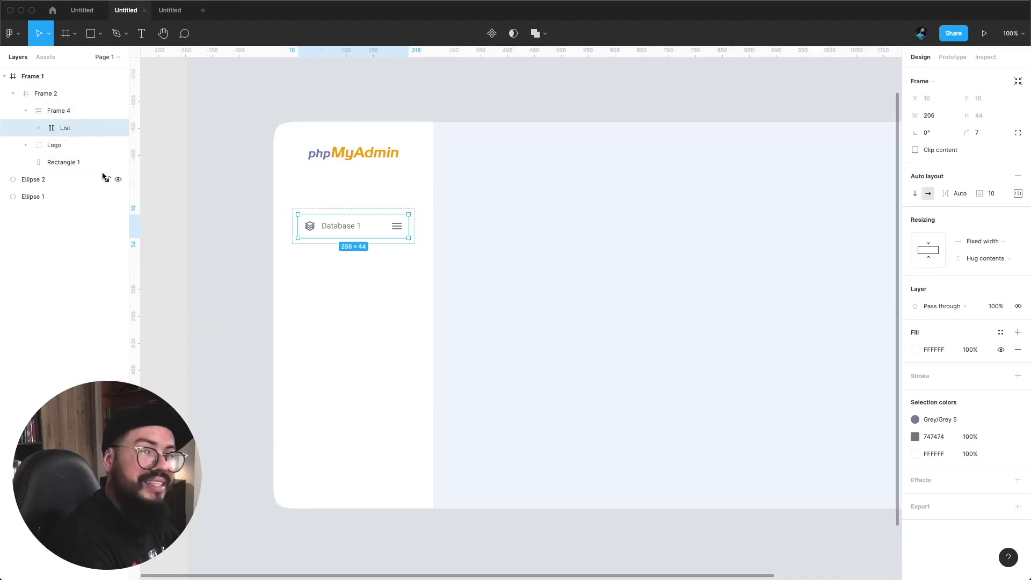
pyautogui.hotkey('ctrl', 'v')
pyautogui.hotkey('ctrl', 'v')
pyautogui.hotkey('ctrl', 'v')
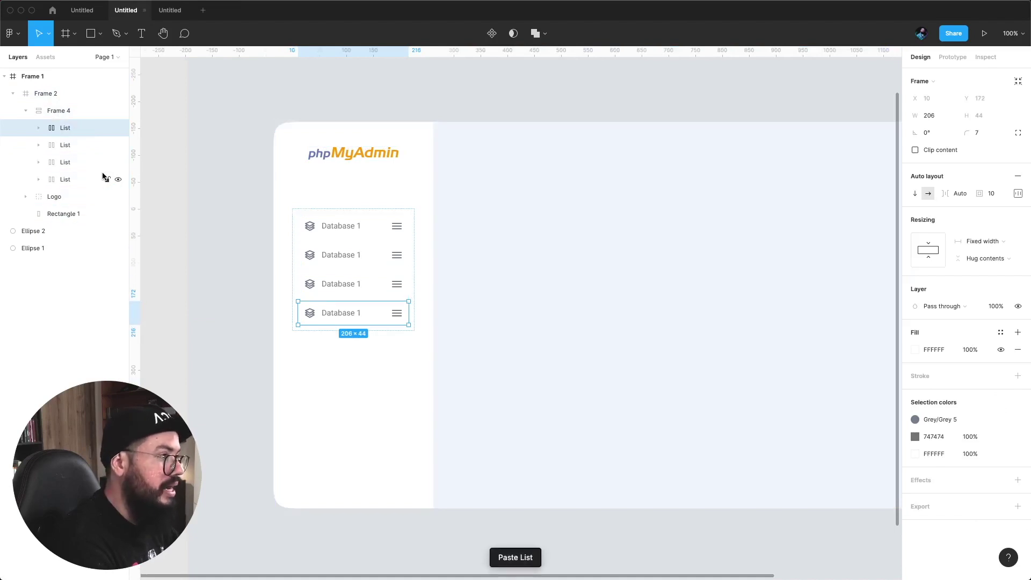
pyautogui.hotkey('ctrl', 'v')
pyautogui.hotkey('ctrl', 'v')
# - Renumber the duplicated row labels to Database 2 through Database 6
pyautogui.doubleClick(361, 255)
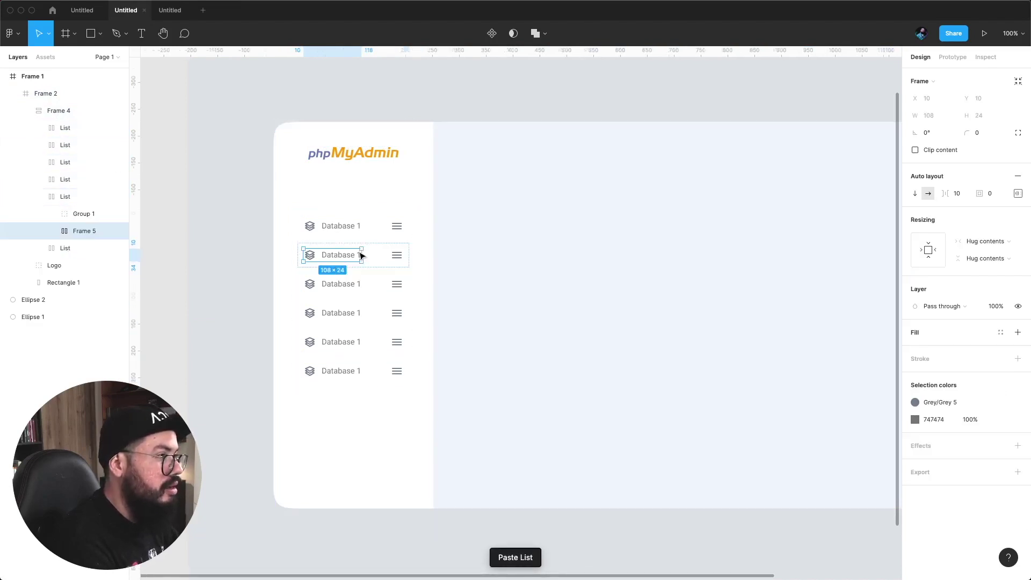
pyautogui.doubleClick(360, 258)
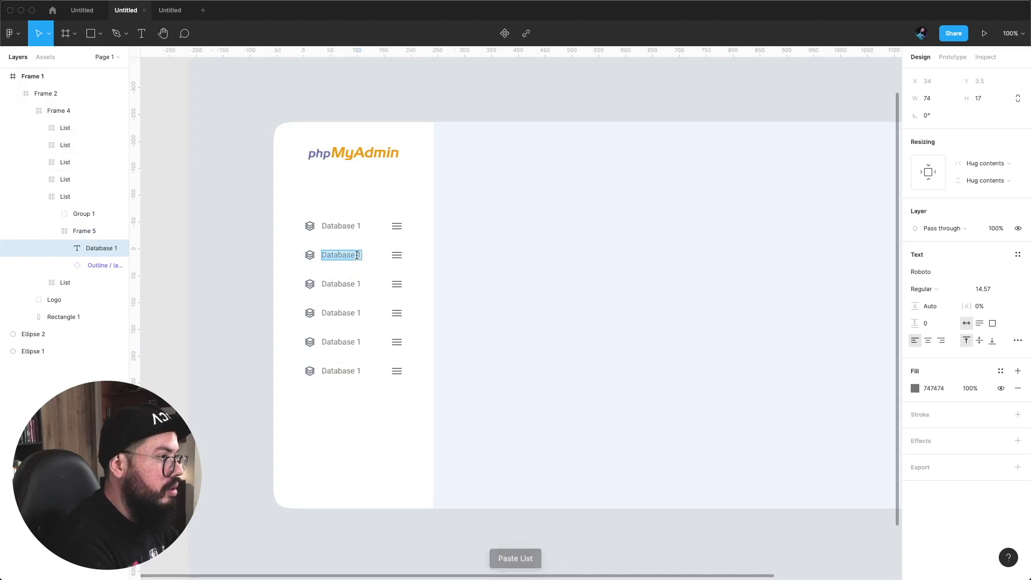
pyautogui.write('2')
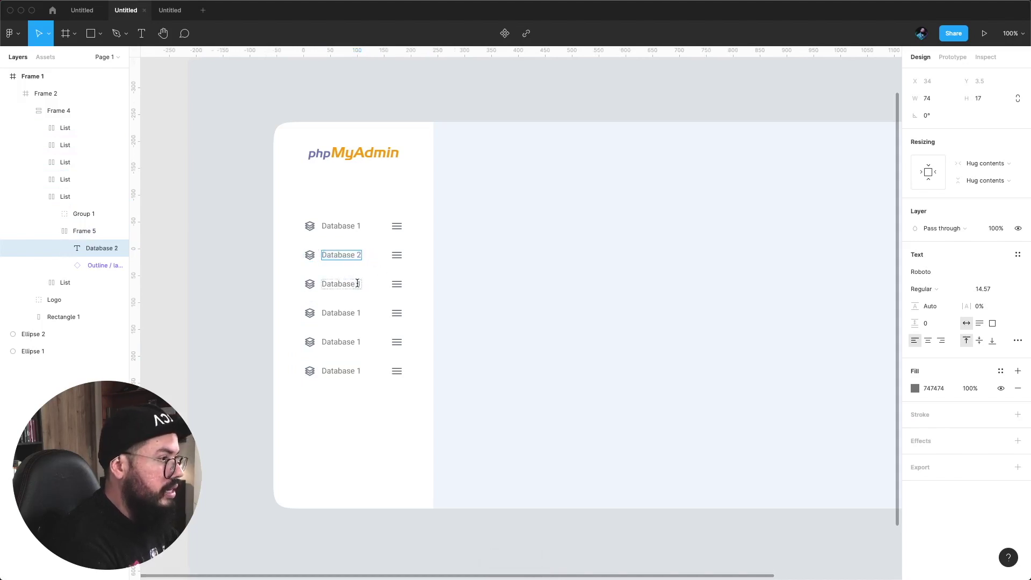
pyautogui.doubleClick(357, 283)
pyautogui.write('3')
pyautogui.doubleClick(358, 313)
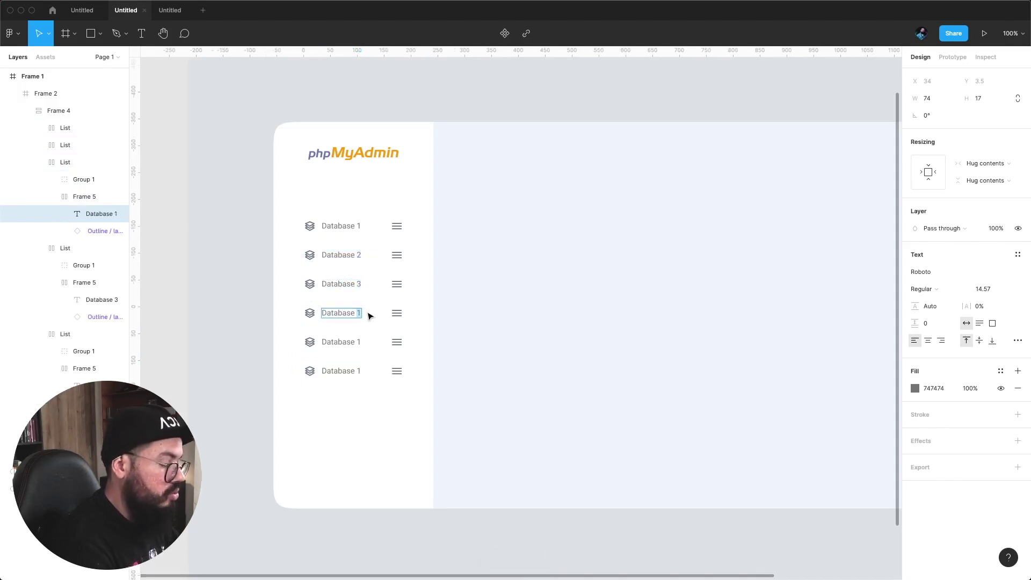
pyautogui.write('4')
pyautogui.doubleClick(366, 342)
pyautogui.write('5')
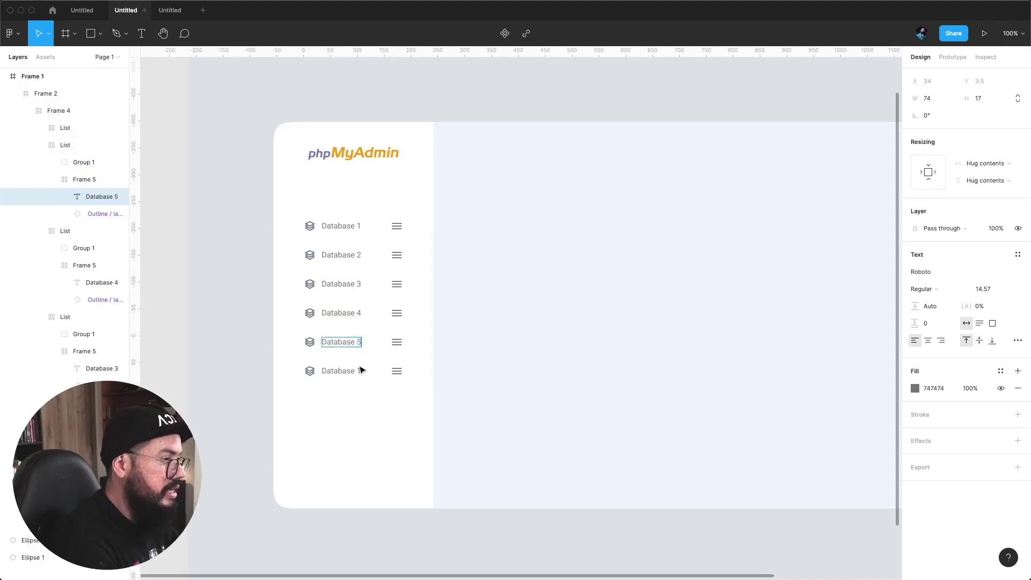
pyautogui.doubleClick(357, 372)
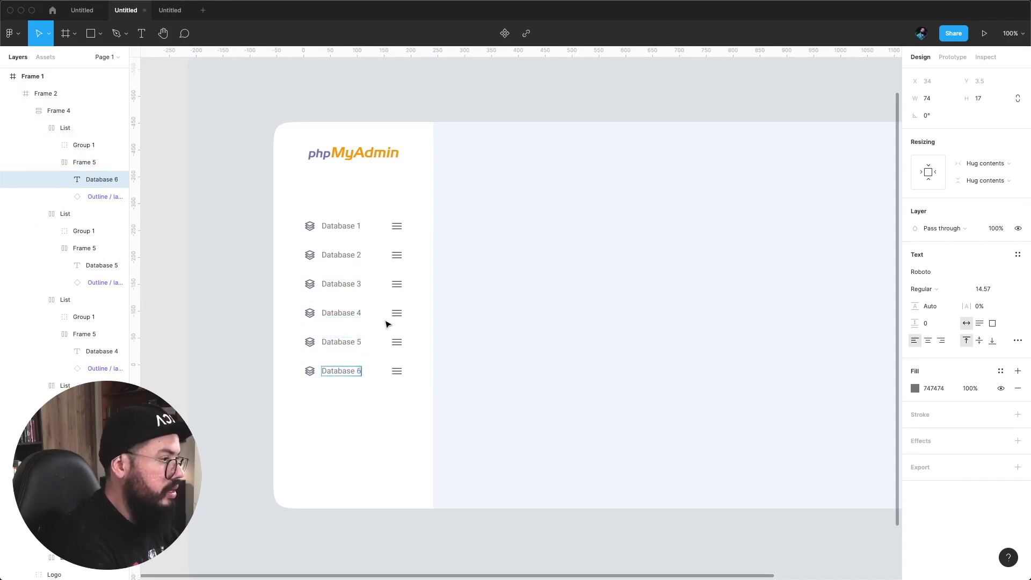
pyautogui.write('6')
pyautogui.press('Escape')
# - Highlight the Database 3 row with a pale blue EFF4FC fill from the document colours
pyautogui.click(369, 285)
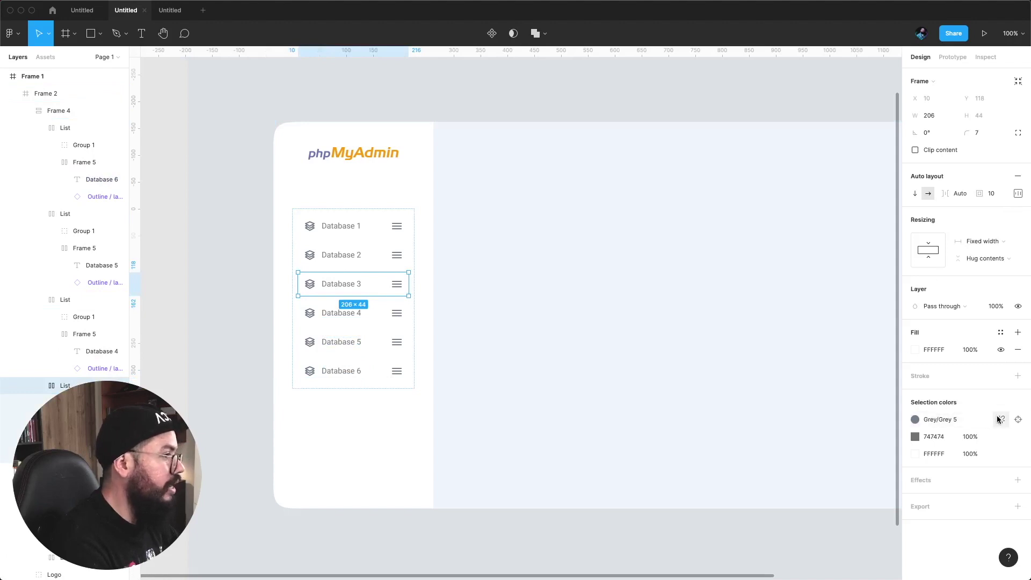
pyautogui.click(916, 350)
pyautogui.click(838, 529)
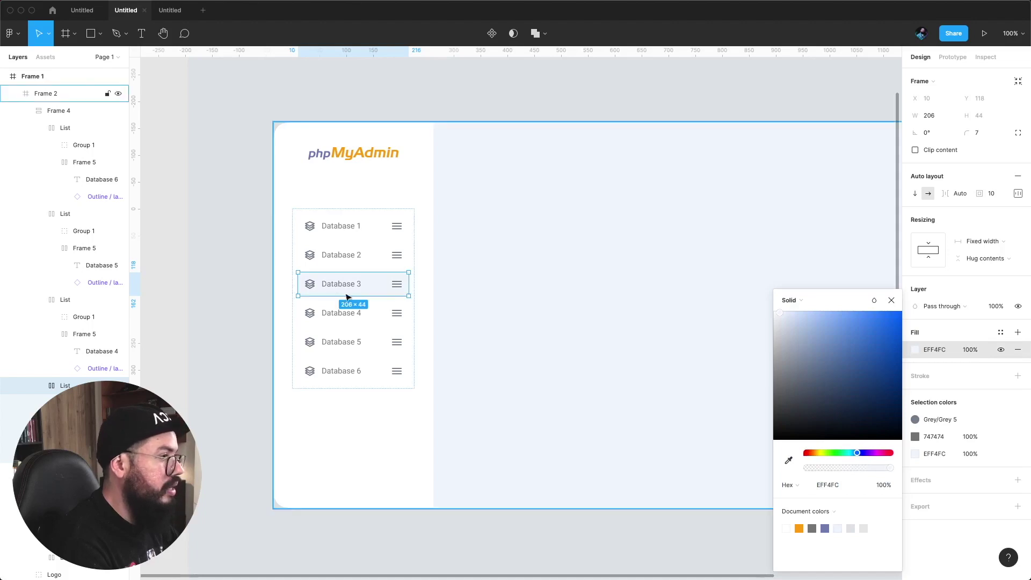
pyautogui.click(157, 254)
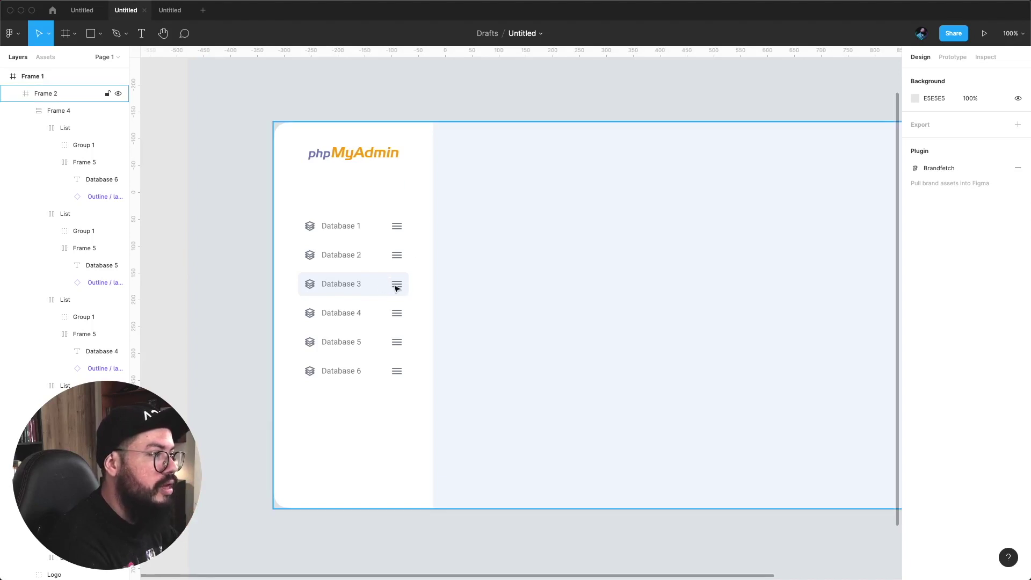
# - Create a new text label reading 4 on the canvas
pyautogui.click(143, 36)
pyautogui.click(160, 215)
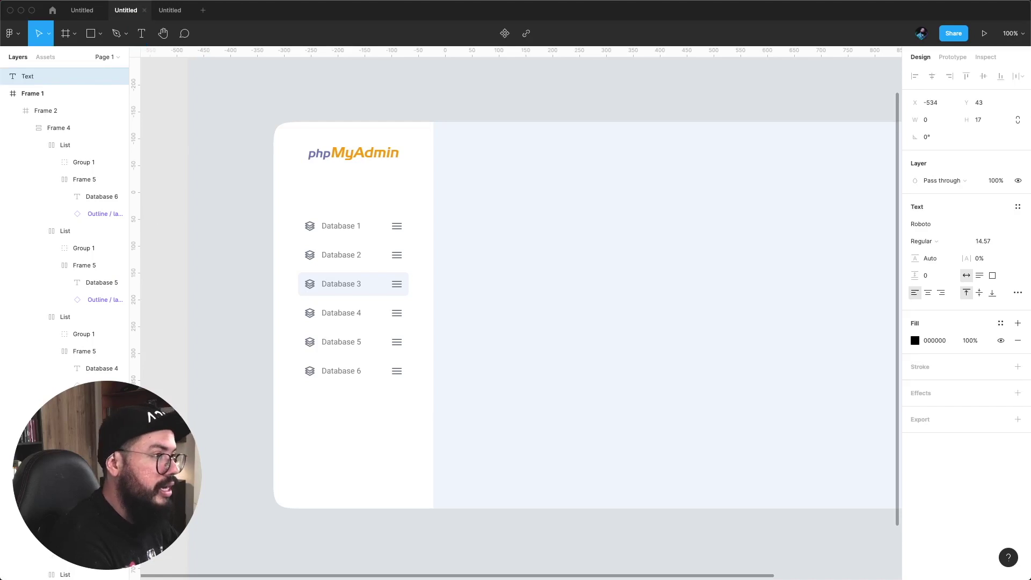
pyautogui.write('4')
pyautogui.press('Escape')
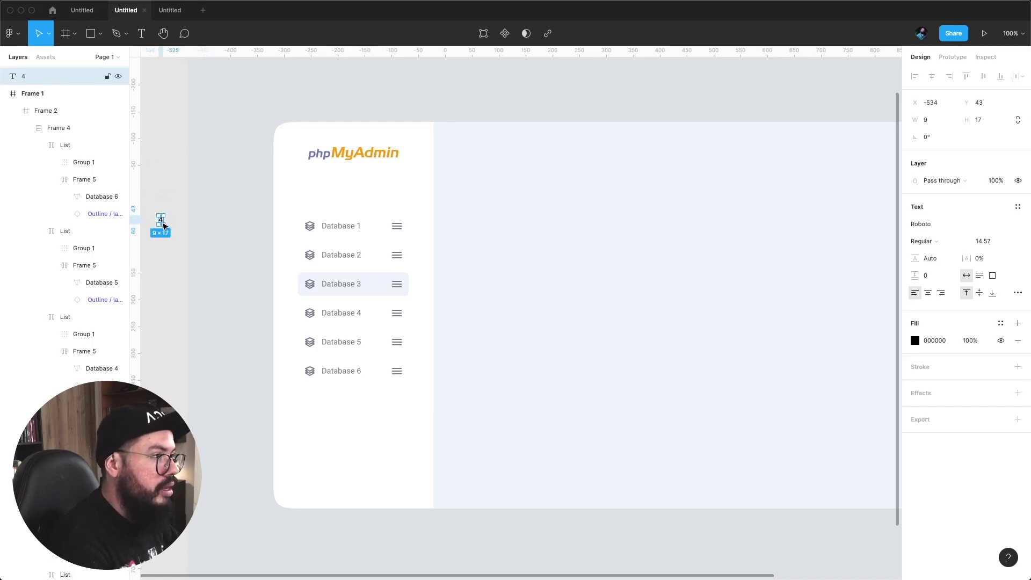
# - Move the 4 label into the Database 3 row's menu icon group, nudged 10 px right
pyautogui.moveTo(160, 220); pyautogui.dragTo(392, 283)
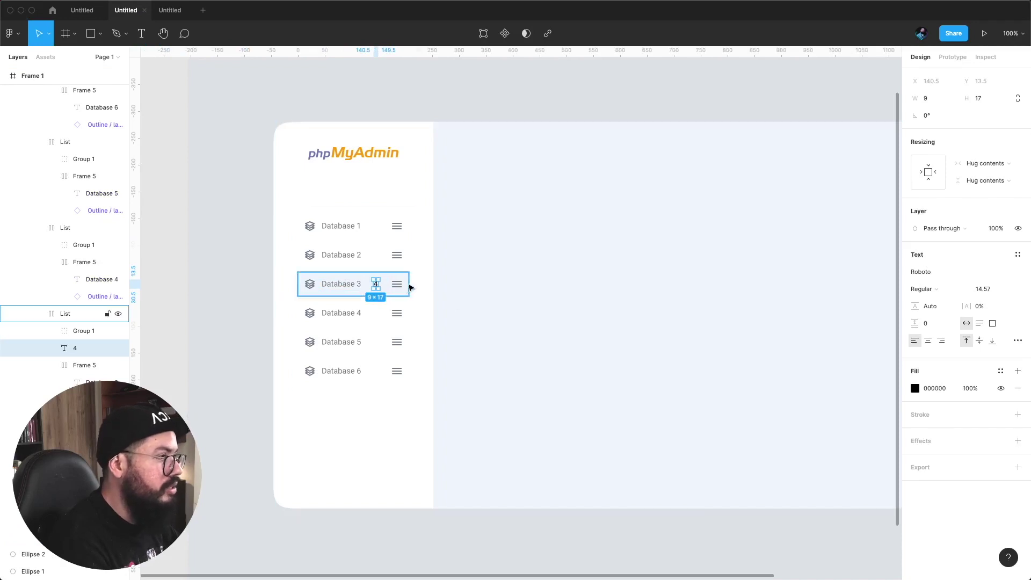
pyautogui.click(400, 285)
pyautogui.click(378, 289)
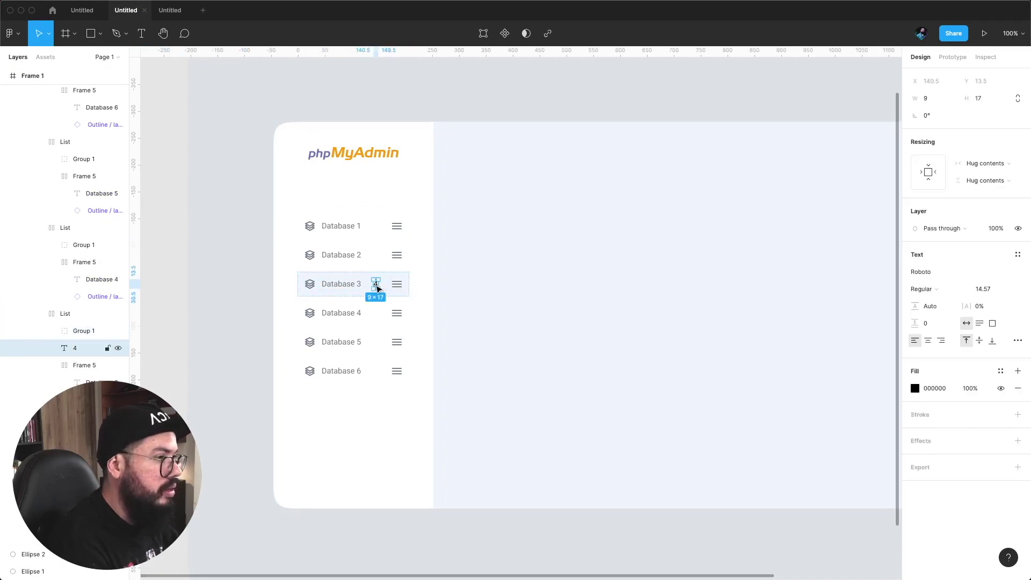
pyautogui.moveTo(81, 338)
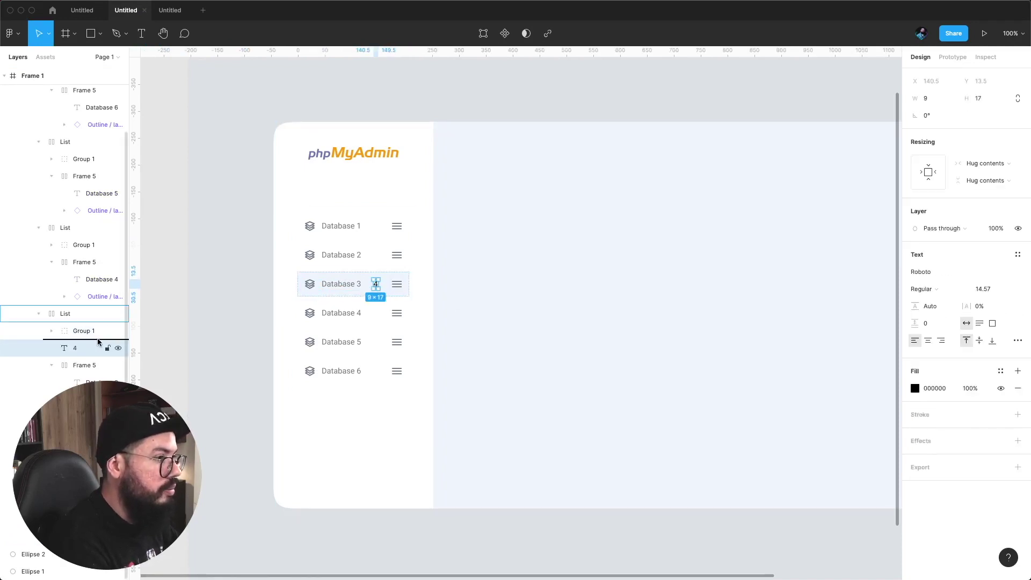
pyautogui.click(54, 336)
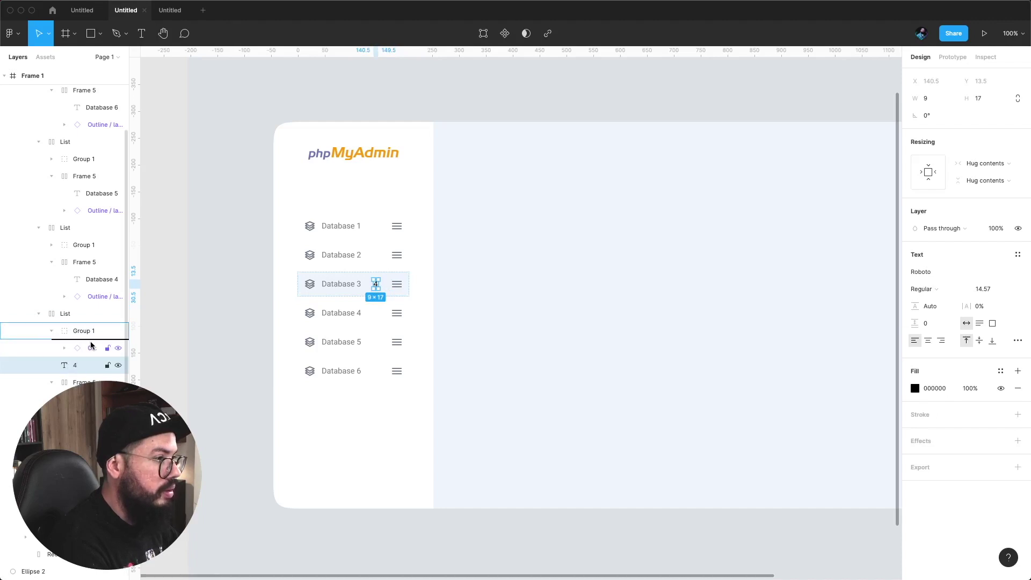
pyautogui.moveTo(76, 367); pyautogui.dragTo(91, 345)
pyautogui.hotkey('shift', 'Right')
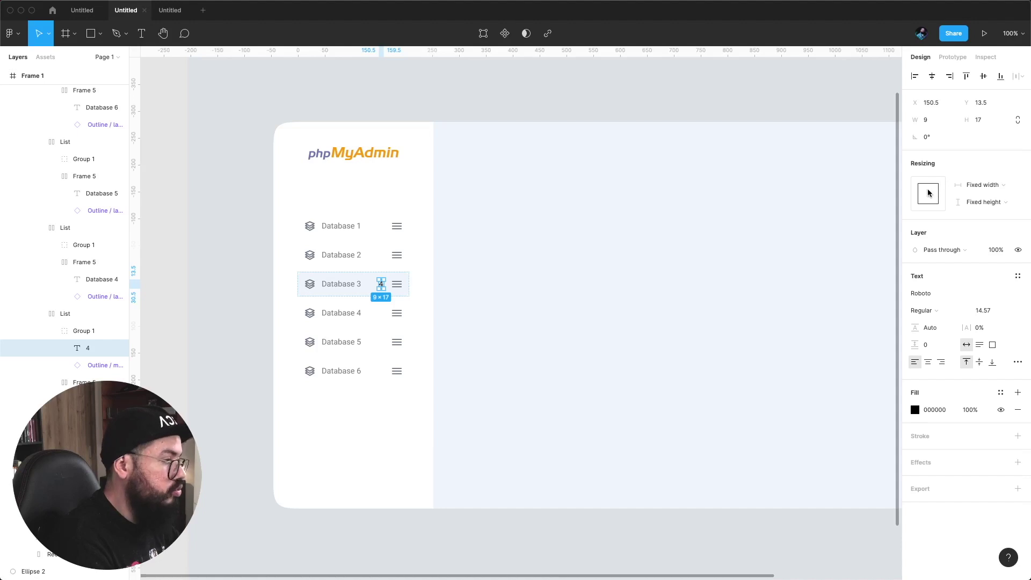
# - Wrap the 4 label in an auto-layout badge with 5 top and bottom padding
pyautogui.hotkey('shift', 'a')
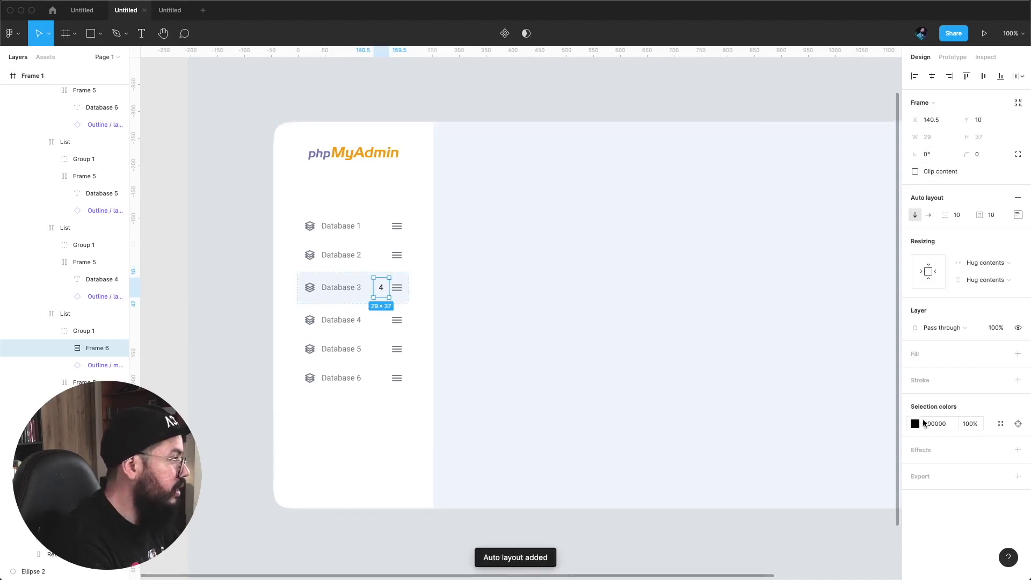
pyautogui.click(1018, 215)
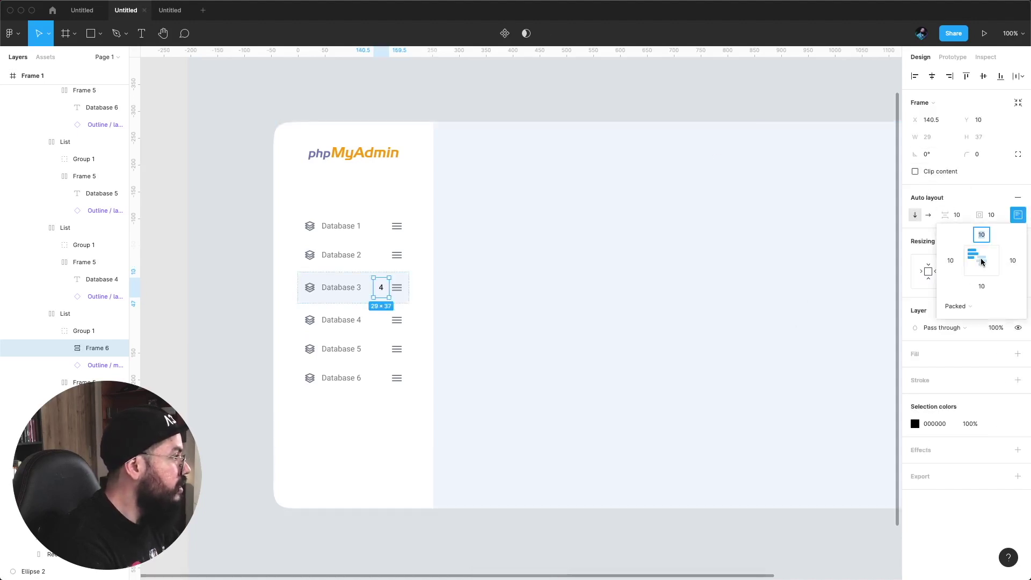
pyautogui.click(982, 286)
pyautogui.write('5')
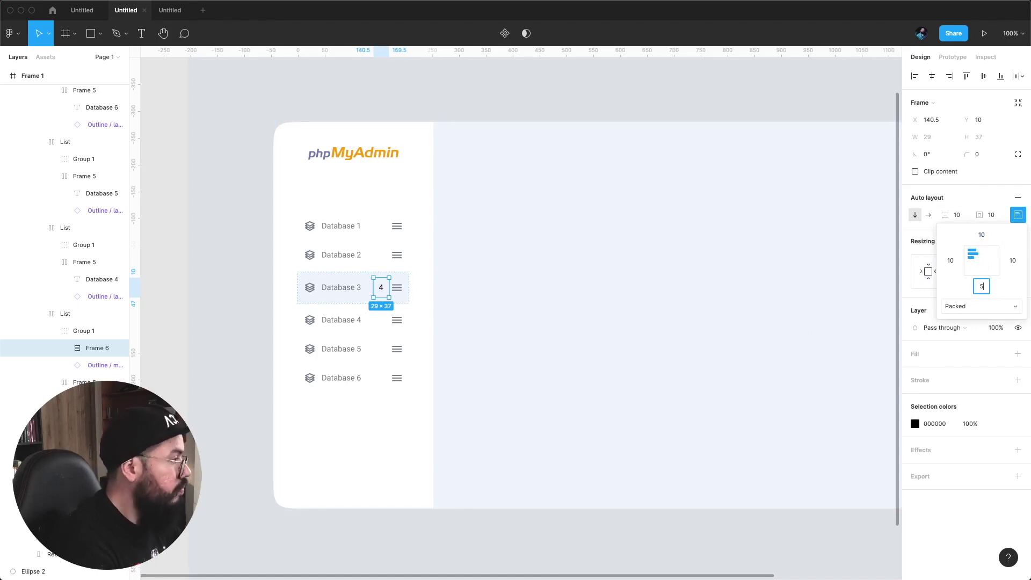
pyautogui.press('Return')
pyautogui.moveTo(983, 235); pyautogui.dragTo(962, 233)
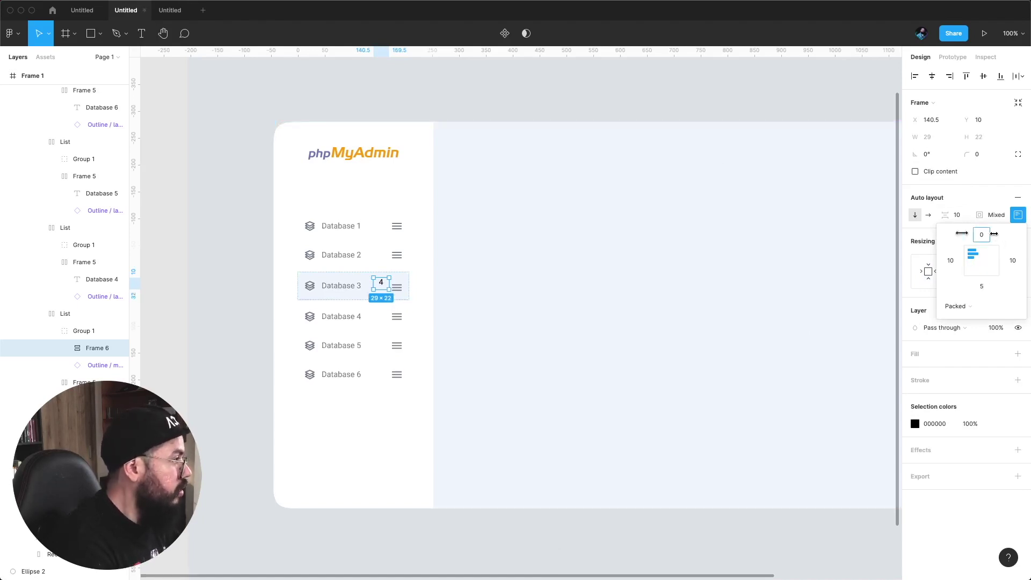
pyautogui.write('5')
pyautogui.click(986, 237)
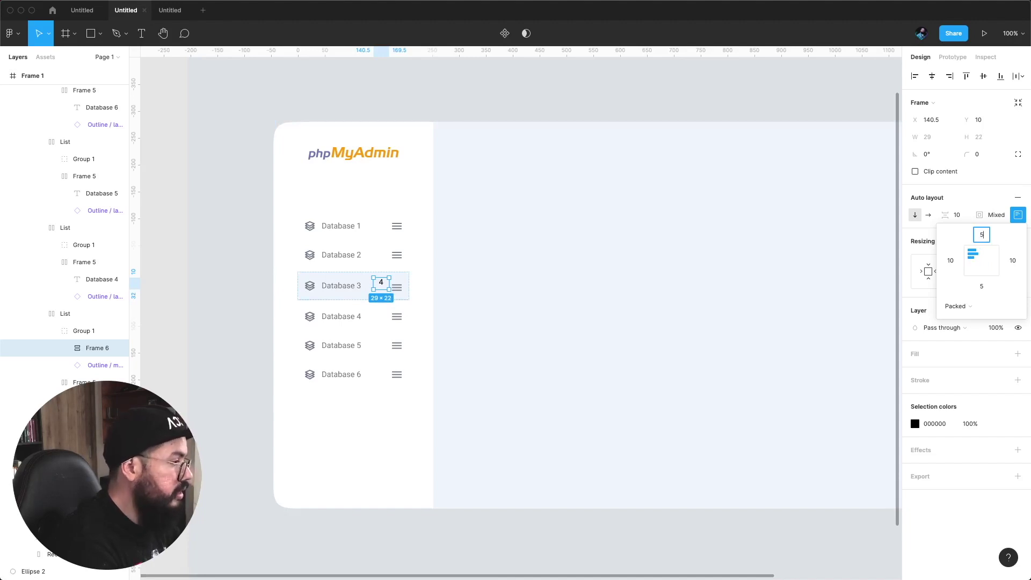
pyautogui.press('Return')
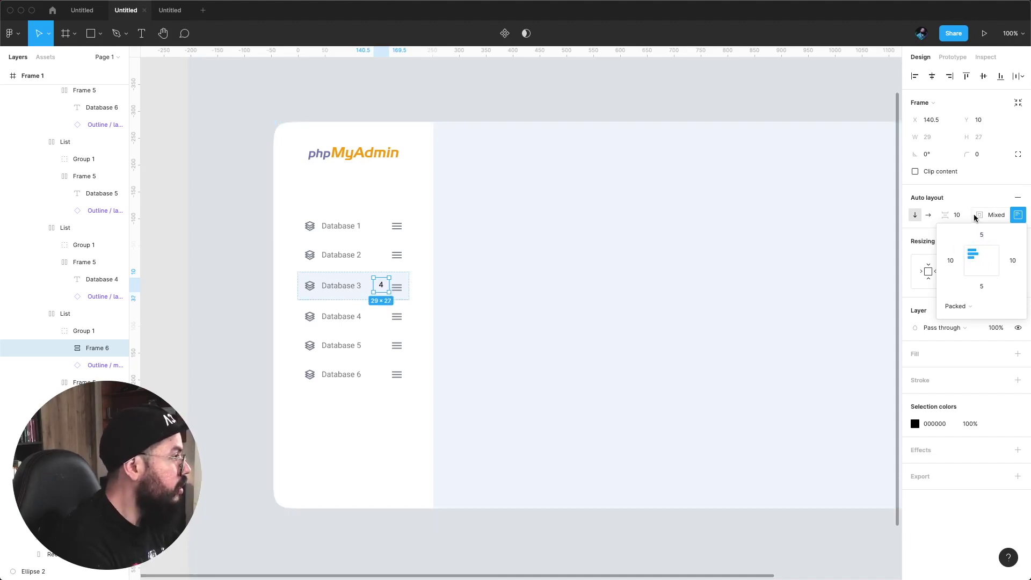
pyautogui.click(917, 355)
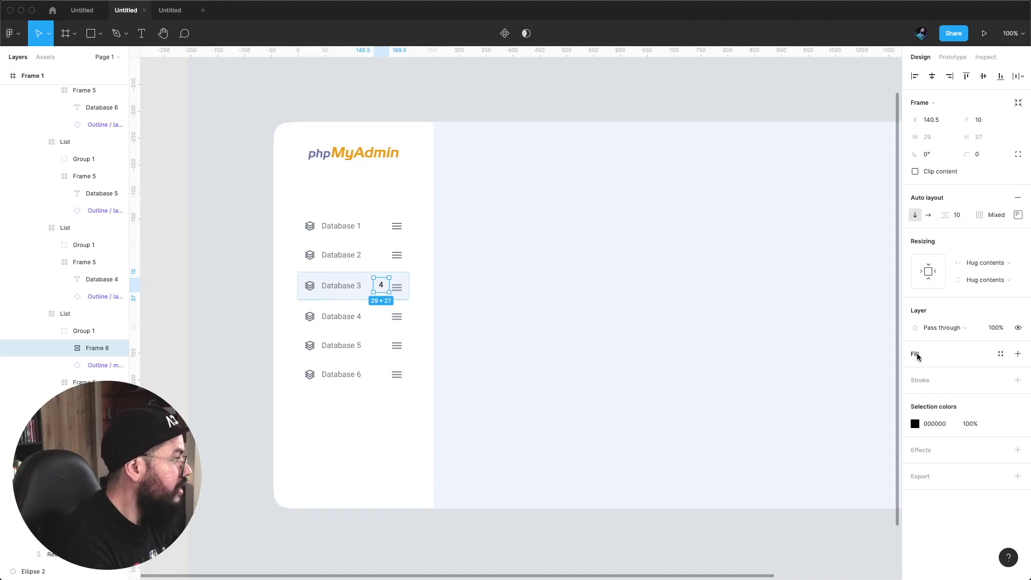
# - Fill the badge 6C78AF, make the 4 text white FFFFFF, and round its corners to 50
pyautogui.click(918, 354)
pyautogui.click(915, 371)
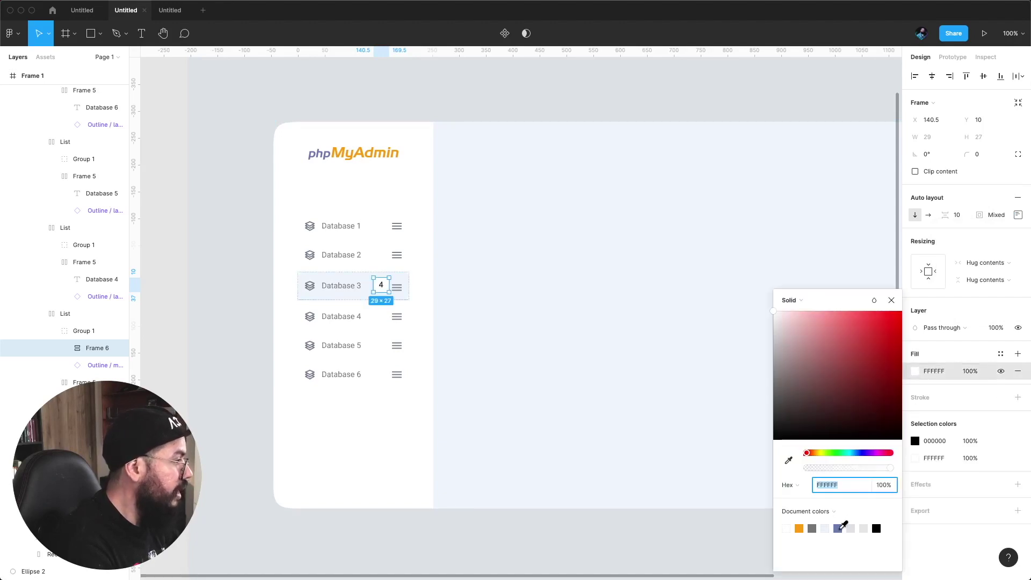
pyautogui.click(839, 528)
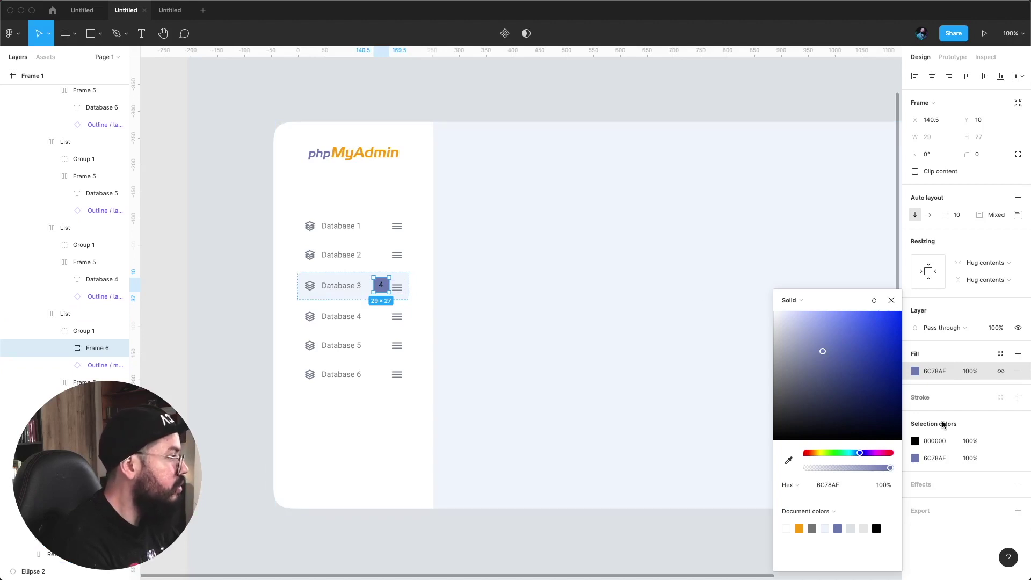
pyautogui.click(915, 441)
pyautogui.write('FFFFFF')
pyautogui.press('Return')
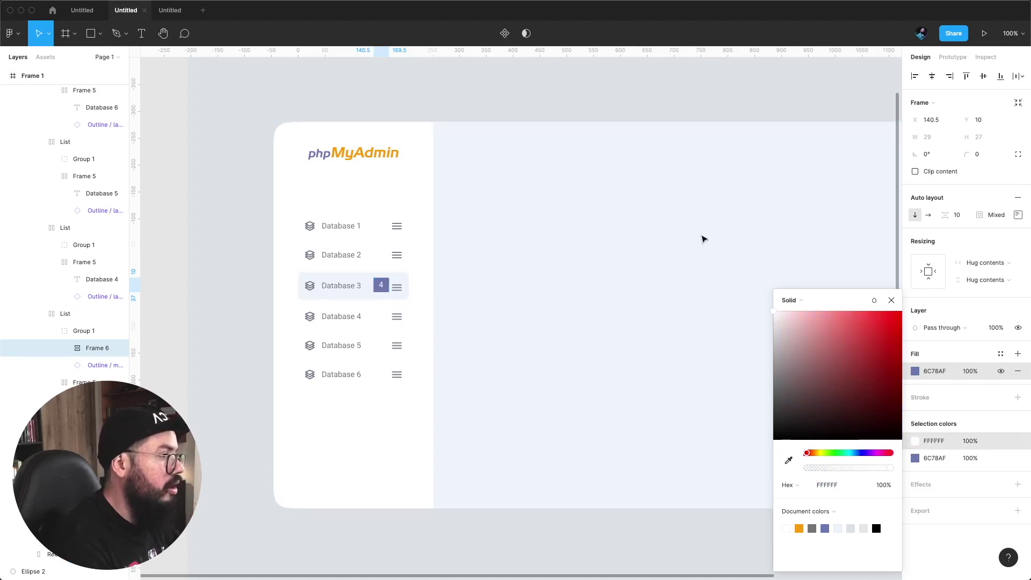
pyautogui.click(983, 155)
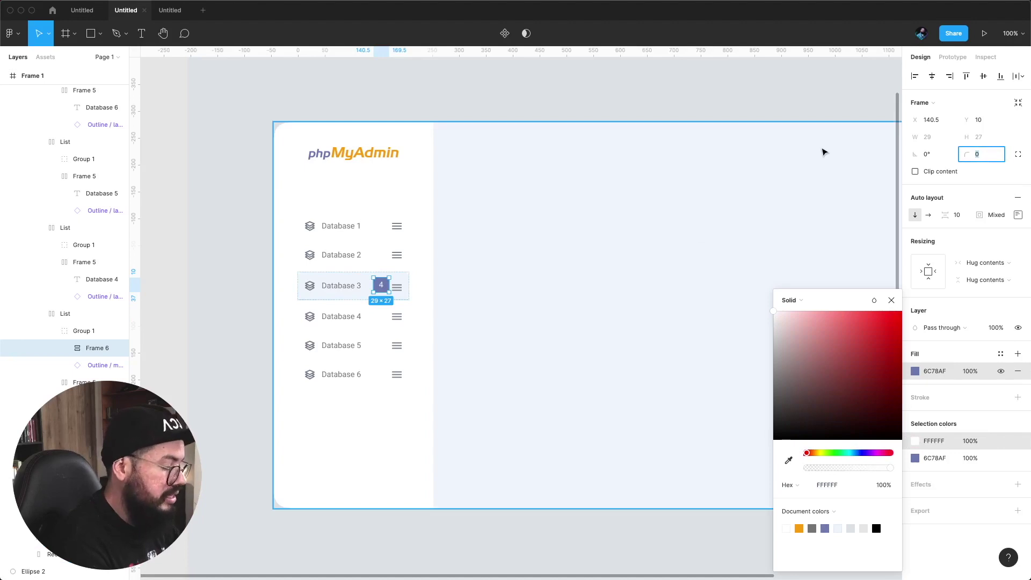
pyautogui.write('50')
pyautogui.press('Return')
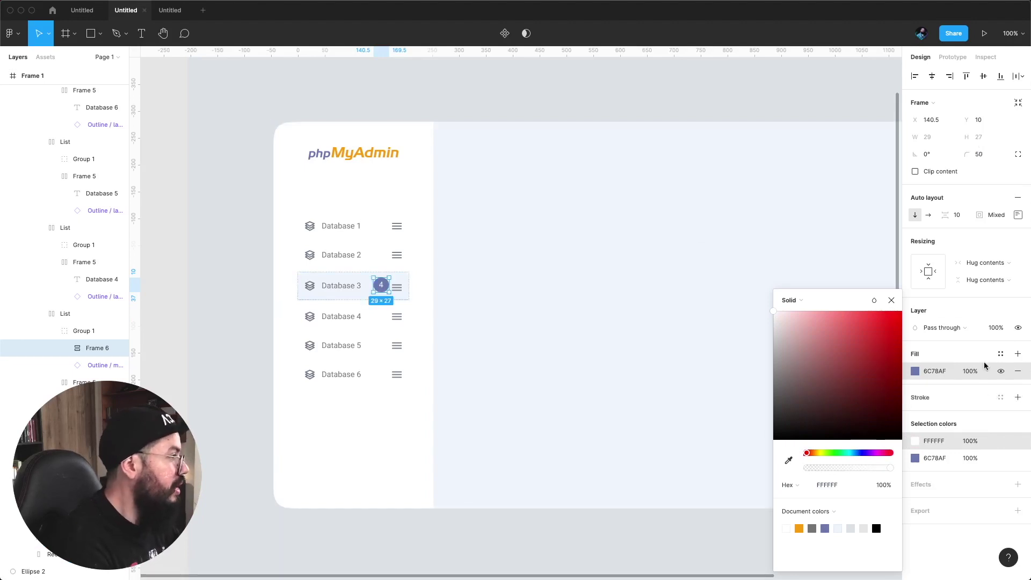
# - Adjust the badge's left and right padding, trying 7 before settling on 9 for both
pyautogui.click(1018, 215)
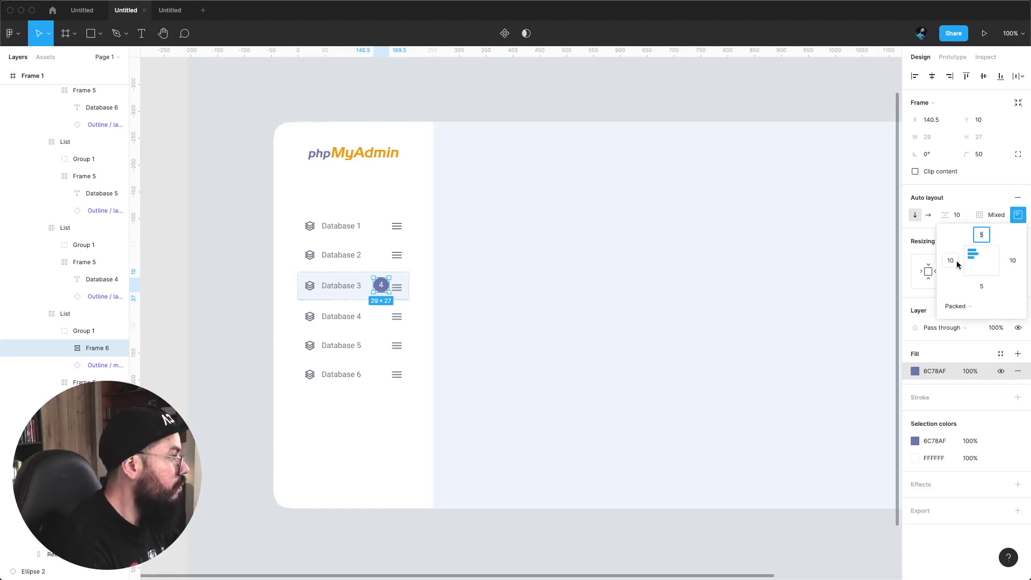
pyautogui.press('Return')
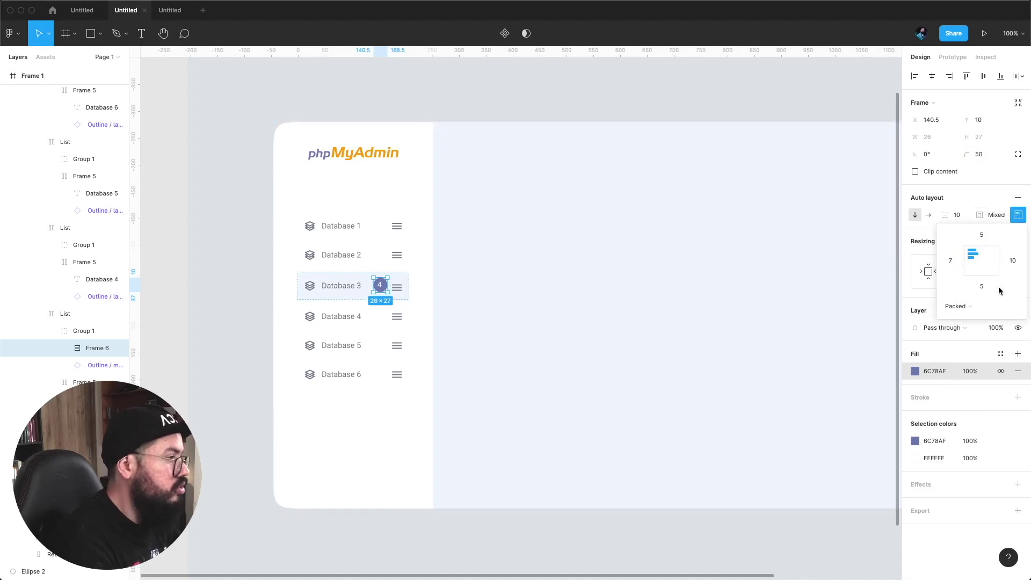
pyautogui.click(1013, 261)
pyautogui.write('7')
pyautogui.press('Return')
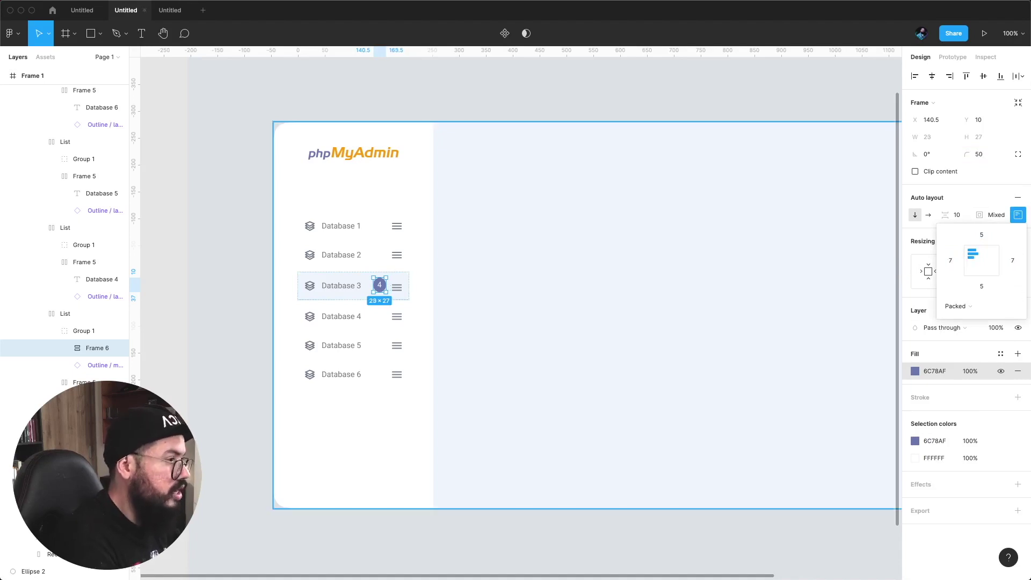
pyautogui.click(949, 261)
pyautogui.write('9')
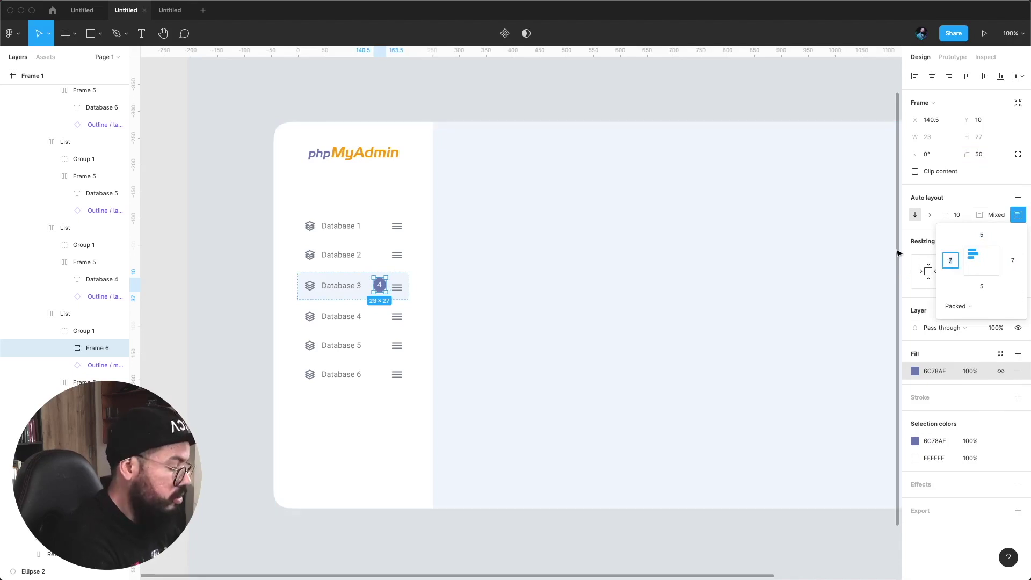
pyautogui.press('Return')
pyautogui.click(1012, 261)
pyautogui.write('9')
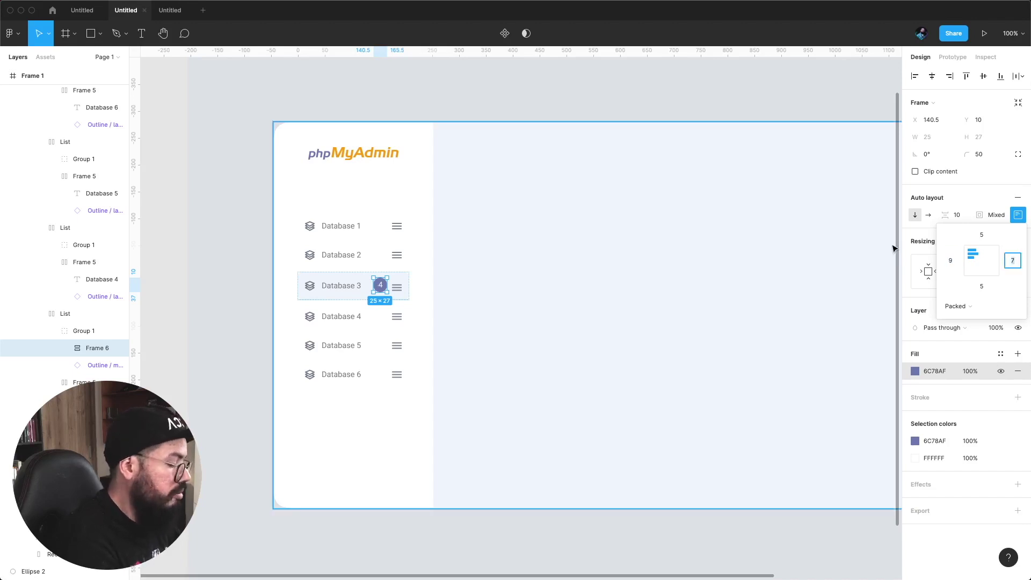
pyautogui.press('Return')
# - Shrink the Database 3 row's purple 4 badge to 21×21
pyautogui.click(454, 91)
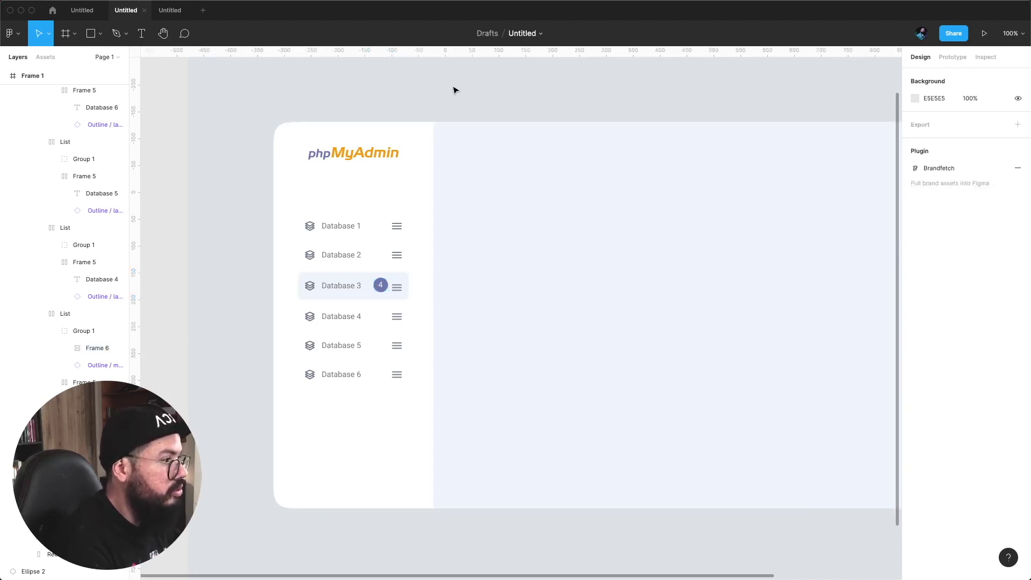
pyautogui.click(382, 285)
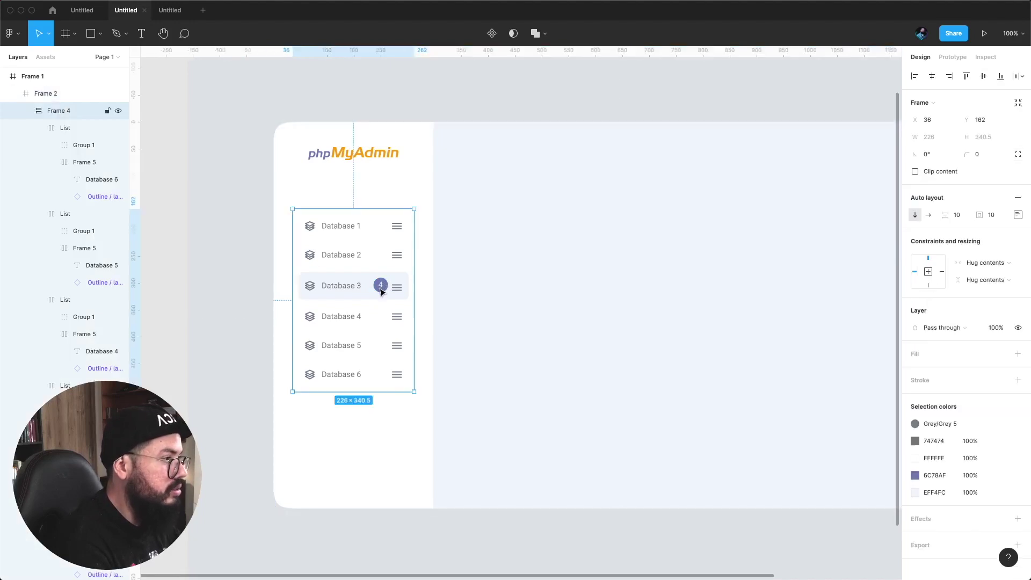
pyautogui.doubleClick(381, 286)
pyautogui.doubleClick(381, 289)
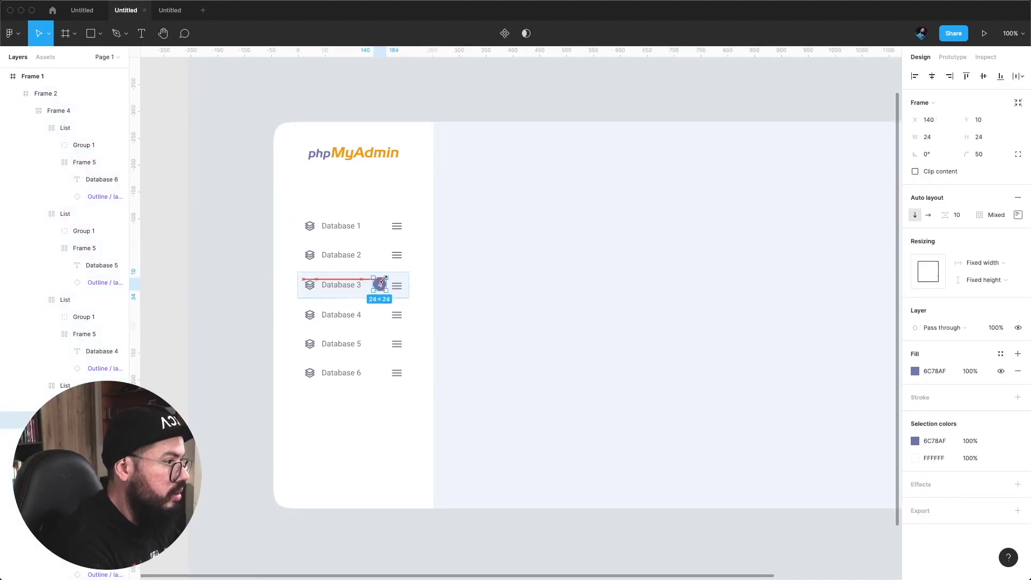
pyautogui.moveTo(388, 278); pyautogui.dragTo(384, 279)
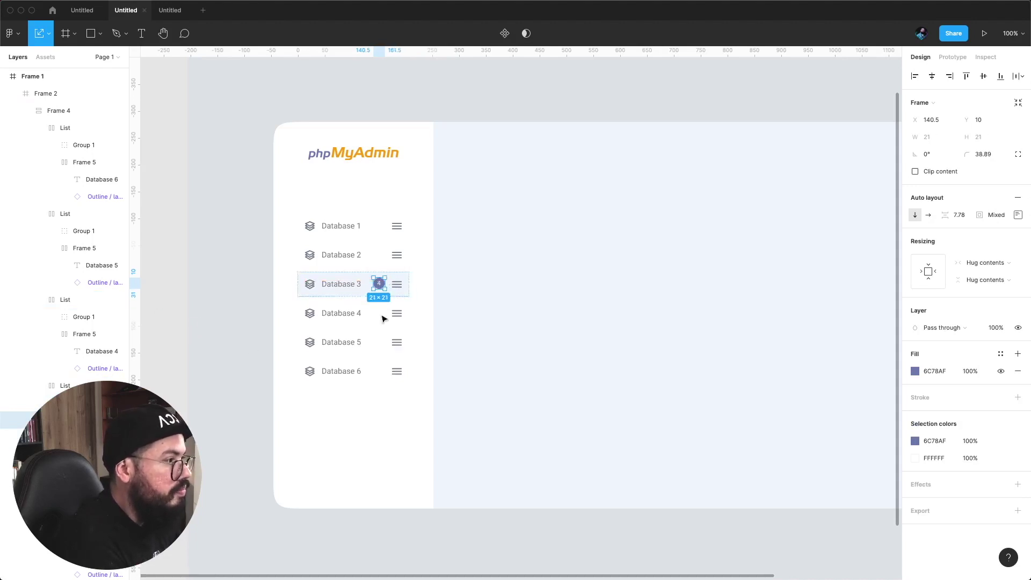
# - Frame the badge with the menu icon, tighten spacing, and add vertically centred auto layout
pyautogui.click(397, 284)
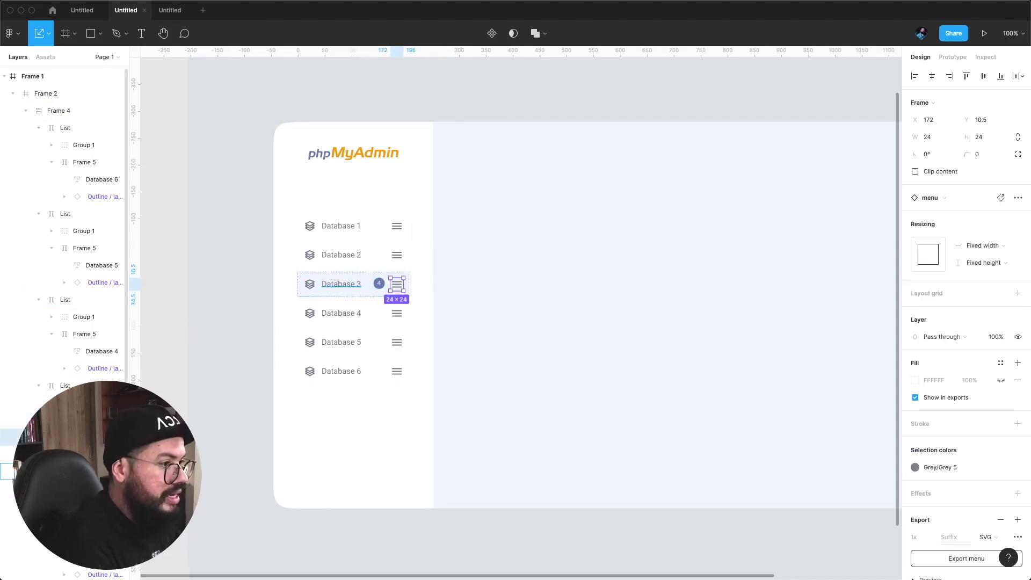
pyautogui.keyDown('shift'); pyautogui.click(379, 283); pyautogui.keyUp('shift')
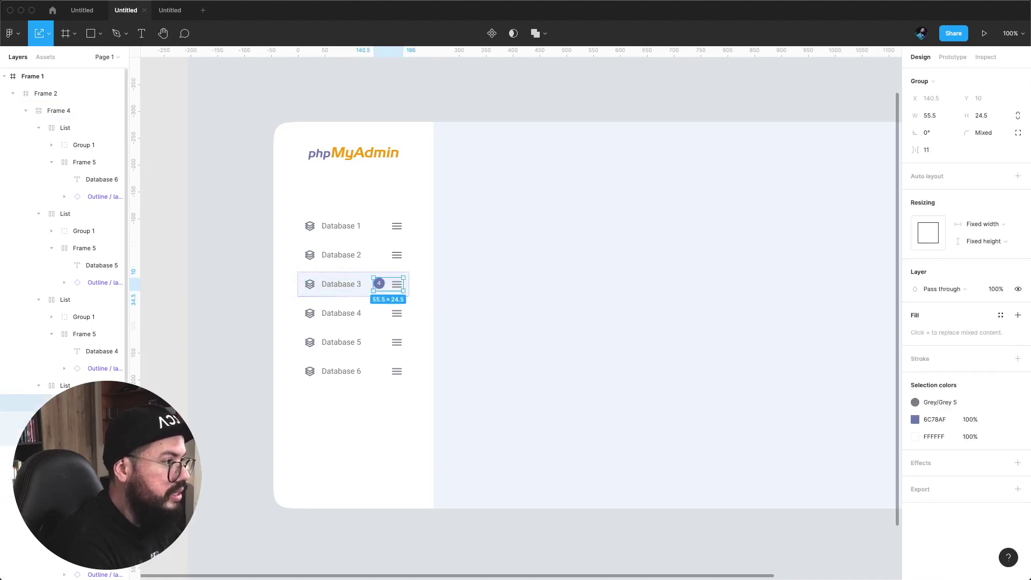
pyautogui.rightClick(85, 275)
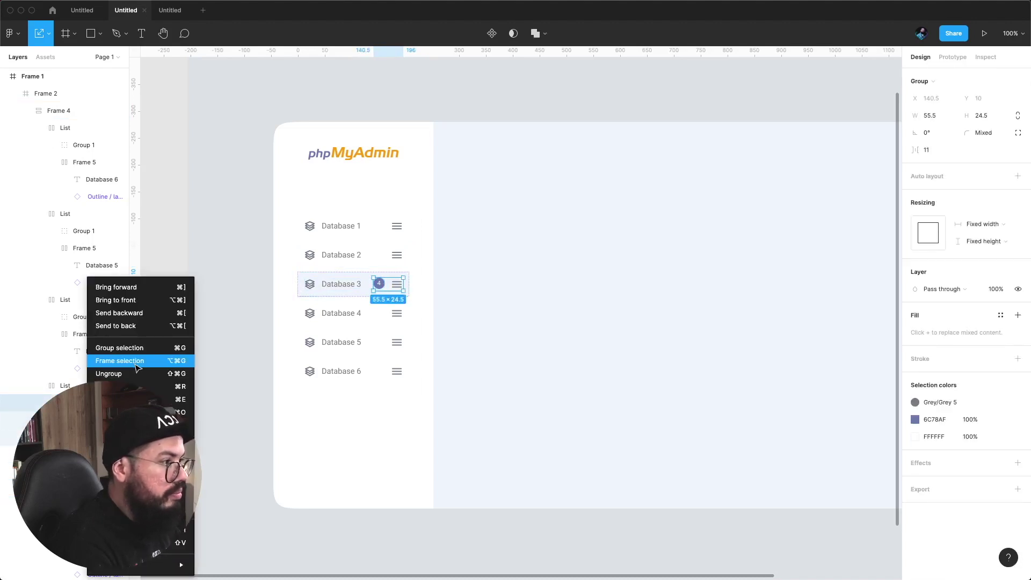
pyautogui.click(108, 358)
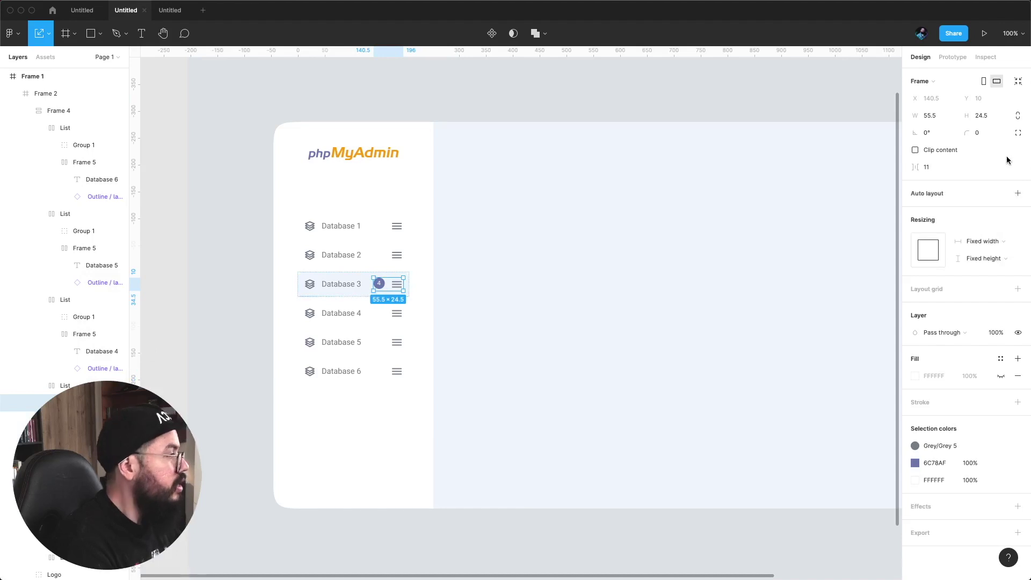
pyautogui.moveTo(917, 167); pyautogui.dragTo(911, 167)
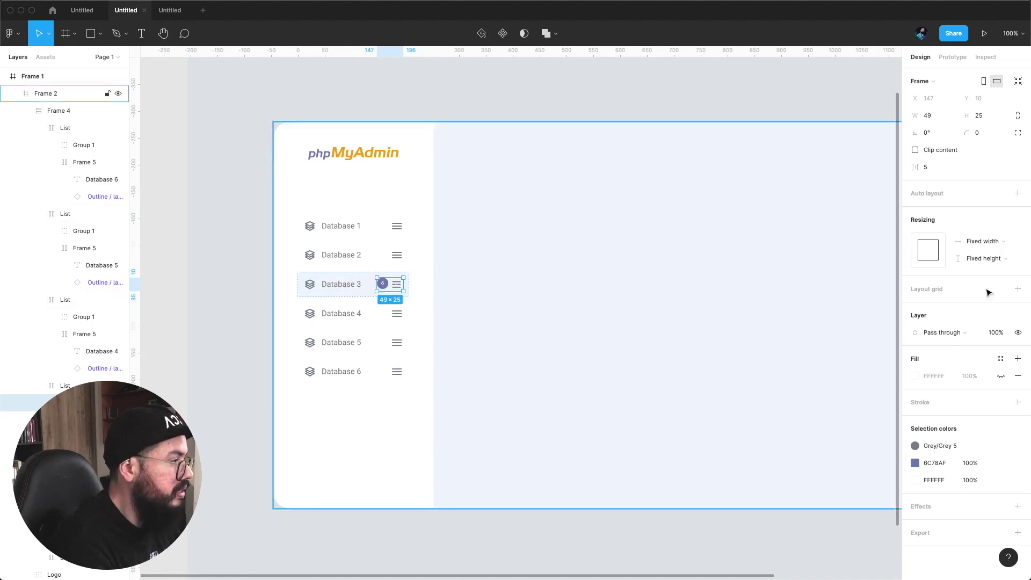
pyautogui.moveTo(72, 242)
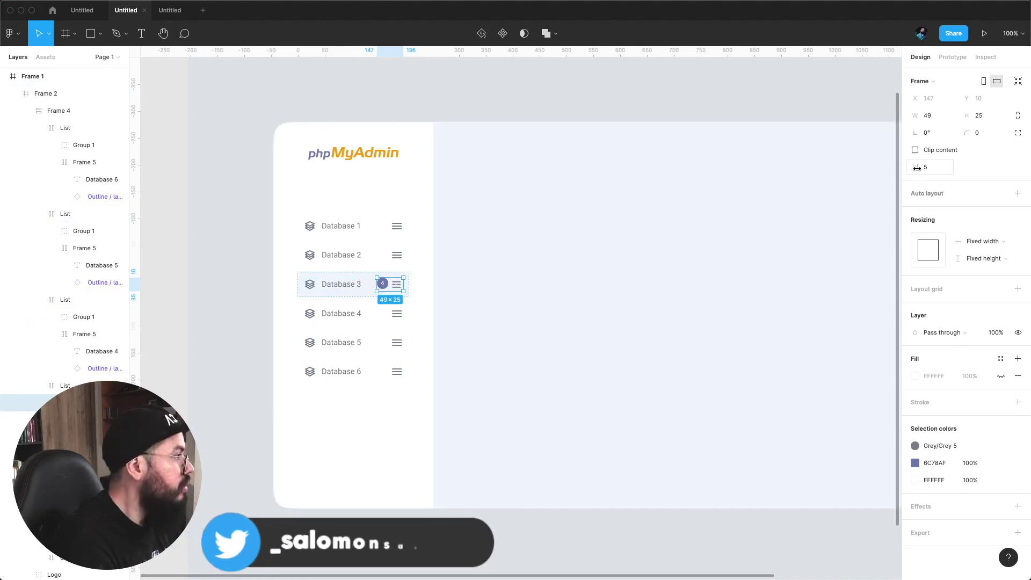
pyautogui.click(1018, 194)
pyautogui.click(1017, 211)
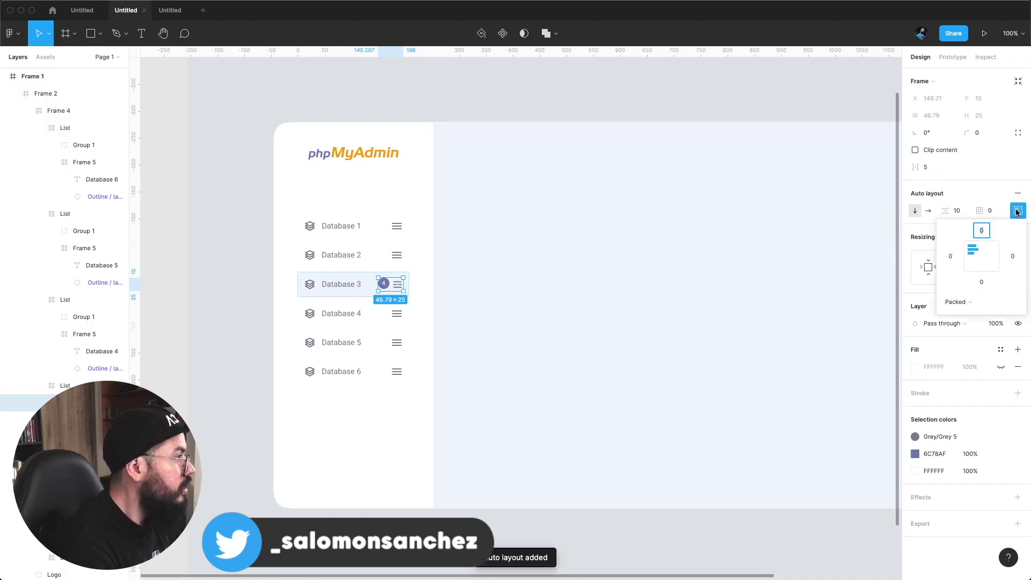
pyautogui.click(972, 256)
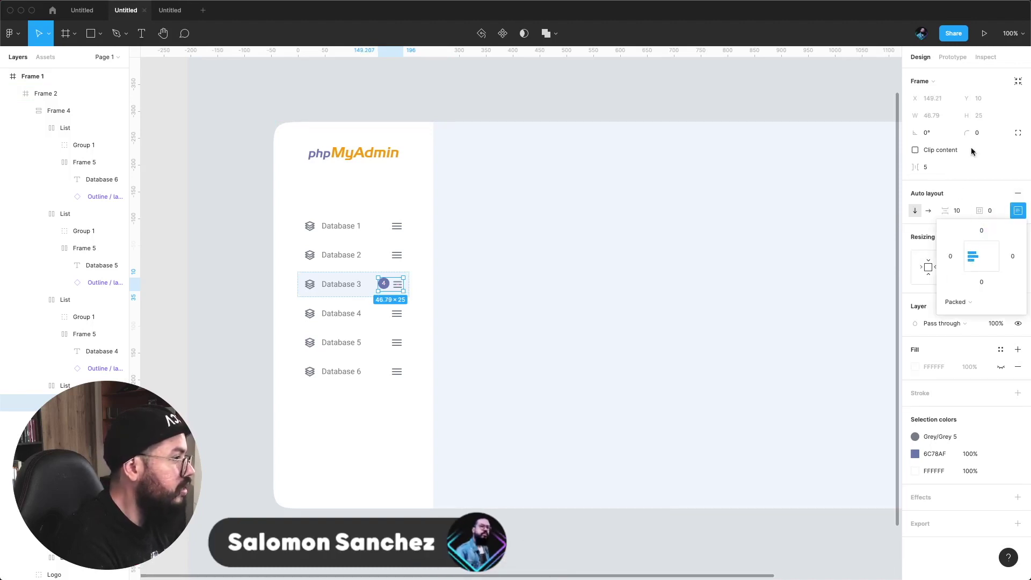
pyautogui.moveTo(73, 241)
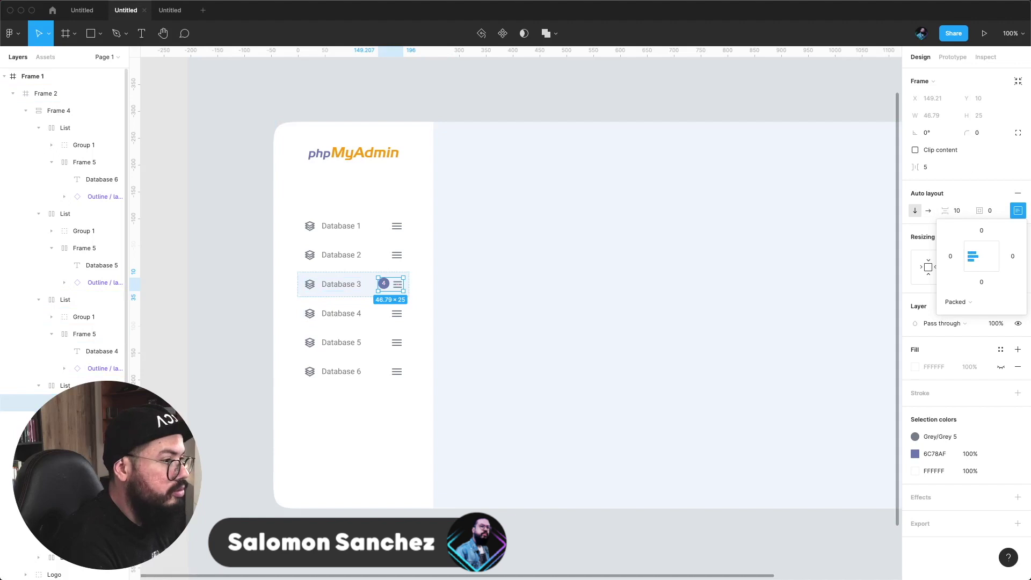
# - Inspect the 4 badge and its parent frame in the layer list
pyautogui.click(52, 403)
pyautogui.click(16, 438)
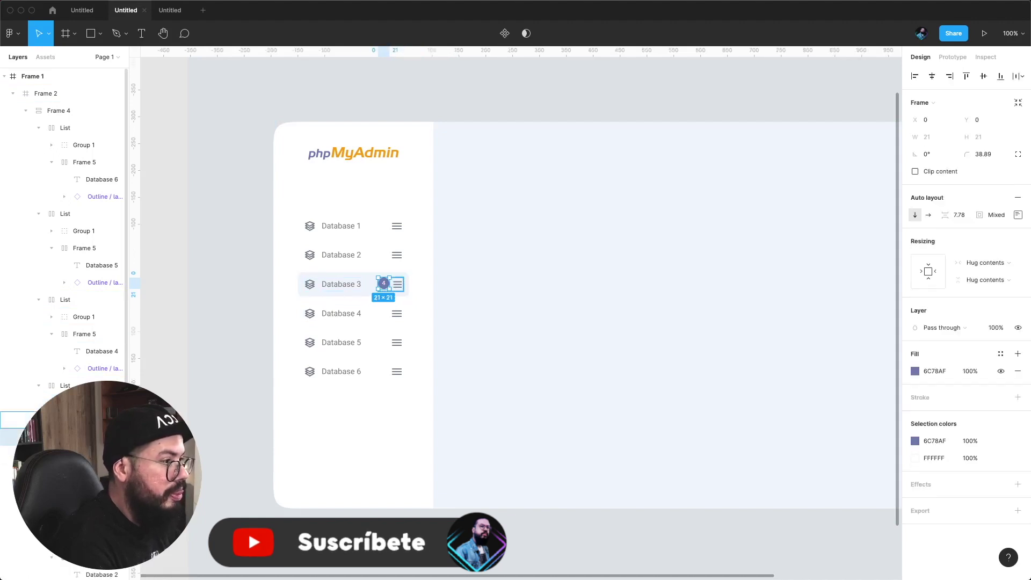
pyautogui.click(81, 402)
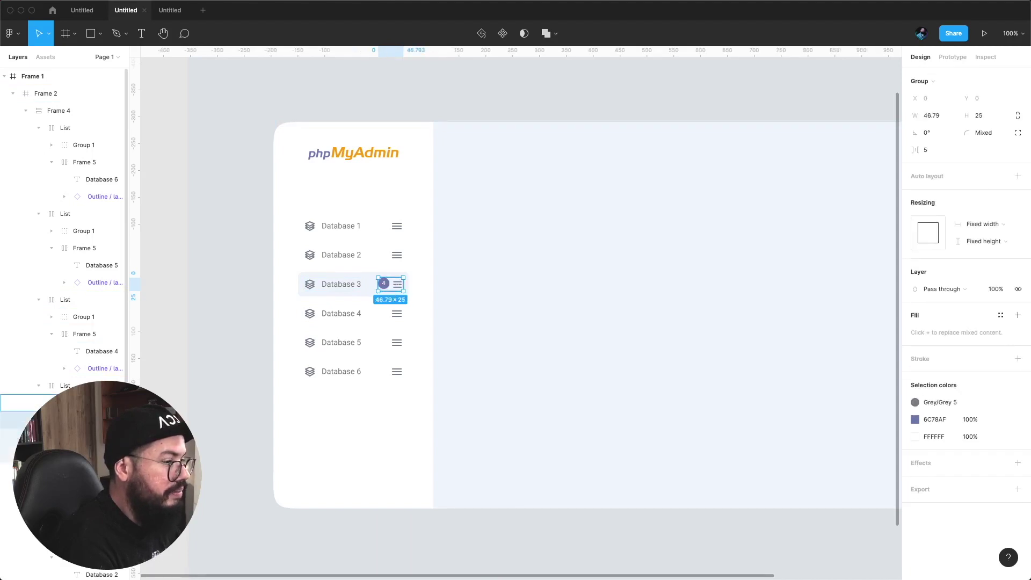
pyautogui.click(168, 275)
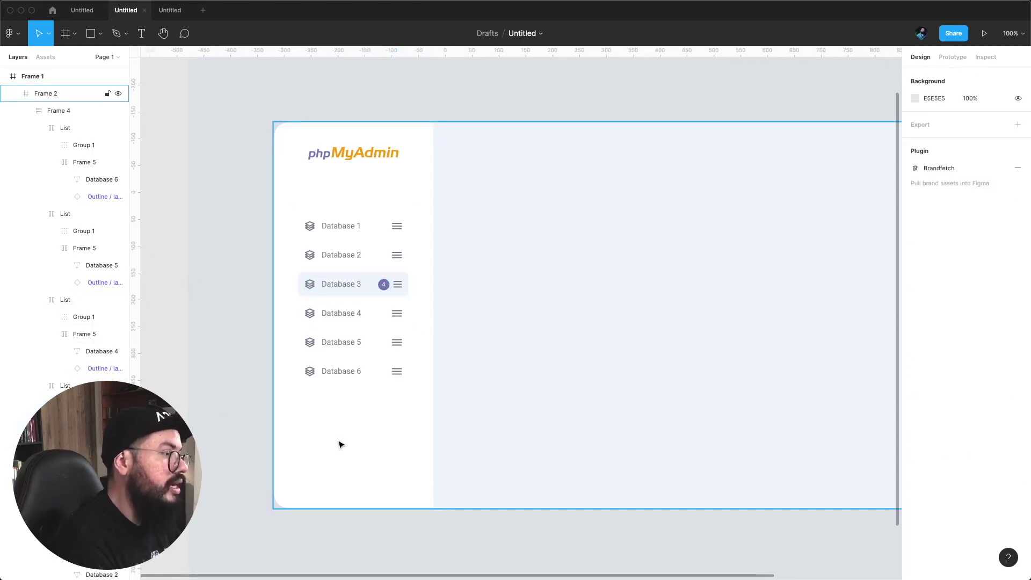
# - Duplicate the Database 4 row and place the copy beneath Database 3
pyautogui.scroll(1, 240, 373)
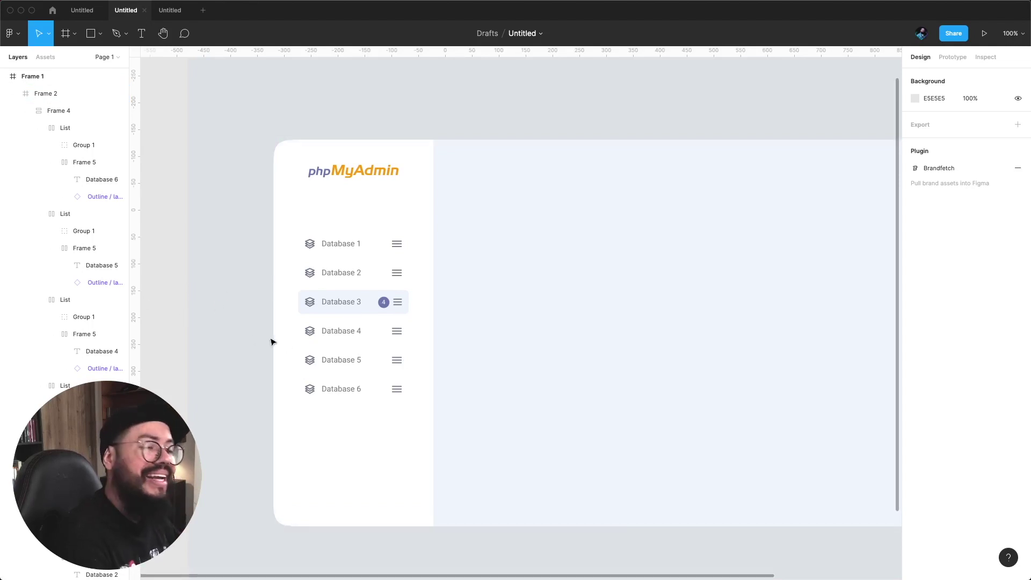
pyautogui.click(351, 333)
pyautogui.doubleClick(352, 333)
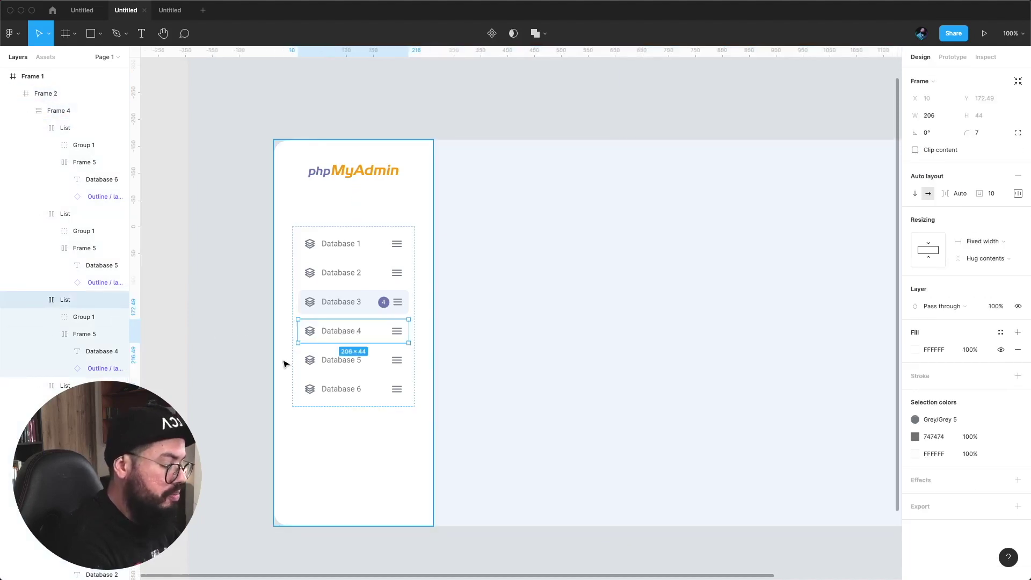
pyautogui.hotkey('ctrl', 'v')
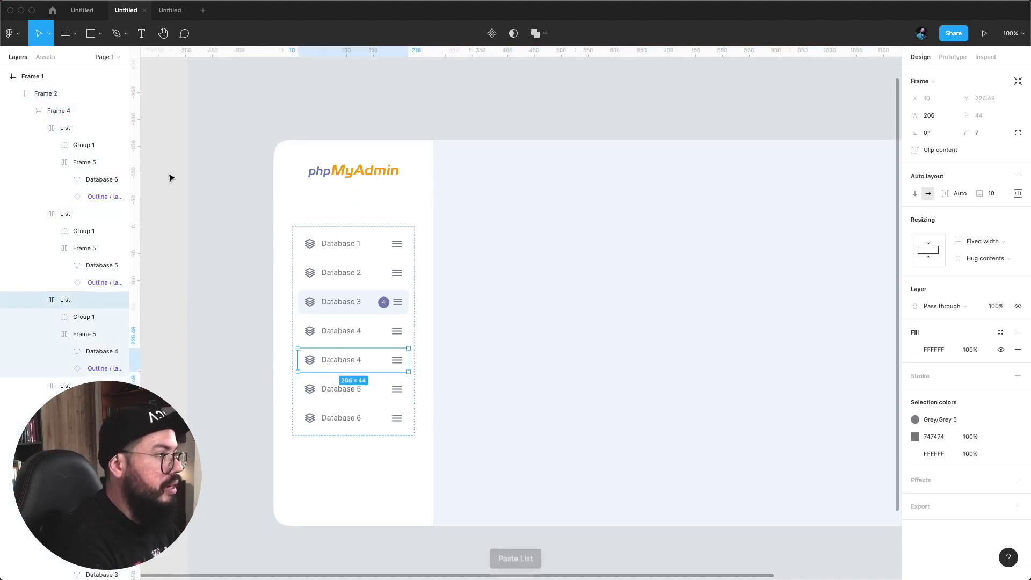
pyautogui.press('Delete')
pyautogui.click(359, 207)
pyautogui.hotkey('ctrl', 'v')
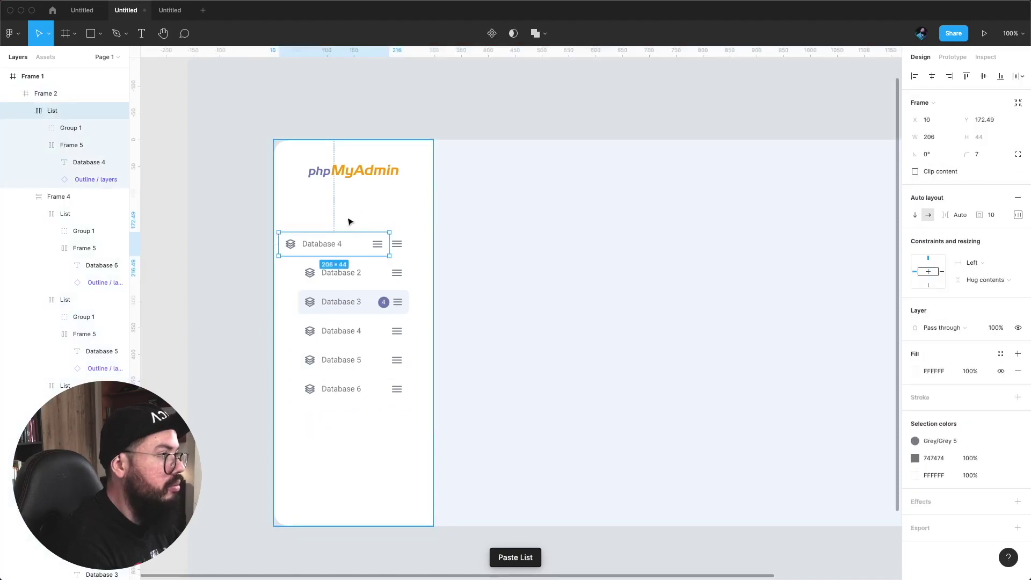
pyautogui.moveTo(310, 256); pyautogui.dragTo(348, 317)
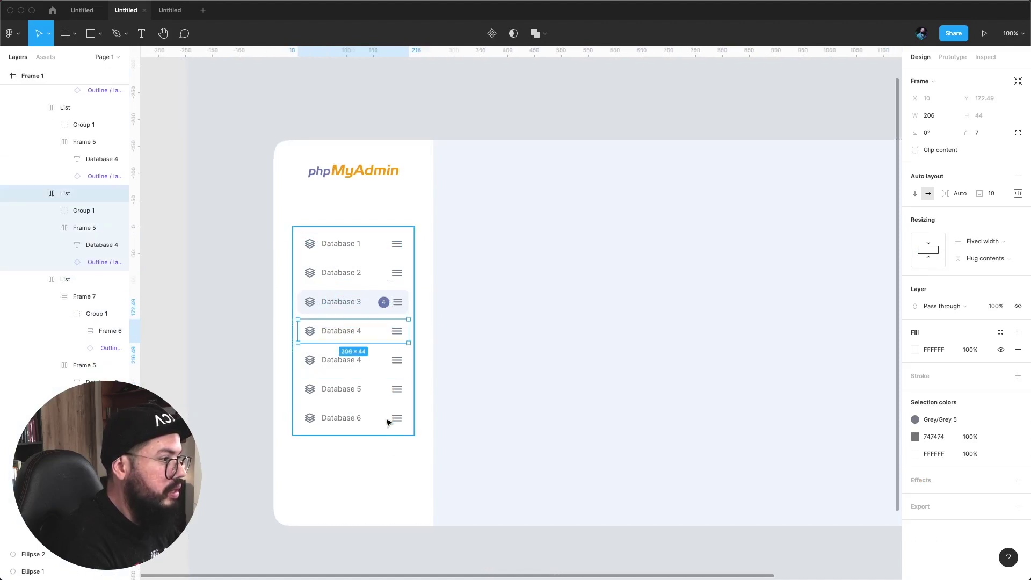
# - Narrow the duplicated row and right-align the list items so it appears indented
pyautogui.doubleClick(360, 332)
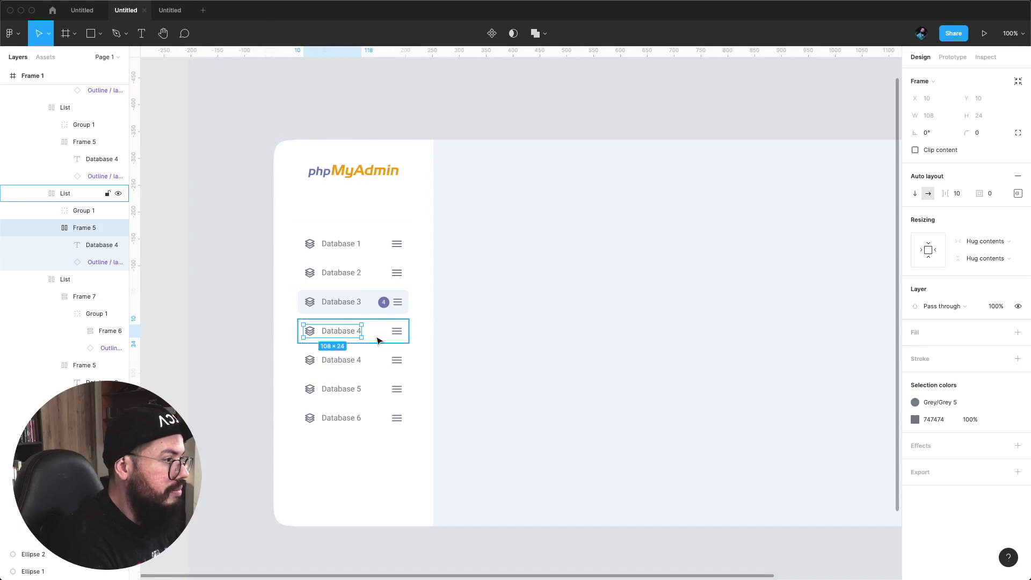
pyautogui.press('Escape')
pyautogui.moveTo(299, 334); pyautogui.dragTo(315, 334)
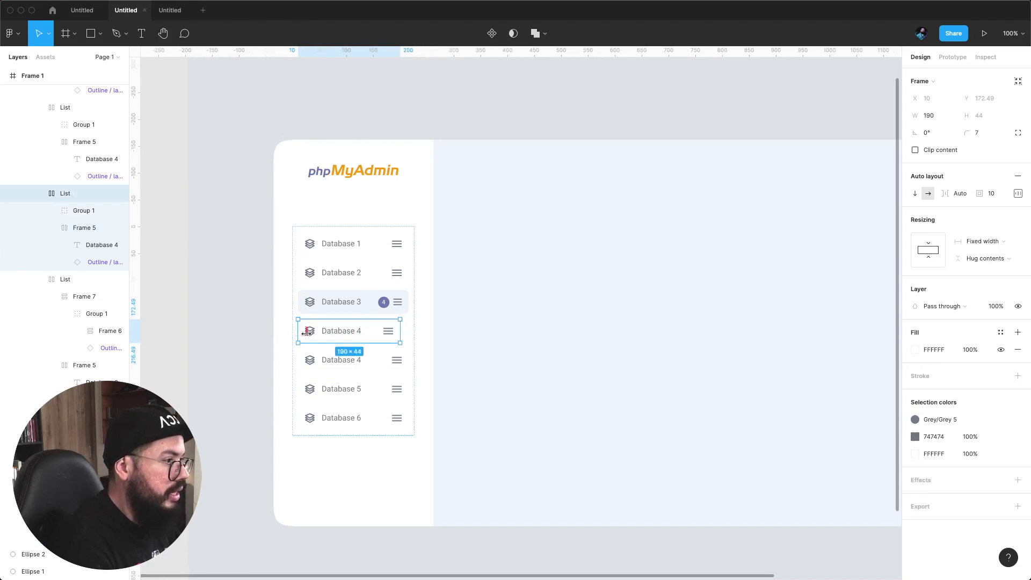
pyautogui.click(307, 229)
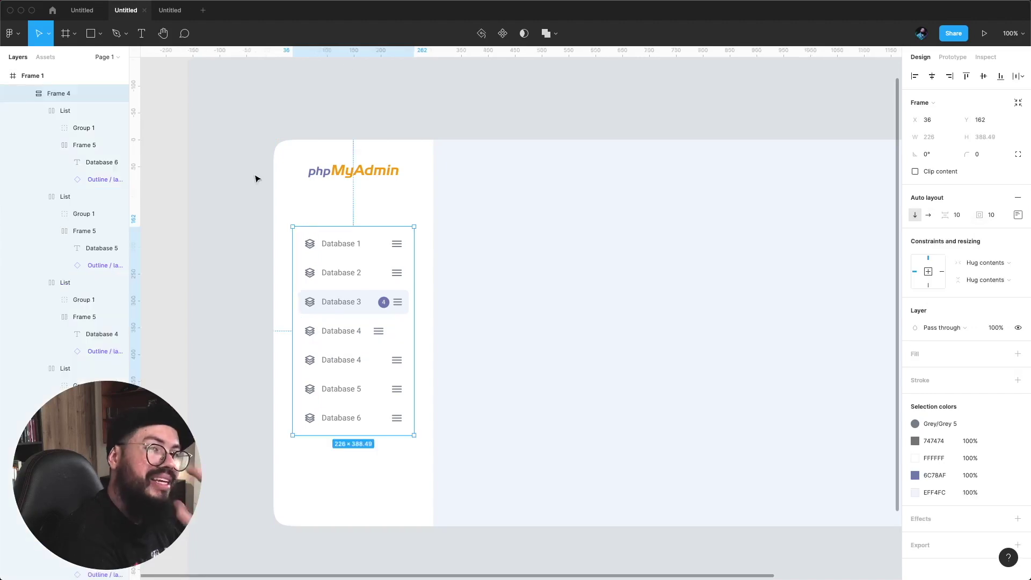
pyautogui.click(1017, 215)
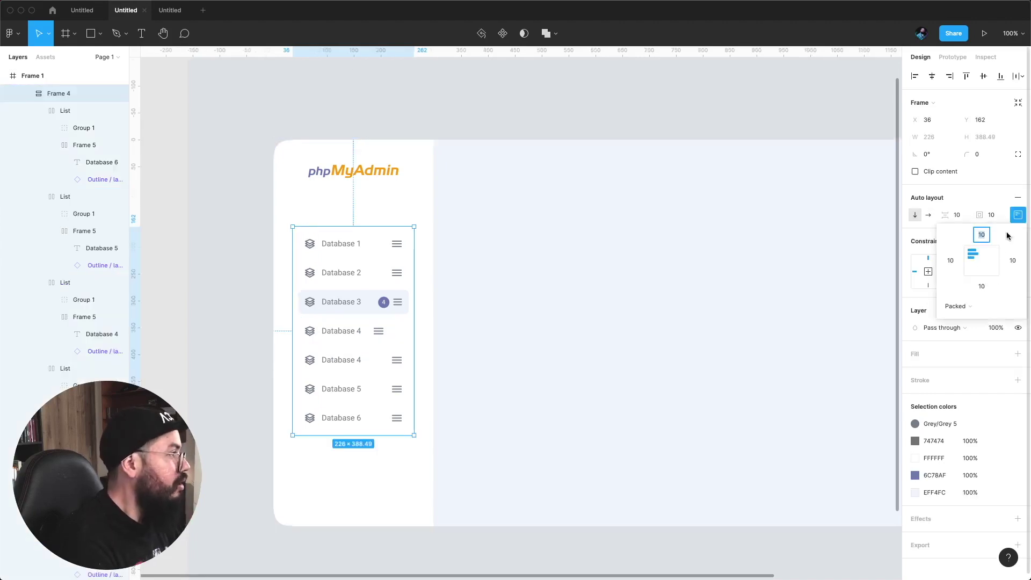
pyautogui.click(992, 260)
# - Relabel the indented row 'Table 1', then switch to the outline icon set file
pyautogui.click(182, 352)
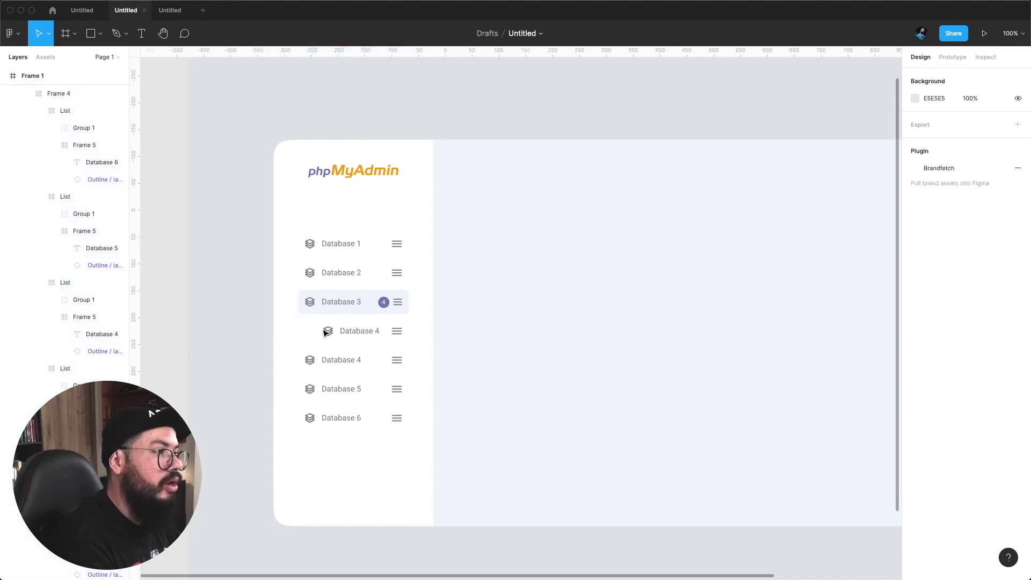
pyautogui.click(363, 333)
pyautogui.doubleClick(359, 333)
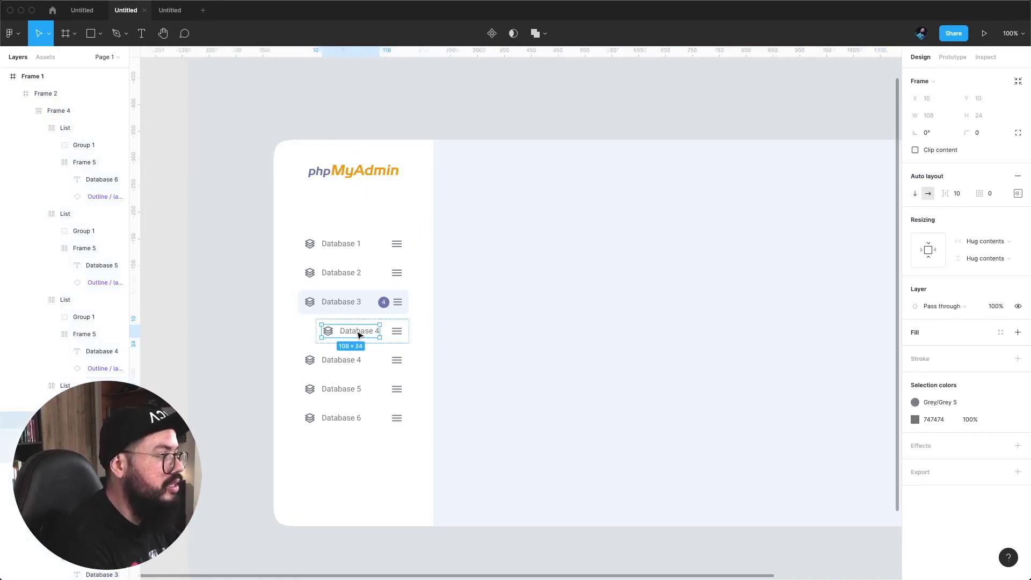
pyautogui.doubleClick(360, 333)
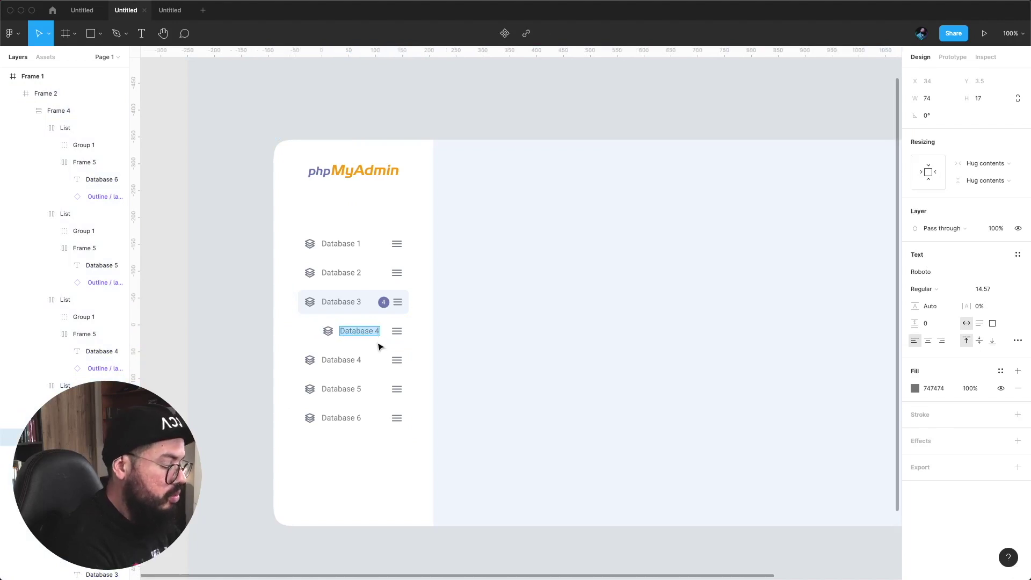
pyautogui.write('Table 1')
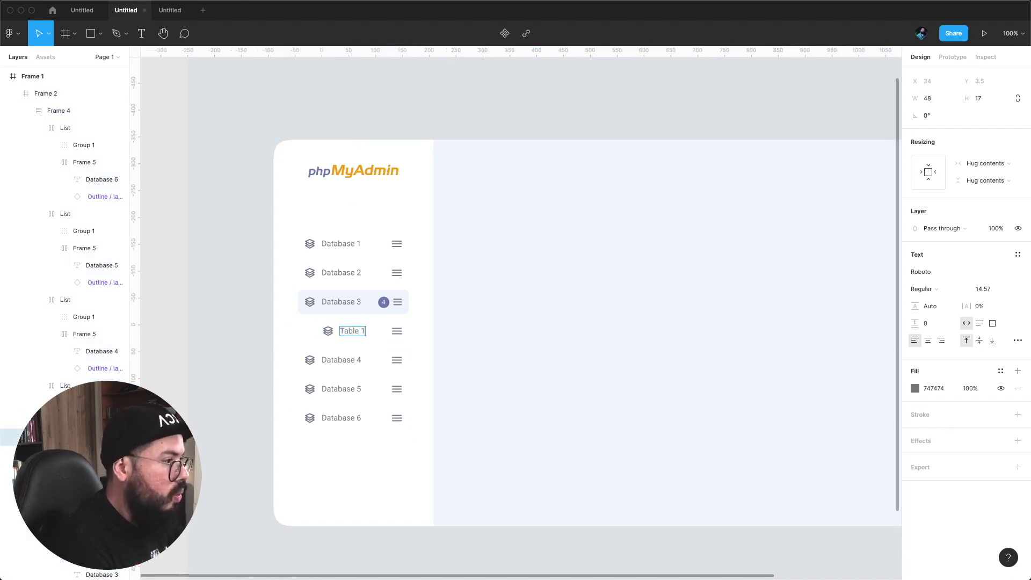
pyautogui.press('Escape')
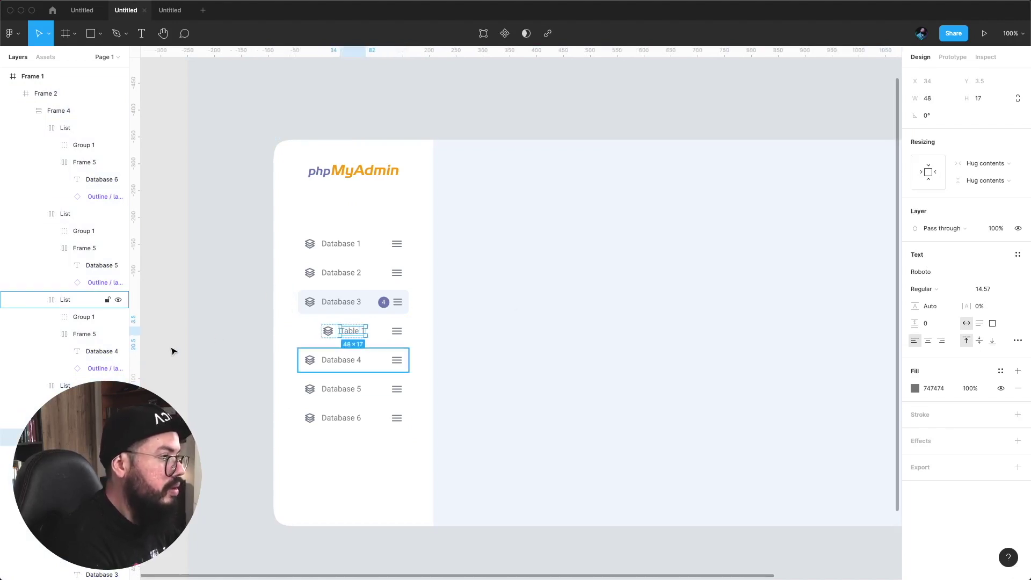
pyautogui.click(164, 341)
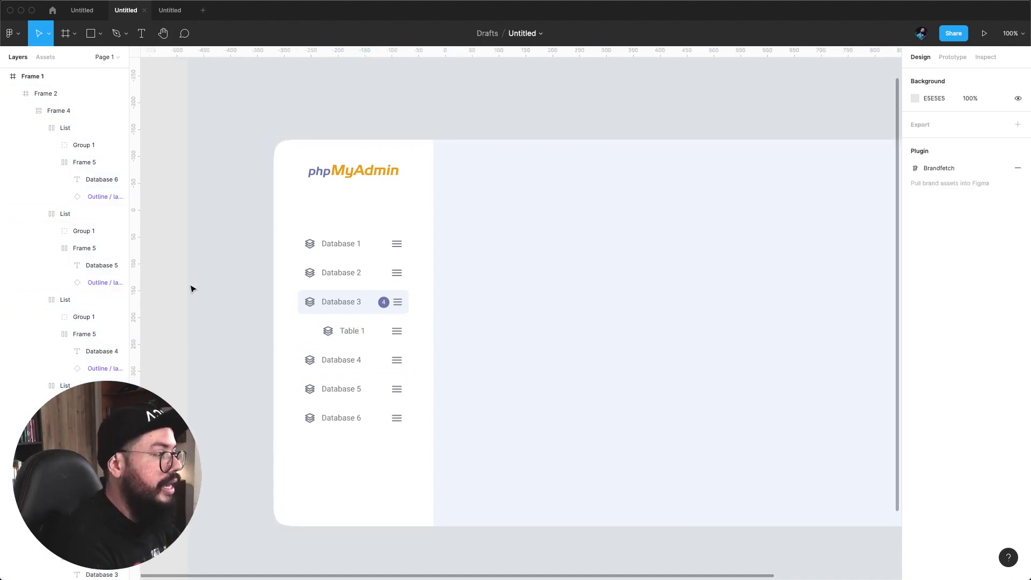
pyautogui.click(170, 10)
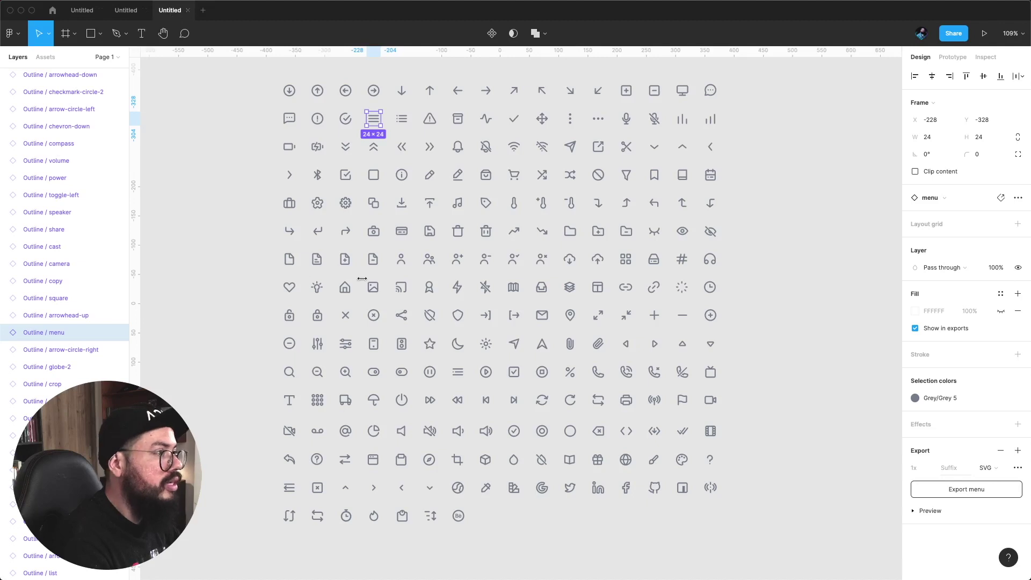
# - Swap the Table 1 row's layers icon for the Outline / list icon from the icon set
pyautogui.click(402, 118)
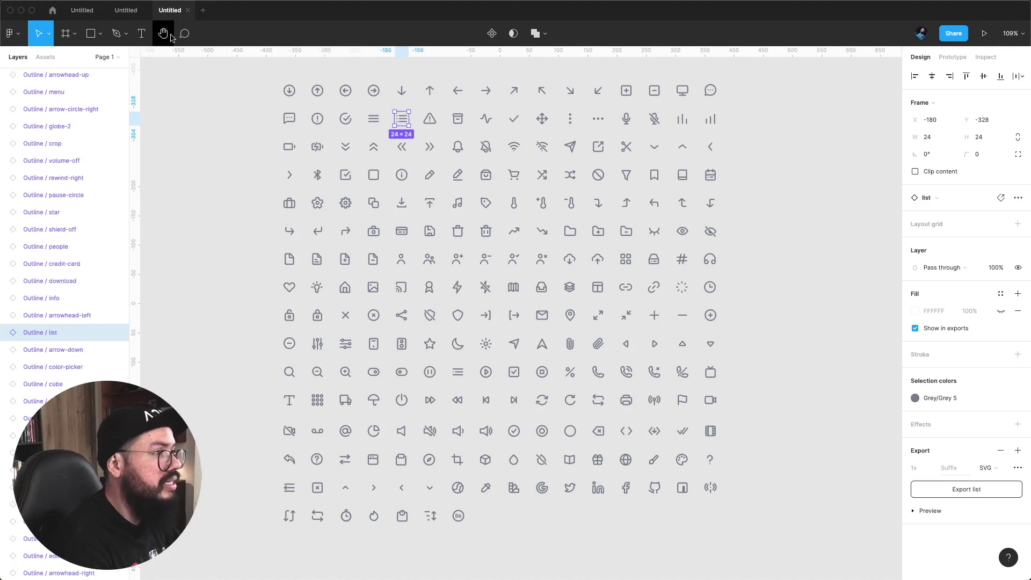
pyautogui.click(133, 12)
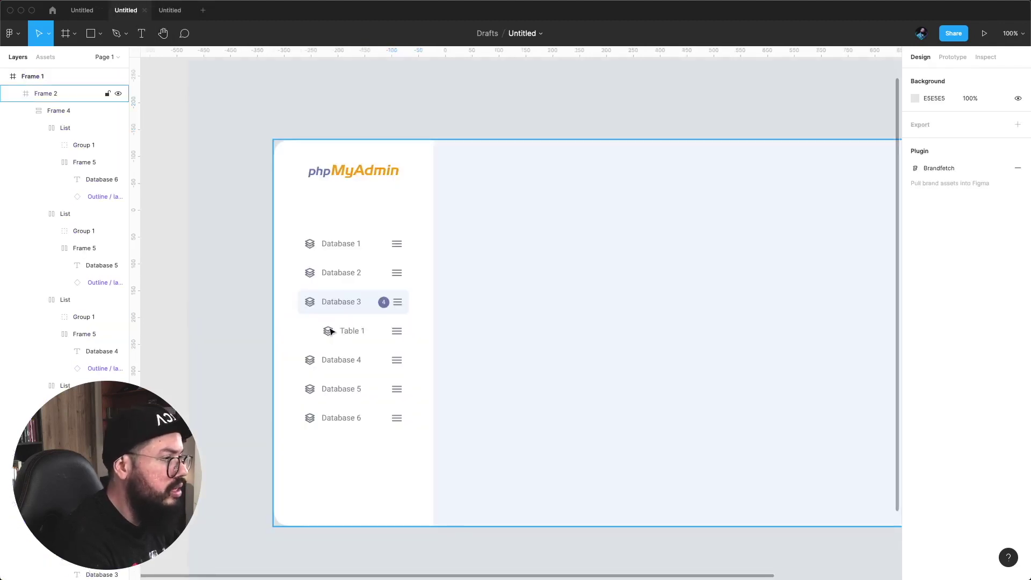
pyautogui.click(330, 332)
pyautogui.click(182, 332)
pyautogui.hotkey('ctrl', 'v')
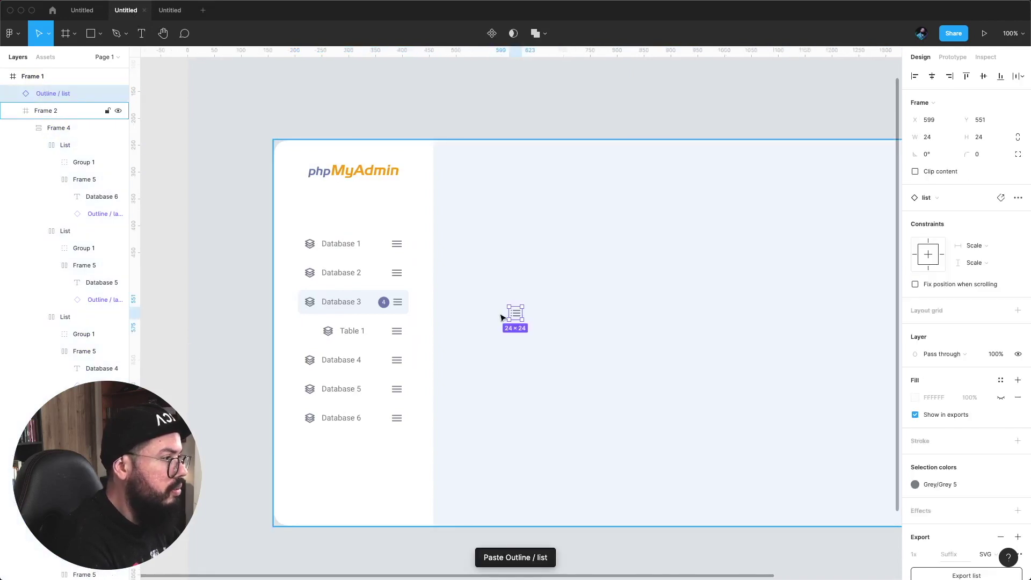
pyautogui.moveTo(515, 314); pyautogui.dragTo(330, 335)
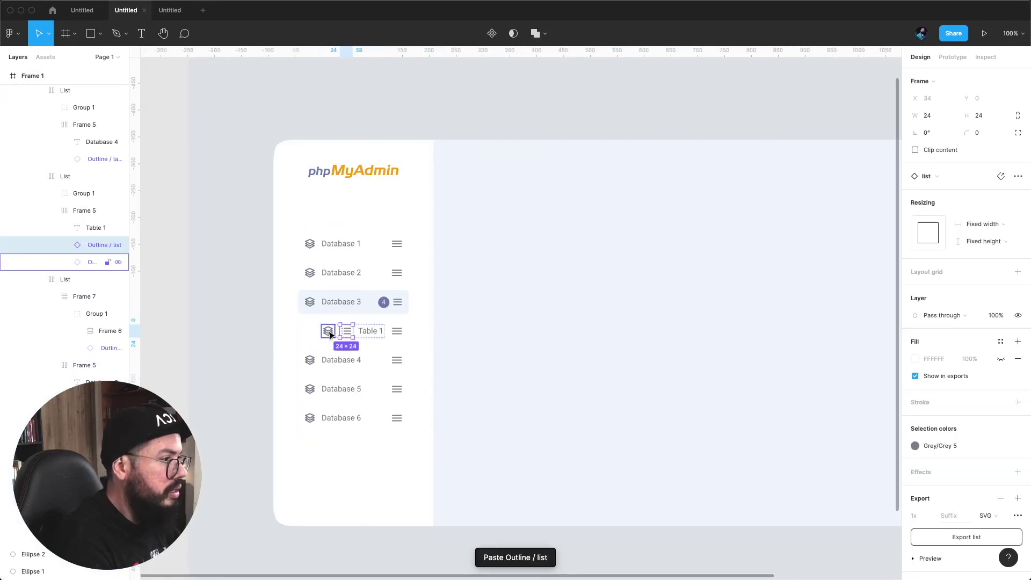
pyautogui.press('Delete')
pyautogui.click(230, 385)
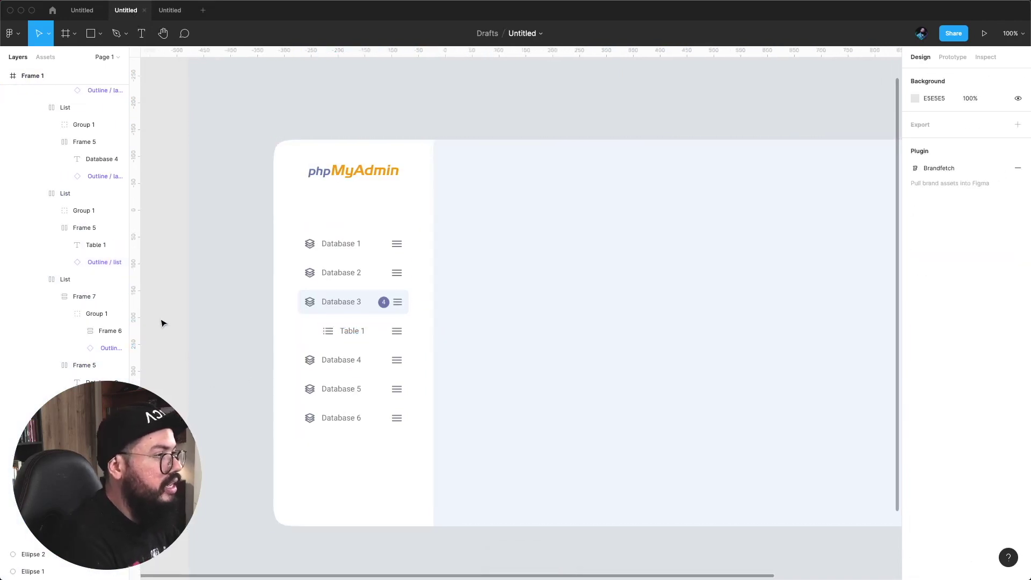
pyautogui.scroll(-2, 274, 290)
# - Paste additional copies of the Table 1 row beneath Database 3
pyautogui.click(344, 273)
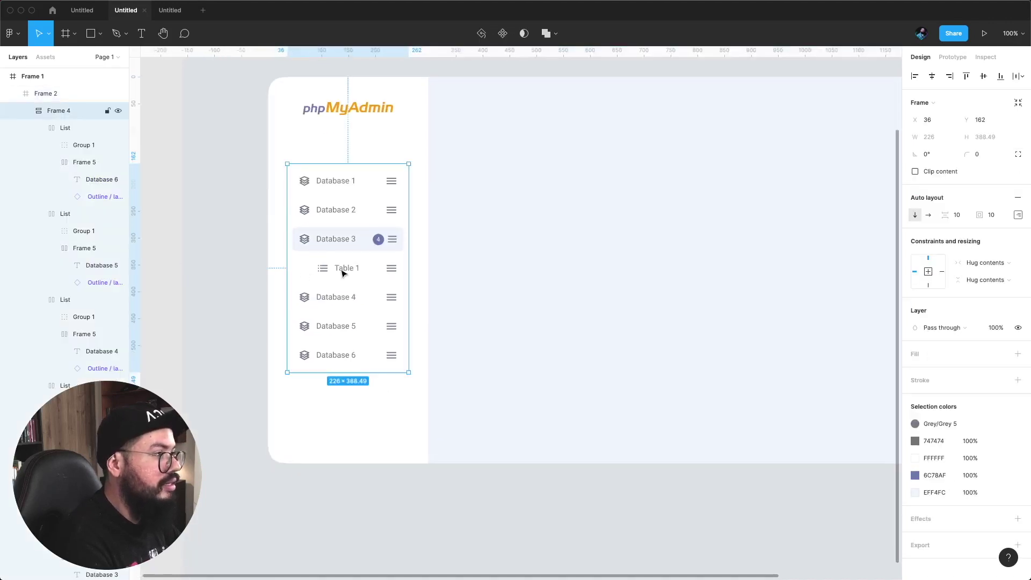
pyautogui.click(347, 272)
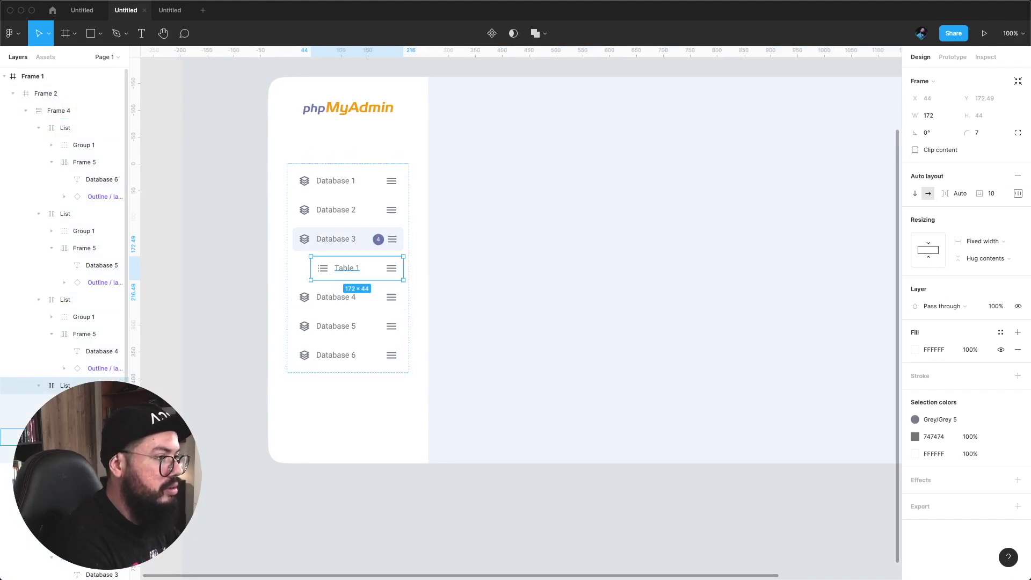
pyautogui.click(322, 268)
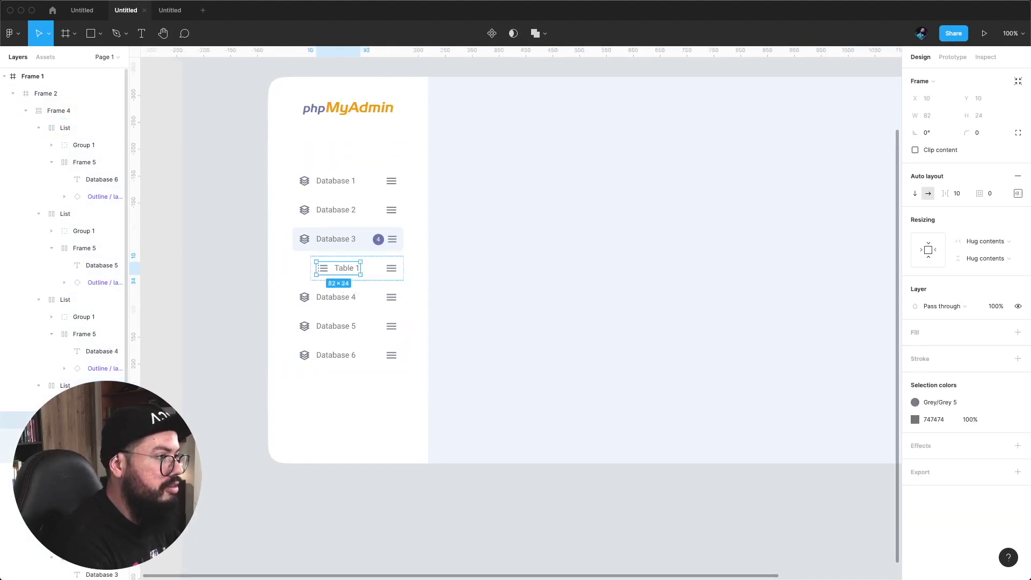
pyautogui.click(391, 268)
pyautogui.press('Escape')
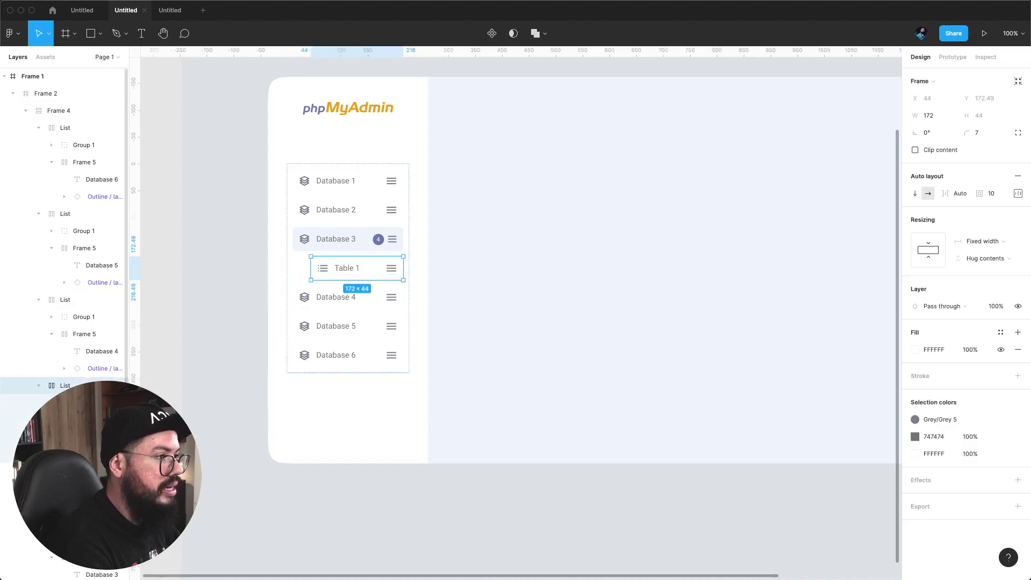
pyautogui.hotkey('ctrl', 'v')
pyautogui.hotkey('ctrl', 'v')
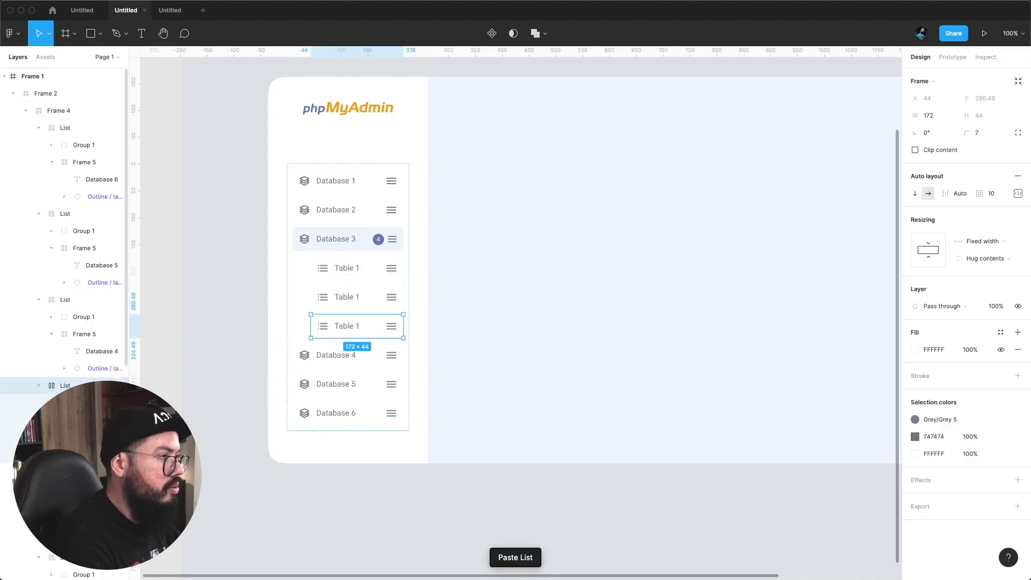
pyautogui.hotkey('ctrl', 'v')
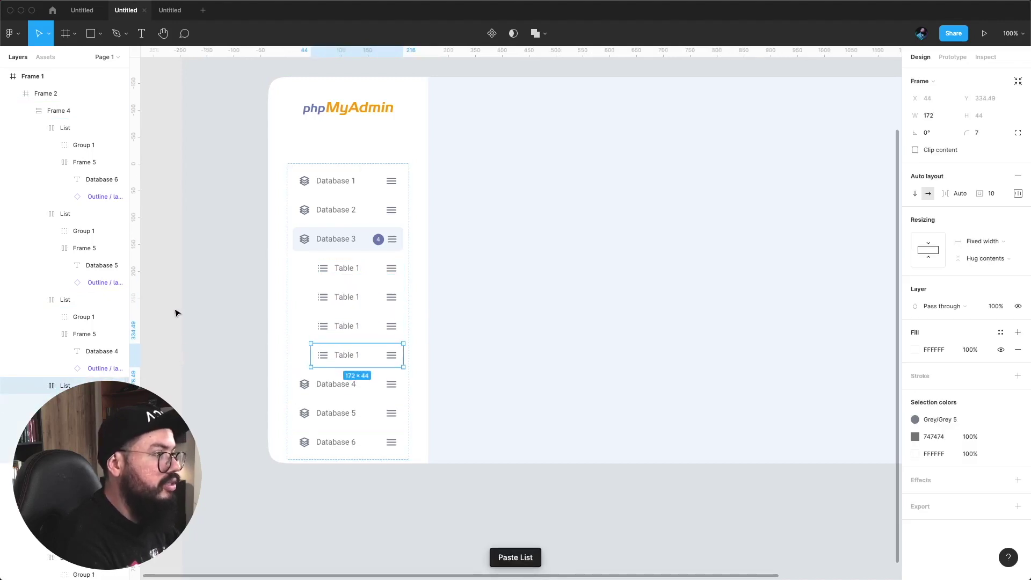
# - Reduce the database list's item spacing to 2 and nudge the list up
pyautogui.click(337, 168)
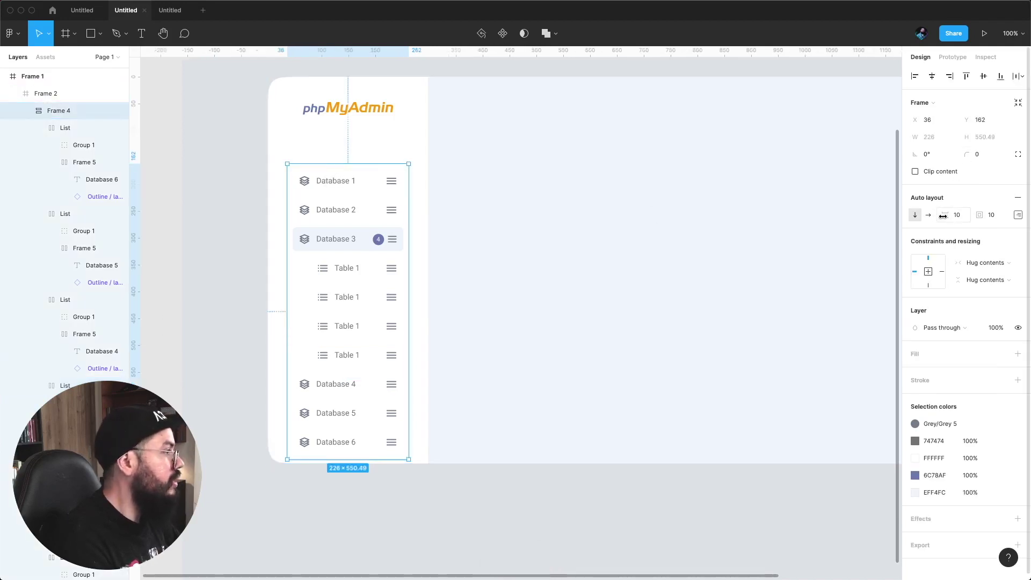
pyautogui.moveTo(944, 216); pyautogui.dragTo(939, 215)
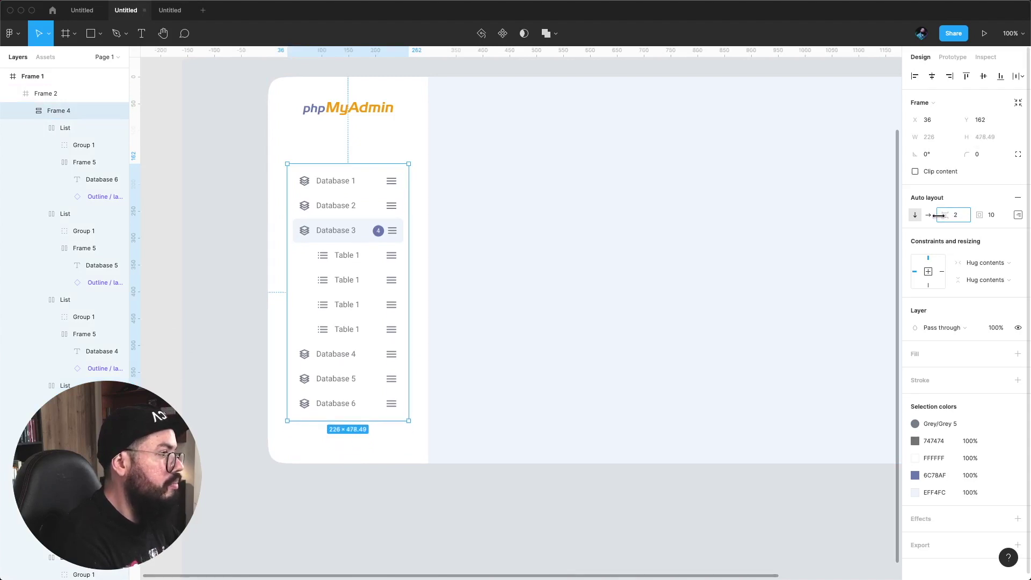
pyautogui.moveTo(76, 110)
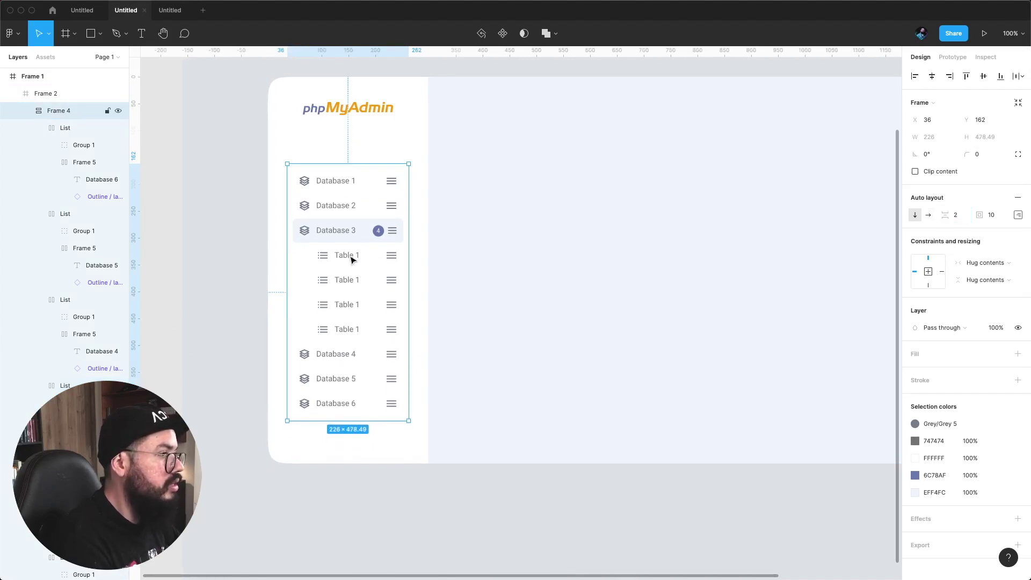
pyautogui.moveTo(348, 210); pyautogui.dragTo(350, 205)
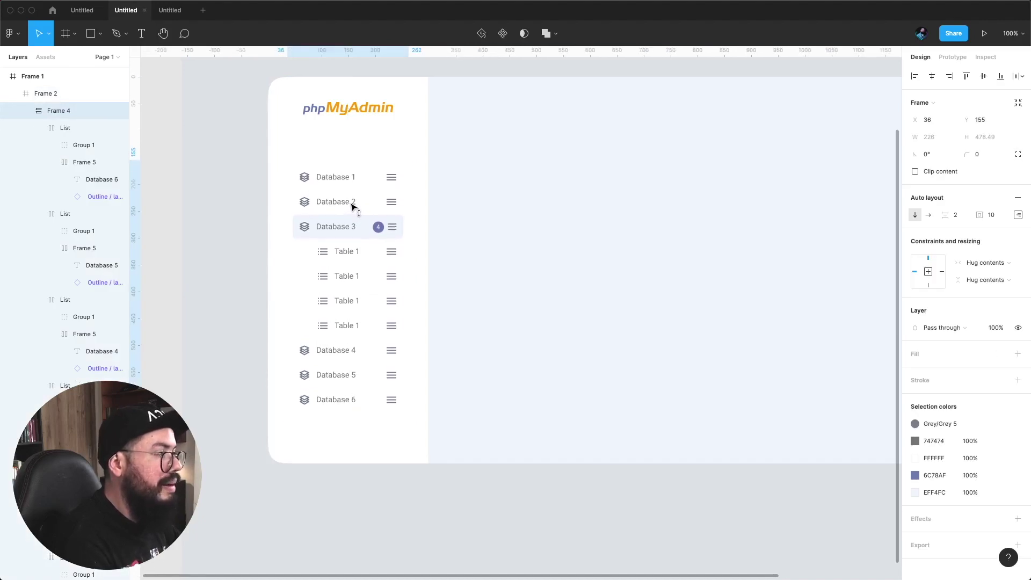
pyautogui.click(156, 208)
# - Add a 'New' text above Database 1, wrap it in auto layout, and widen it
pyautogui.click(141, 33)
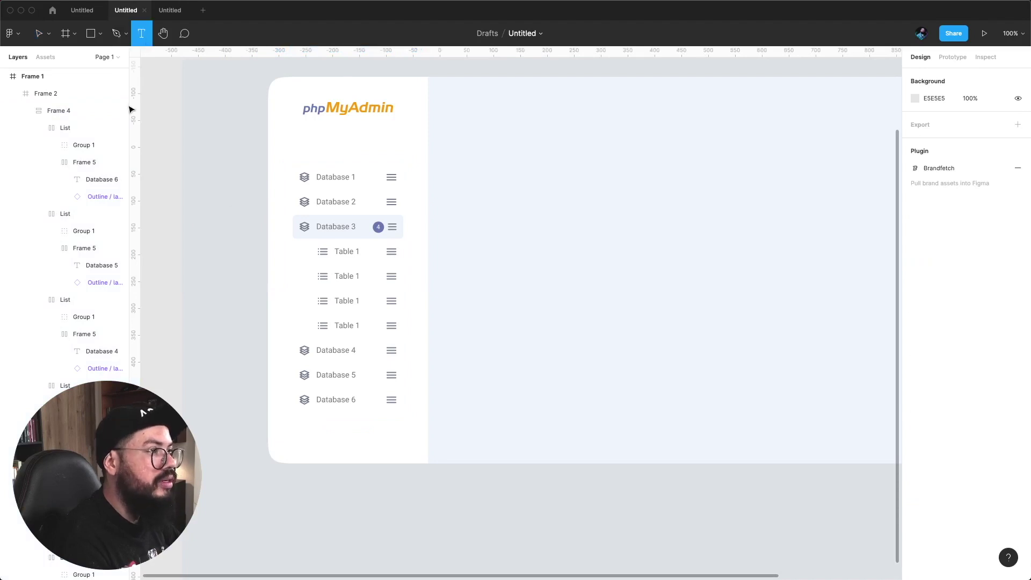
pyautogui.click(157, 198)
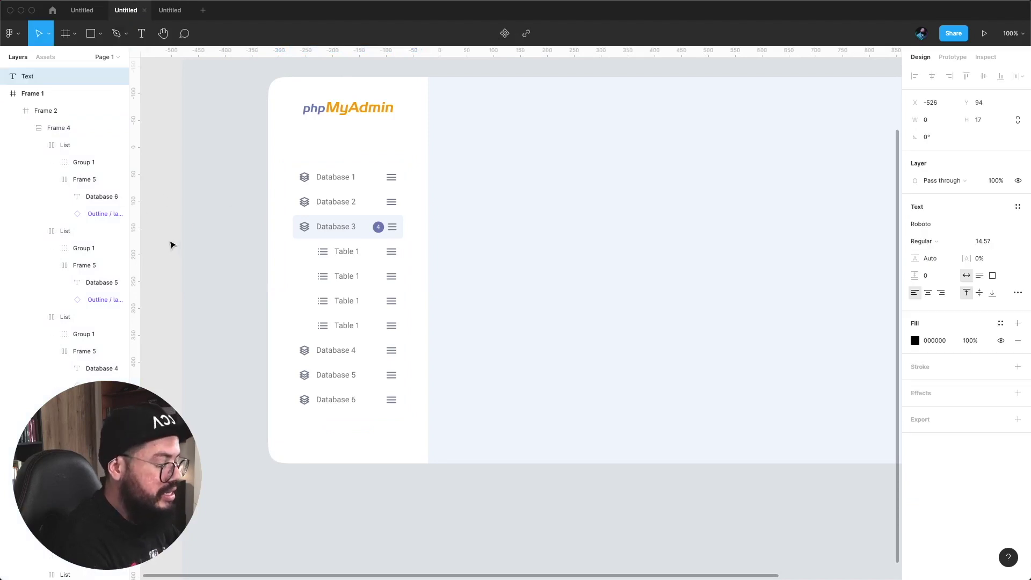
pyautogui.write('New')
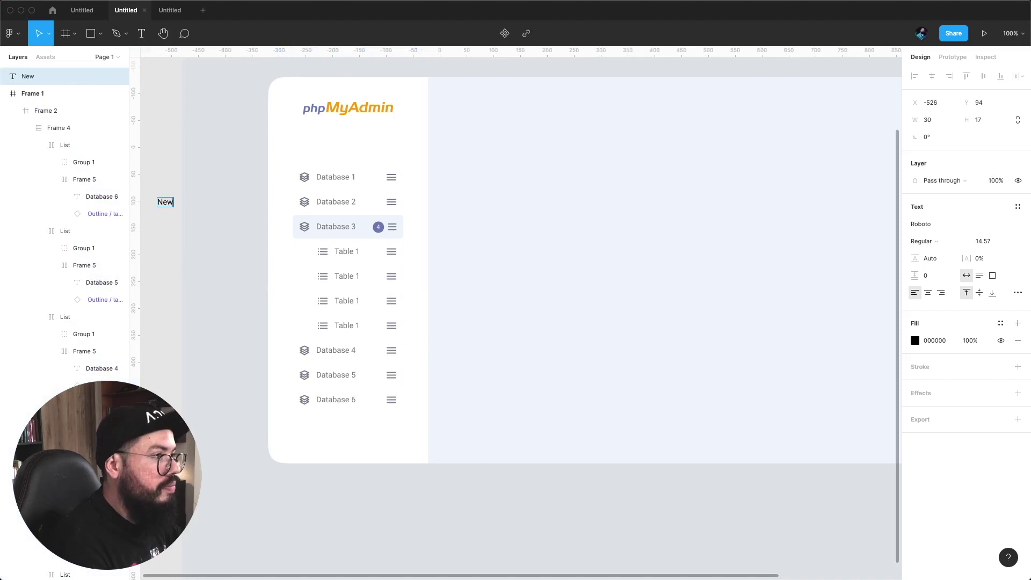
pyautogui.press('Escape')
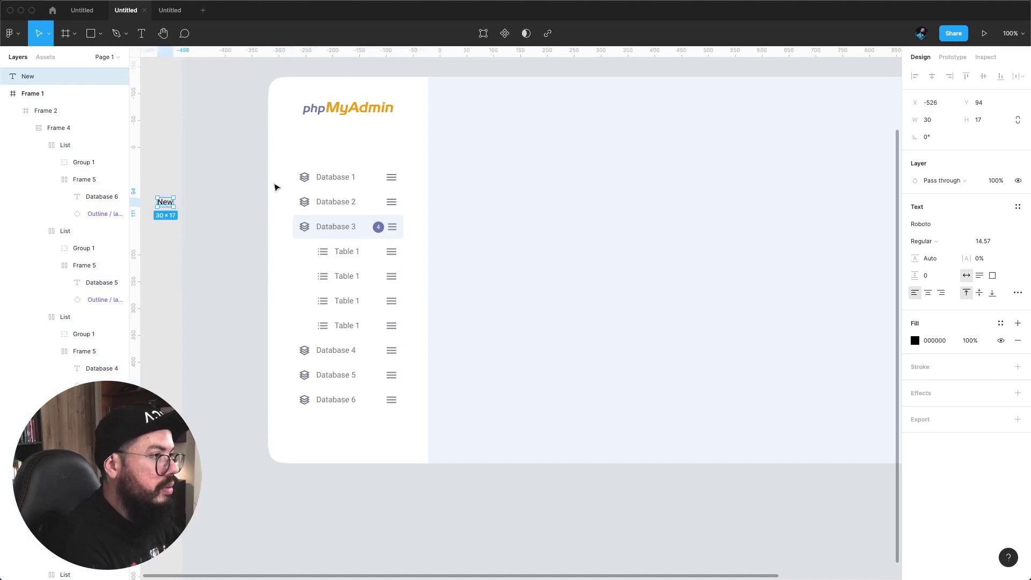
pyautogui.moveTo(165, 202); pyautogui.dragTo(341, 147)
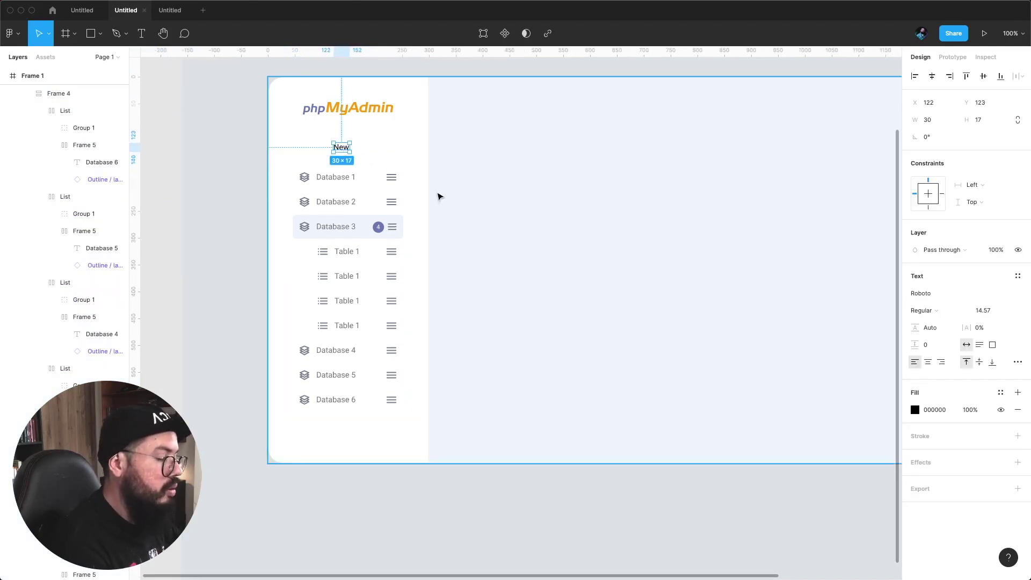
pyautogui.hotkey('shift', 'a')
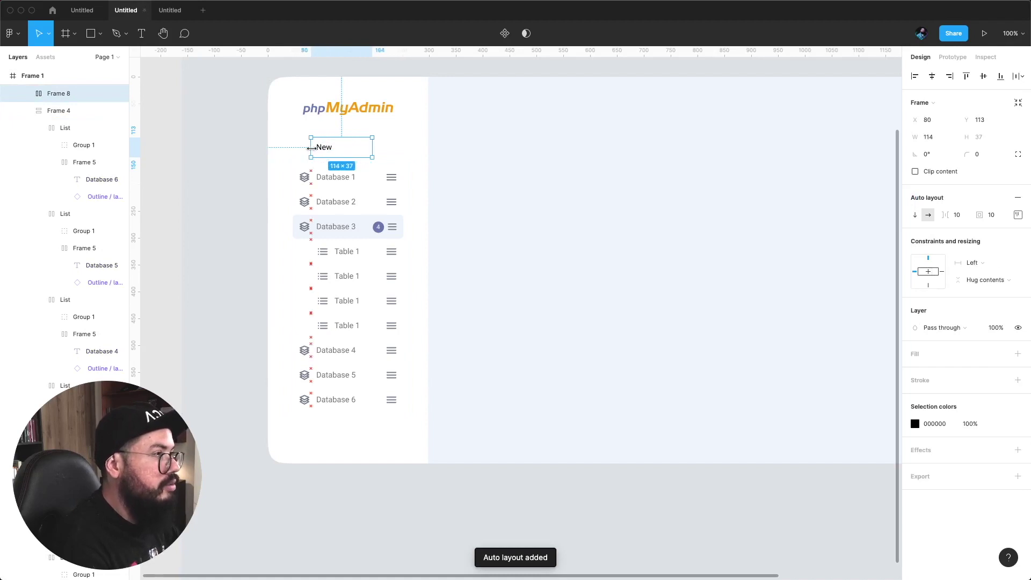
pyautogui.moveTo(328, 151)
pyautogui.mouseDown()
pyautogui.moveTo(290, 151)
pyautogui.moveTo(352, 152)
pyautogui.mouseUp()
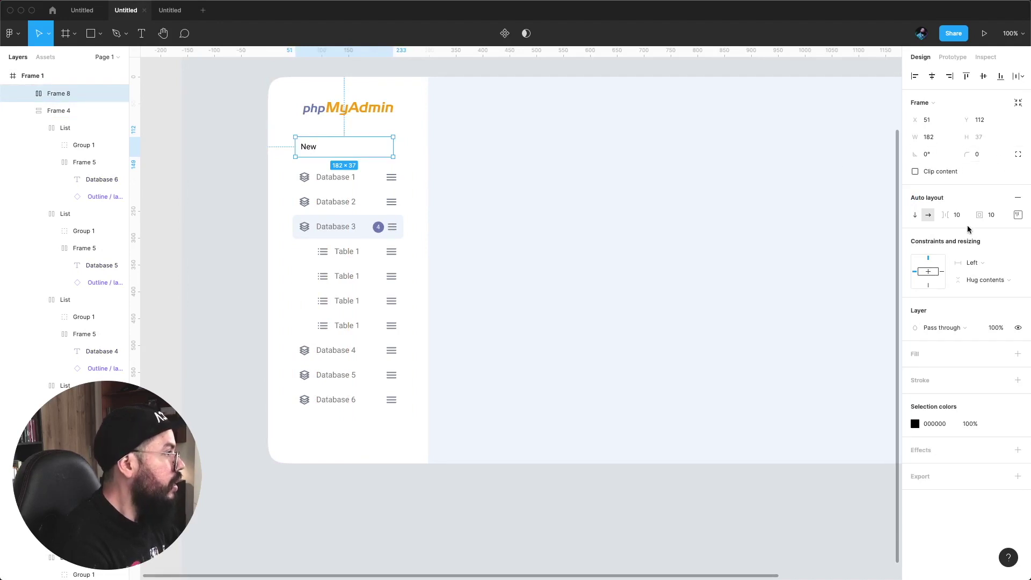
# - Centre the New label in its frame and set the corner radius to 7
pyautogui.click(1018, 215)
pyautogui.click(982, 261)
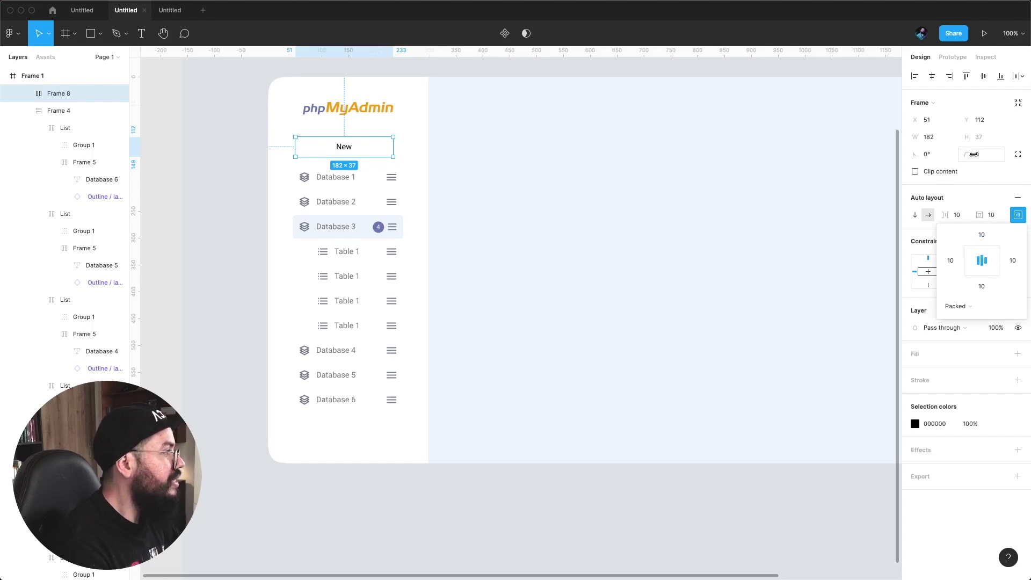
pyautogui.click(973, 154)
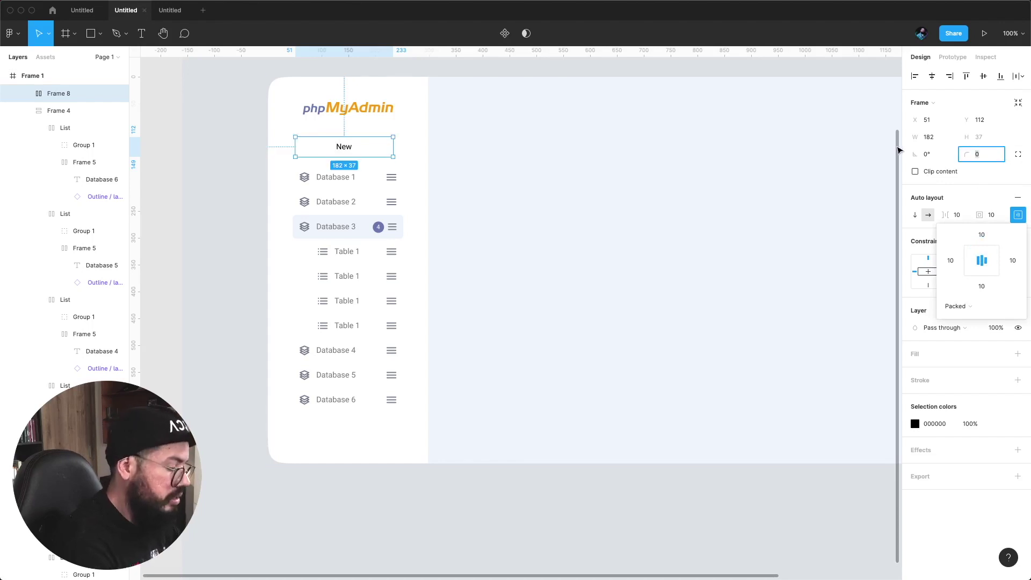
pyautogui.write('7')
pyautogui.press('Return')
# - Give the New button an orange F89C0E fill and a white, Black-weight label
pyautogui.click(919, 354)
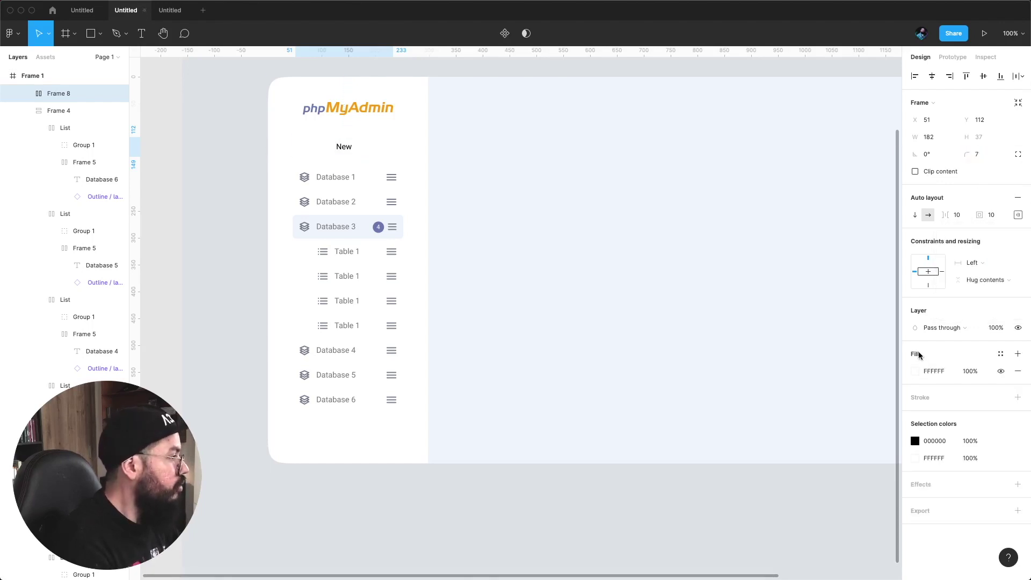
pyautogui.click(915, 371)
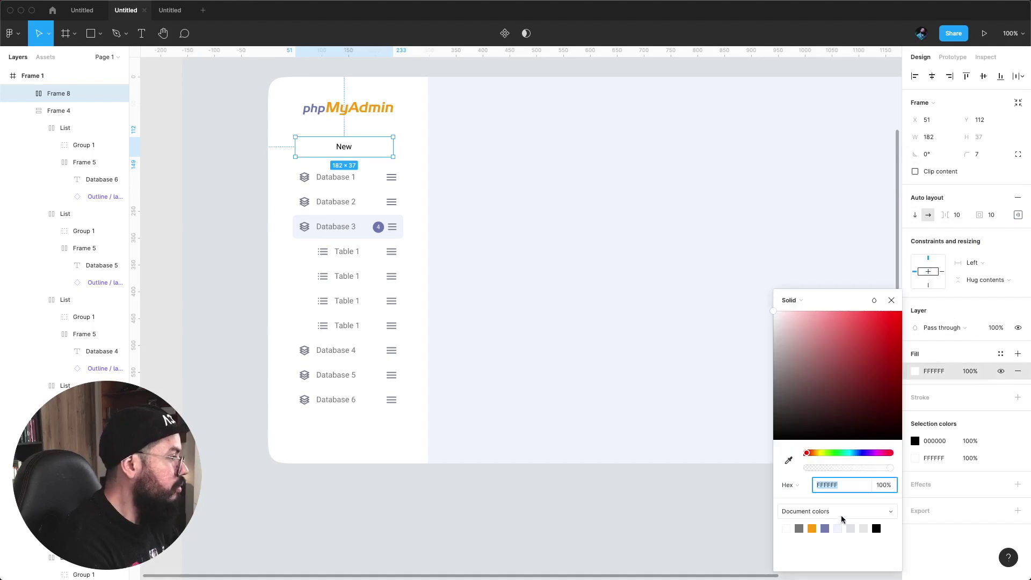
pyautogui.click(813, 529)
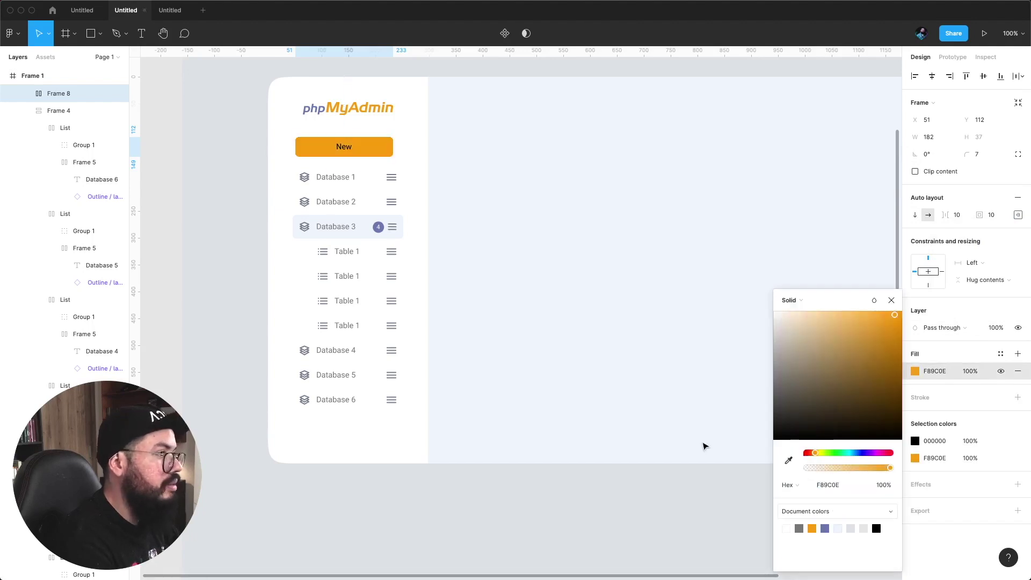
pyautogui.click(915, 441)
pyautogui.moveTo(876, 430)
pyautogui.mouseDown()
pyautogui.moveTo(736, 242)
pyautogui.moveTo(449, 173)
pyautogui.mouseUp()
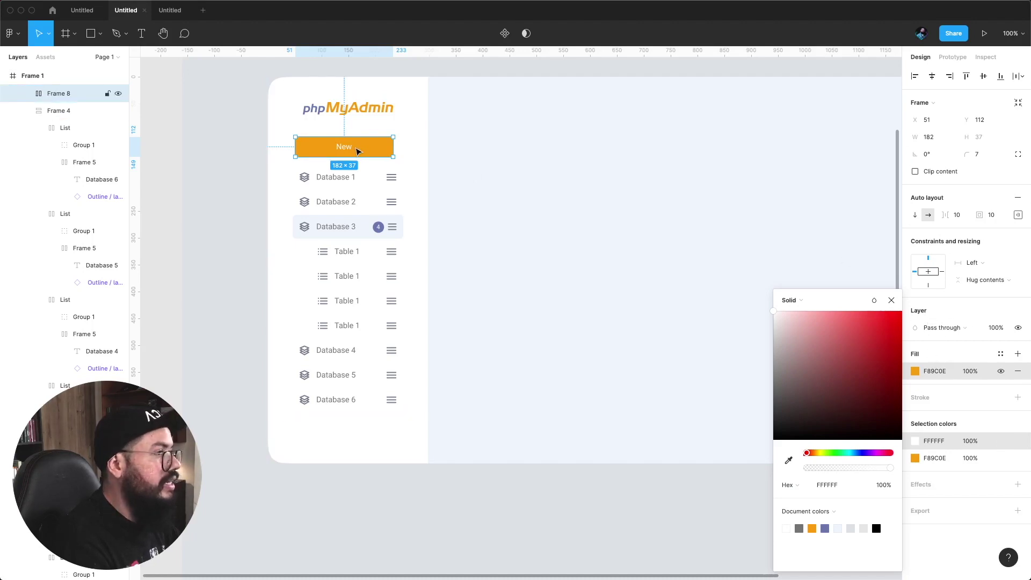
pyautogui.doubleClick(349, 150)
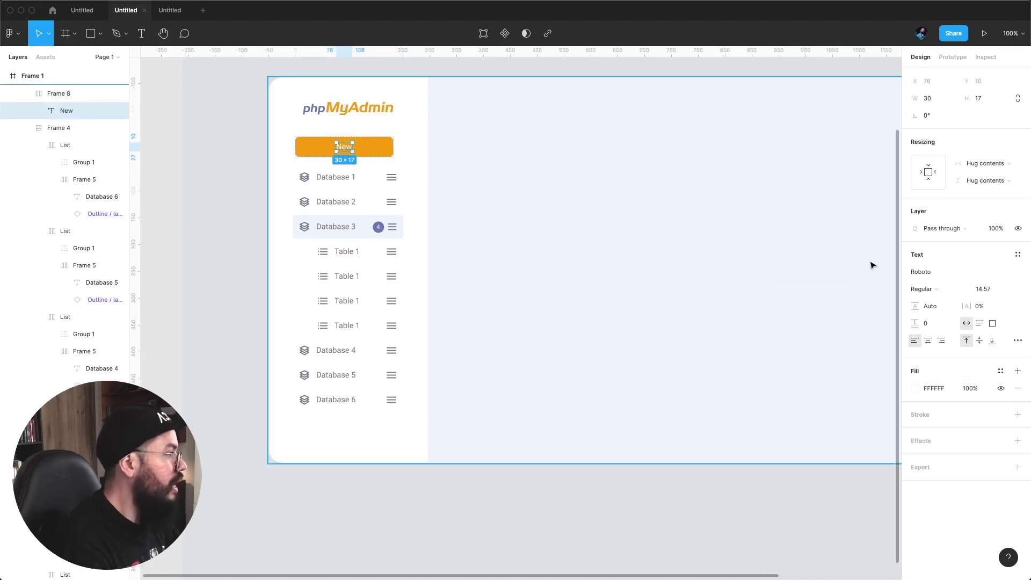
pyautogui.click(935, 288)
pyautogui.click(939, 327)
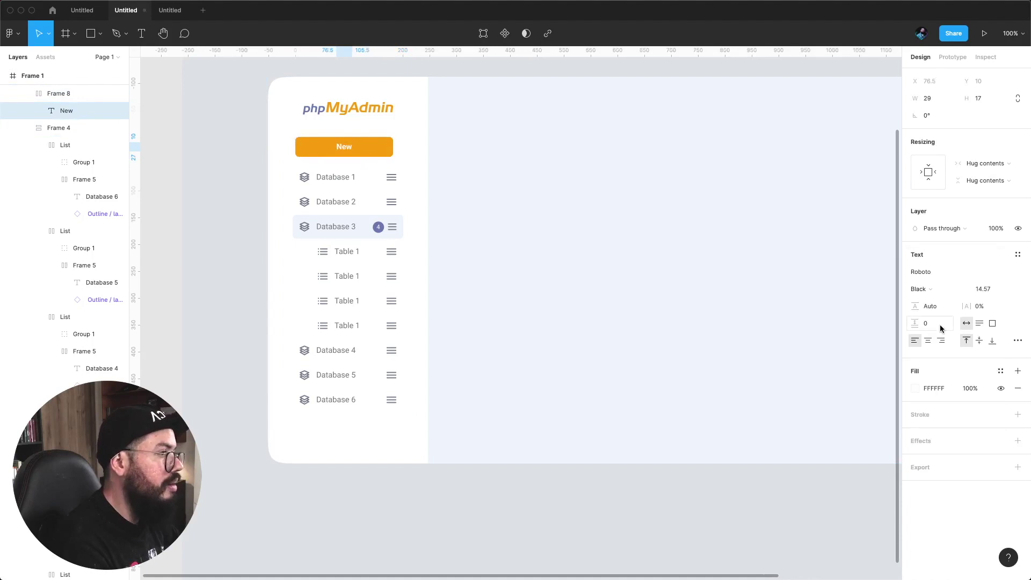
# - Stretch the New button's edges until it is 206 px wide
pyautogui.click(392, 149)
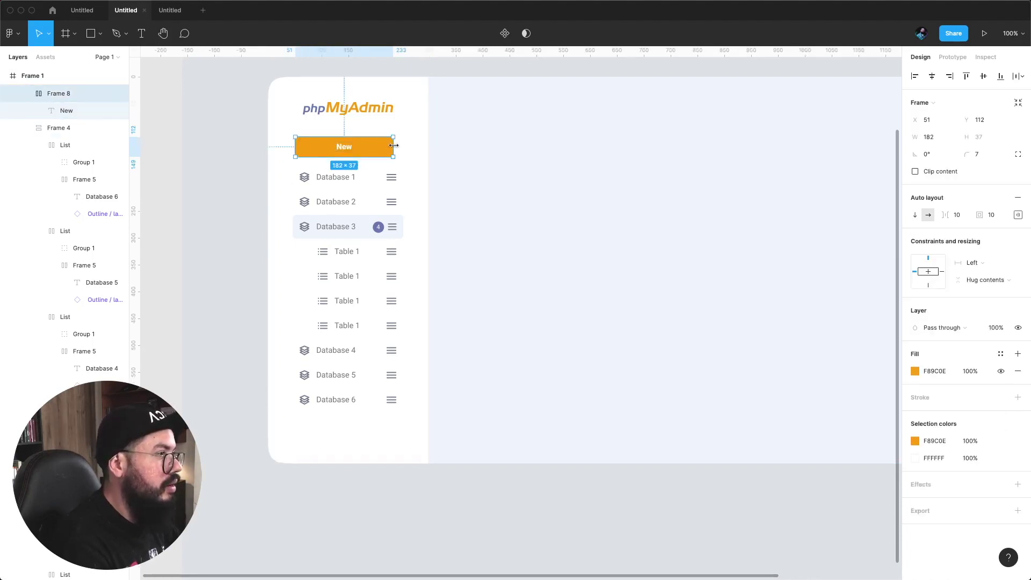
pyautogui.moveTo(394, 145); pyautogui.dragTo(402, 146)
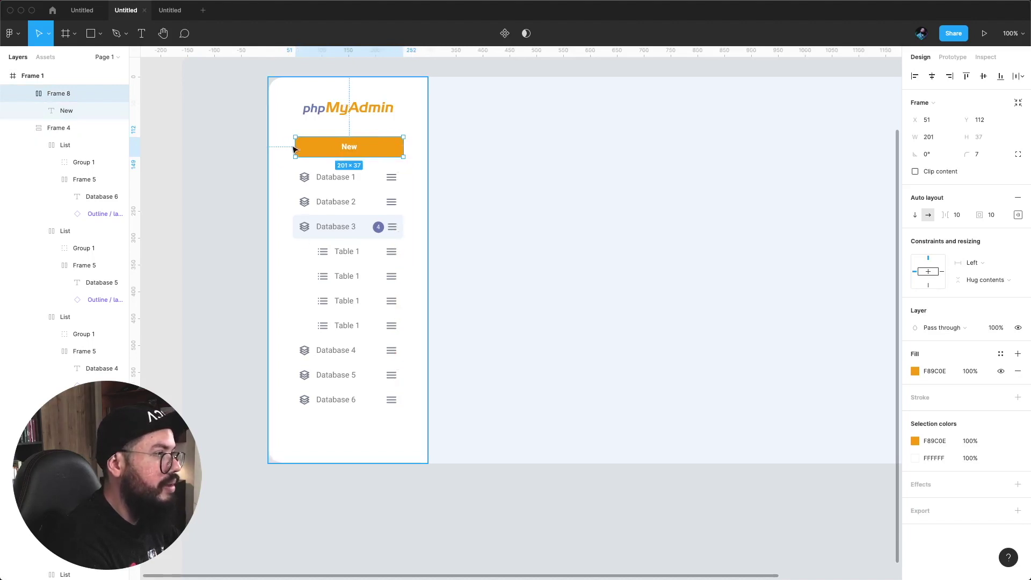
pyautogui.moveTo(291, 146); pyautogui.dragTo(289, 146)
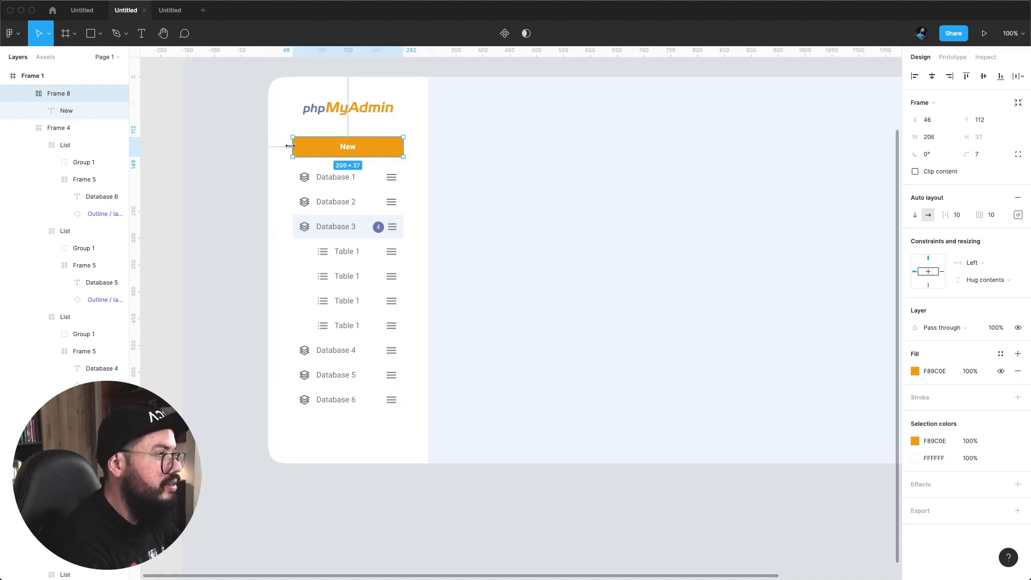
pyautogui.click(169, 200)
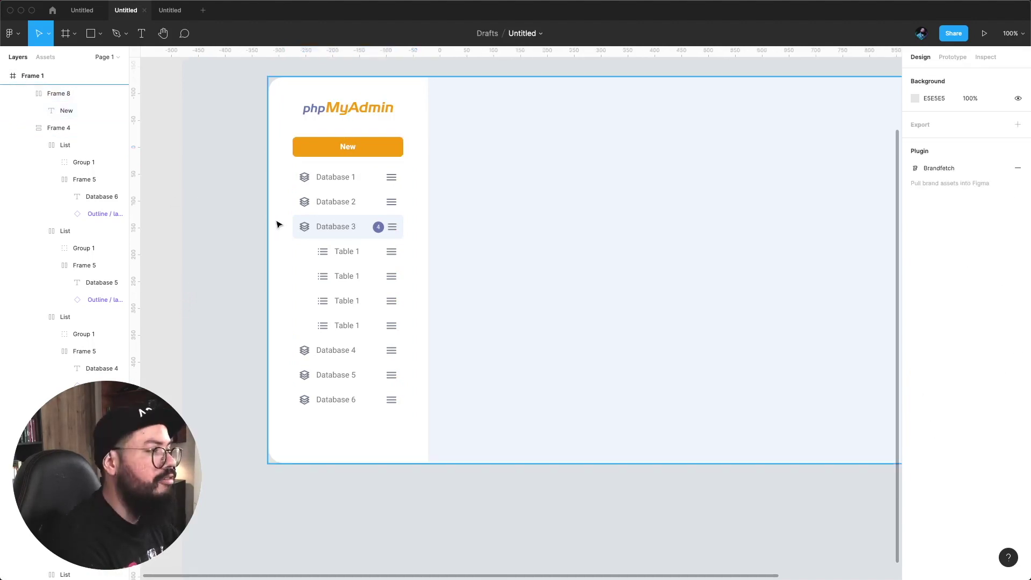
pyautogui.click(326, 154)
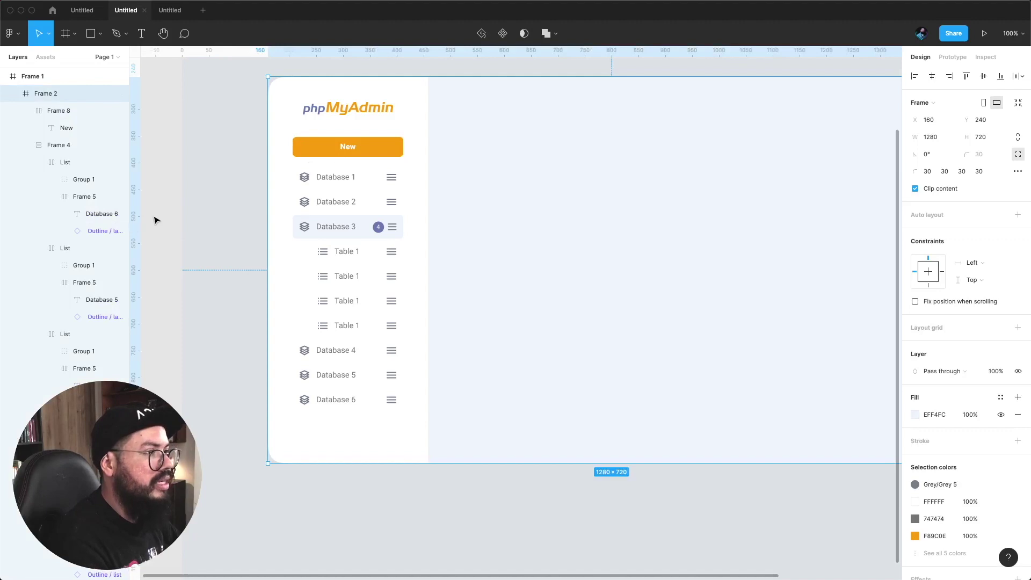
pyautogui.click(157, 245)
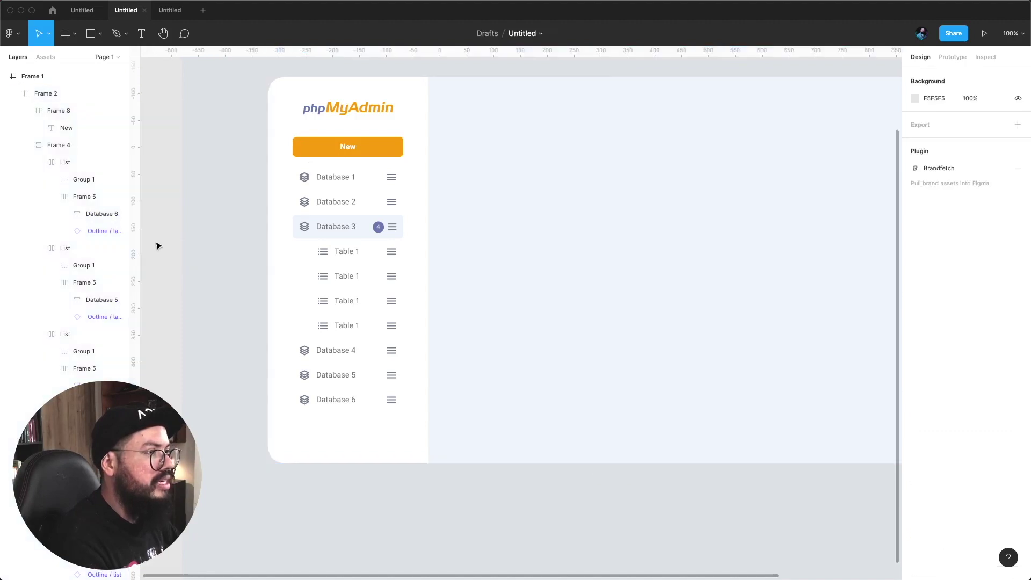
# - Copy the Outline / plus icon into the New button and size it to 20 px
pyautogui.click(170, 10)
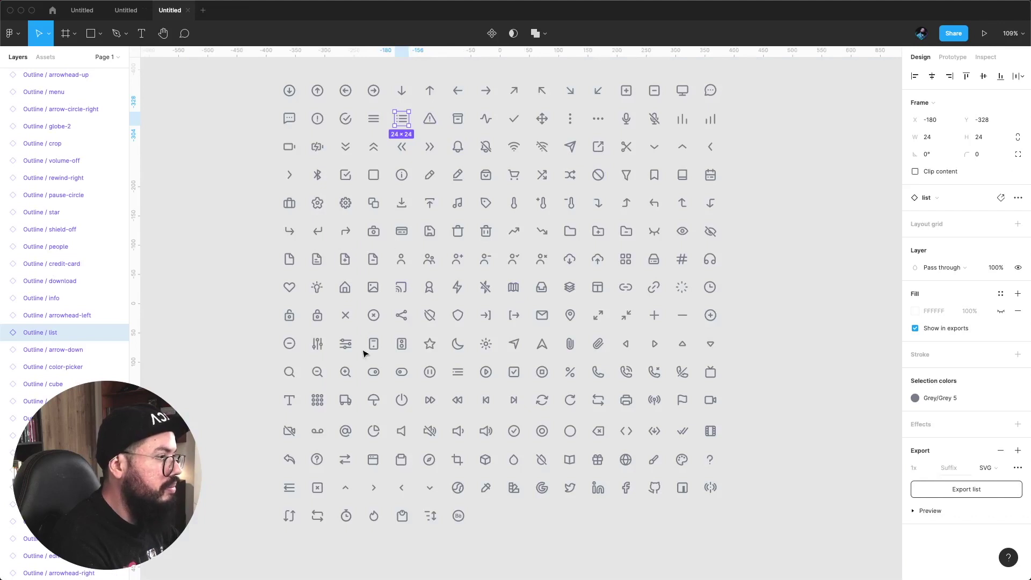
pyautogui.click(654, 315)
pyautogui.click(126, 10)
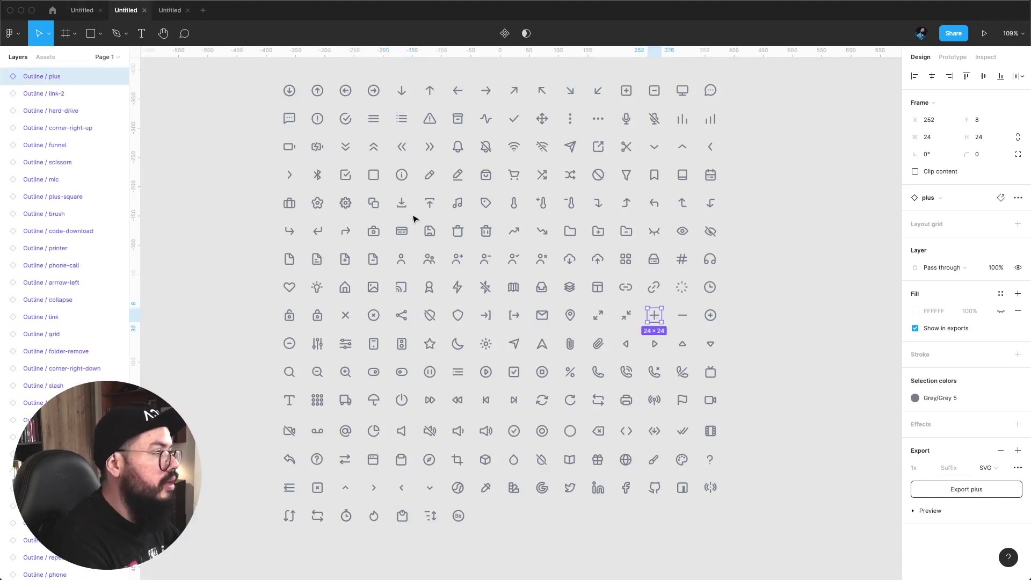
pyautogui.hotkey('ctrl', 'v')
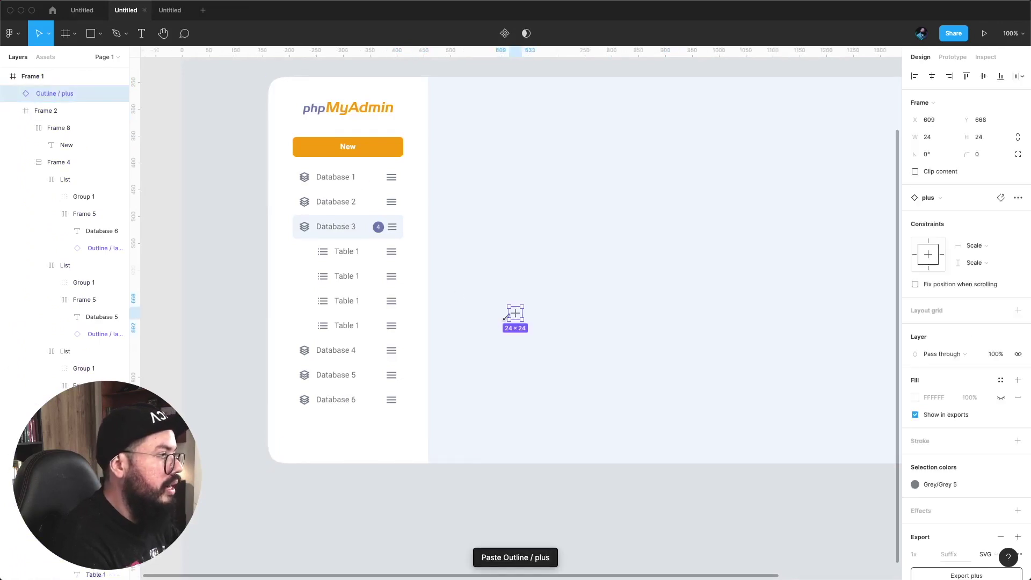
pyautogui.moveTo(520, 318); pyautogui.dragTo(341, 153)
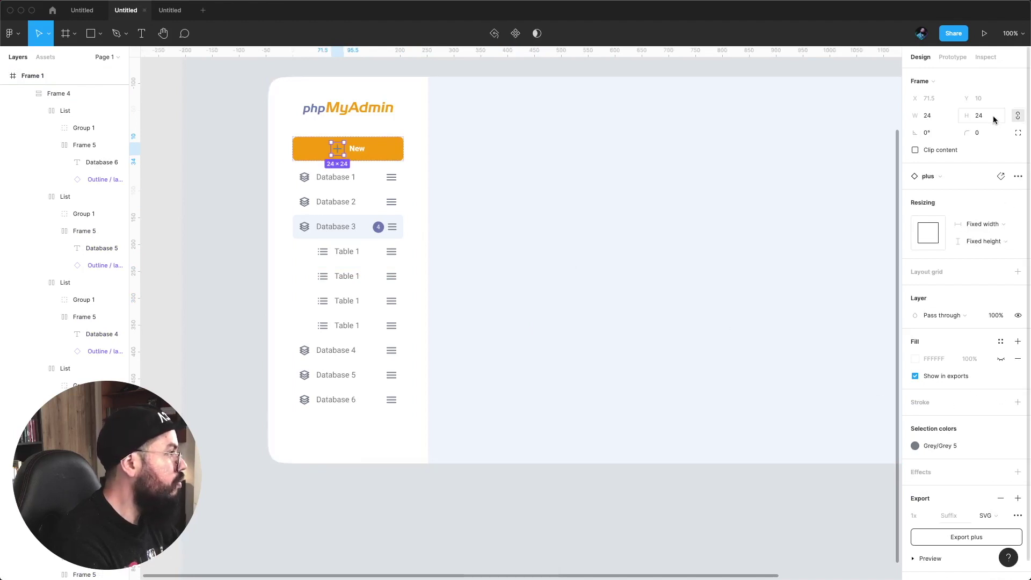
pyautogui.click(1018, 115)
pyautogui.click(983, 115)
pyautogui.write('20')
pyautogui.press('Return')
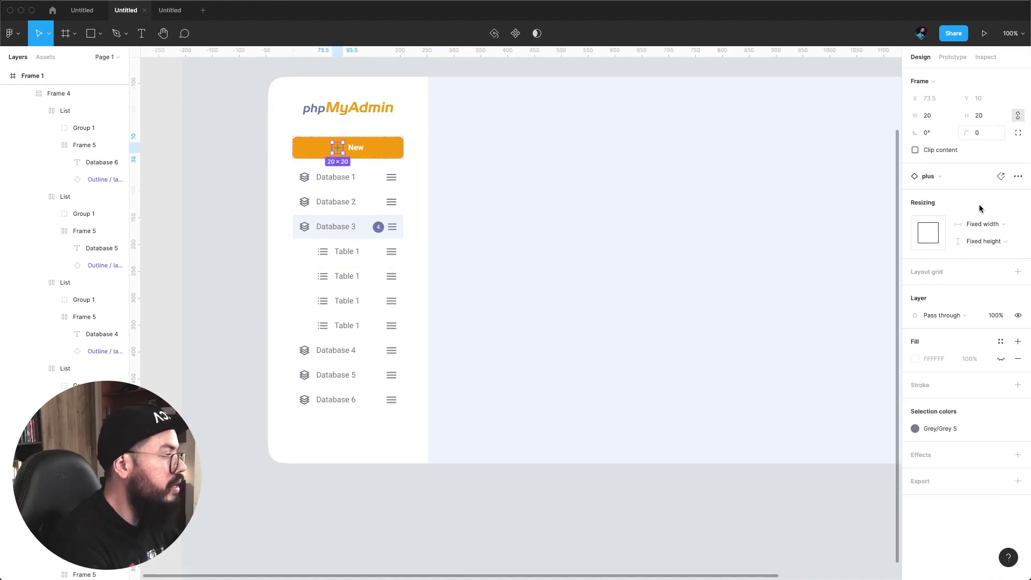
pyautogui.moveTo(959, 429)
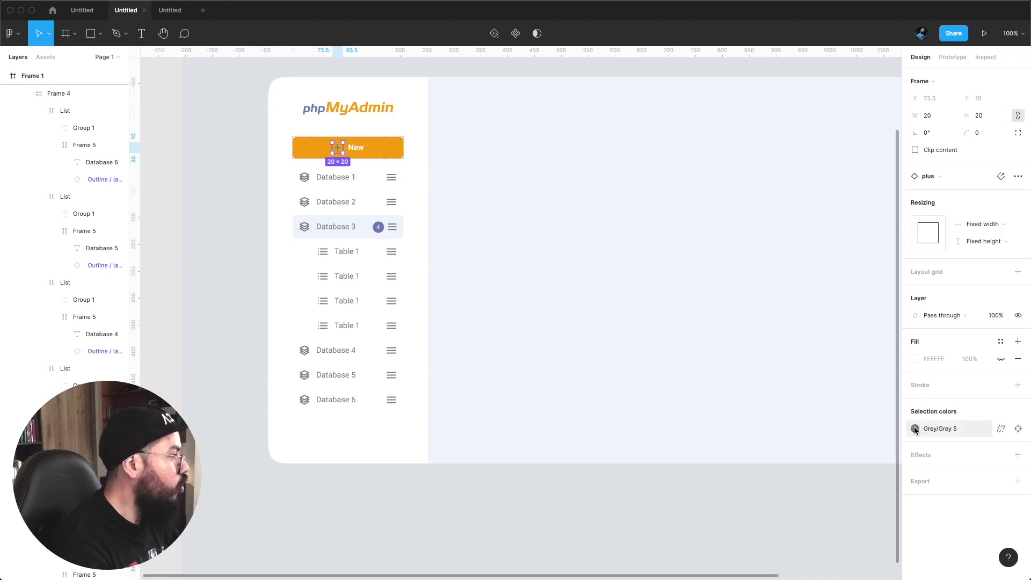
# - Detach the plus icon from Grey 5 and colour it white FFFFFF
pyautogui.click(915, 428)
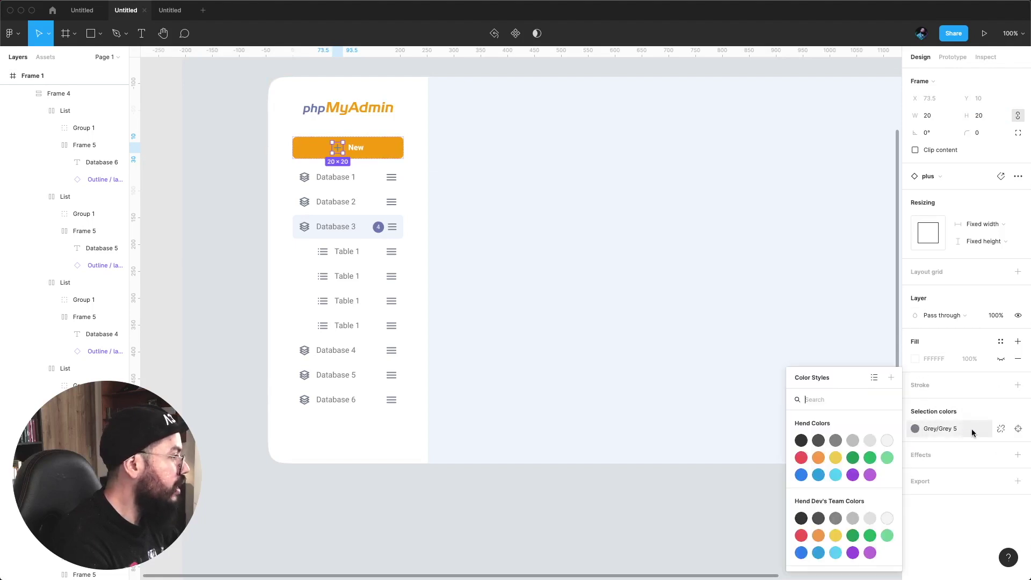
pyautogui.click(1001, 428)
pyautogui.click(915, 428)
pyautogui.write('FFFFFF')
pyautogui.press('Return')
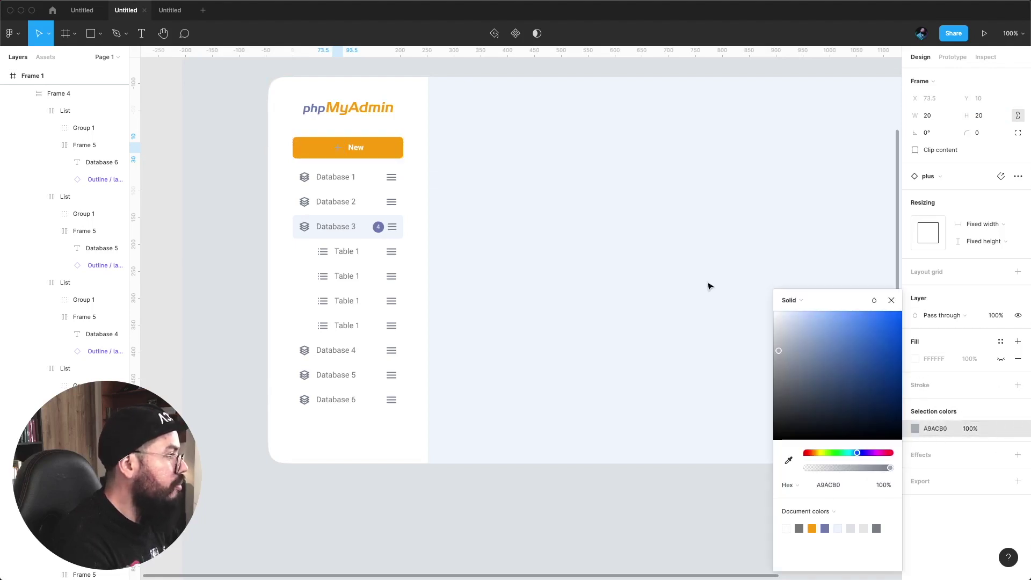
pyautogui.click(161, 205)
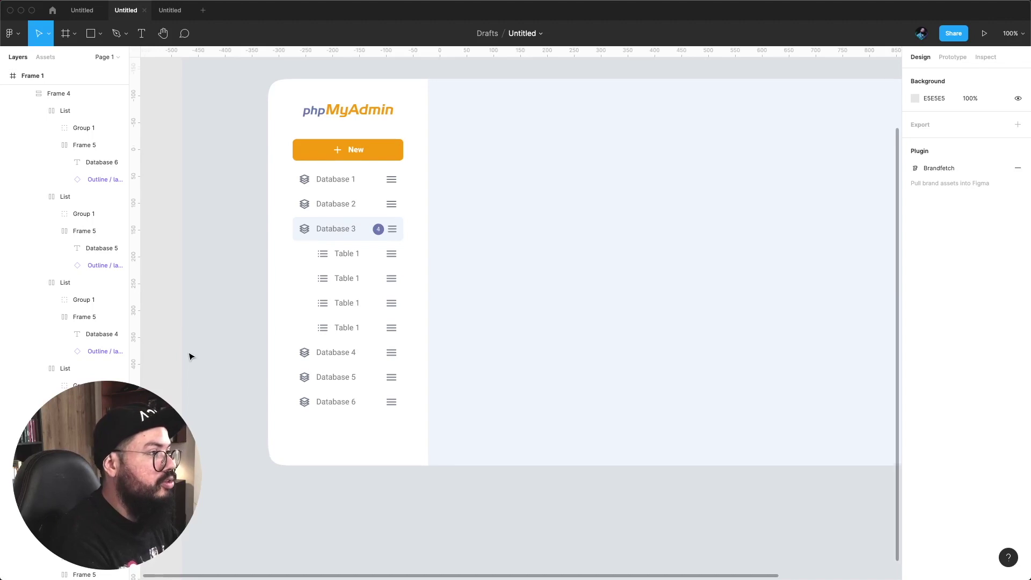
pyautogui.click(364, 151)
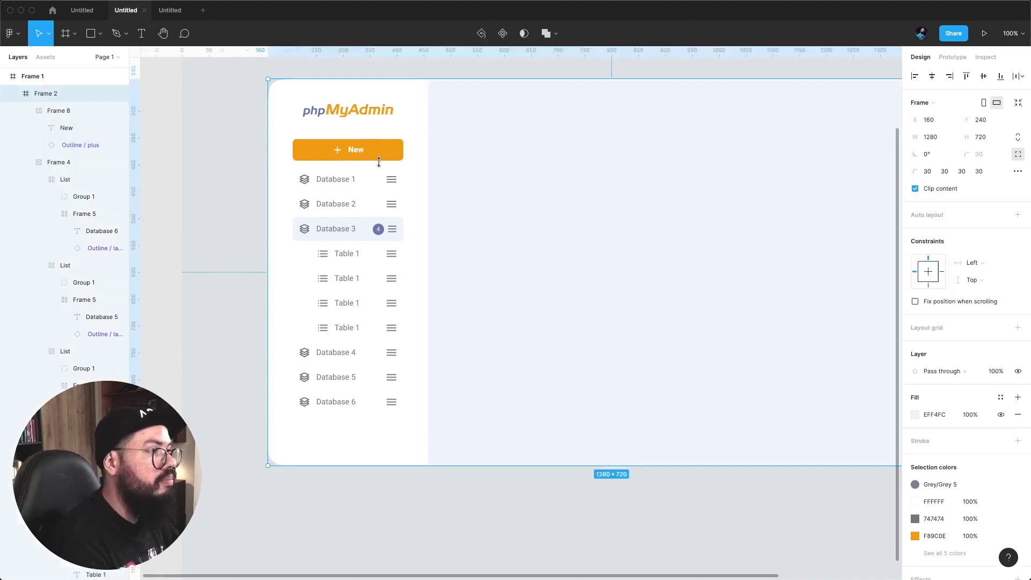
# - Duplicate the New button below Database 6 and relabel it 'Logout'
pyautogui.moveTo(380, 151); pyautogui.dragTo(376, 442)
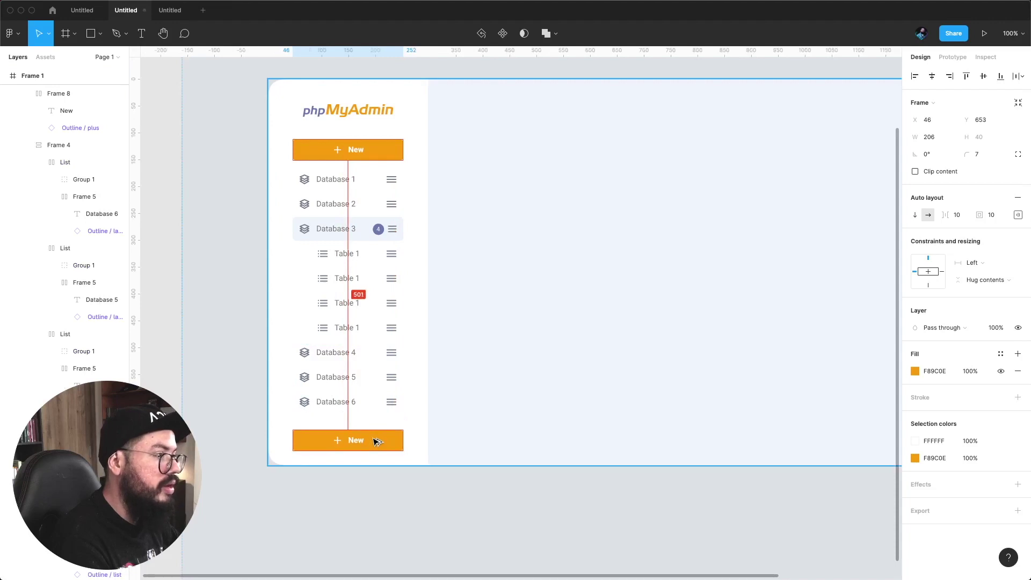
pyautogui.moveTo(378, 441); pyautogui.dragTo(377, 440)
pyautogui.click(357, 442)
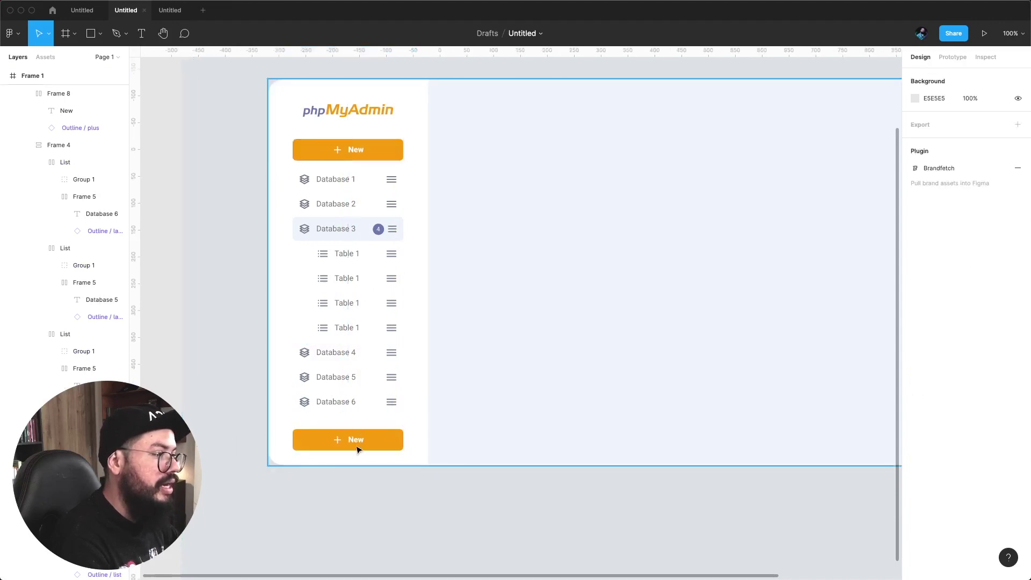
pyautogui.click(358, 442)
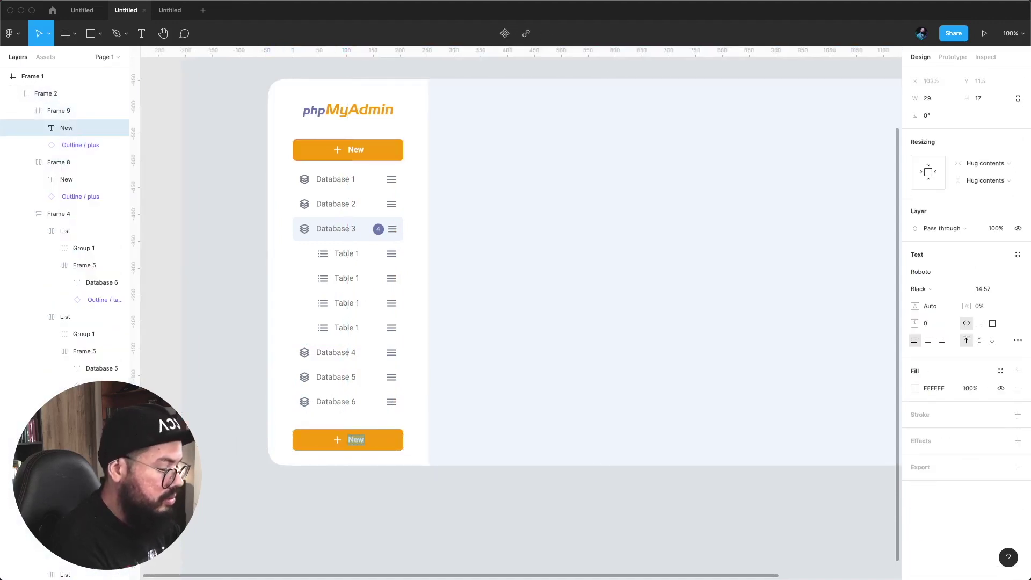
pyautogui.write('LOgout')
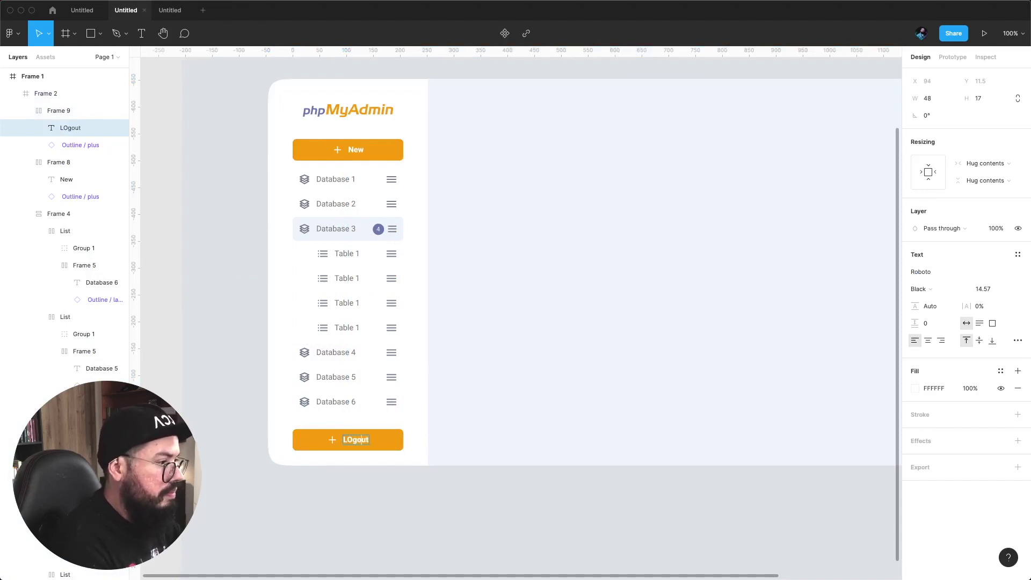
pyautogui.click(353, 440)
pyautogui.press('BackSpace')
pyautogui.write('o')
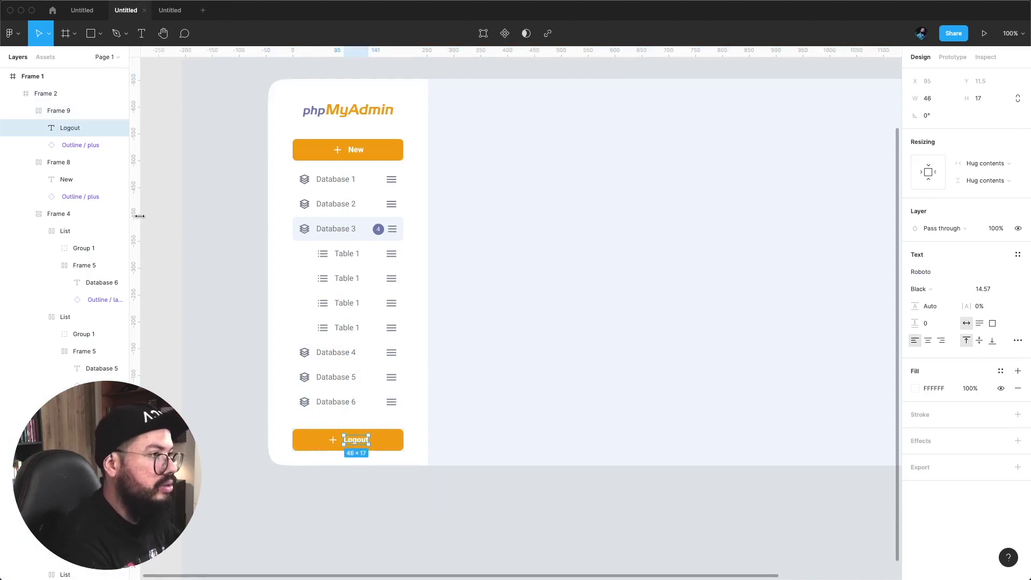
# - Replace the Logout button's plus icon with the log-out icon from the icon set
pyautogui.click(170, 10)
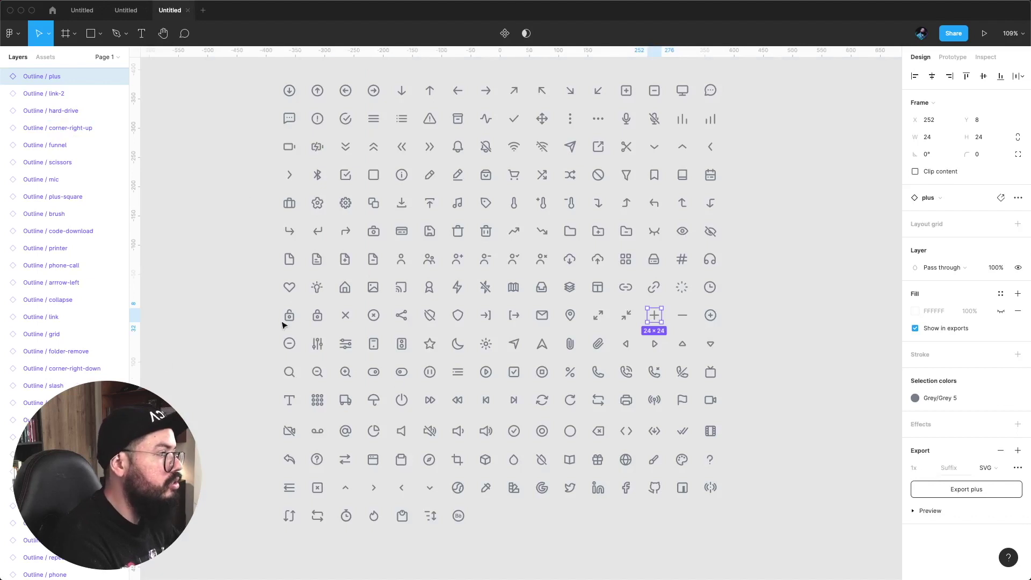
pyautogui.click(248, 318)
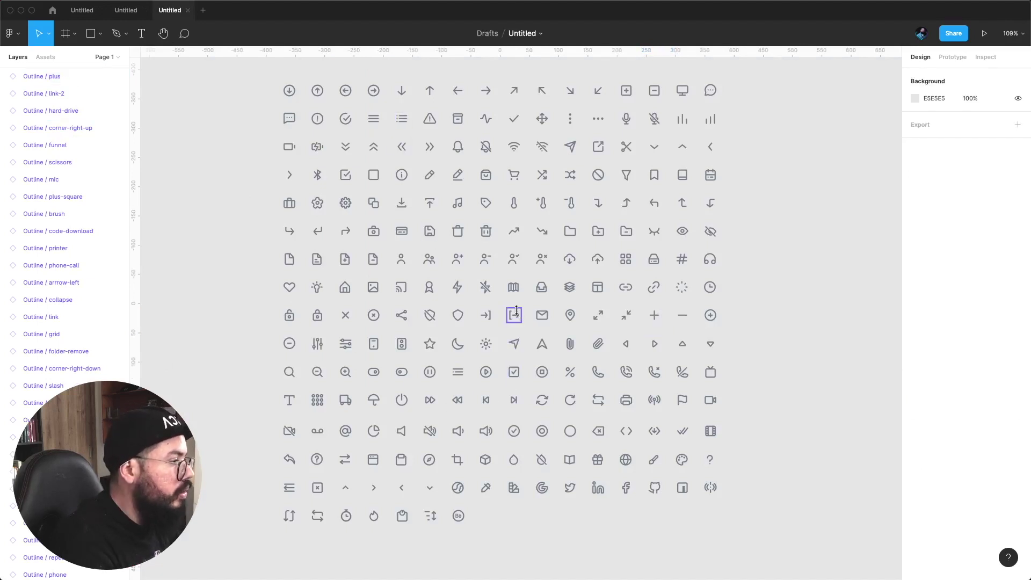
pyautogui.click(514, 316)
pyautogui.click(126, 33)
pyautogui.click(126, 11)
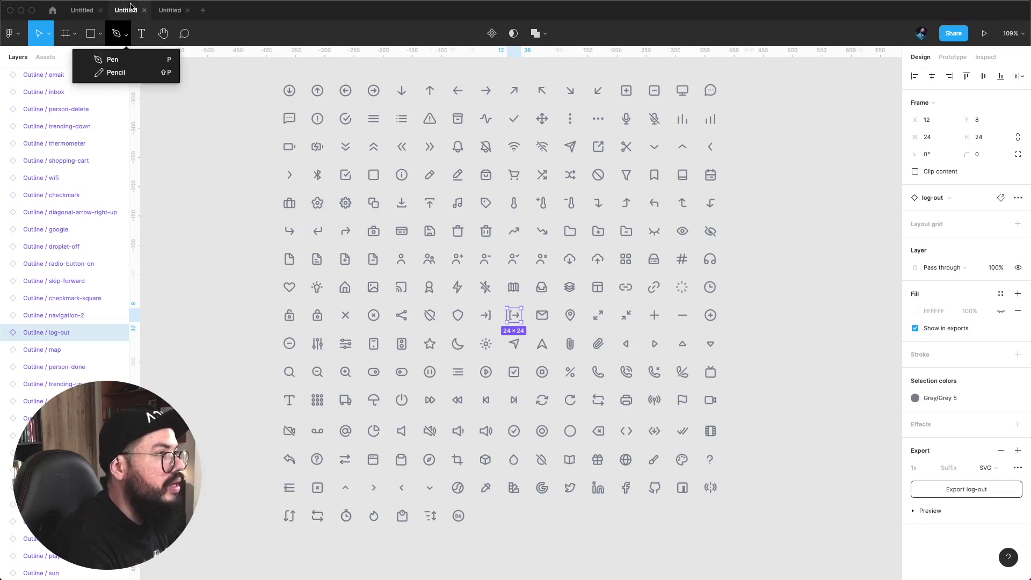
pyautogui.hotkey('ctrl', 'v')
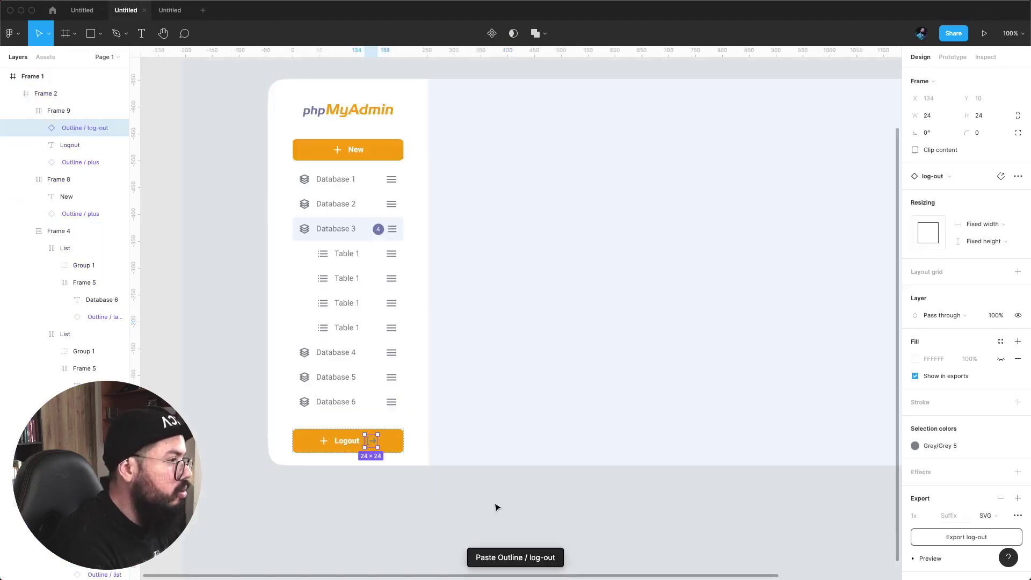
pyautogui.moveTo(372, 441); pyautogui.dragTo(326, 445)
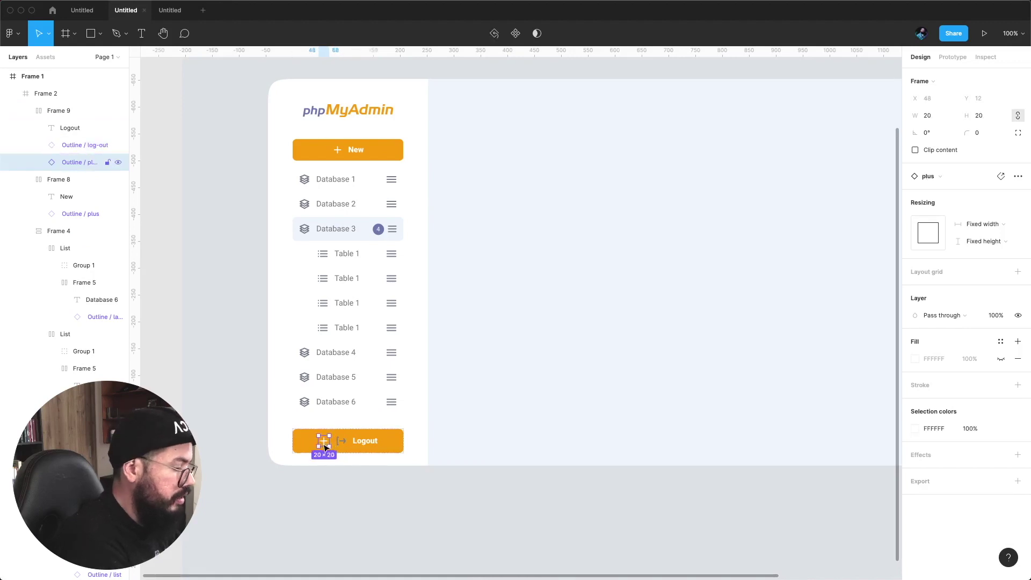
pyautogui.press('Delete')
# - Set the log-out icon height to 20 and detach its Grey 5 colour to make it white
pyautogui.click(334, 441)
pyautogui.doubleClick(333, 440)
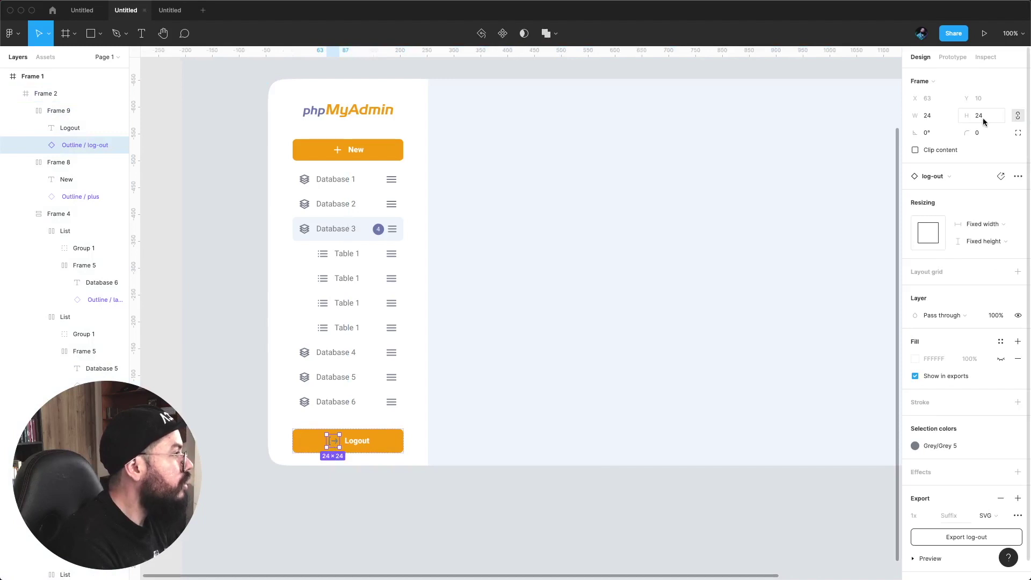
pyautogui.click(979, 116)
pyautogui.write('20')
pyautogui.press('Return')
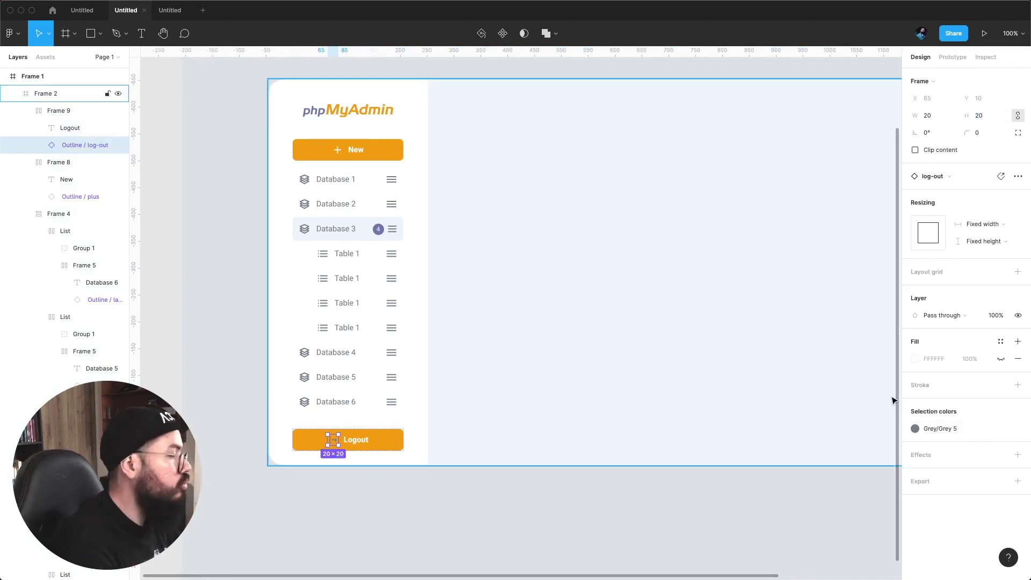
pyautogui.click(994, 428)
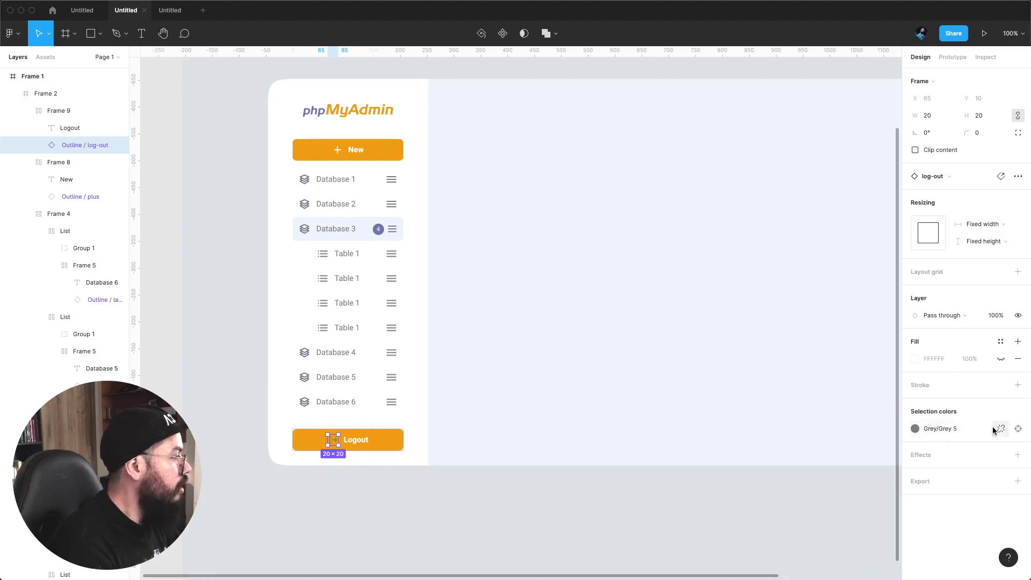
pyautogui.click(920, 433)
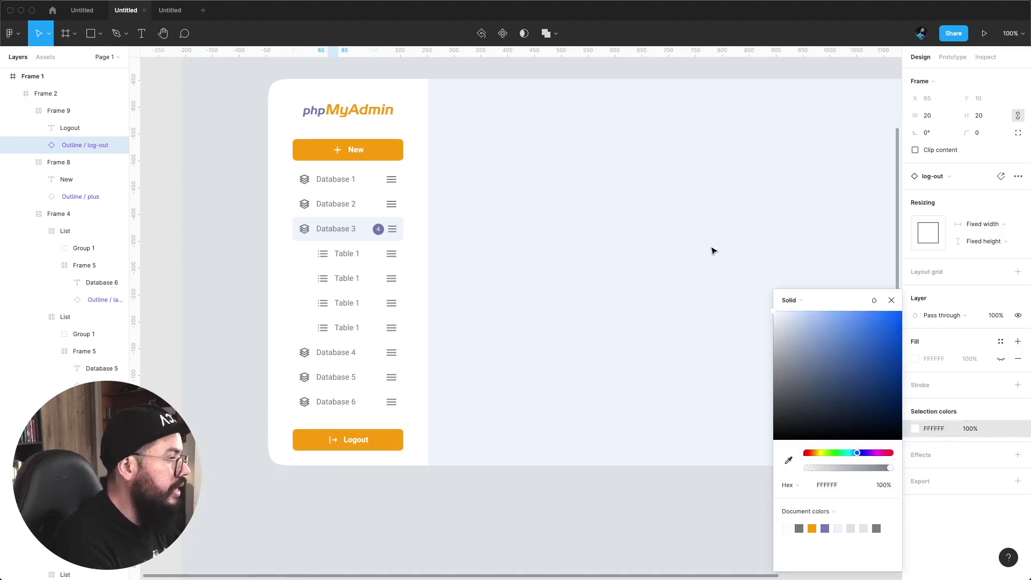
pyautogui.click(557, 520)
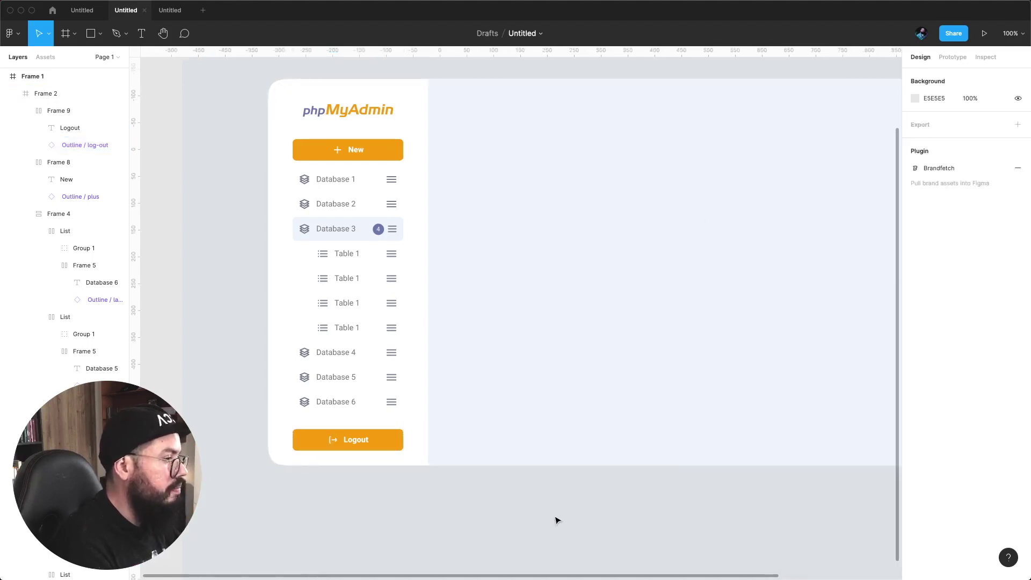
pyautogui.doubleClick(394, 444)
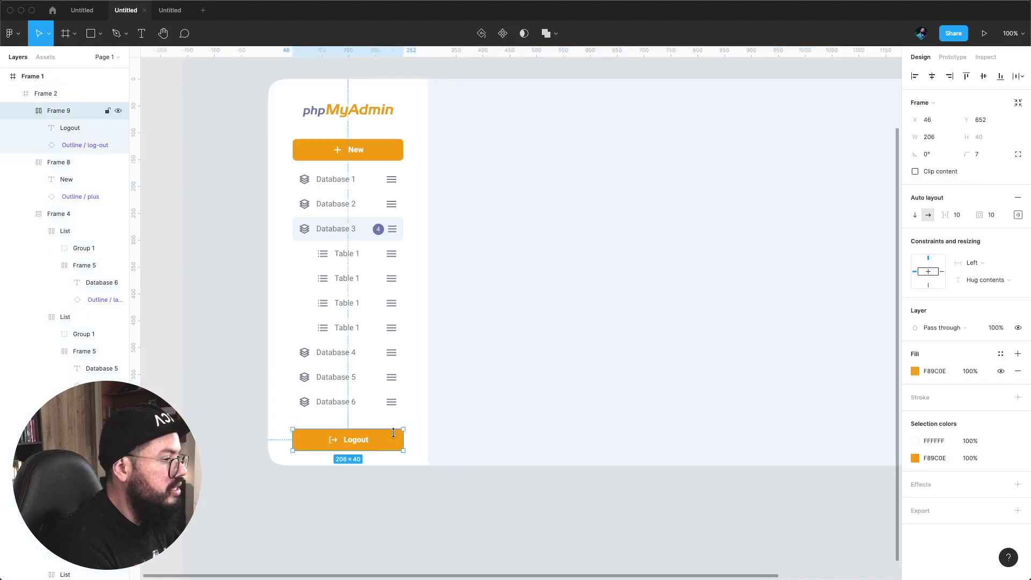
pyautogui.click(915, 459)
pyautogui.click(823, 527)
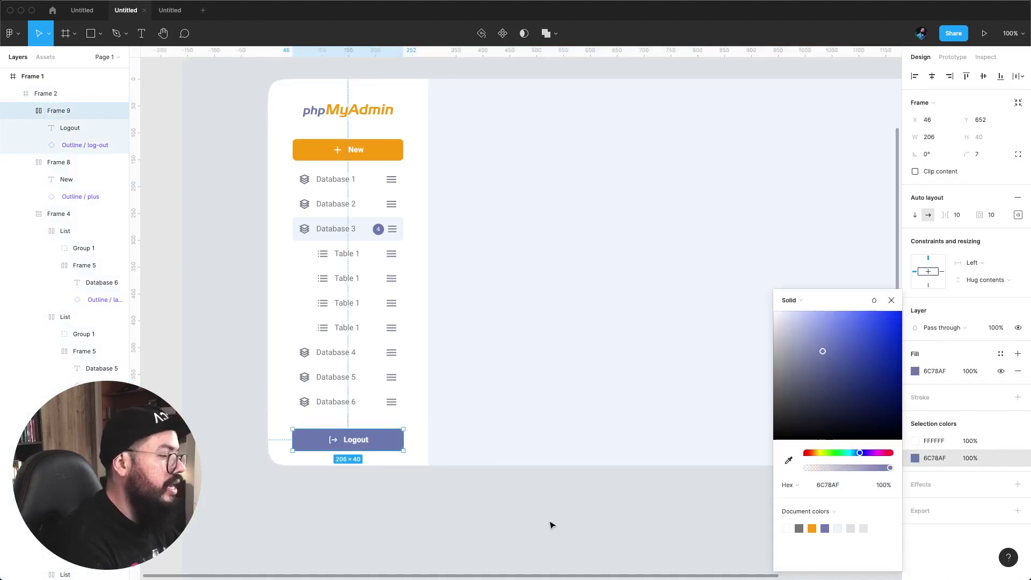
pyautogui.click(581, 506)
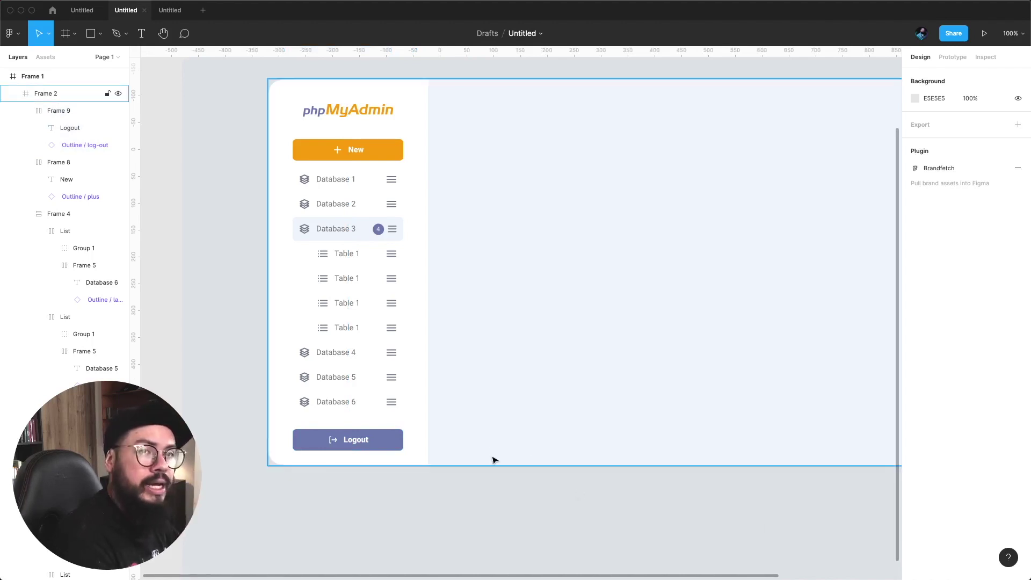
pyautogui.moveTo(583, 509)
pyautogui.mouseDown()
pyautogui.moveTo(548, 504)
pyautogui.moveTo(571, 517)
pyautogui.mouseUp()
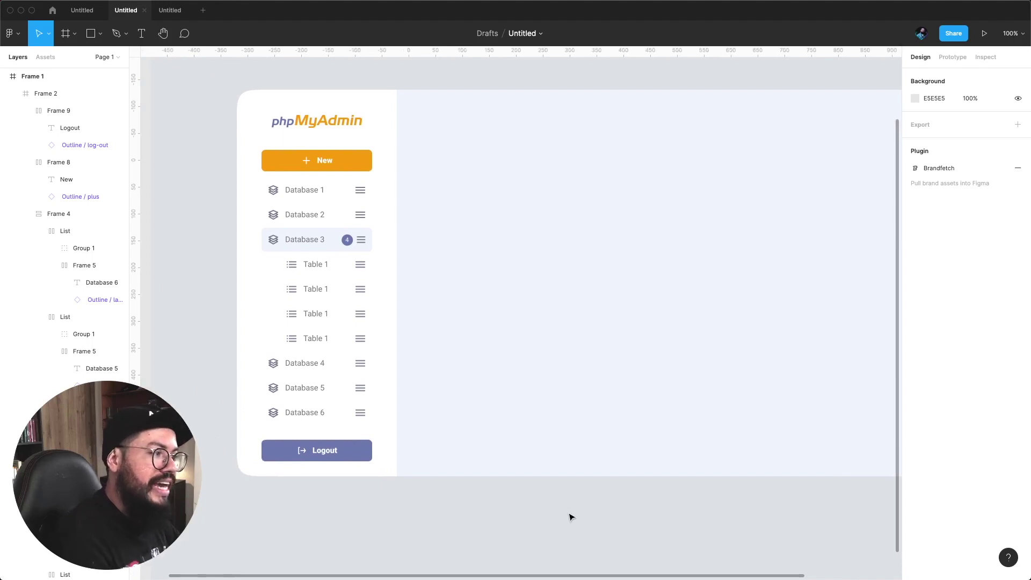
pyautogui.click(341, 458)
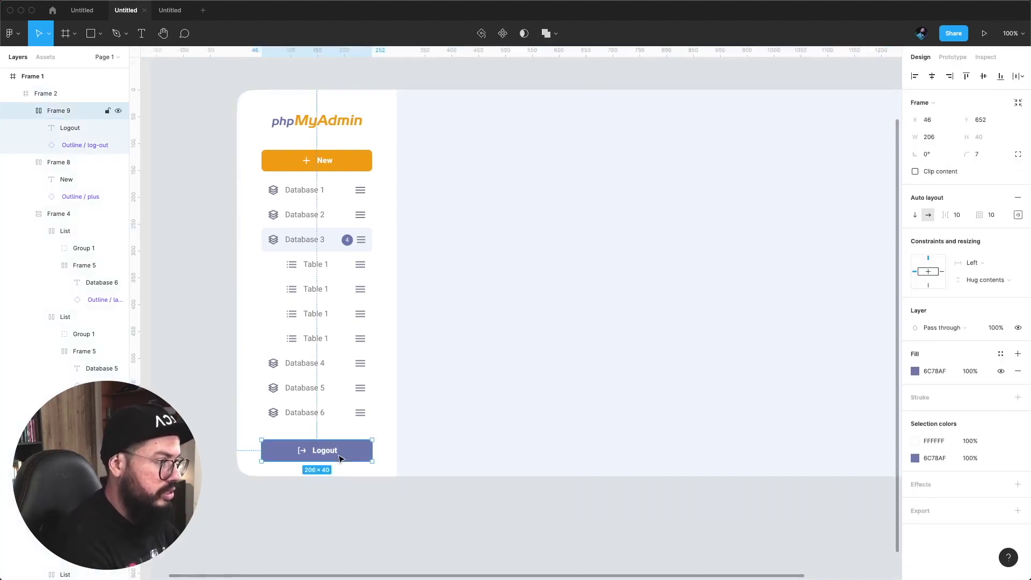
pyautogui.click(328, 377)
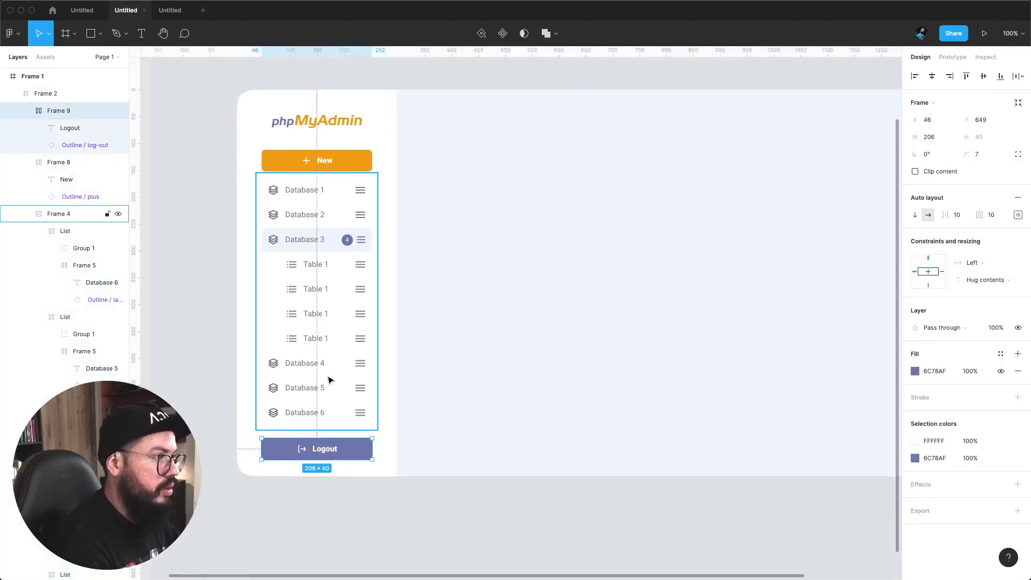
pyautogui.click(252, 290)
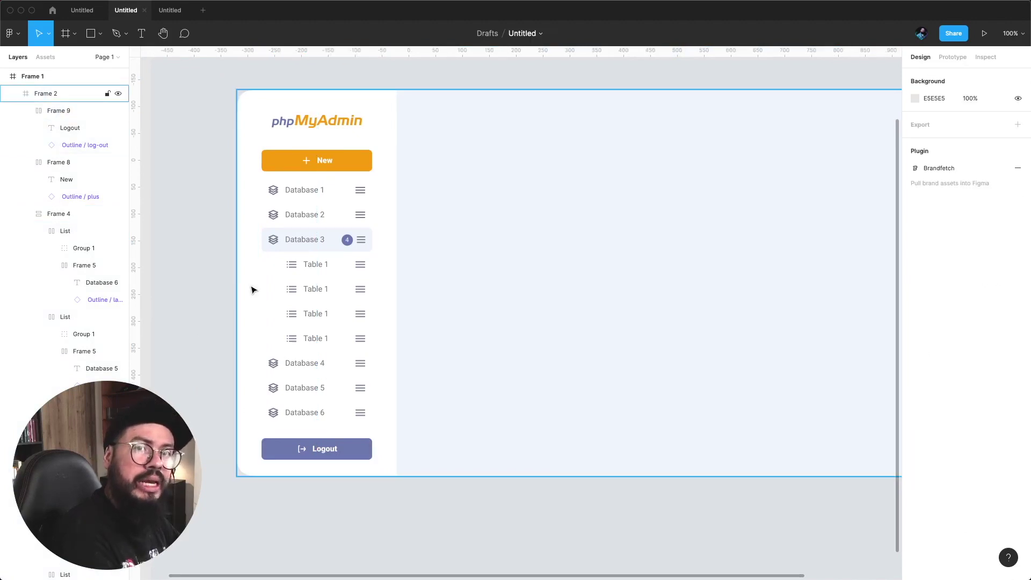
pyautogui.click(488, 500)
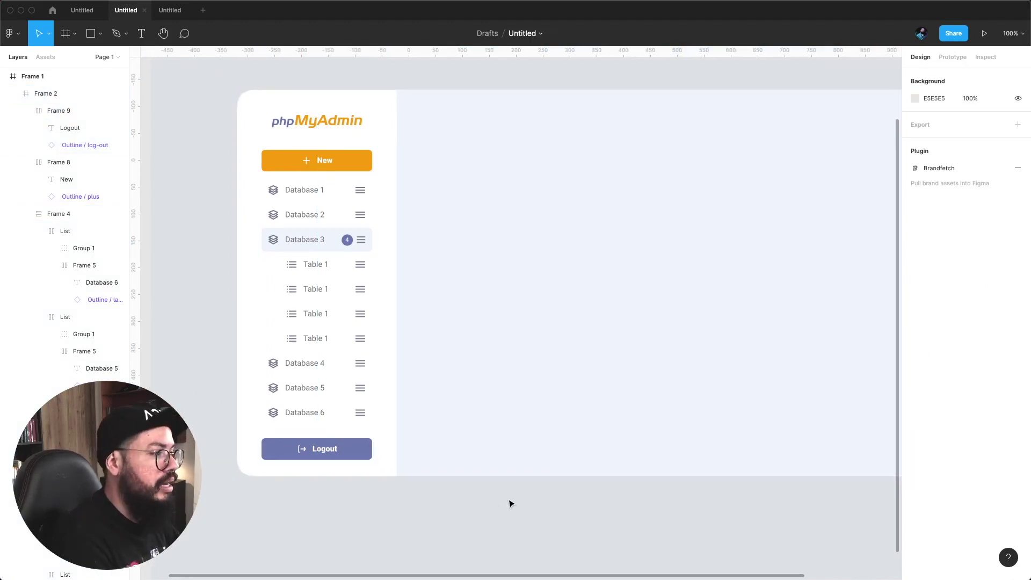
pyautogui.hscroll(3, 508, 501)
pyautogui.hscroll(2, 492, 500)
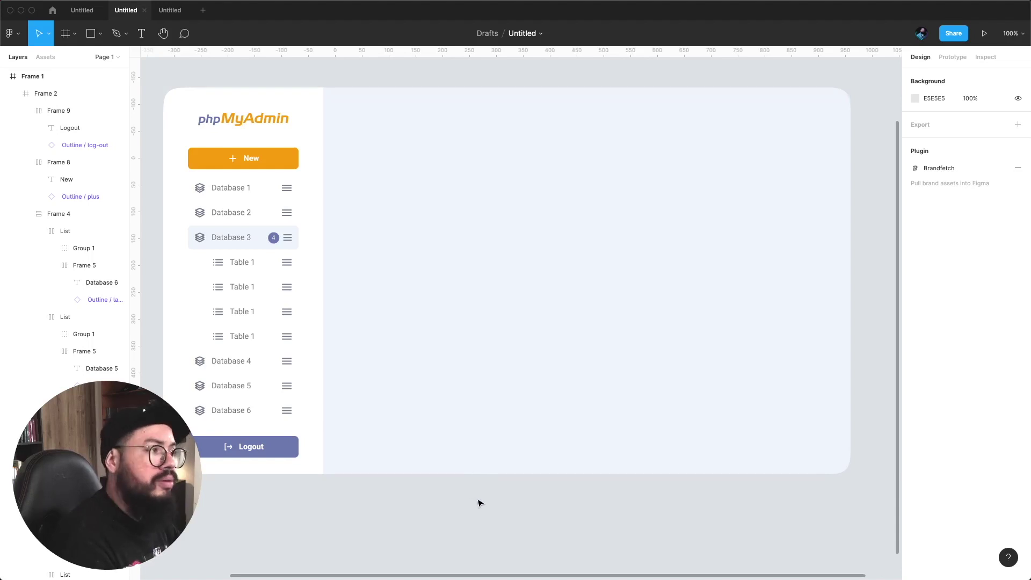
pyautogui.click(538, 293)
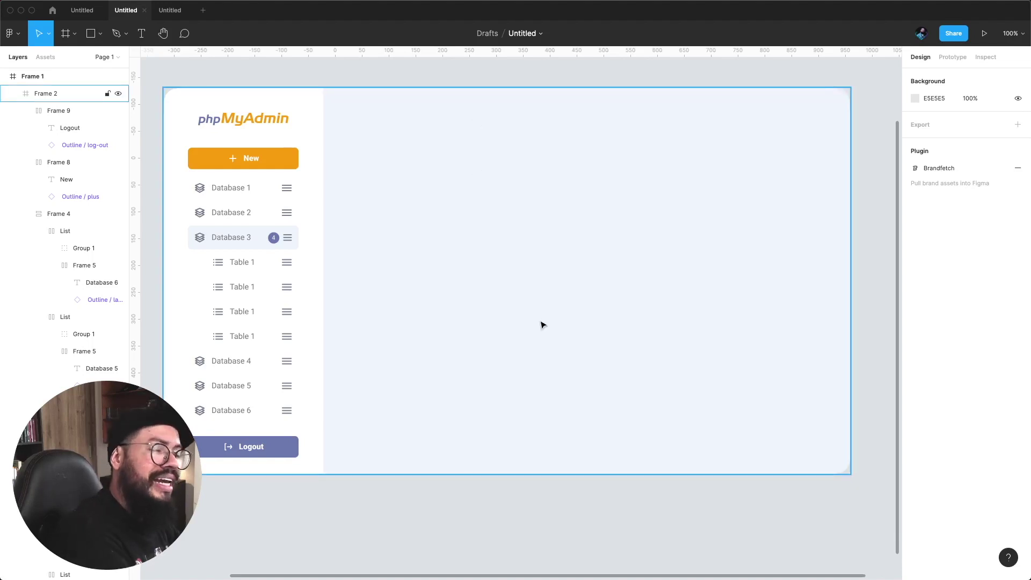
pyautogui.click(399, 72)
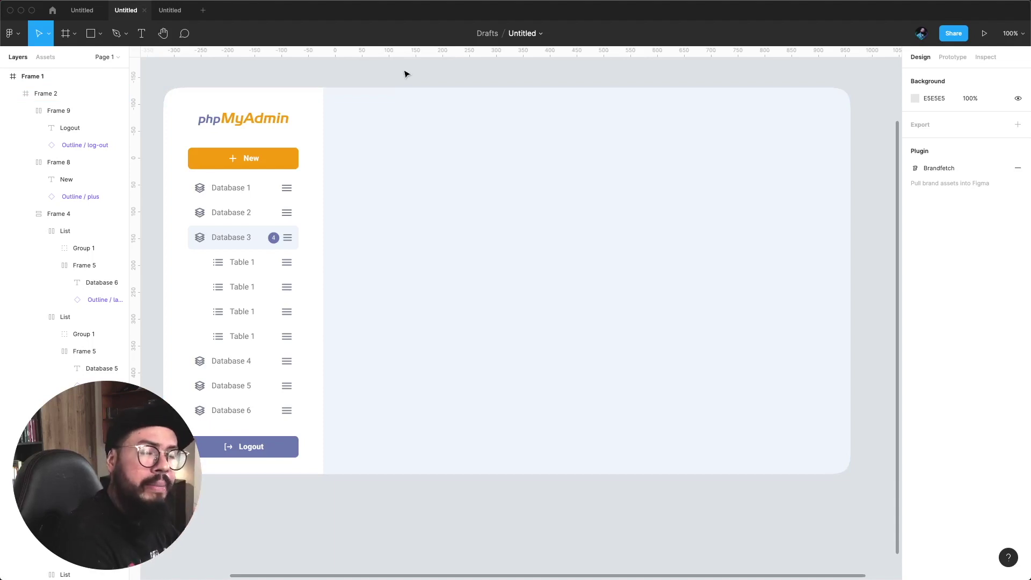
pyautogui.click(188, 138)
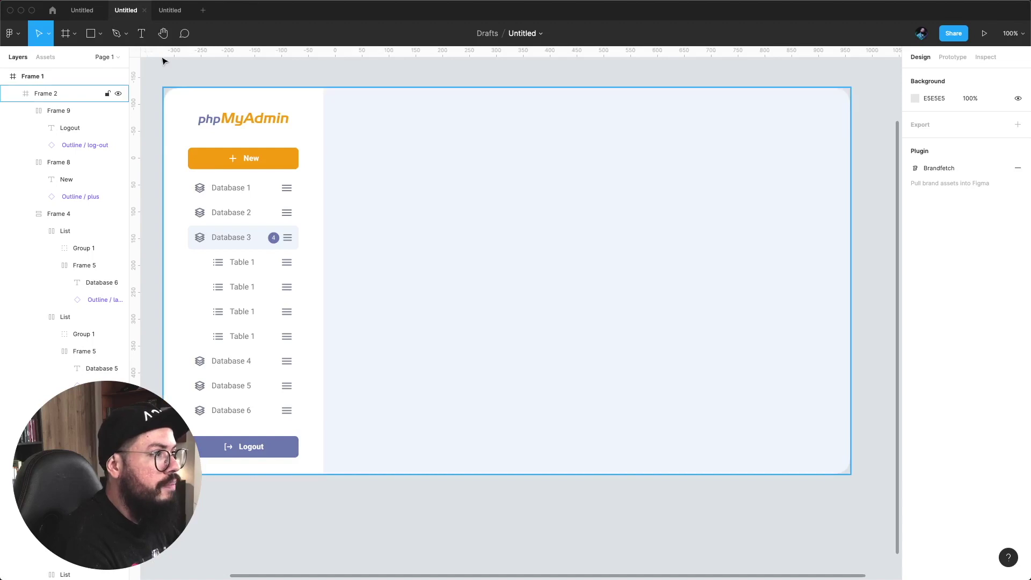
# - Alt-drag a copy of the Logout button to the content area's top and relabel it 'Server: Localhost:8000'
pyautogui.click(208, 454)
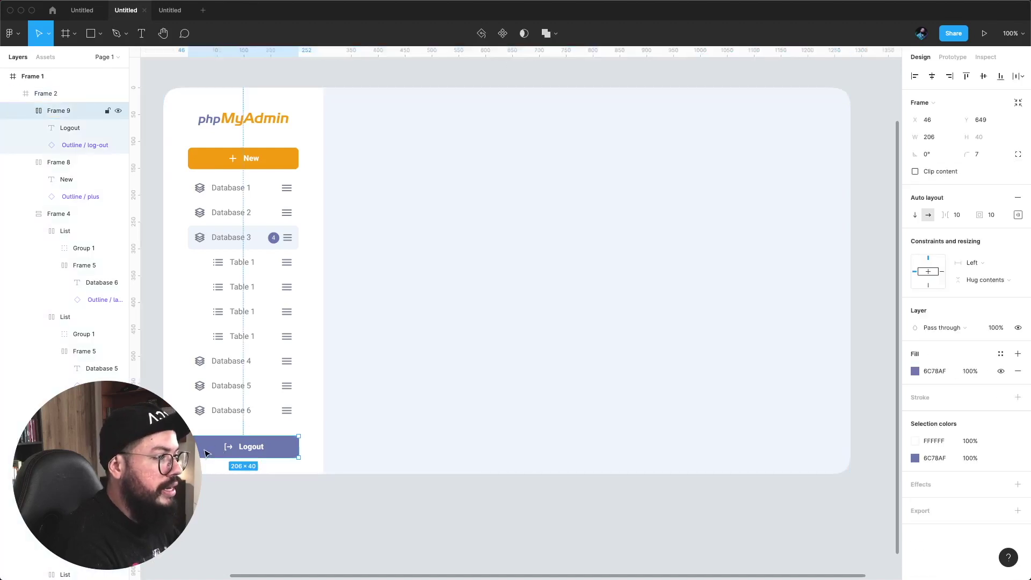
pyautogui.moveTo(203, 454); pyautogui.dragTo(353, 116)
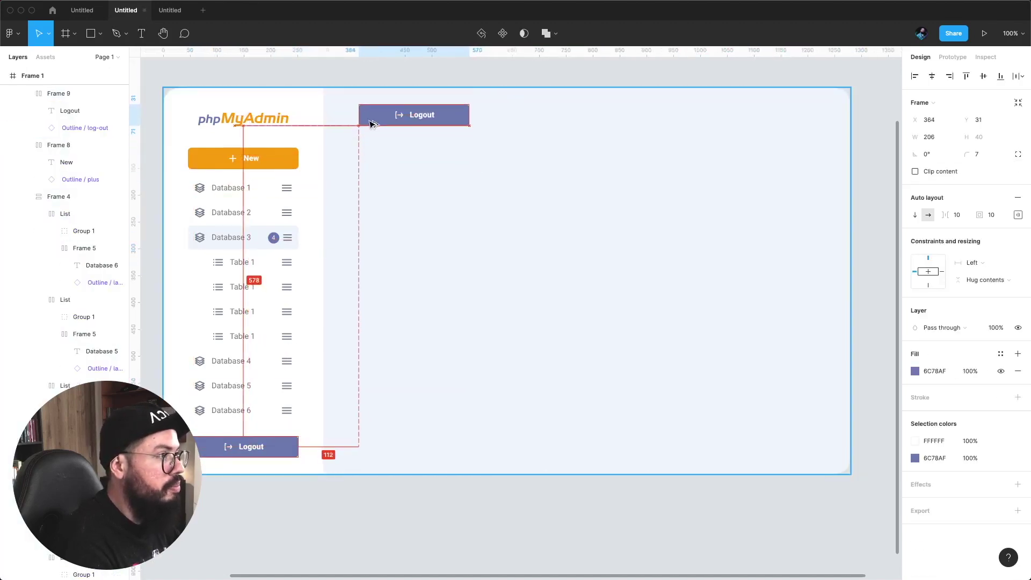
pyautogui.doubleClick(389, 110)
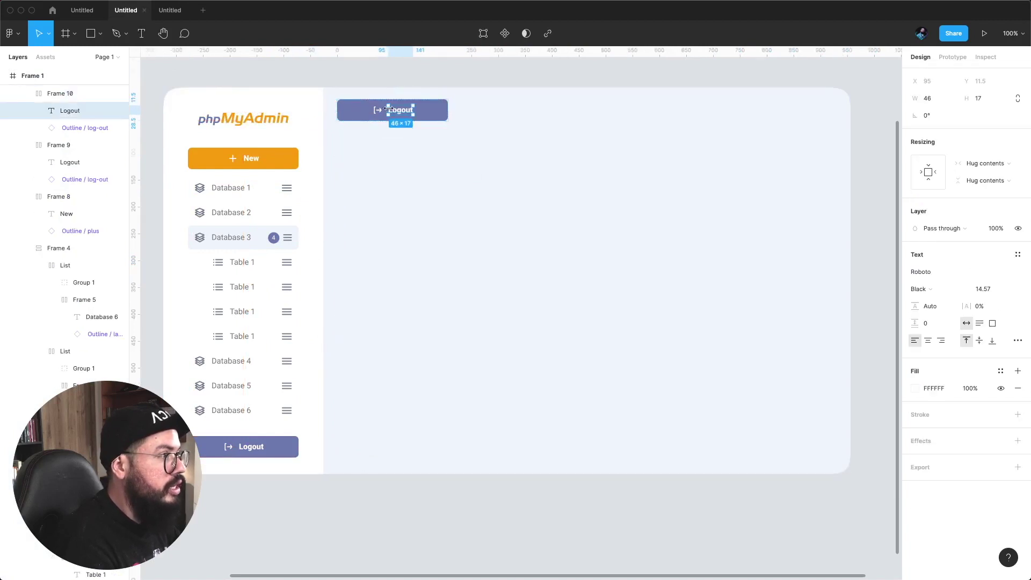
pyautogui.press('Return')
pyautogui.write('Lo')
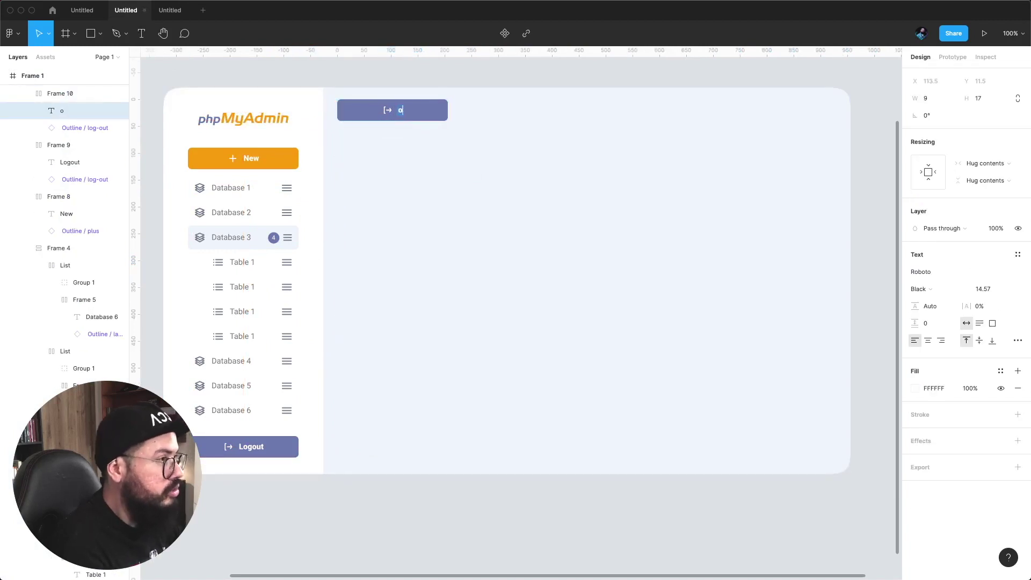
pyautogui.write('calhost:')
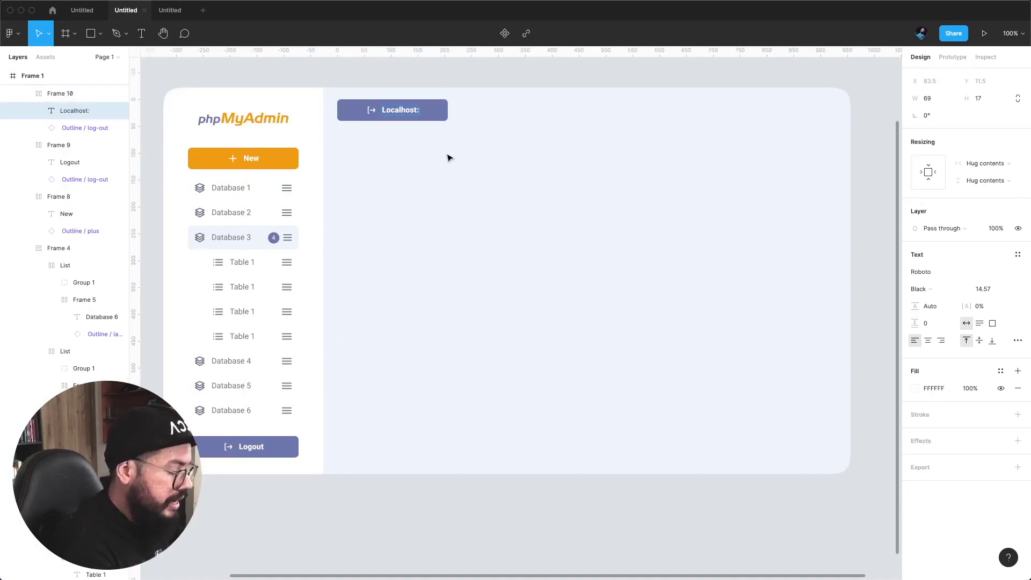
pyautogui.write('8000')
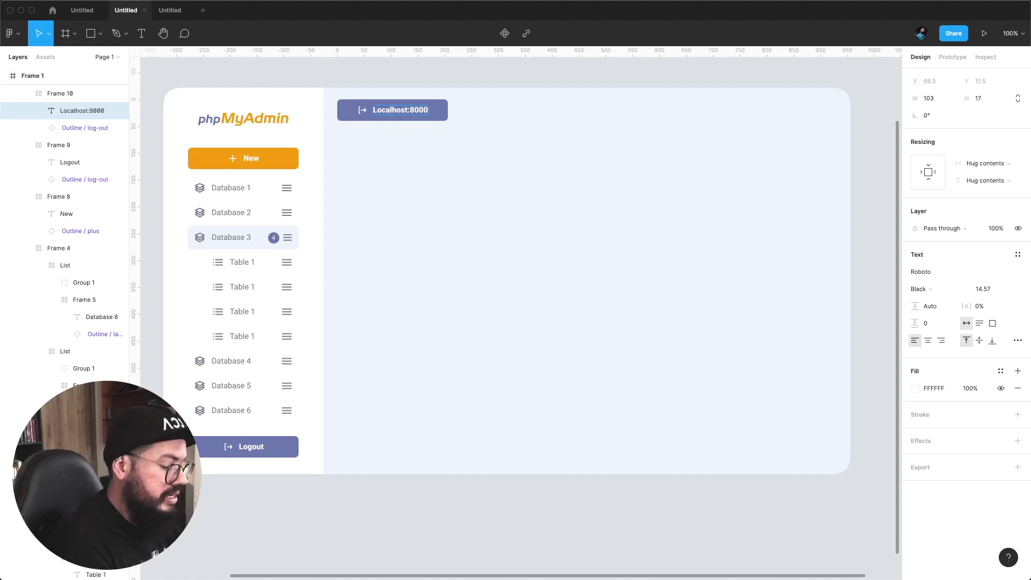
pyautogui.press('Home')
pyautogui.write('Server:')
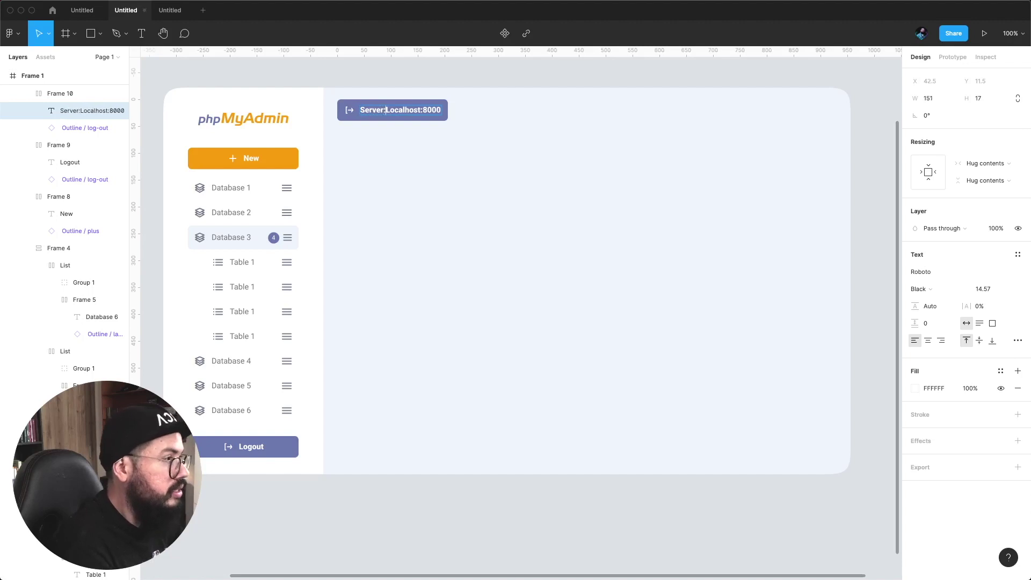
pyautogui.press('Escape')
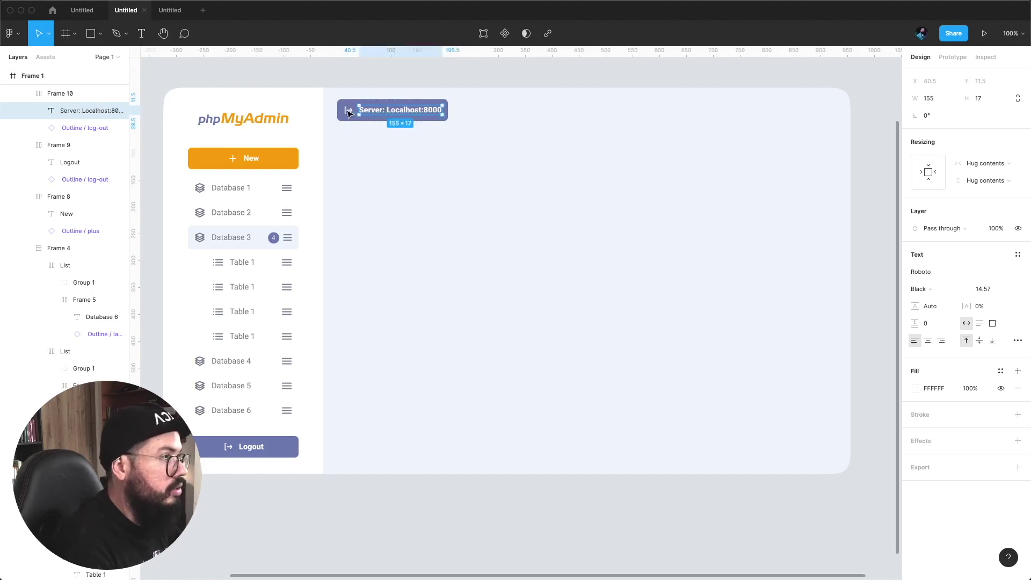
# - Delete the log-out icon from the server label and give its frame a white FFFFFF fill
pyautogui.click(348, 111)
pyautogui.press('BackSpace')
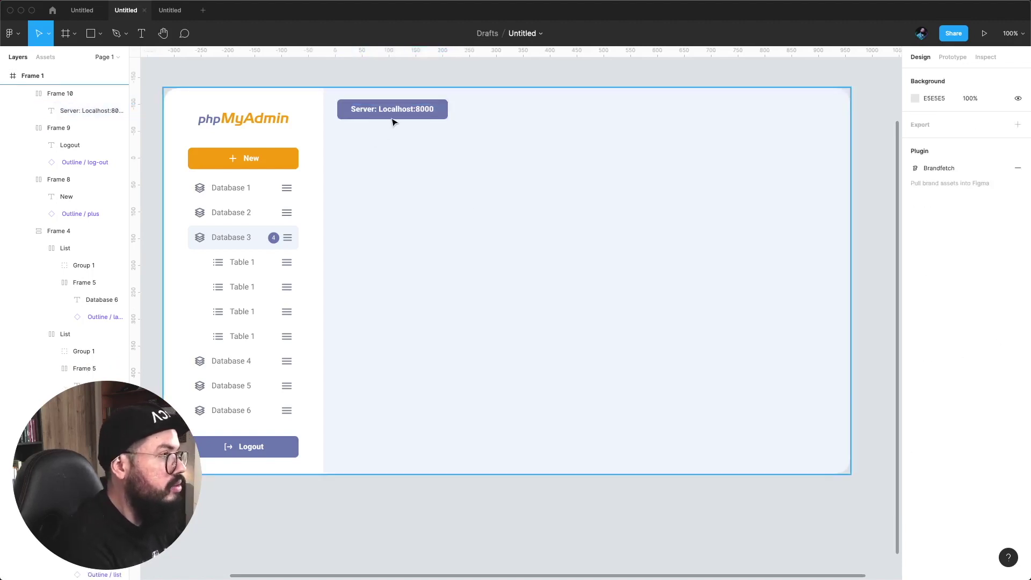
pyautogui.click(399, 118)
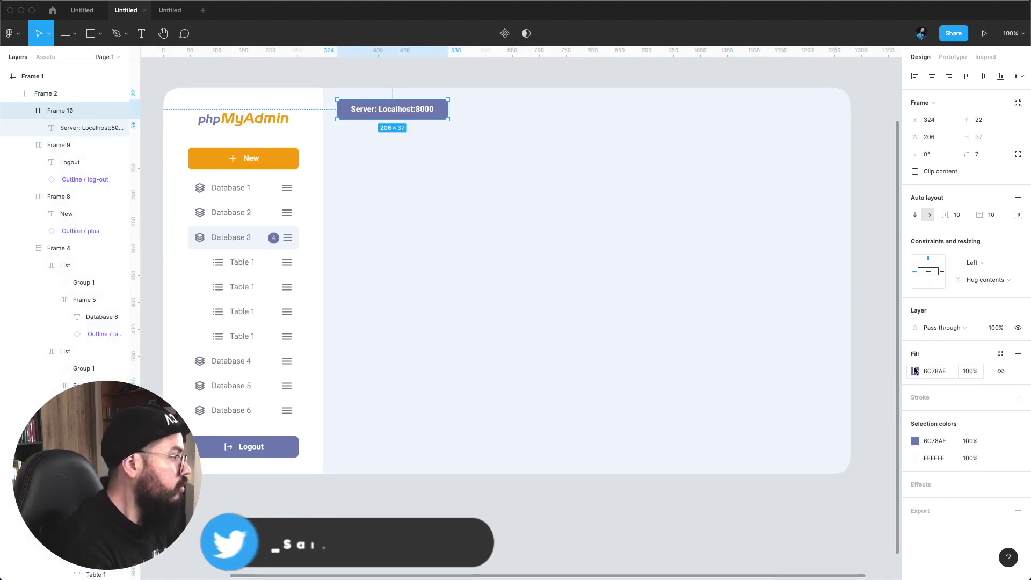
pyautogui.click(915, 371)
pyautogui.write('ffffff')
pyautogui.press('Return')
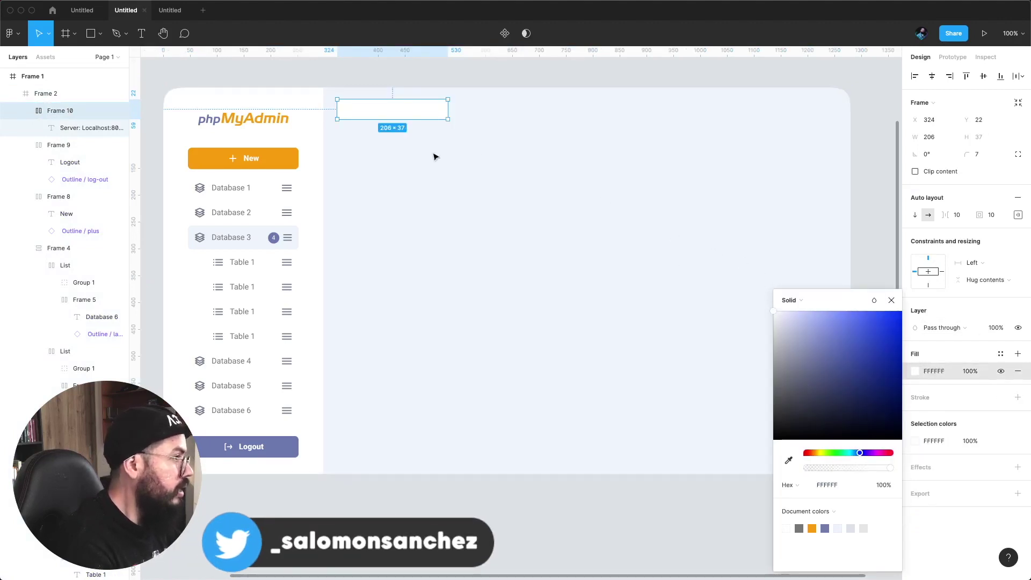
# - Make the 'Server: Localhost:8000' text grey (B2B2B2), then reposition the canvas view
pyautogui.doubleClick(393, 110)
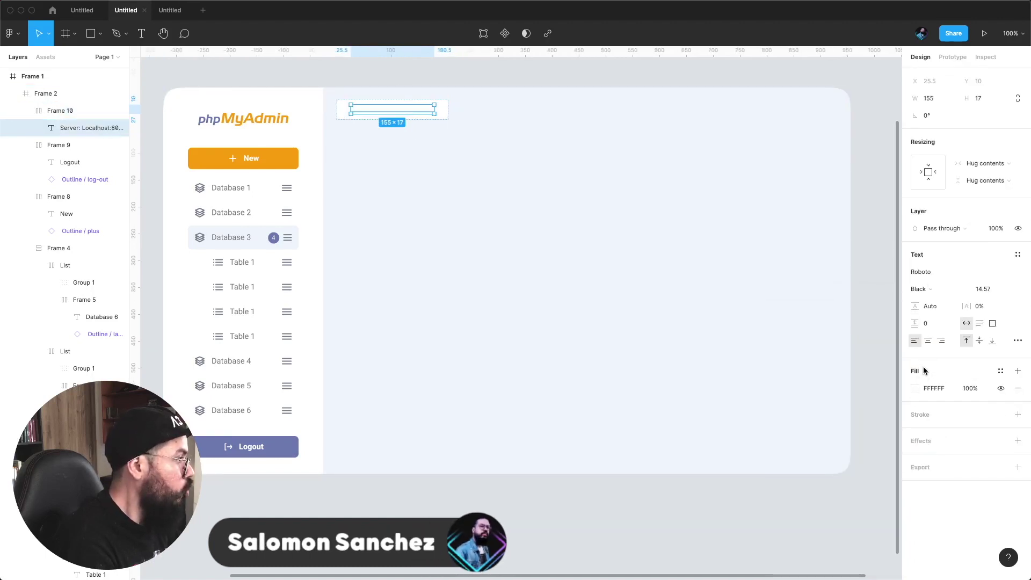
pyautogui.click(915, 388)
pyautogui.moveTo(806, 422); pyautogui.dragTo(765, 359)
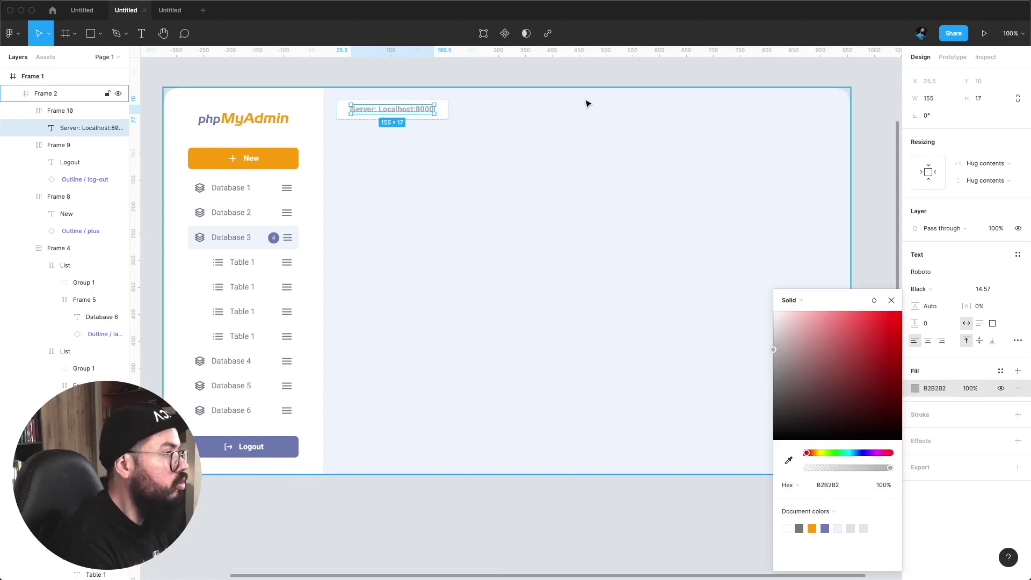
pyautogui.click(575, 79)
pyautogui.scroll(1, 465, 350)
pyautogui.scroll(2, 465, 349)
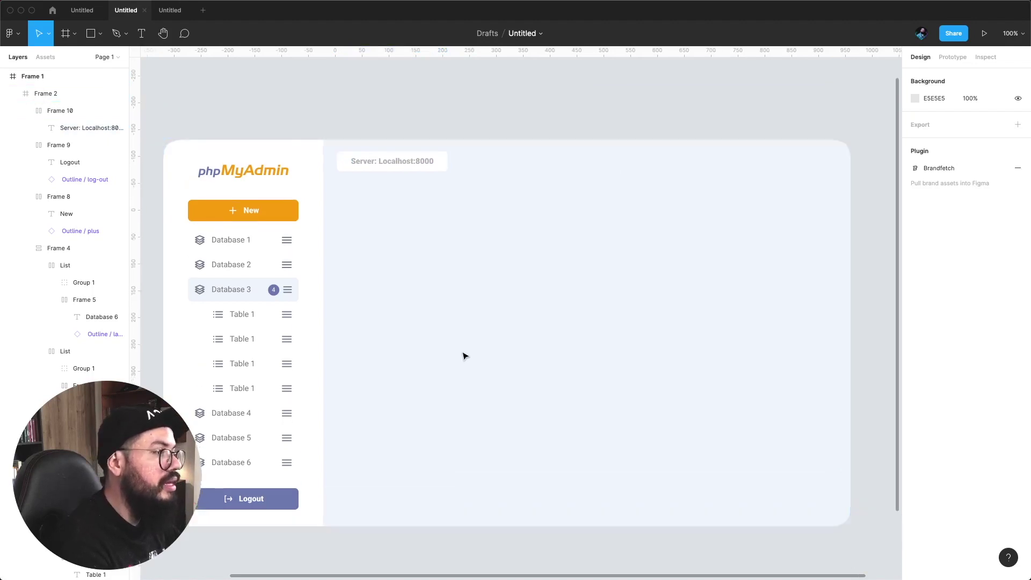
pyautogui.scroll(1, 465, 352)
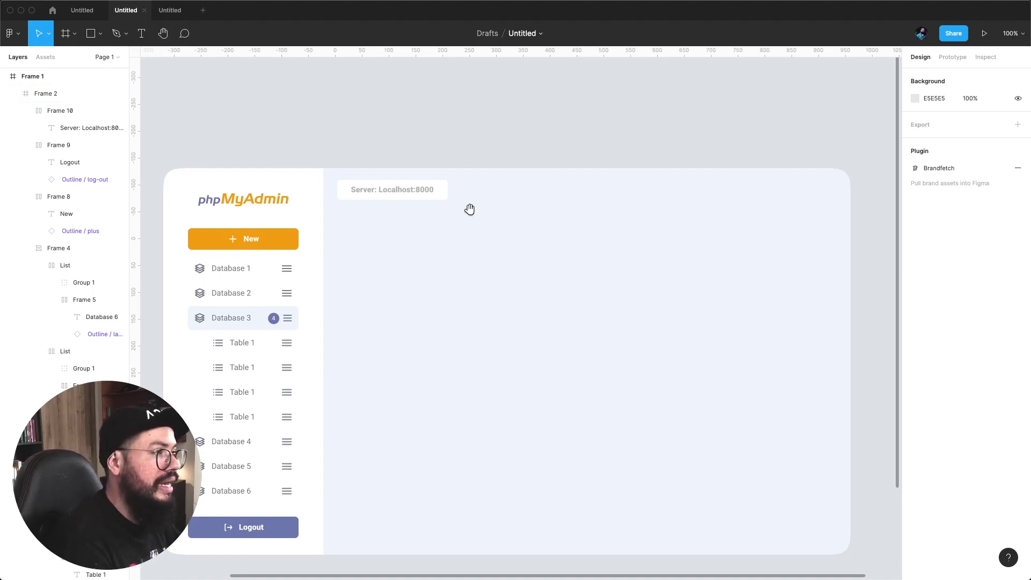
pyautogui.moveTo(470, 231)
pyautogui.mouseDown()
pyautogui.moveTo(454, 198)
pyautogui.moveTo(429, 198)
pyautogui.mouseUp()
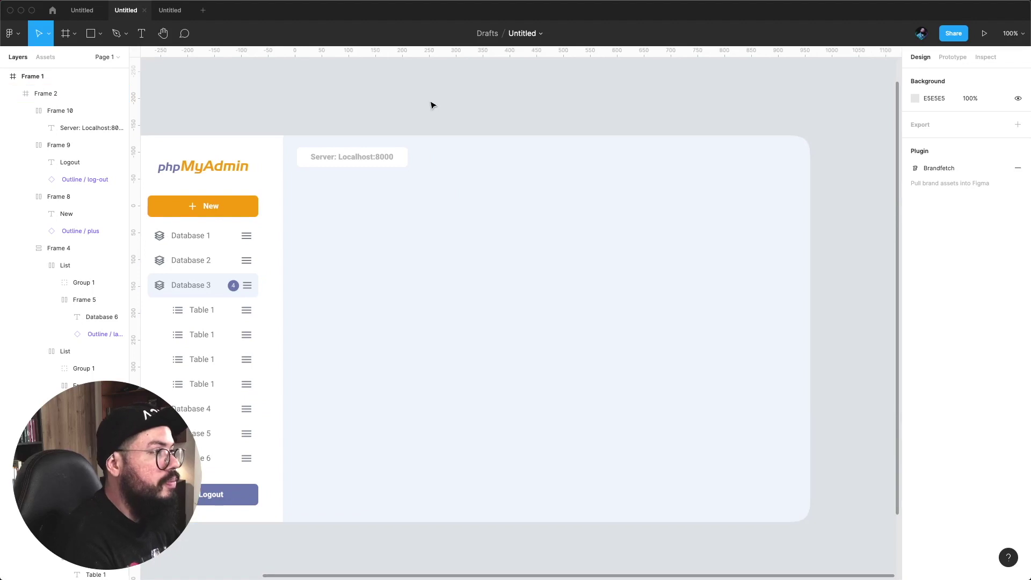
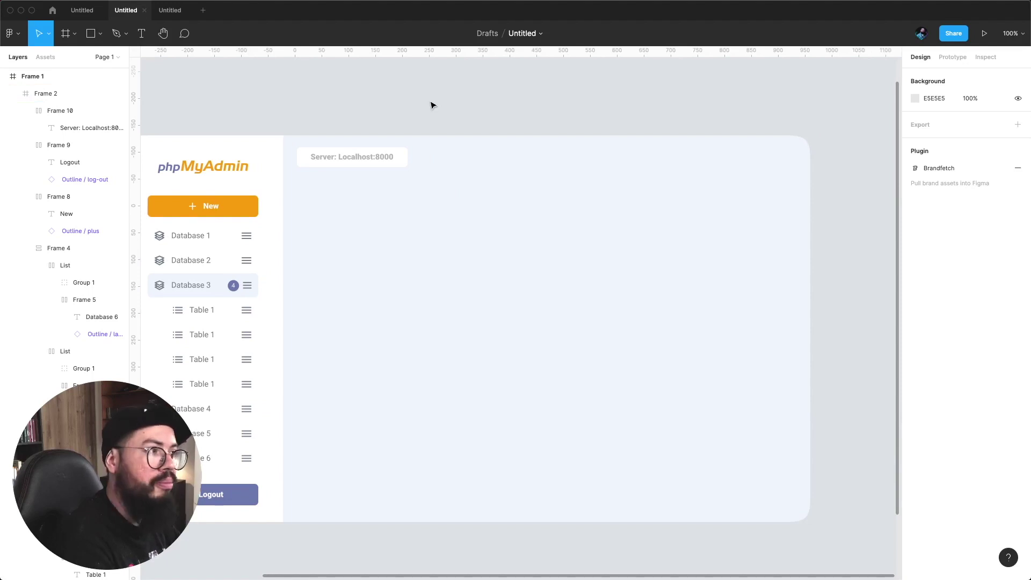
# - Add a bold 'Home' text label in grey 747474 just below the server label
pyautogui.click(142, 34)
pyautogui.click(306, 199)
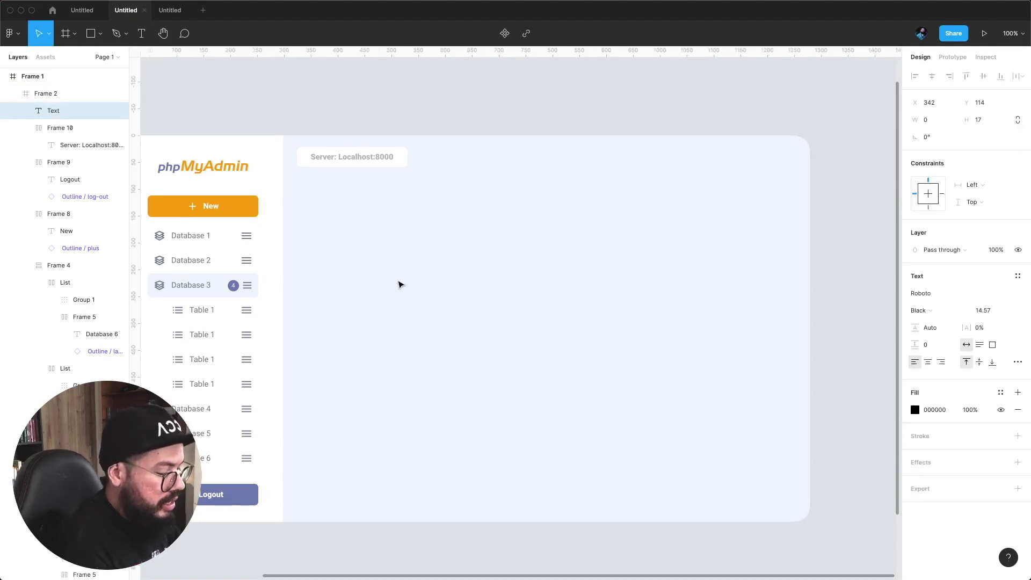
pyautogui.write('Home')
pyautogui.press('Escape')
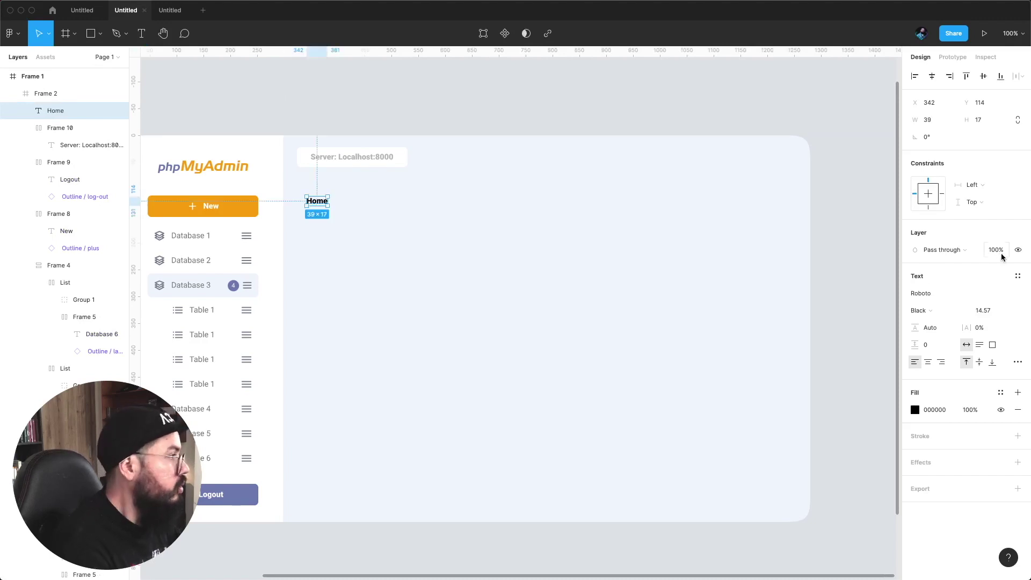
pyautogui.click(941, 312)
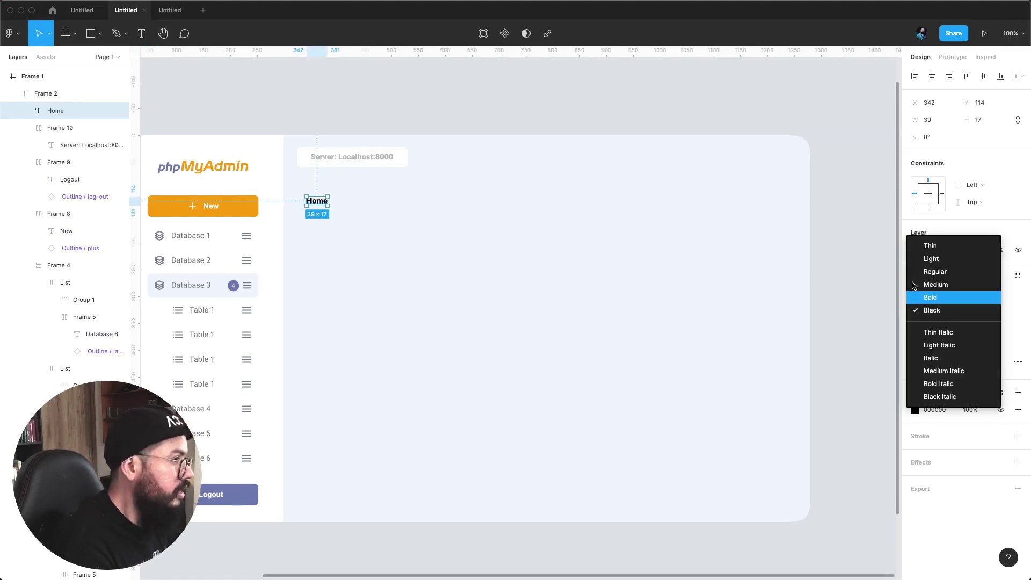
pyautogui.click(919, 297)
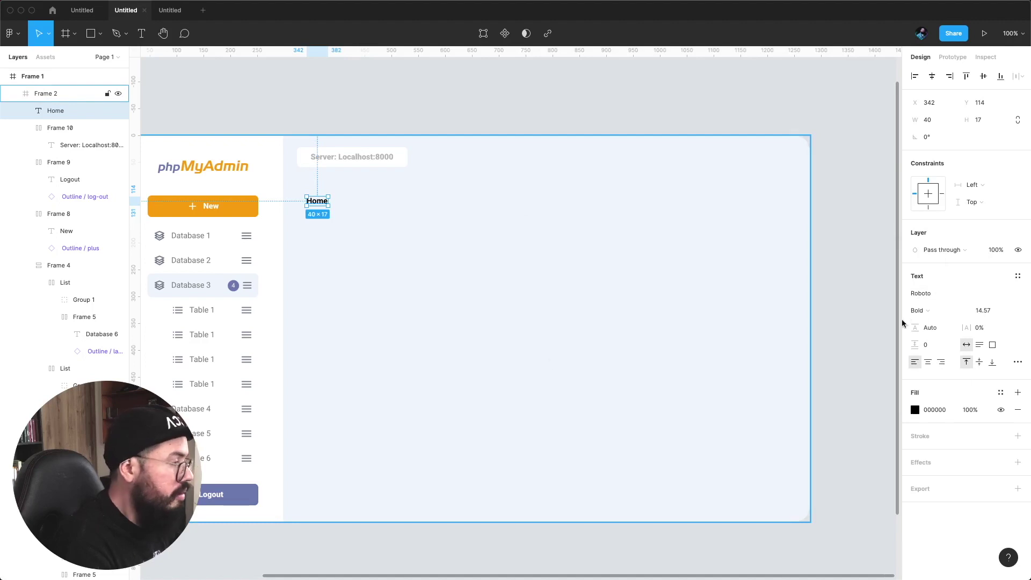
pyautogui.click(916, 411)
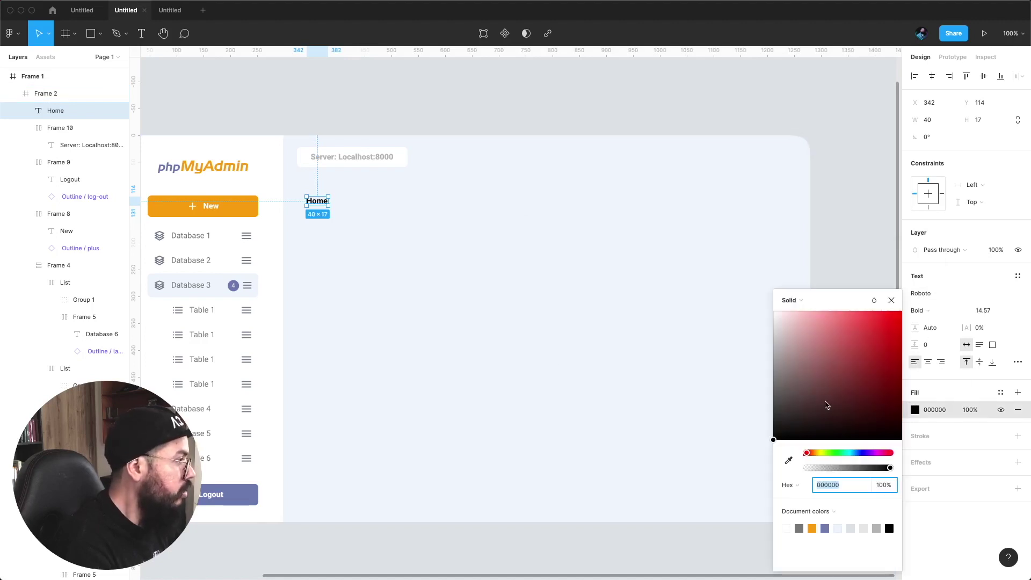
pyautogui.click(878, 529)
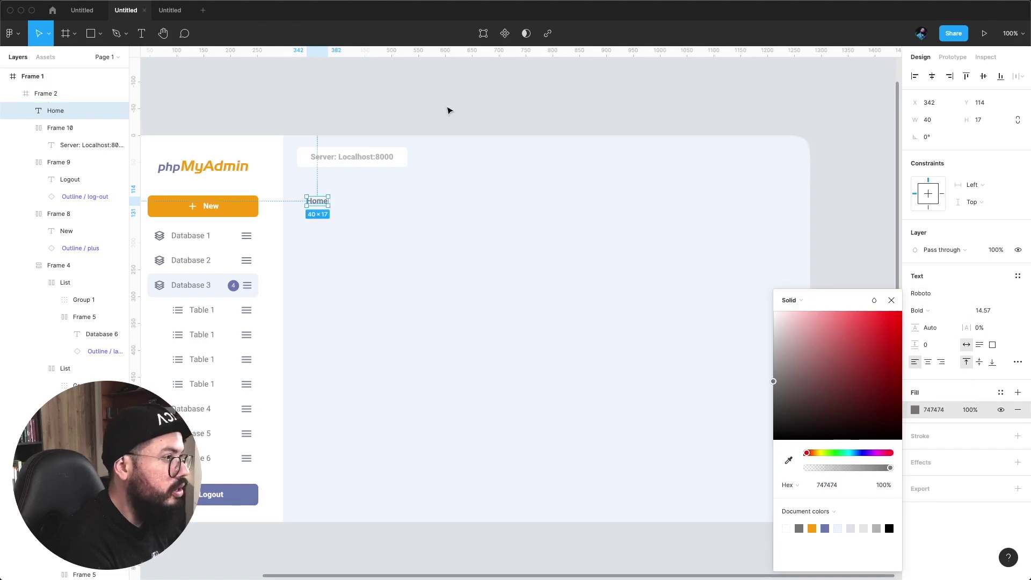
pyautogui.click(449, 110)
# - Wrap Home in an auto-layout frame with 9 px radius and white fill, aligned with New
pyautogui.doubleClick(316, 202)
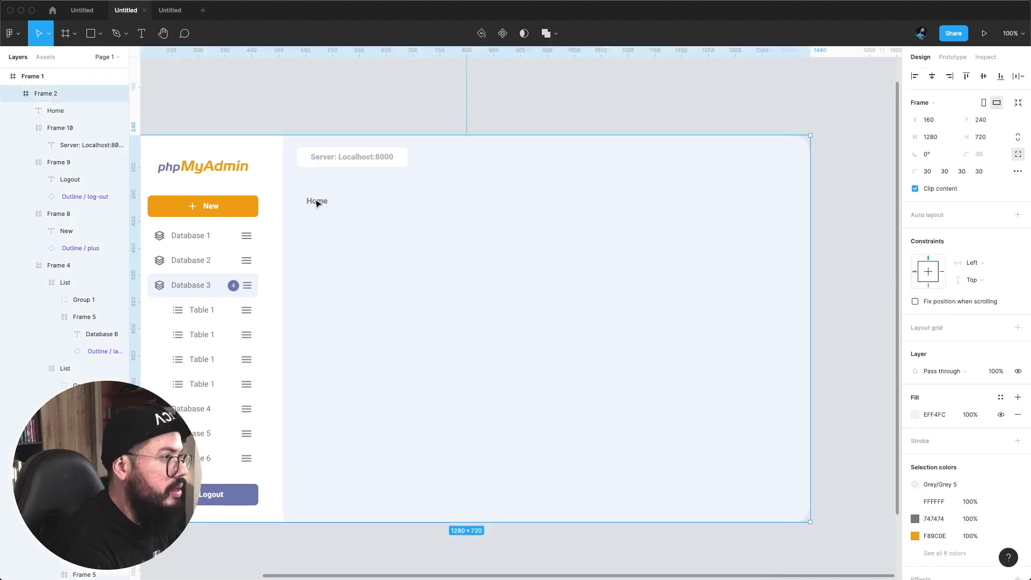
pyautogui.hotkey('shift', 'a')
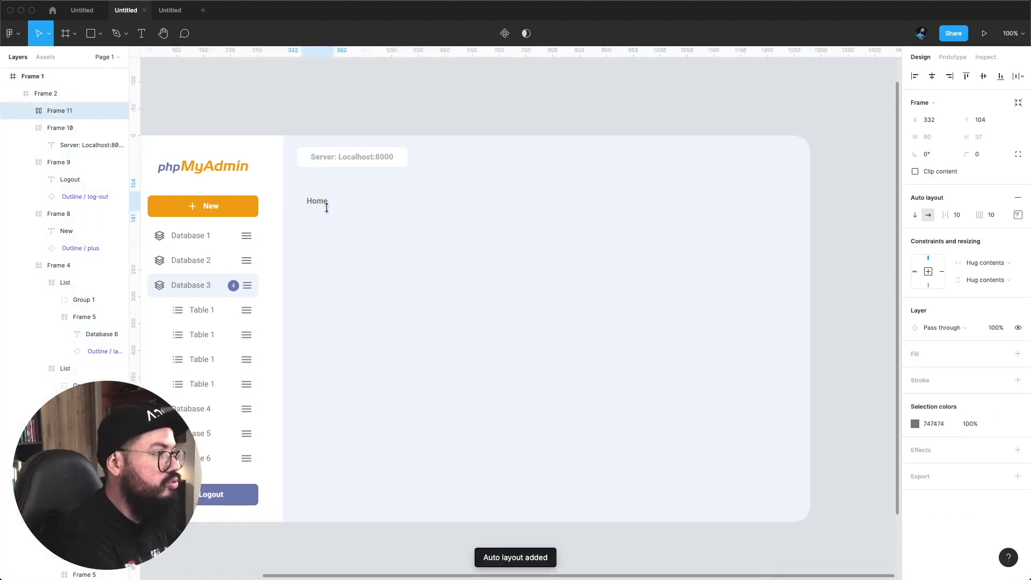
pyautogui.click(983, 156)
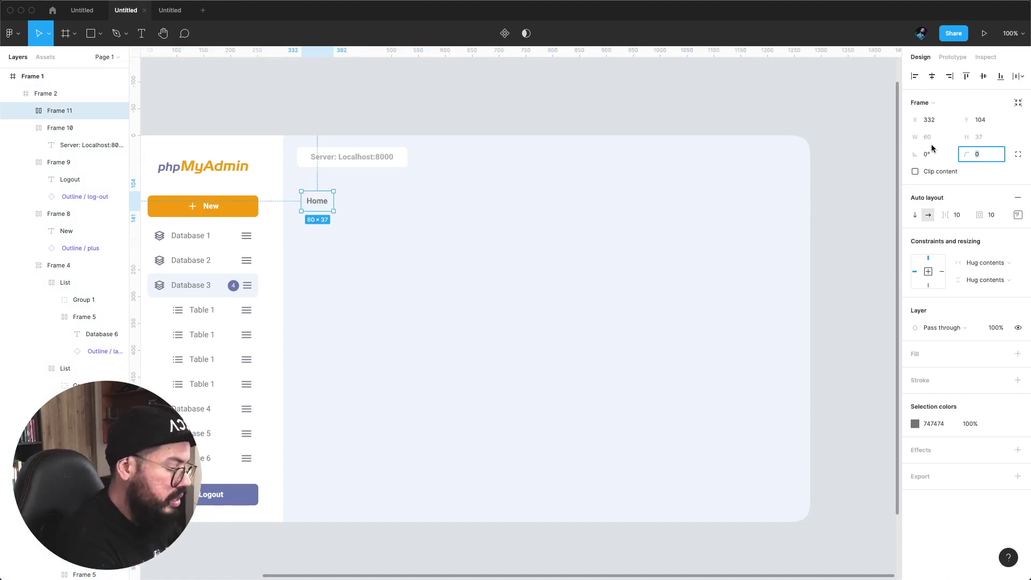
pyautogui.write('9')
pyautogui.press('Return')
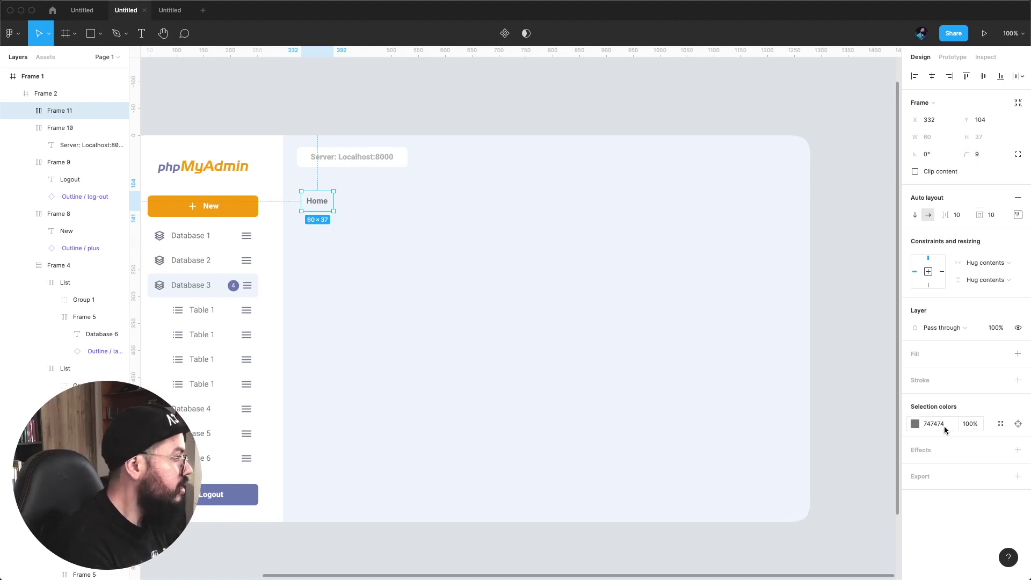
pyautogui.click(915, 355)
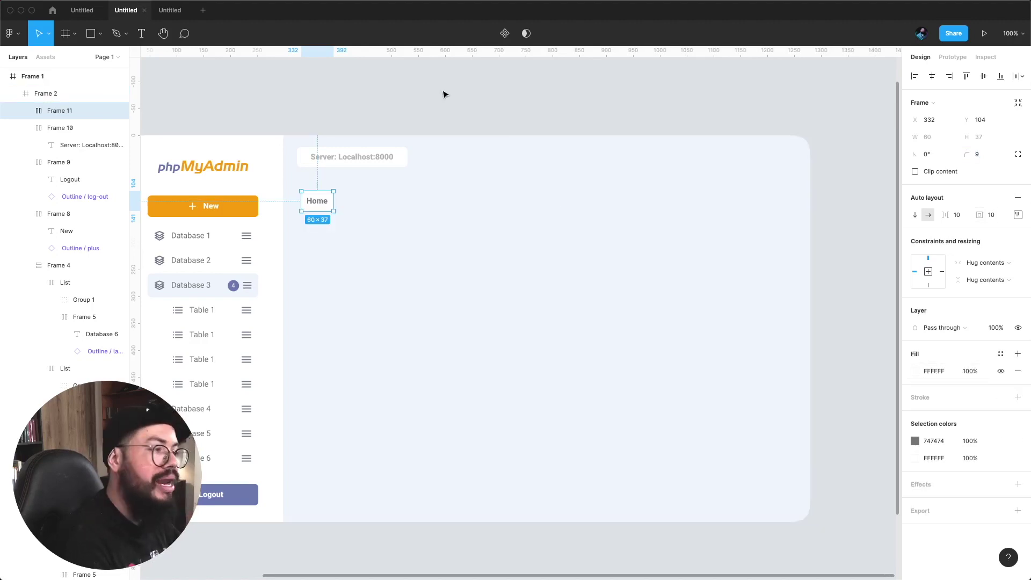
pyautogui.moveTo(325, 203); pyautogui.dragTo(321, 198)
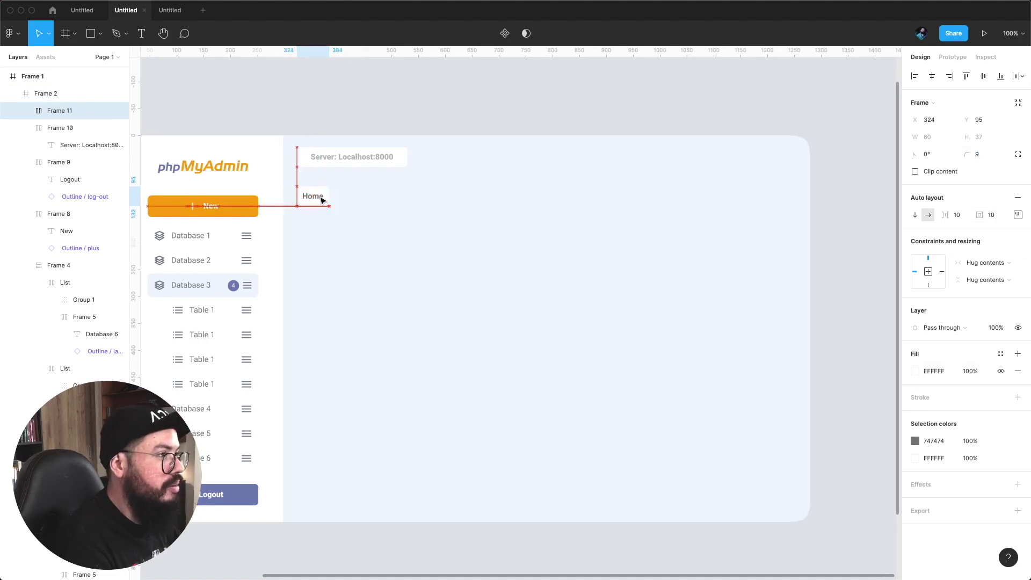
pyautogui.click(335, 110)
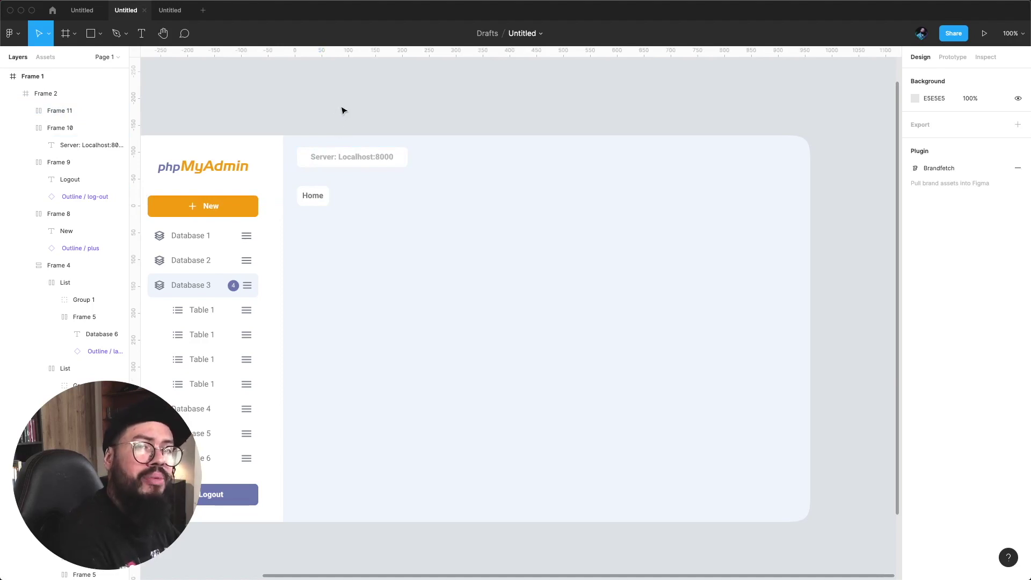
# - Wrap the Home button in an outer auto-layout frame and name the button 'List menu'
pyautogui.doubleClick(315, 196)
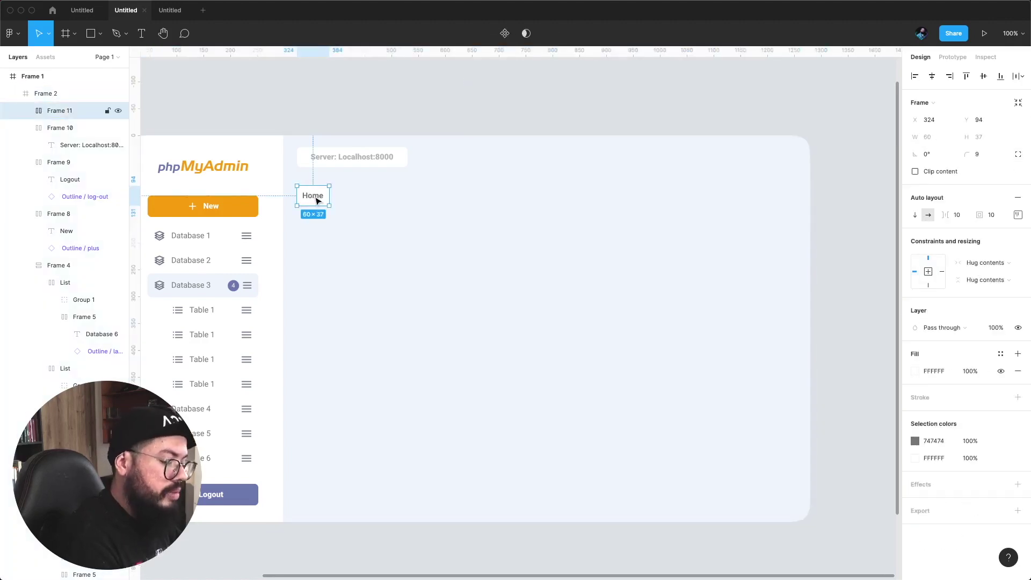
pyautogui.hotkey('shift', 'a')
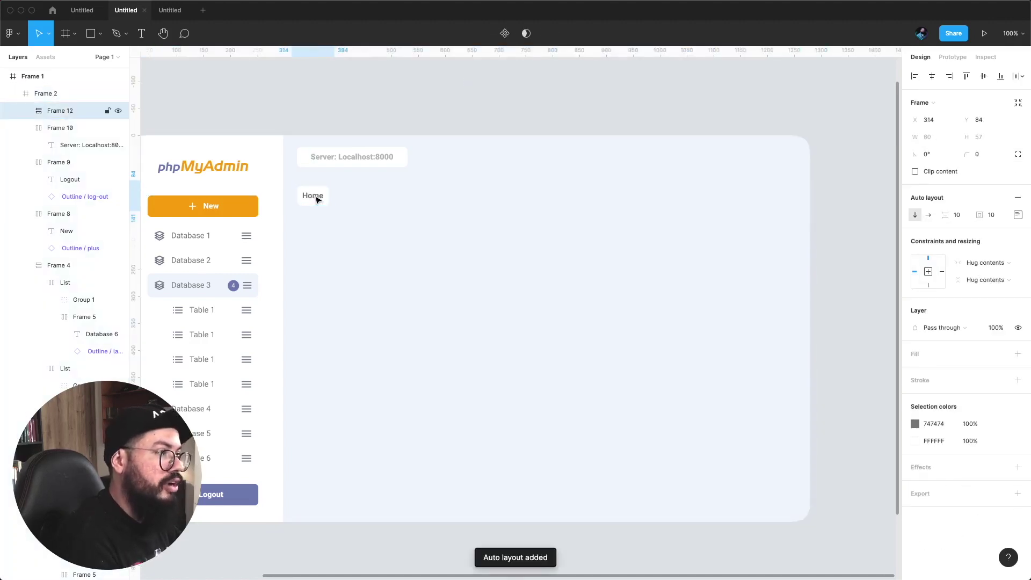
pyautogui.click(26, 111)
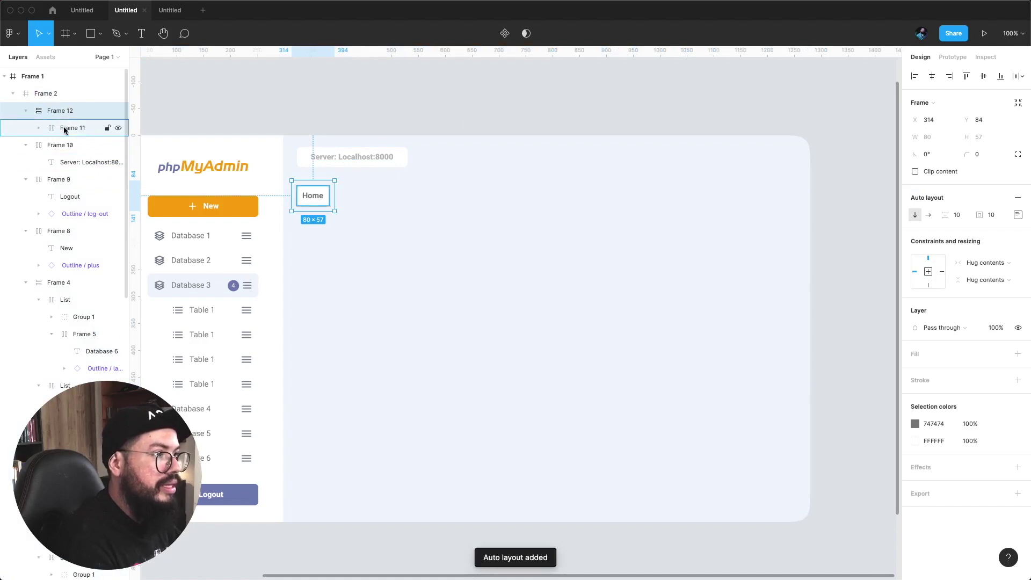
pyautogui.doubleClick(69, 128)
pyautogui.write('List menu')
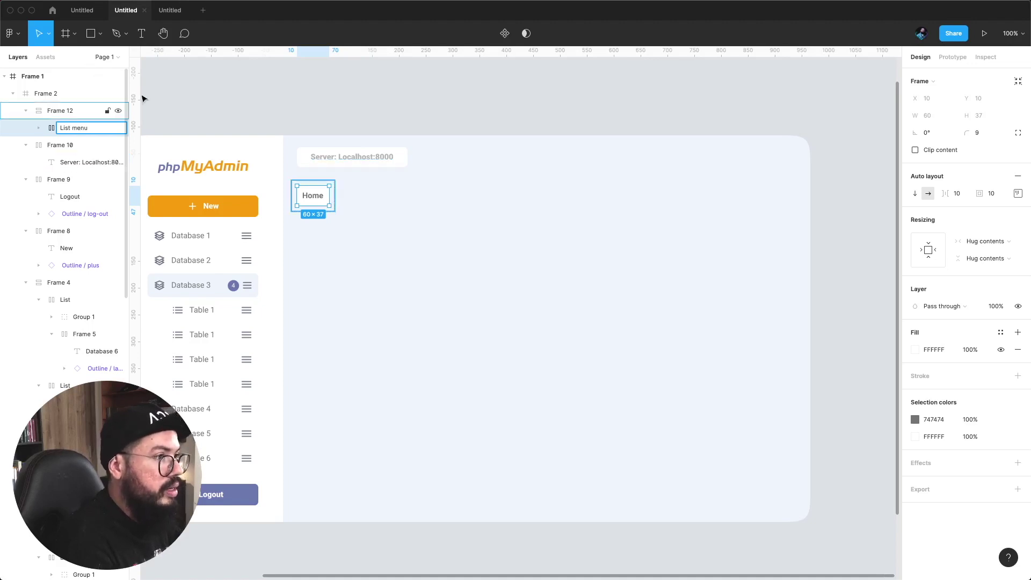
pyautogui.press('Return')
# - Duplicate the List menu button and lay the outer frame out horizontally
pyautogui.hotkey('ctrl', 'c')
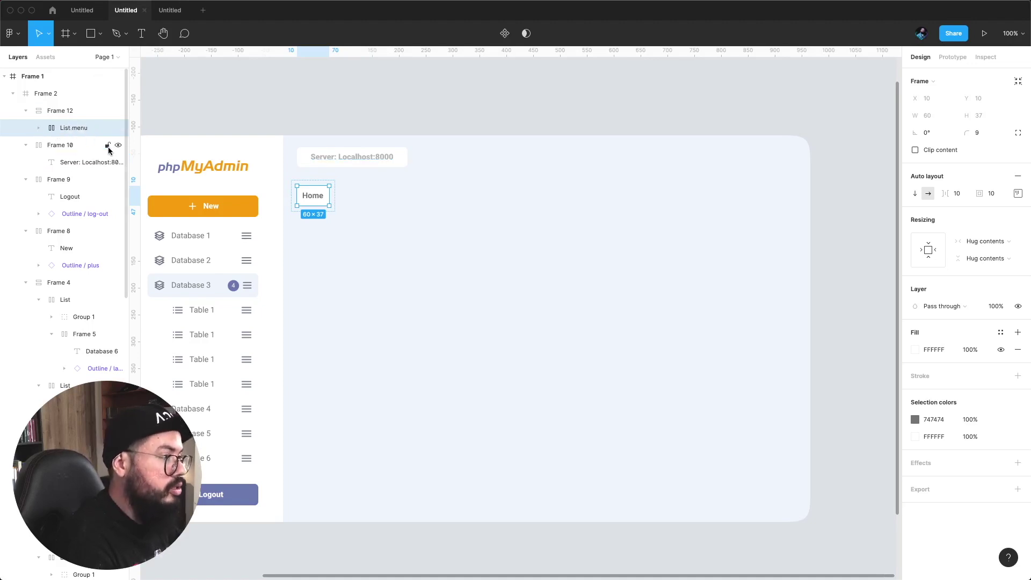
pyautogui.hotkey('ctrl', 'v')
pyautogui.hotkey('ctrl', 'v')
pyautogui.hotkey('ctrl', 'v')
pyautogui.hotkey('ctrl', 'v')
pyautogui.hotkey('ctrl', 'v')
pyautogui.hotkey('ctrl', 'v')
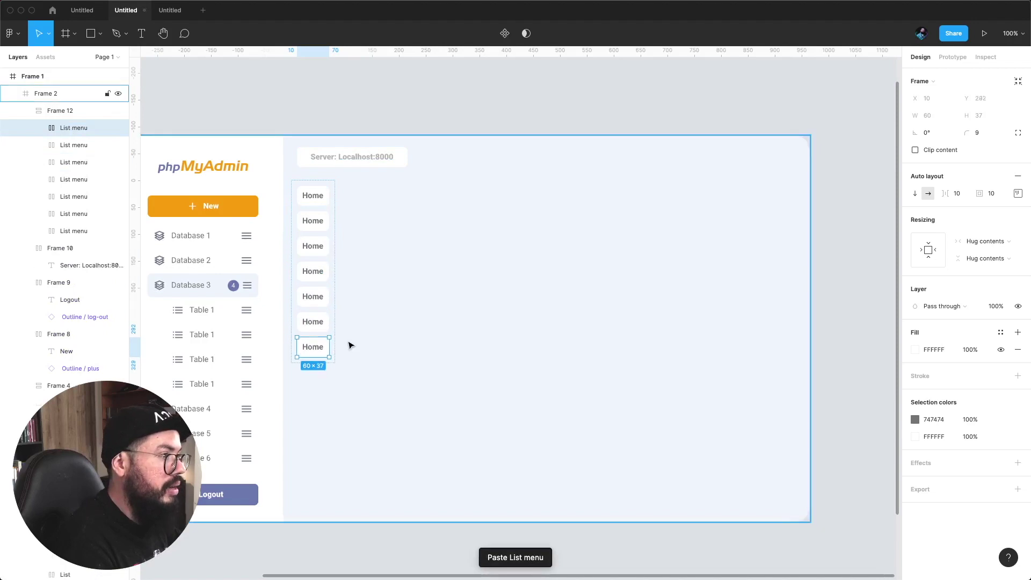
pyautogui.hotkey('ctrl', 'v')
pyautogui.hotkey('ctrl', 'v')
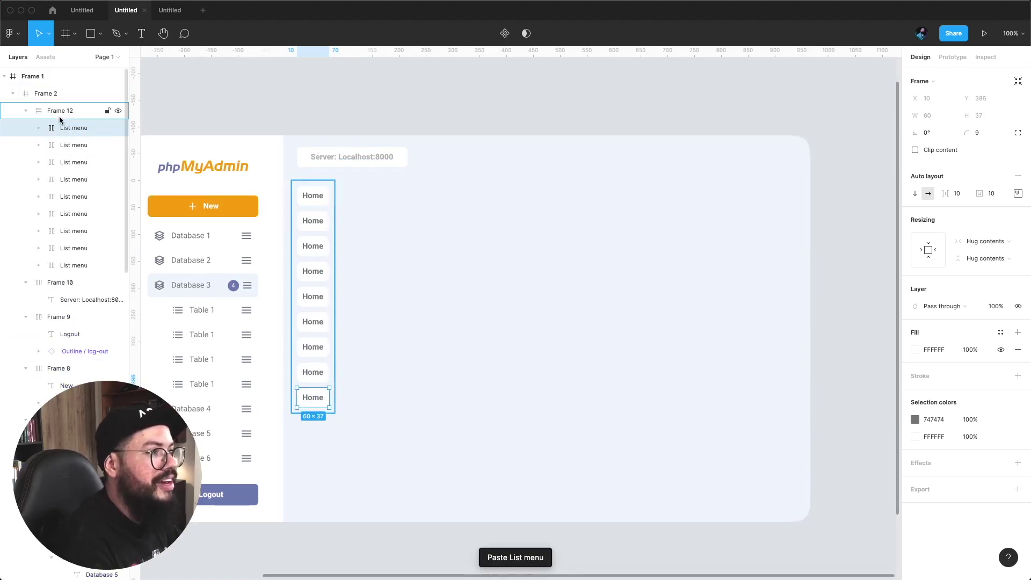
pyautogui.click(63, 111)
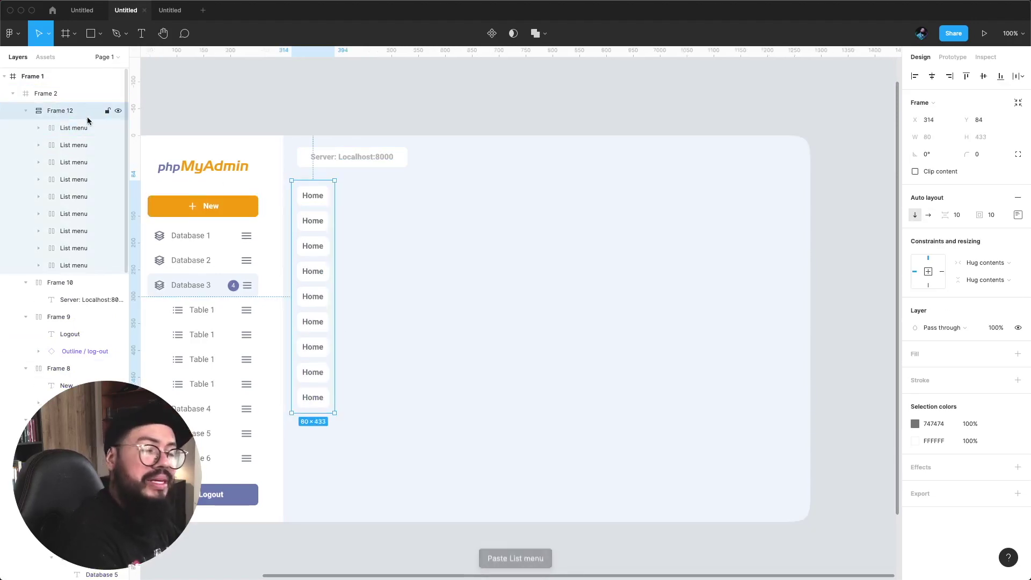
pyautogui.click(928, 216)
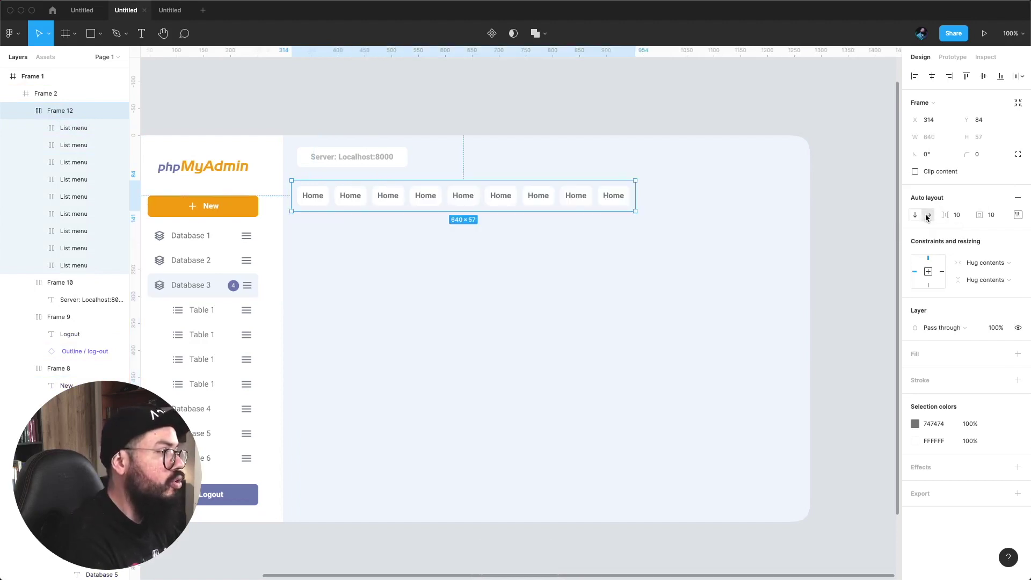
pyautogui.click(556, 102)
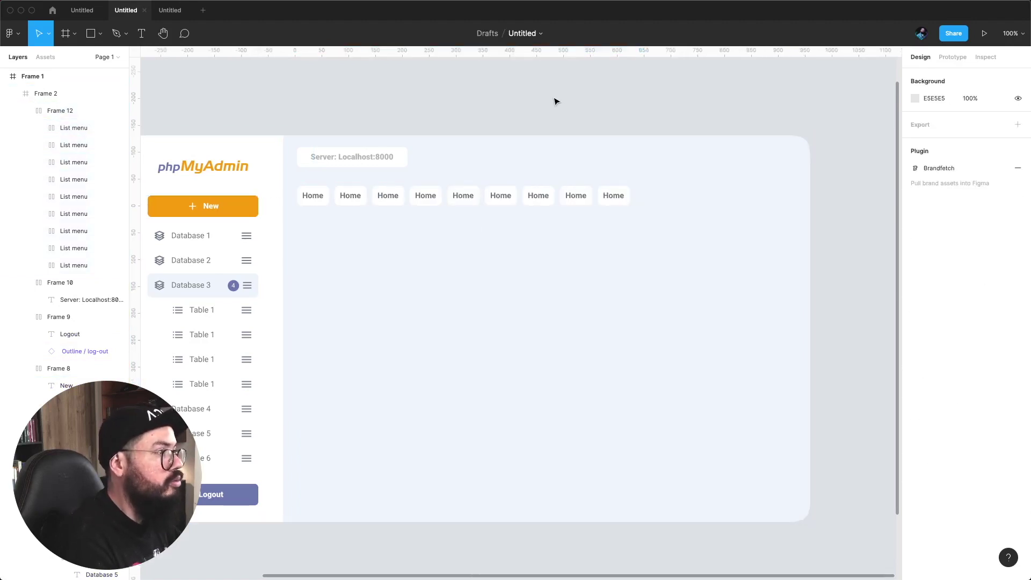
# - Rename the second to fifth tabs Databases, SQL, Status and User account
pyautogui.doubleClick(352, 198)
pyautogui.doubleClick(350, 198)
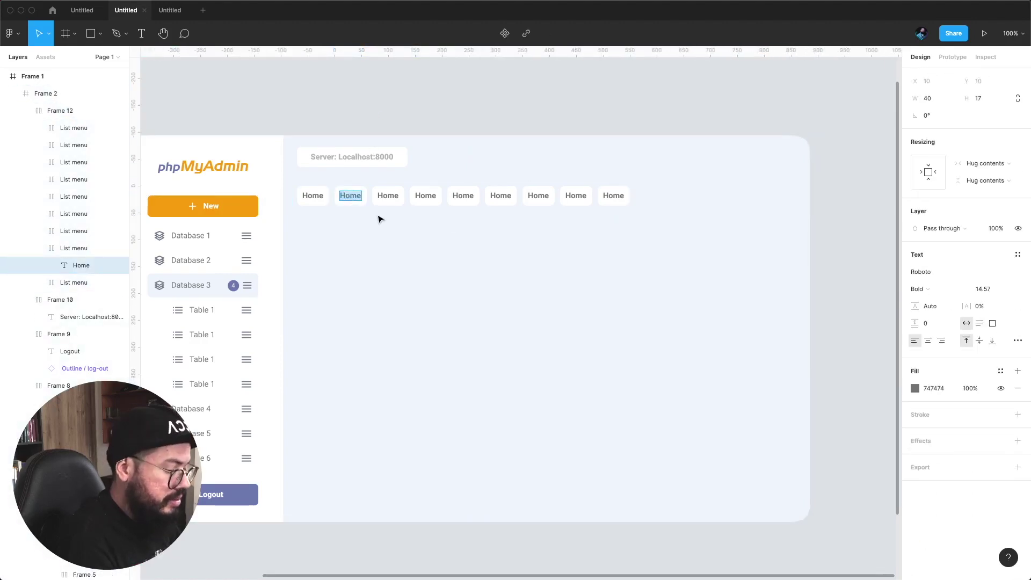
pyautogui.write('Databases')
pyautogui.press('Tab')
pyautogui.write('SQL')
pyautogui.press('Tab')
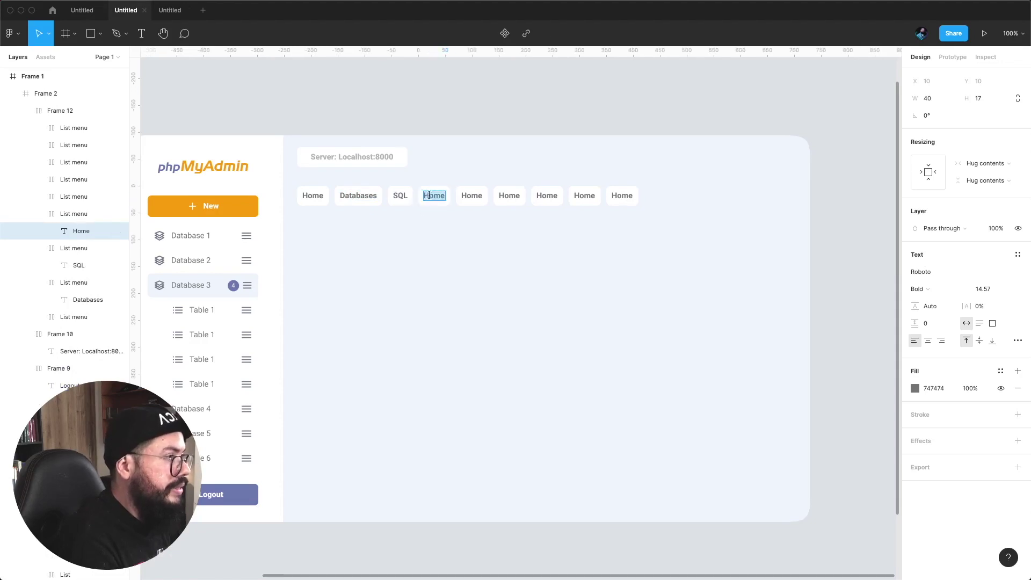
pyautogui.write('Status')
pyautogui.press('Tab')
pyautogui.write('User account')
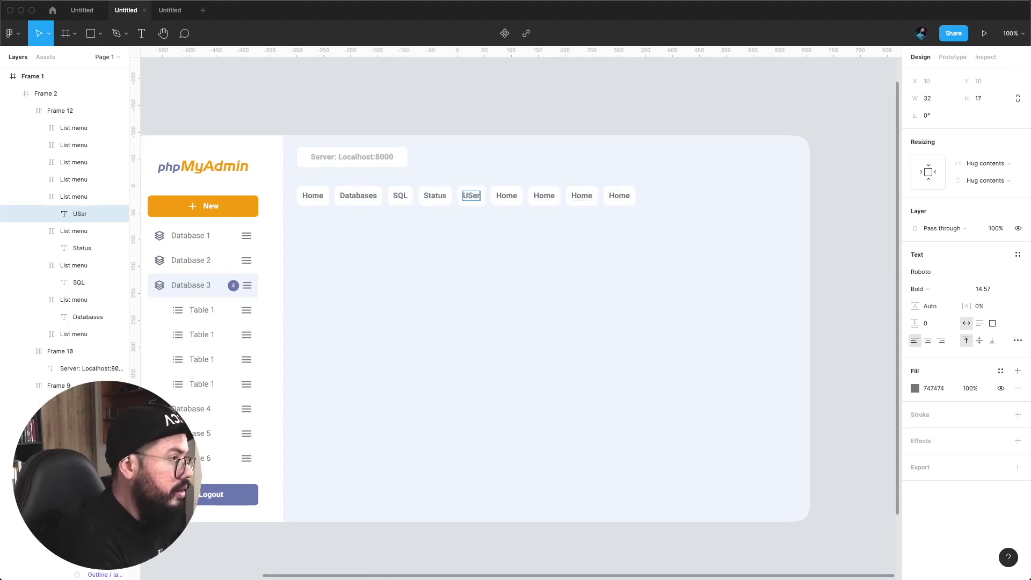
pyautogui.click(518, 191)
# - Rename the remaining tabs Export, Import, Settings and Replication
pyautogui.doubleClick(532, 202)
pyautogui.write('Export')
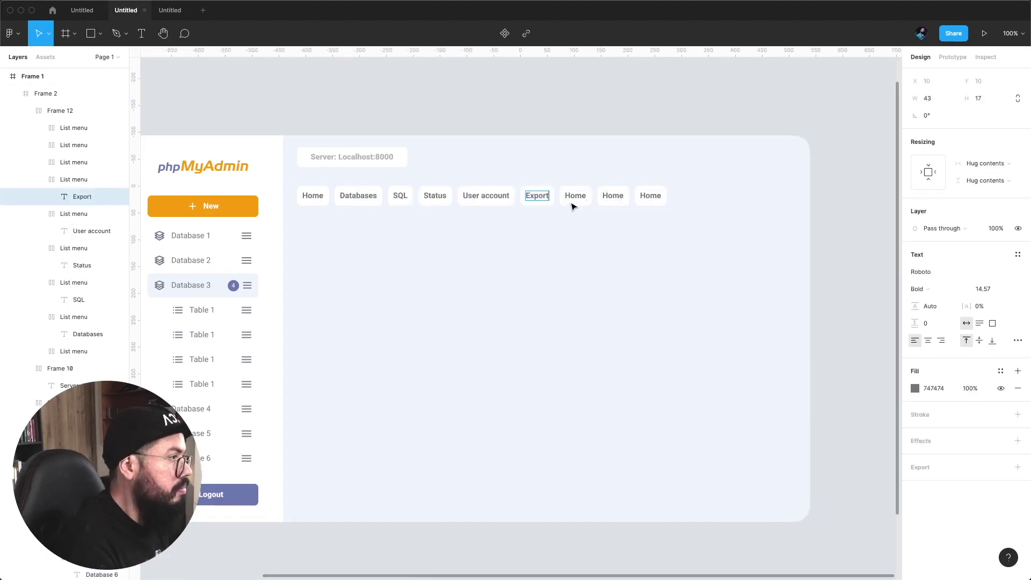
pyautogui.press('Tab')
pyautogui.write('Import')
pyautogui.press('Escape')
pyautogui.doubleClick(617, 202)
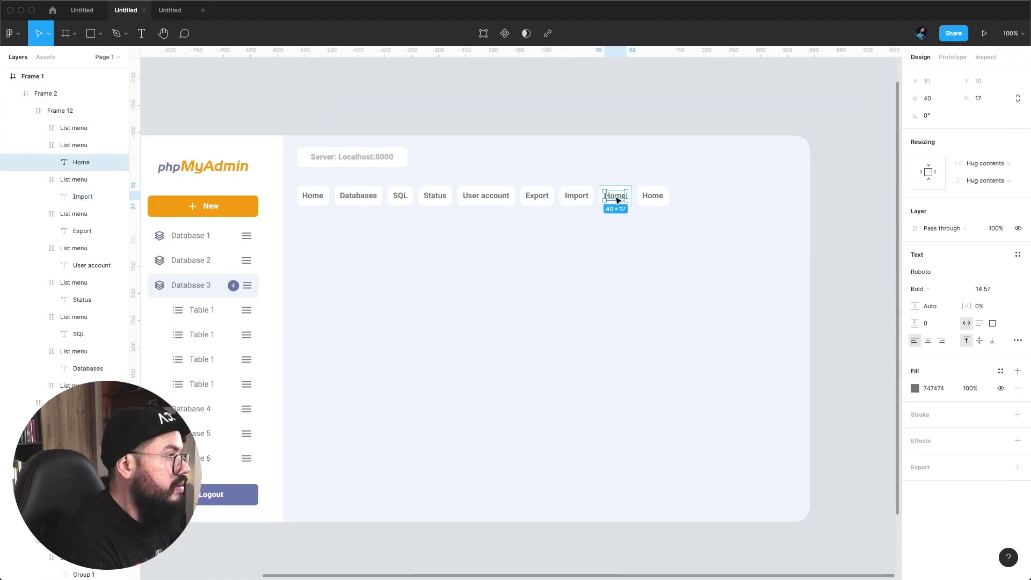
pyautogui.write('Settings')
pyautogui.doubleClick(656, 195)
pyautogui.write('Replication')
pyautogui.click(635, 108)
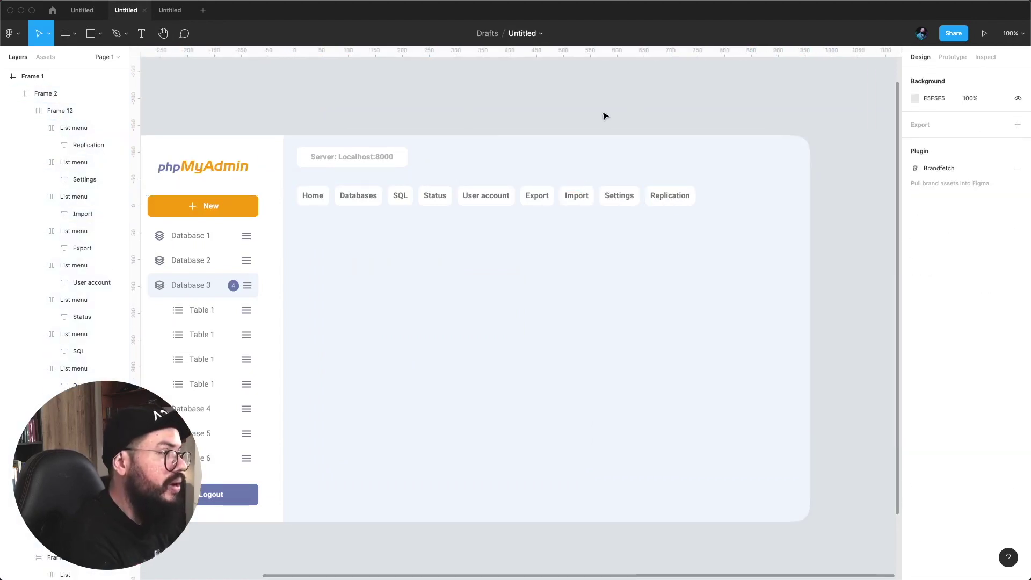
# - Color the Home tab's label orange F89C0E
pyautogui.doubleClick(314, 199)
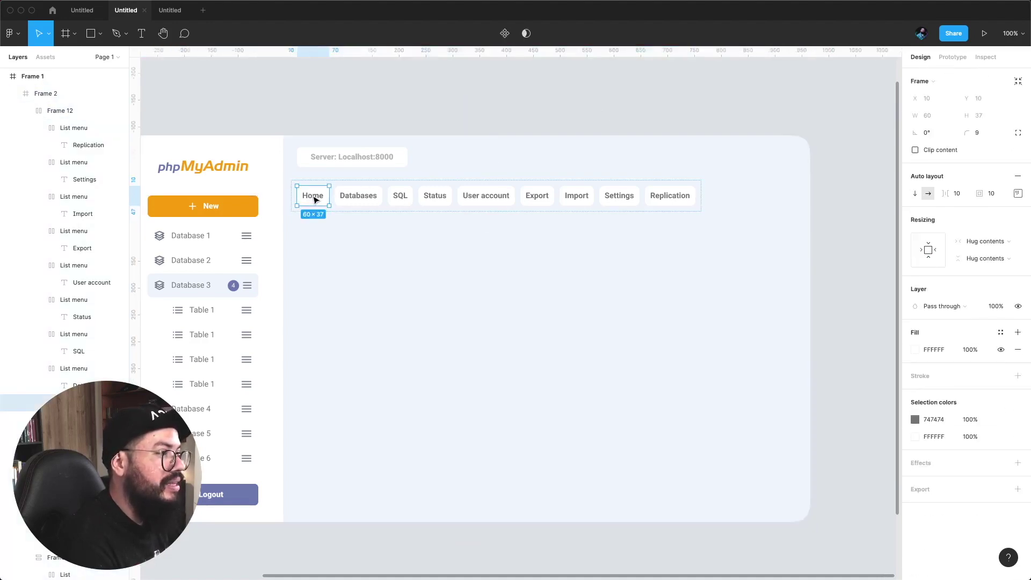
pyautogui.doubleClick(315, 199)
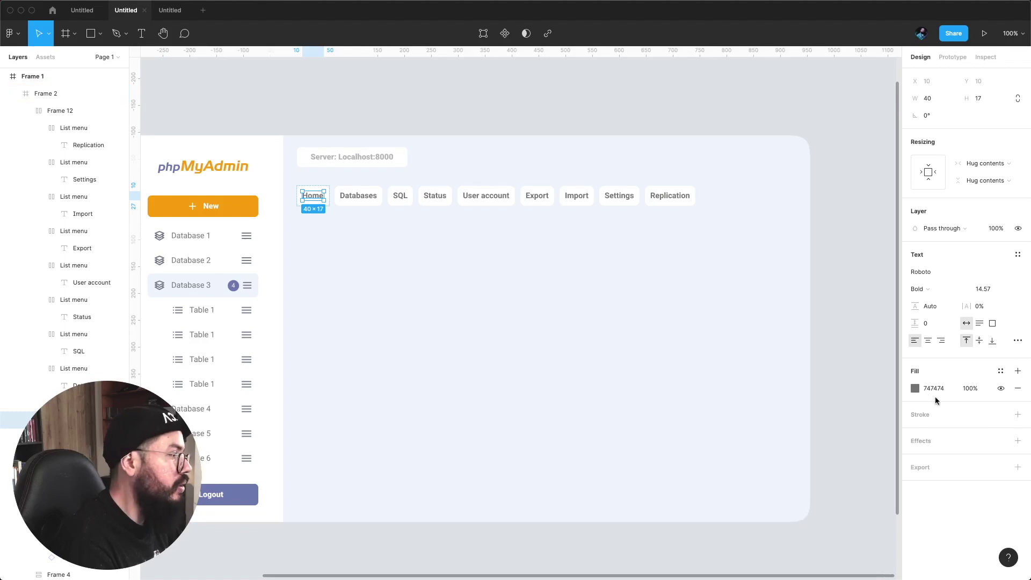
pyautogui.click(915, 389)
pyautogui.click(812, 529)
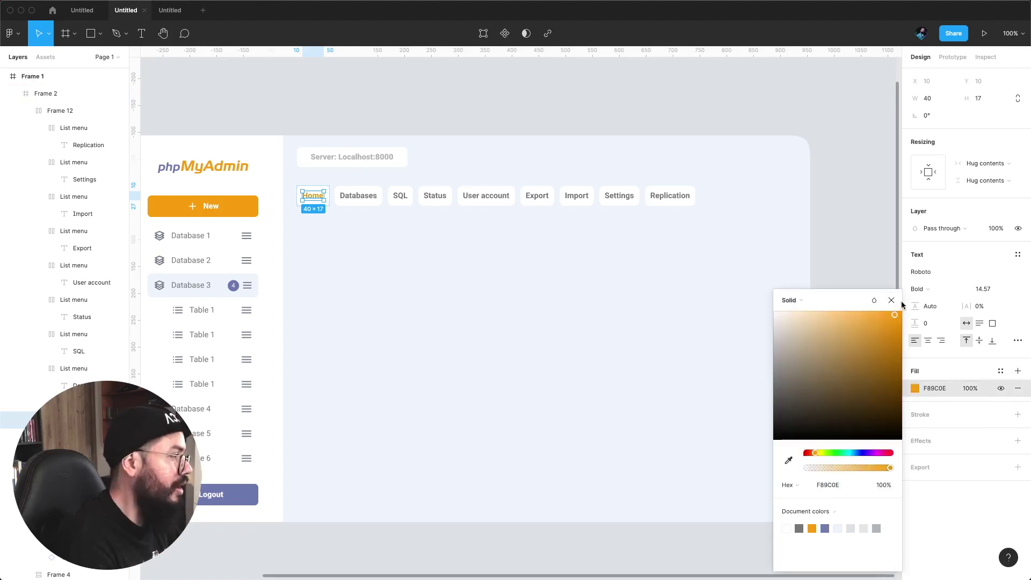
pyautogui.click(601, 116)
pyautogui.click(620, 105)
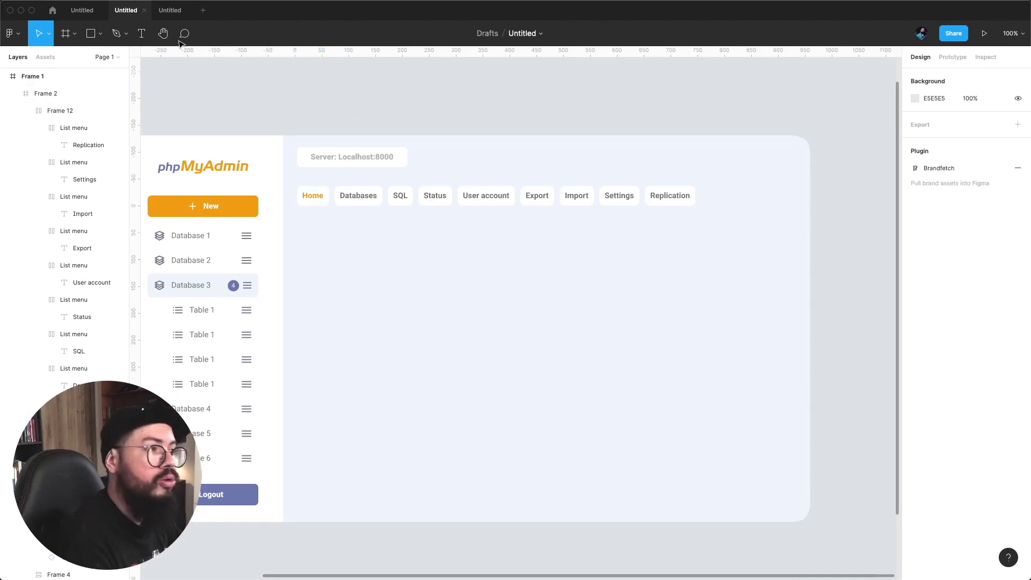
pyautogui.click(141, 33)
# - Add a grey 24 pt 'General Settings' heading below the navigation tabs
pyautogui.click(302, 89)
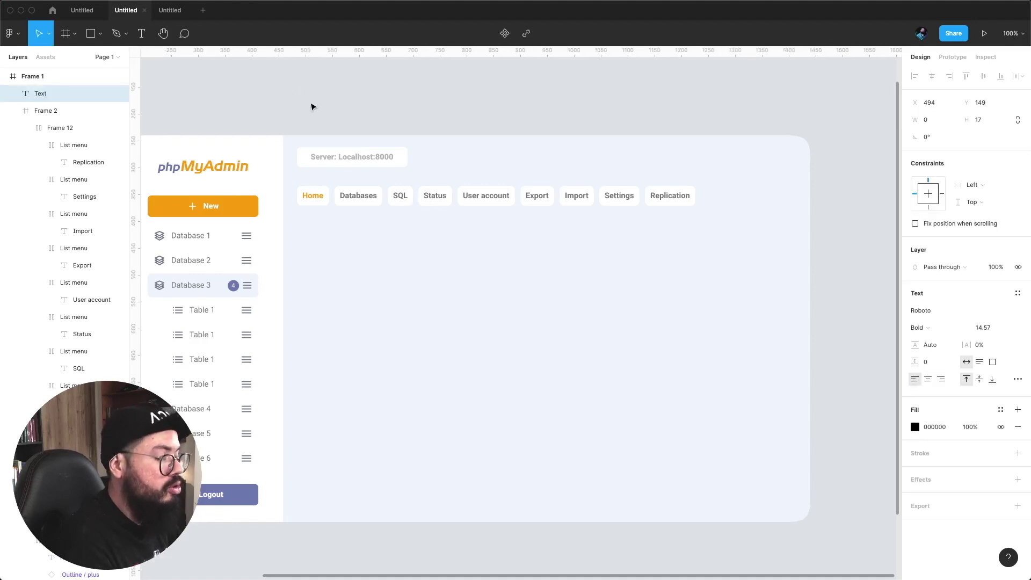
pyautogui.write('GEne')
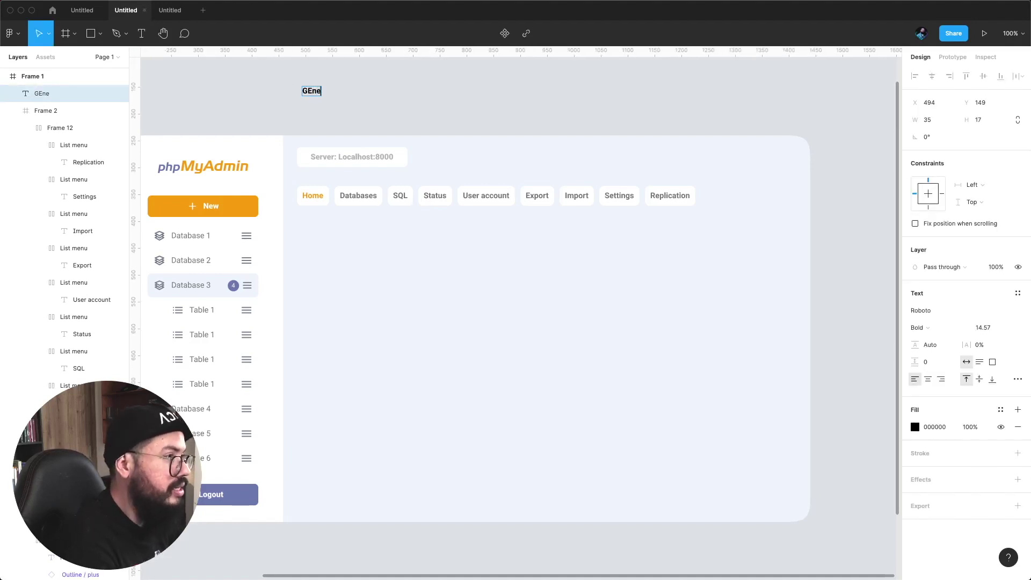
pyautogui.write('ral Settings')
pyautogui.press('Escape')
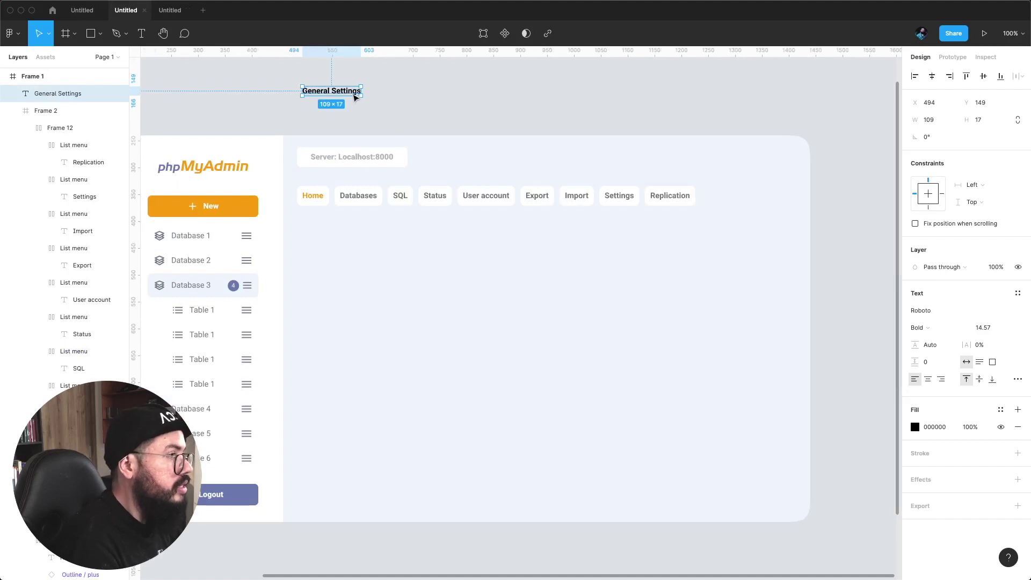
pyautogui.press('k')
pyautogui.moveTo(363, 98)
pyautogui.mouseDown()
pyautogui.moveTo(399, 102)
pyautogui.moveTo(369, 234)
pyautogui.mouseUp()
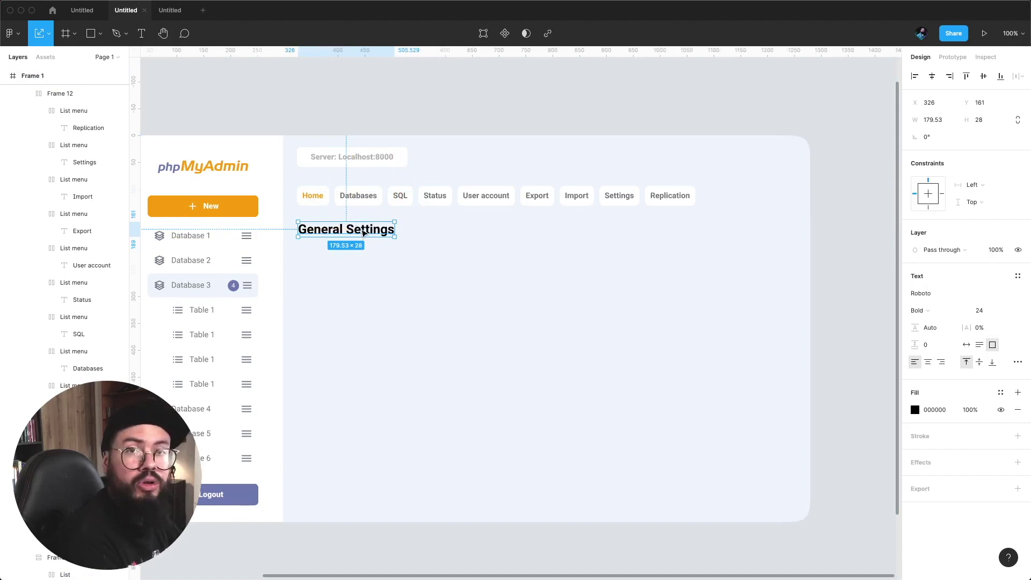
pyautogui.click(914, 410)
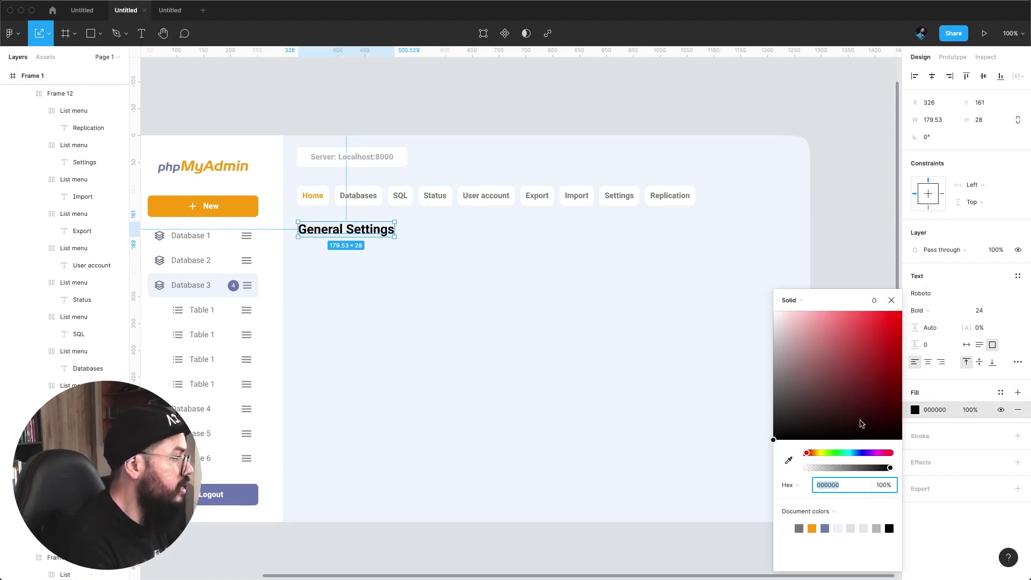
pyautogui.moveTo(783, 396); pyautogui.dragTo(772, 378)
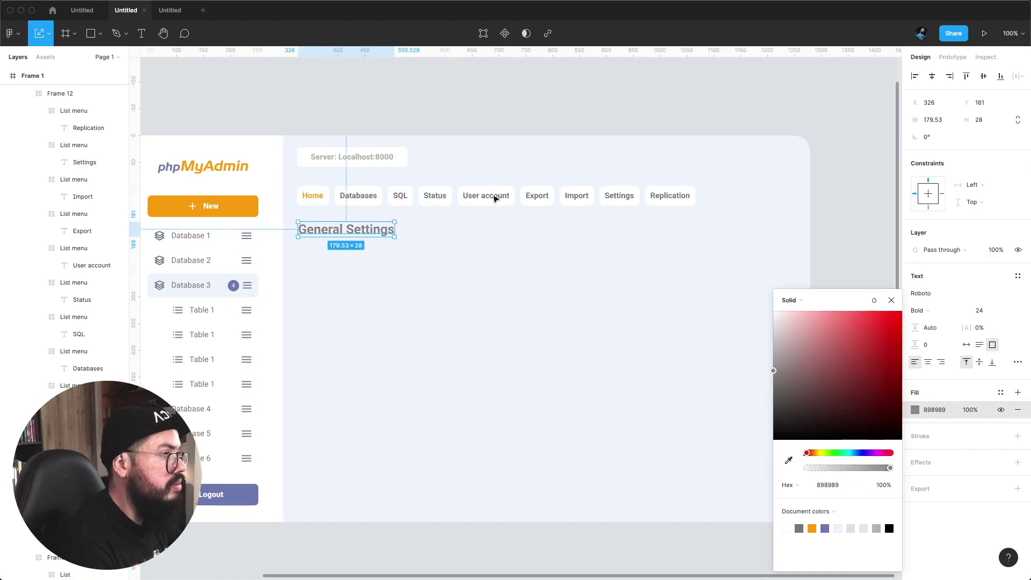
pyautogui.click(430, 110)
# - Discard an empty text box and inspect the Databases tab's colours
pyautogui.scroll(1, 429, 111)
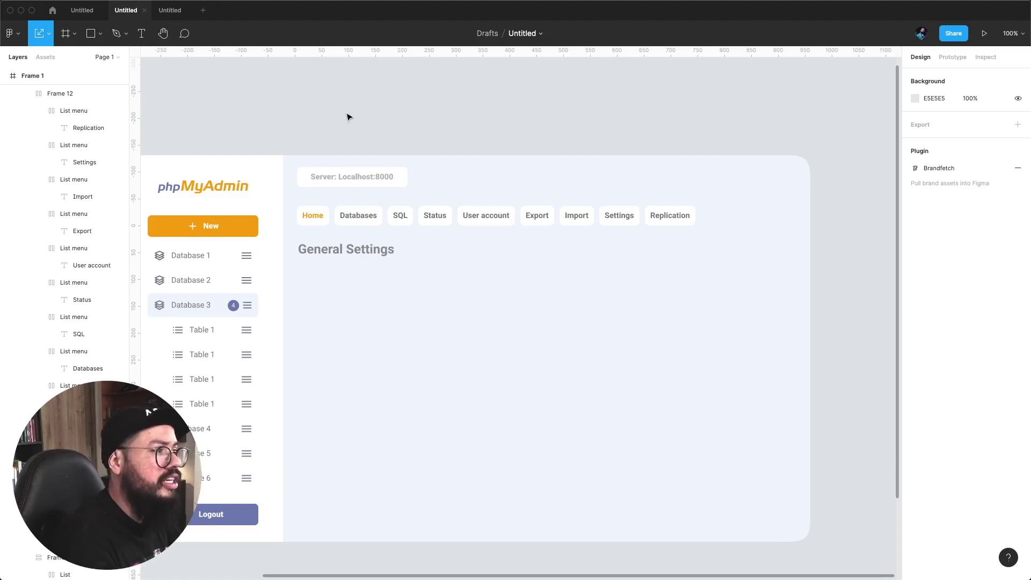
pyautogui.press('t')
pyautogui.click(311, 129)
pyautogui.press('Escape')
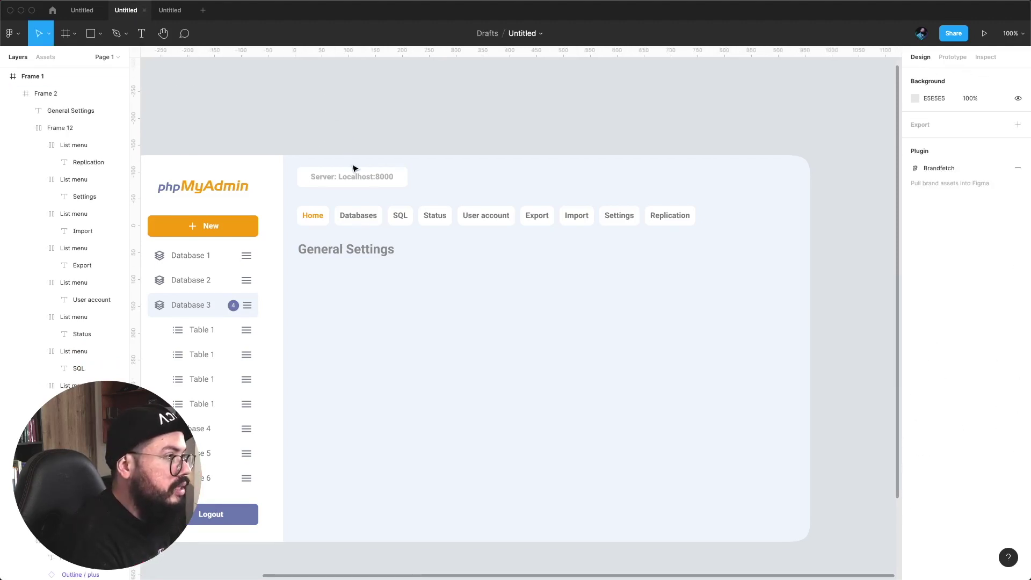
pyautogui.click(358, 218)
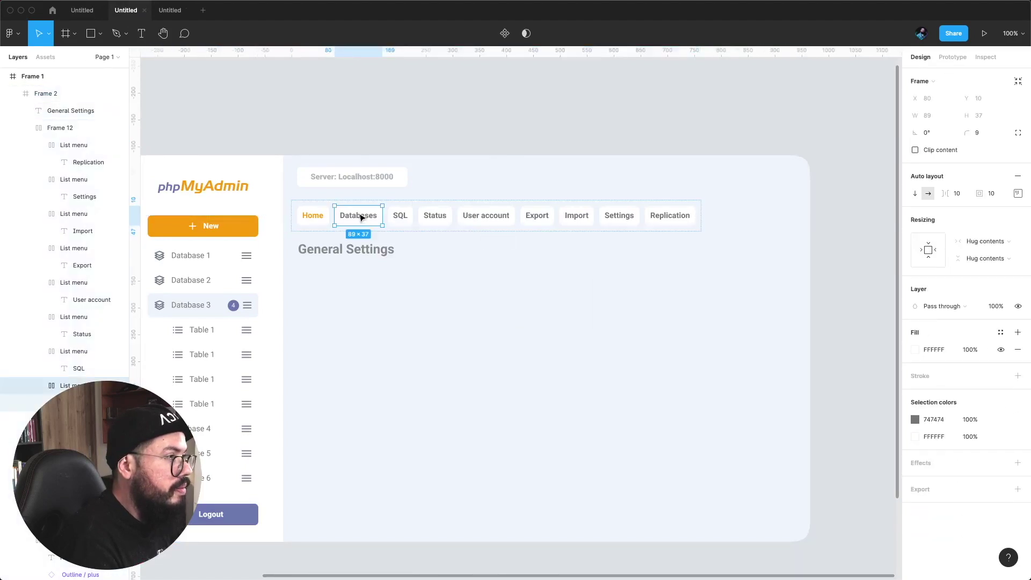
pyautogui.press('Escape')
# - Add a grey, Regular-weight 'Server' label under the General Settings heading
pyautogui.press('t')
pyautogui.click(309, 120)
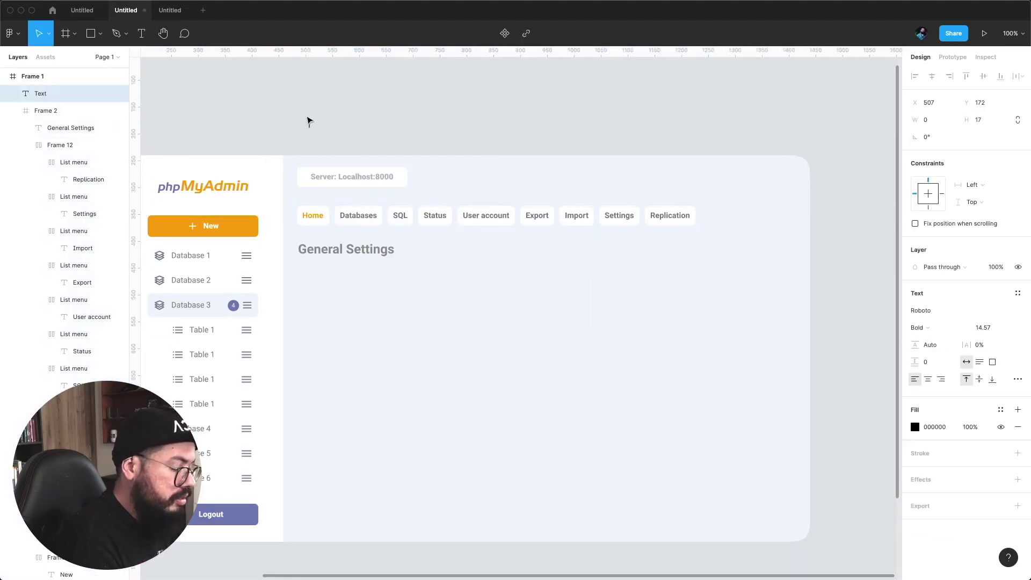
pyautogui.write('Server')
pyautogui.press('Escape')
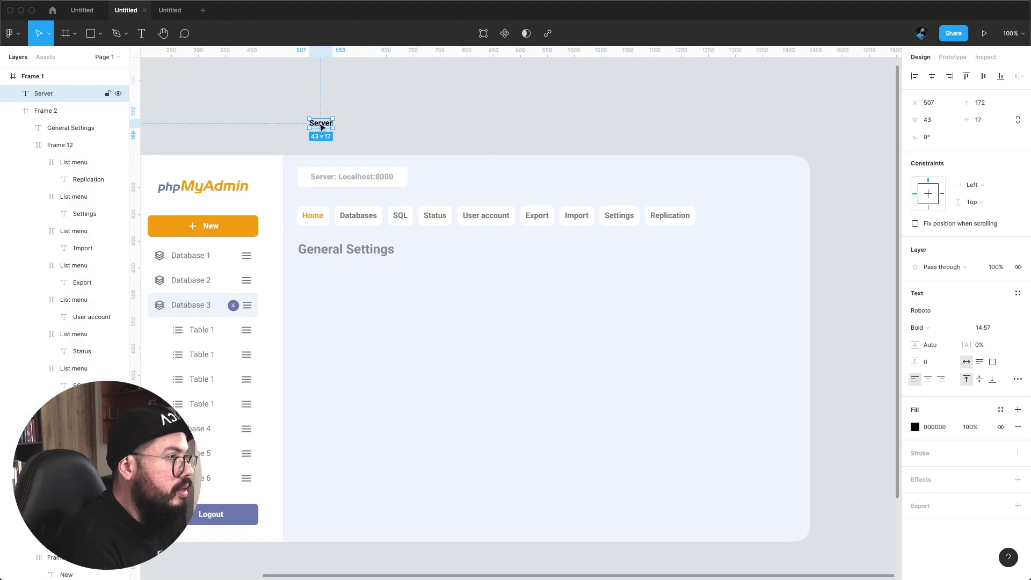
pyautogui.moveTo(322, 127); pyautogui.dragTo(312, 271)
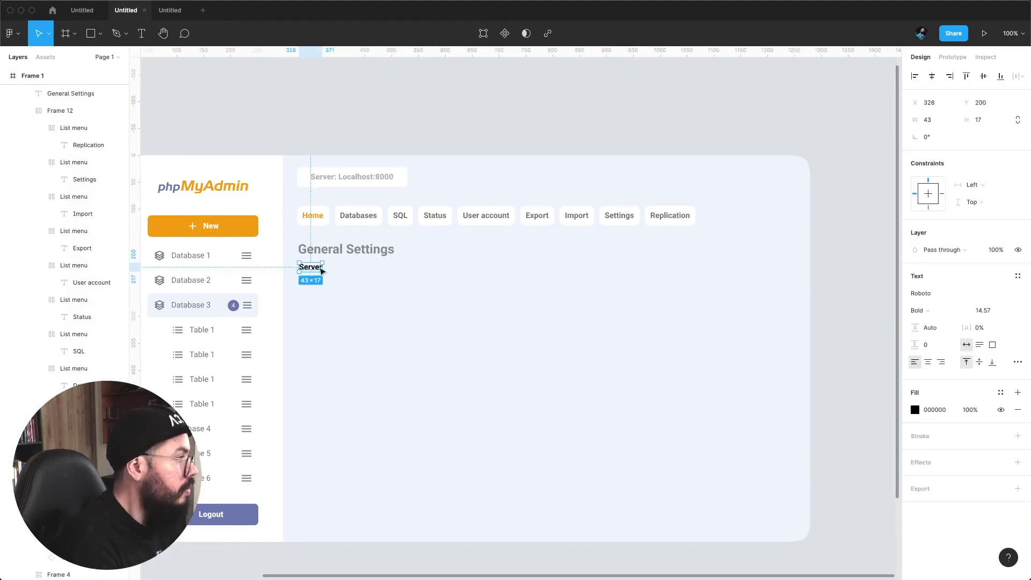
pyautogui.click(919, 311)
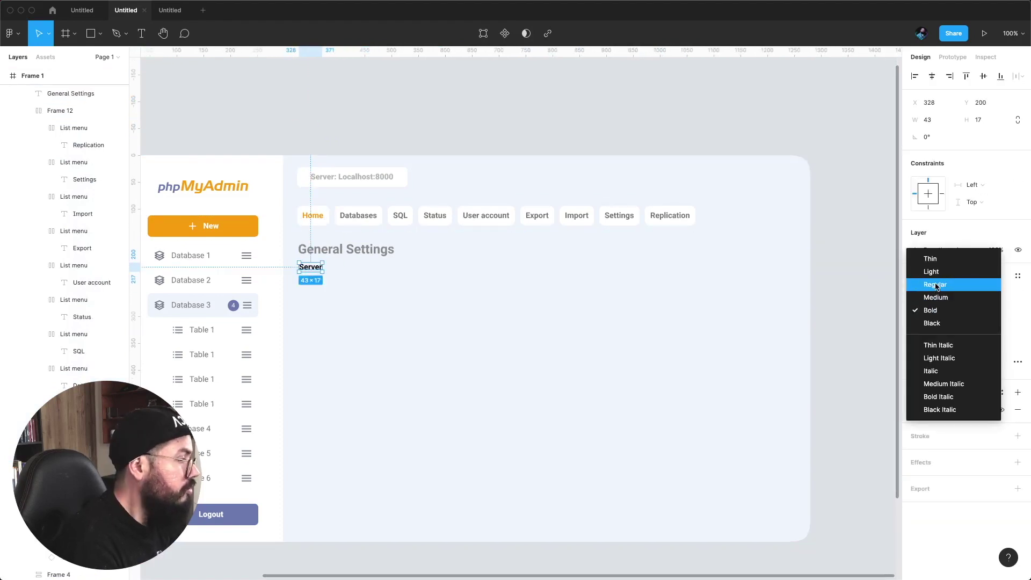
pyautogui.click(935, 284)
pyautogui.click(915, 410)
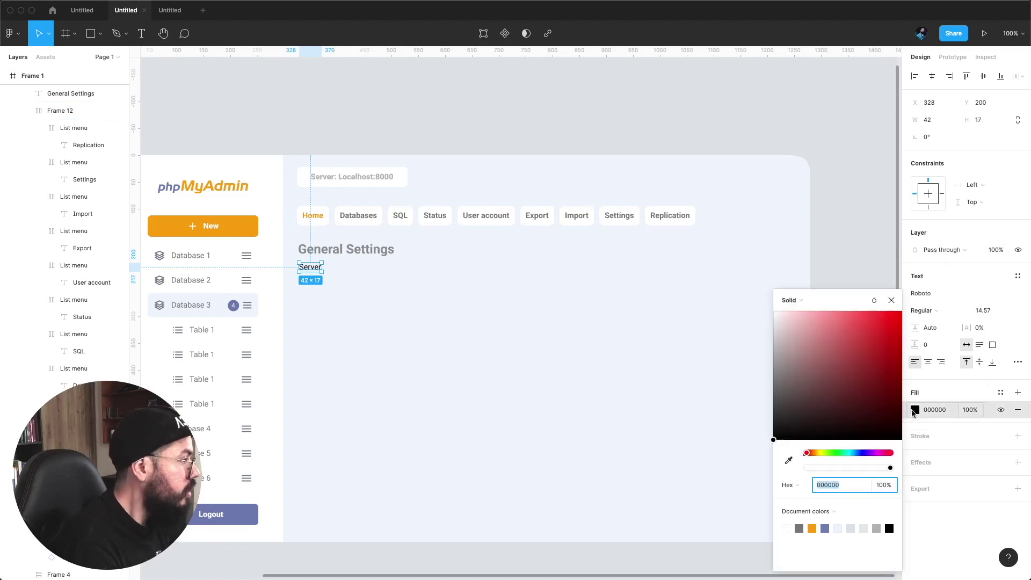
pyautogui.moveTo(788, 382); pyautogui.dragTo(767, 384)
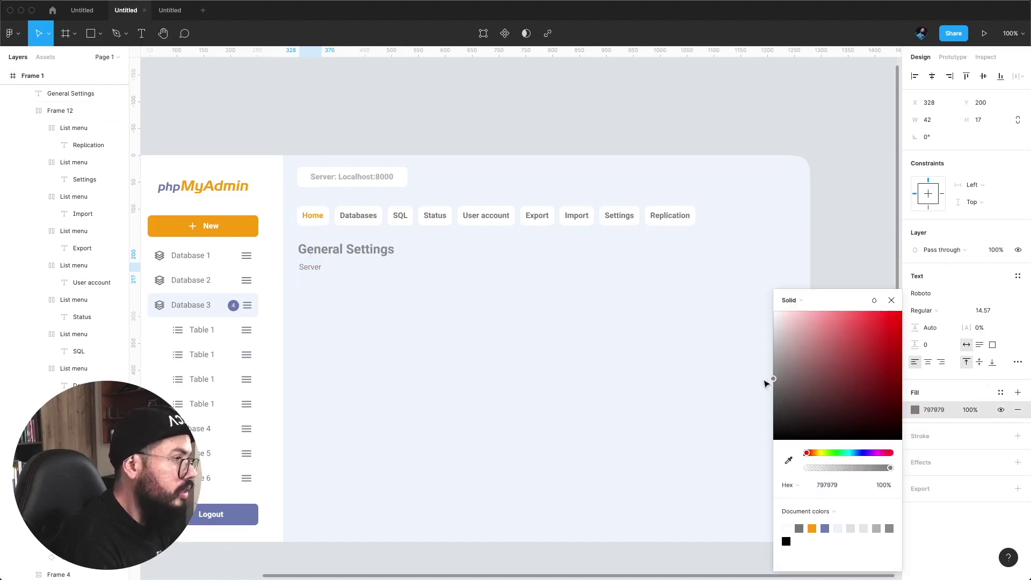
pyautogui.click(444, 114)
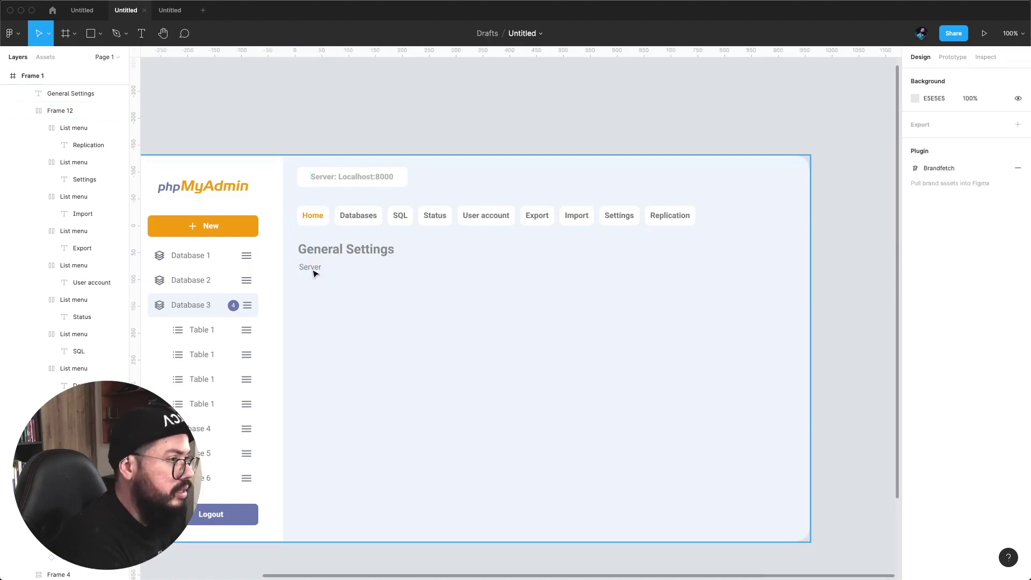
# - Extend the label text to 'Server connection collation'
pyautogui.click(316, 268)
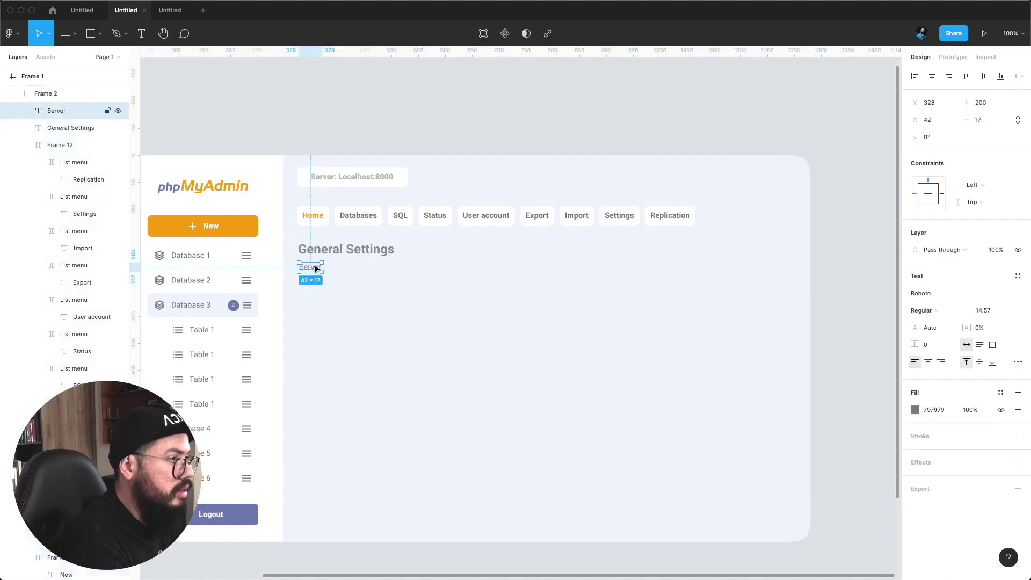
pyautogui.click(379, 122)
pyautogui.doubleClick(317, 268)
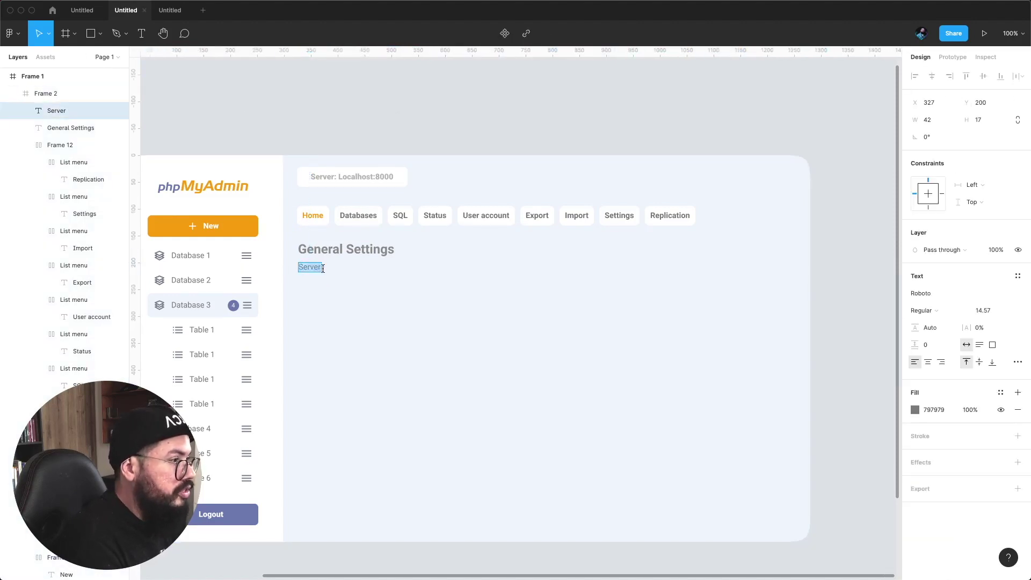
pyautogui.press('Right')
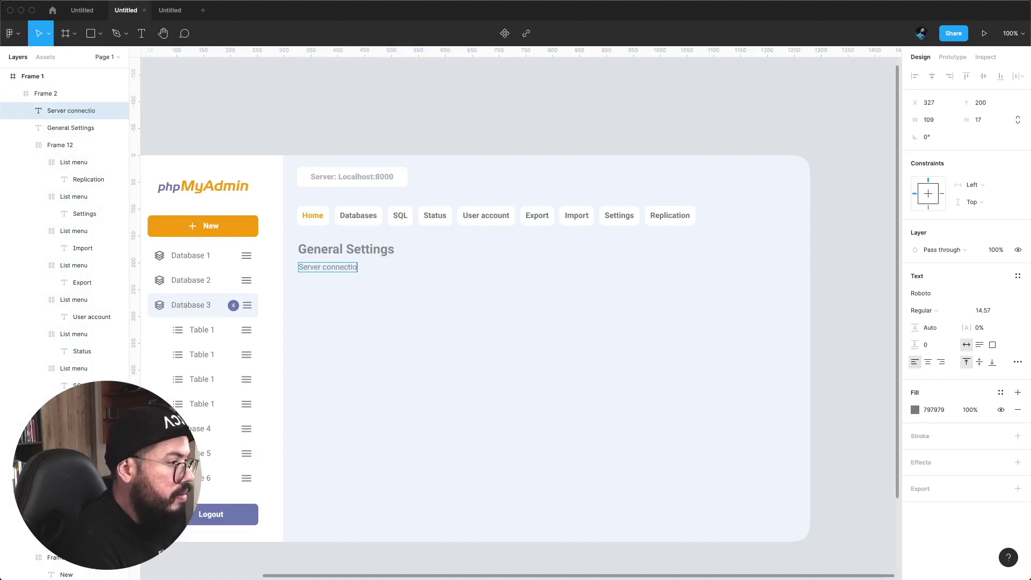
pyautogui.write('colla')
pyautogui.write('tion')
pyautogui.click(265, 96)
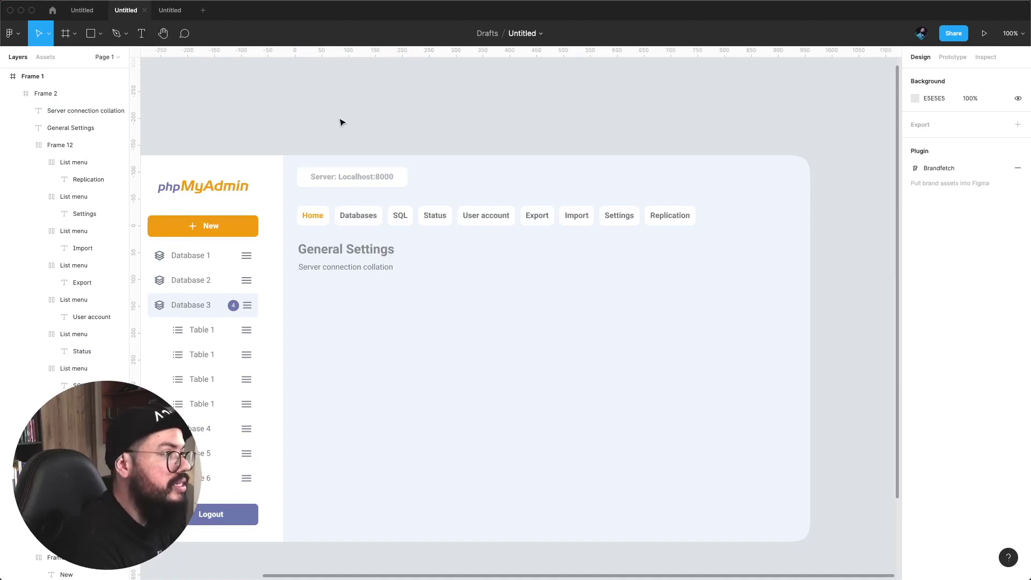
# - Create a 'Choose...' auto-layout button with white fill and 9 px corner radius
pyautogui.click(142, 33)
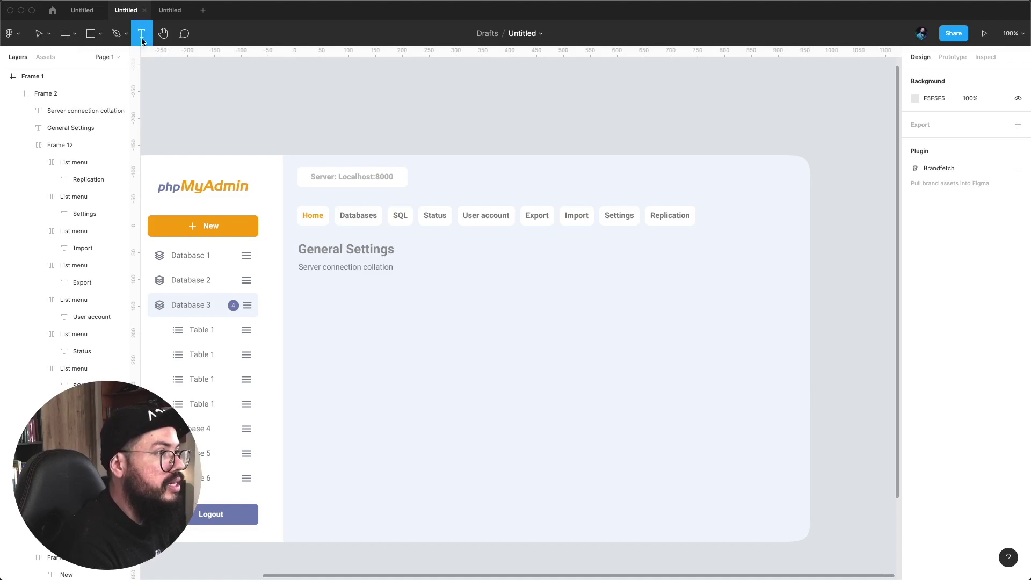
pyautogui.click(389, 179)
pyautogui.write('Choose...')
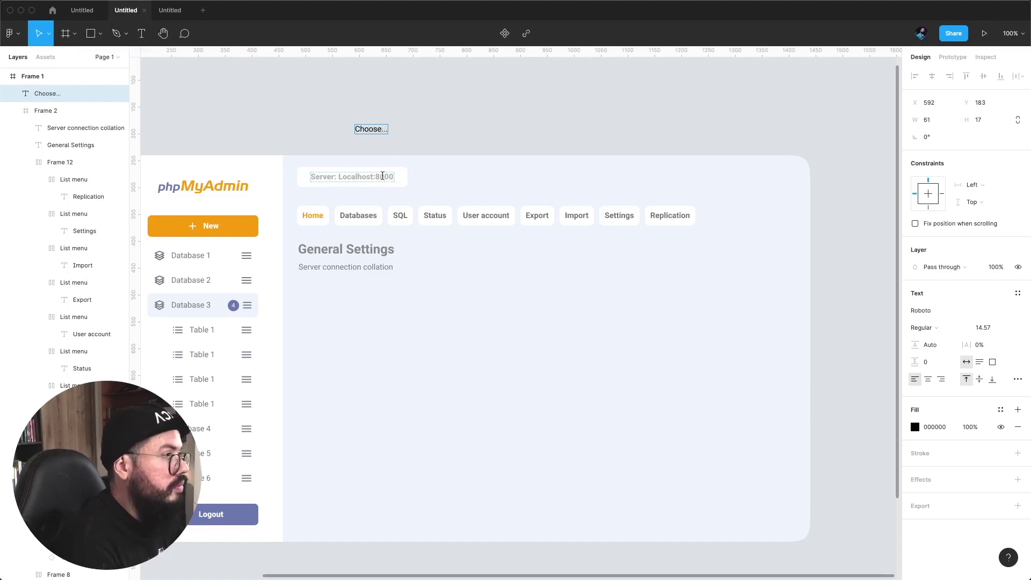
pyautogui.press('Escape')
pyautogui.click(394, 136)
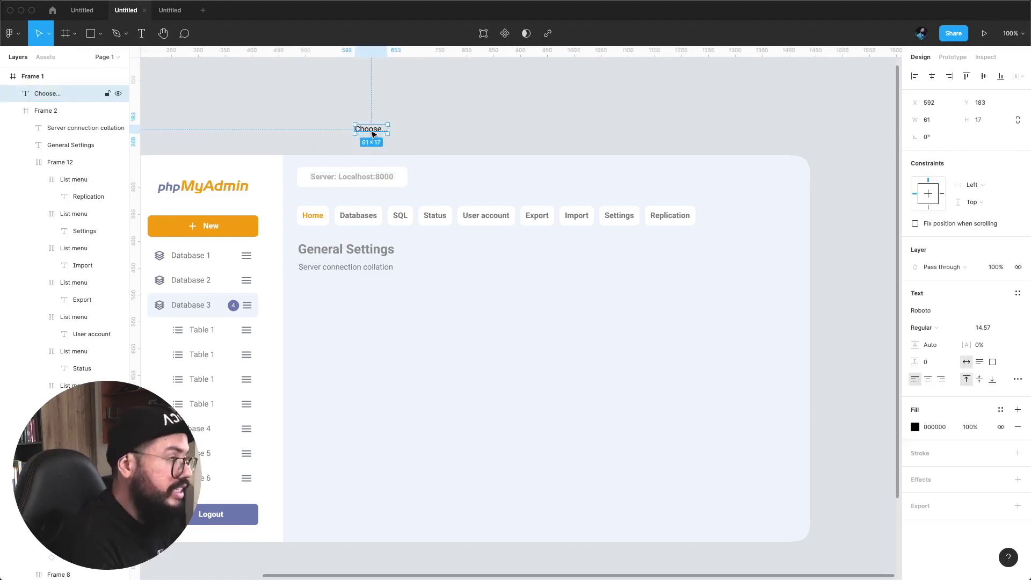
pyautogui.hotkey('shift', 'a')
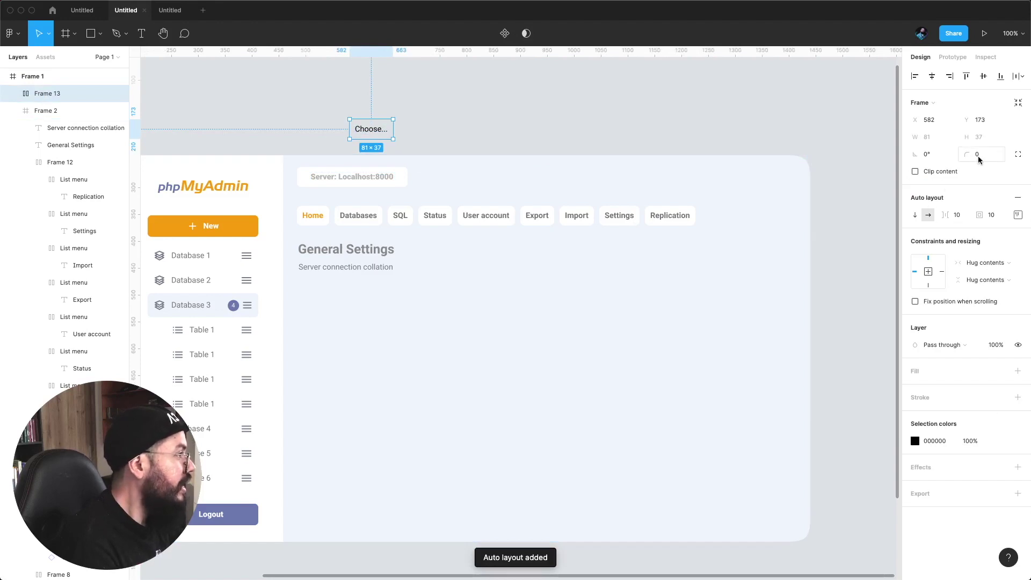
pyautogui.click(924, 374)
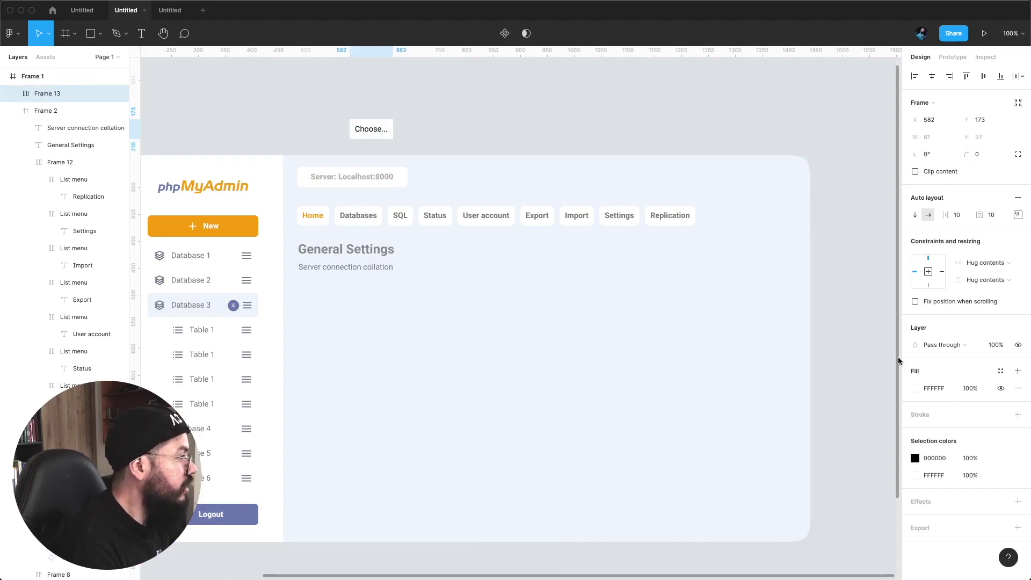
pyautogui.click(991, 155)
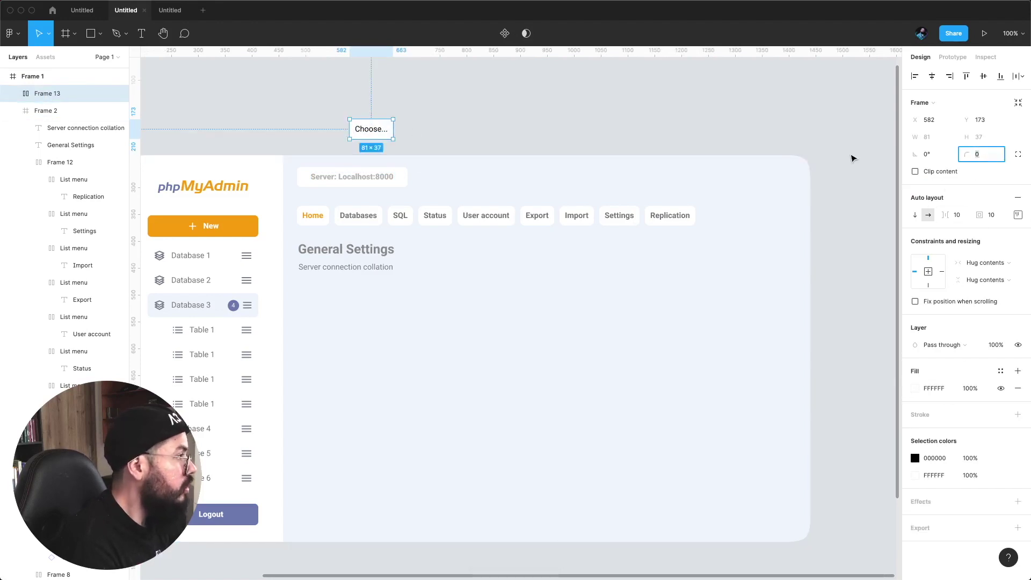
pyautogui.write('9')
pyautogui.press('Return')
# - Move the Choose... button beside the Server connection collation label
pyautogui.click(409, 134)
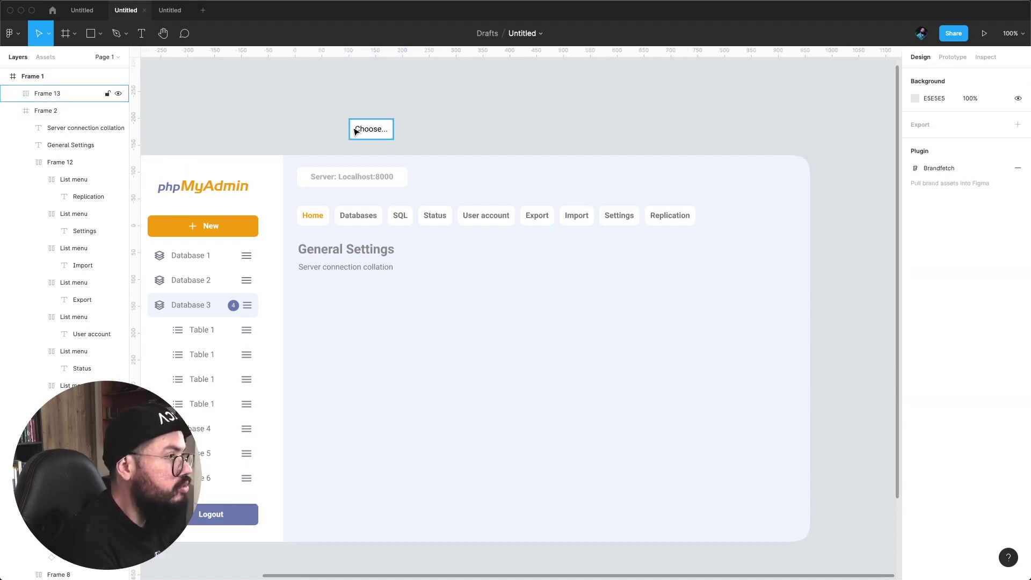
pyautogui.click(357, 133)
pyautogui.moveTo(366, 131); pyautogui.dragTo(421, 265)
pyautogui.click(412, 129)
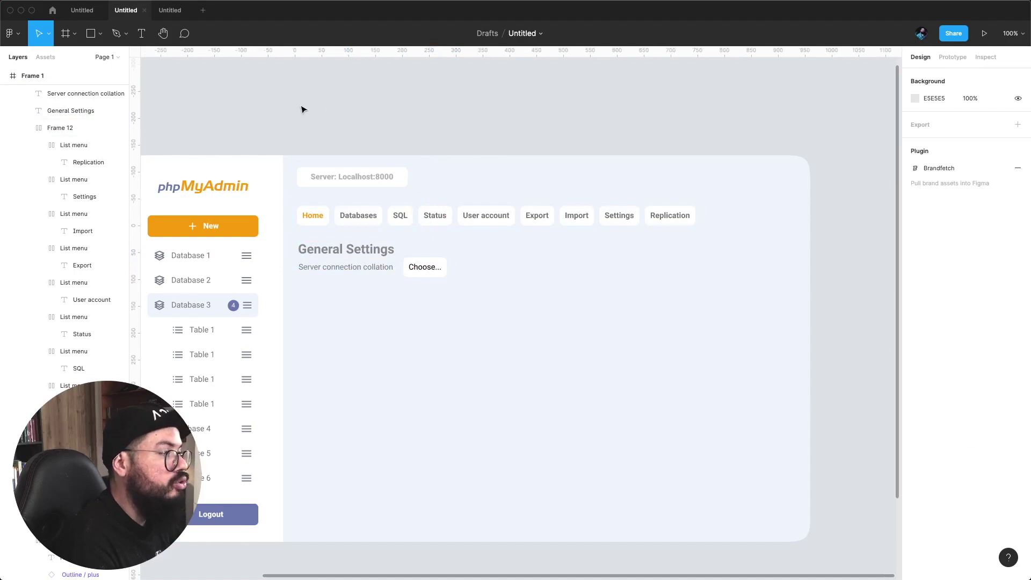
pyautogui.hotkey('ctrl', 'a')
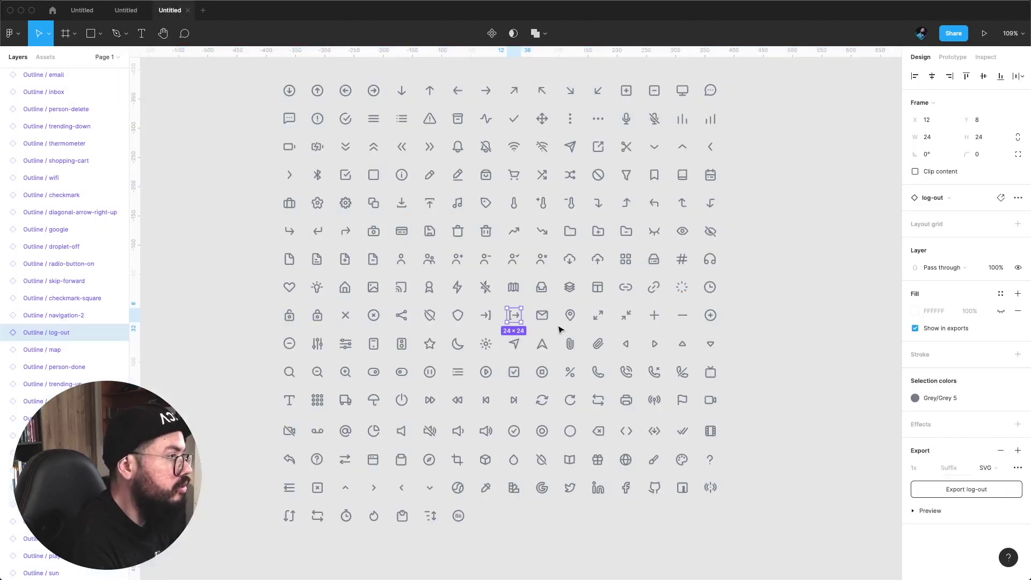
# - Paste the arrow-ios-down chevron icon into the Choose... dropdown
pyautogui.click(654, 146)
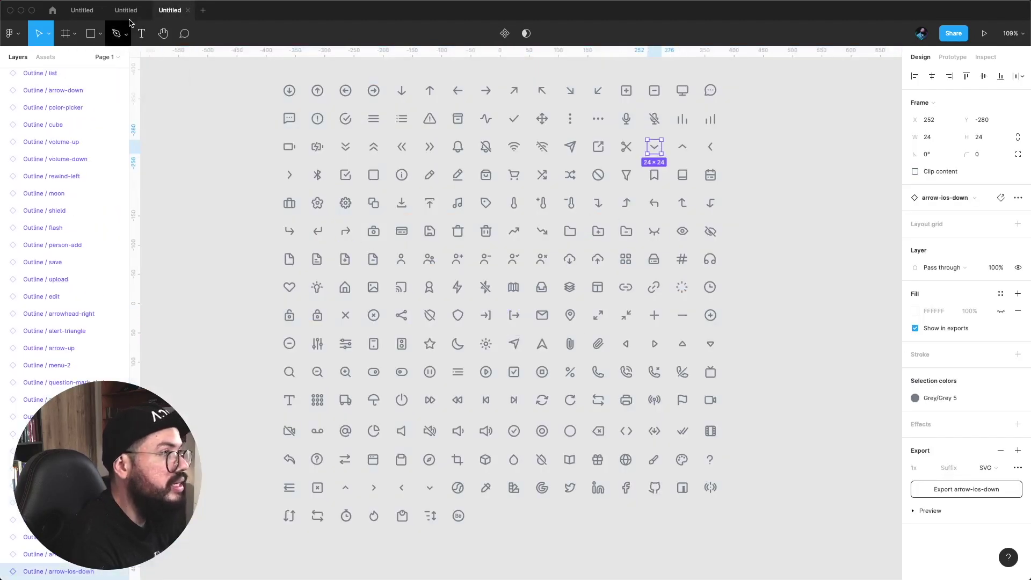
pyautogui.moveTo(177, 11); pyautogui.dragTo(137, 23)
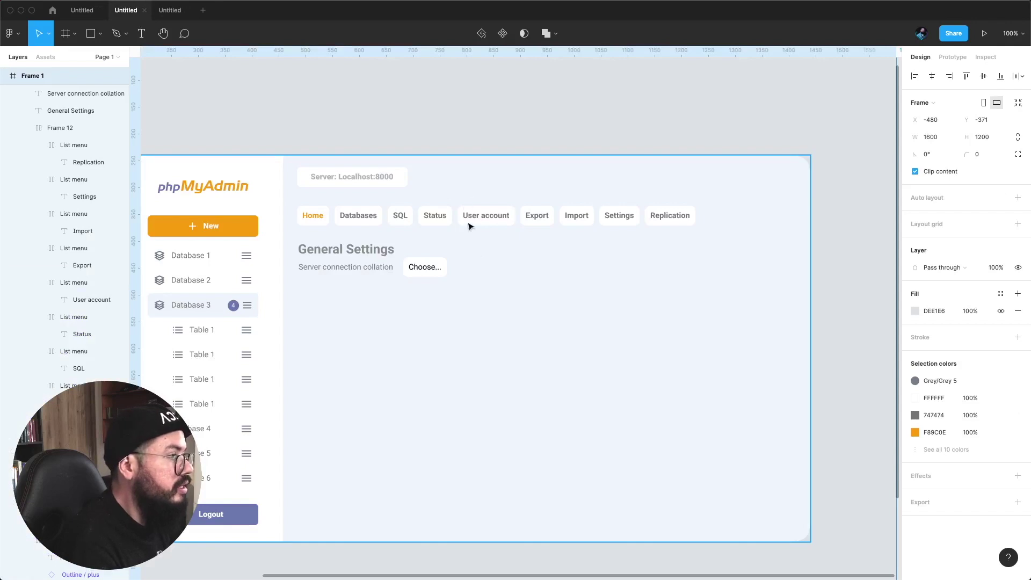
pyautogui.hotkey('ctrl', 'v')
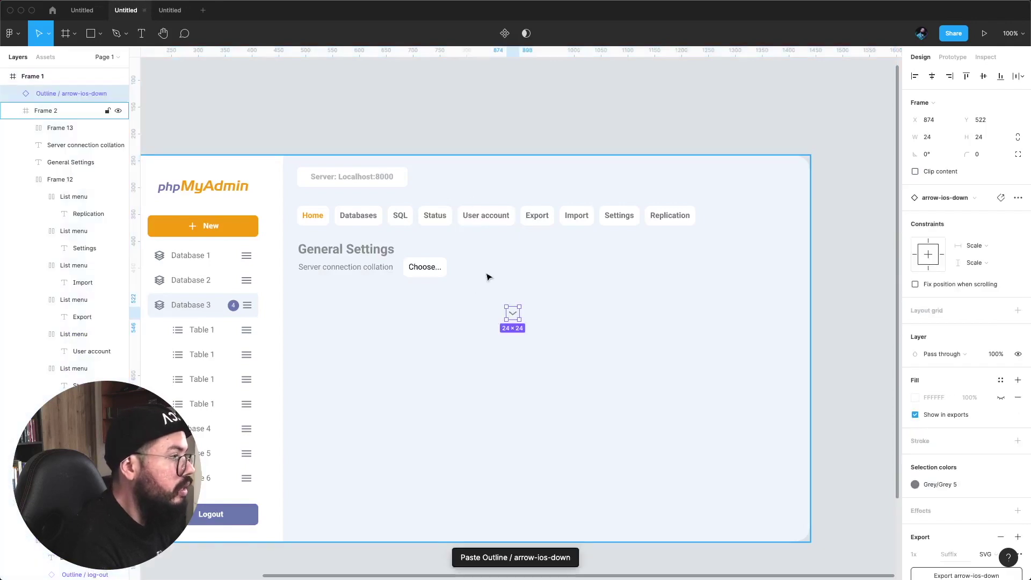
pyautogui.moveTo(512, 316)
pyautogui.mouseDown()
pyautogui.moveTo(447, 275)
pyautogui.moveTo(454, 272)
pyautogui.mouseUp()
pyautogui.click(455, 100)
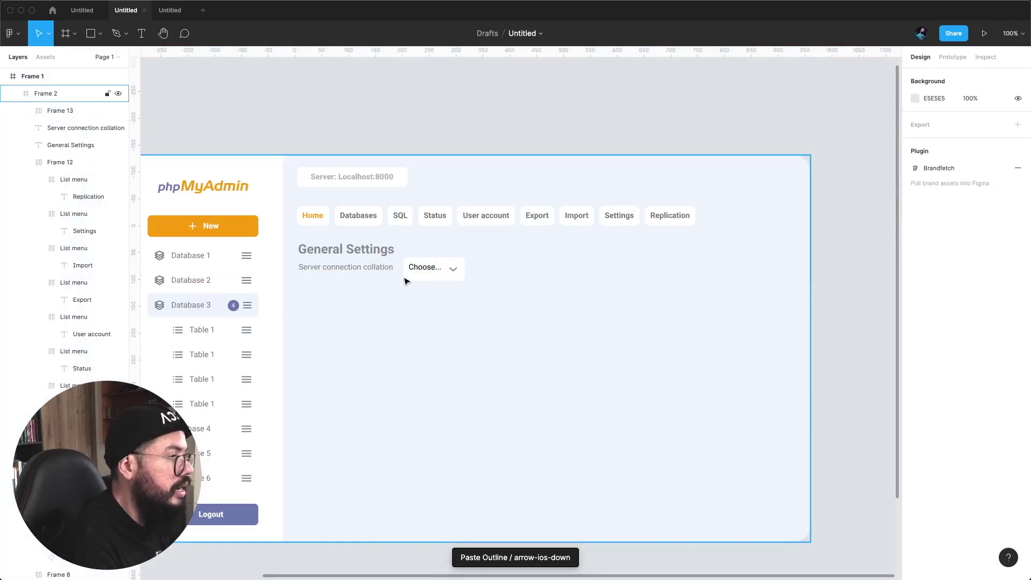
# - Centre the dropdown contents, size it to 200×35.2, and set spacing to Space between
pyautogui.doubleClick(417, 276)
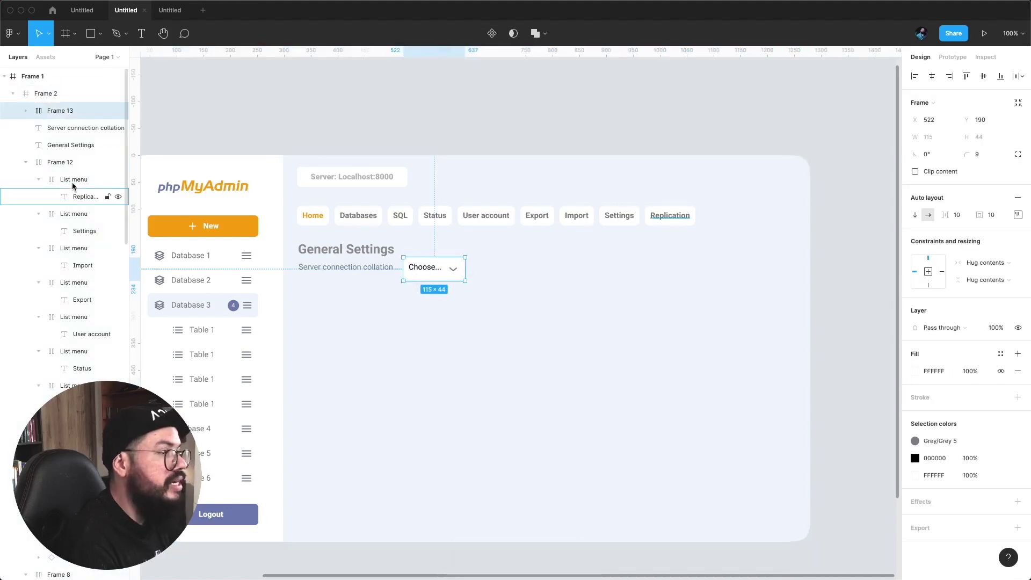
pyautogui.click(1018, 215)
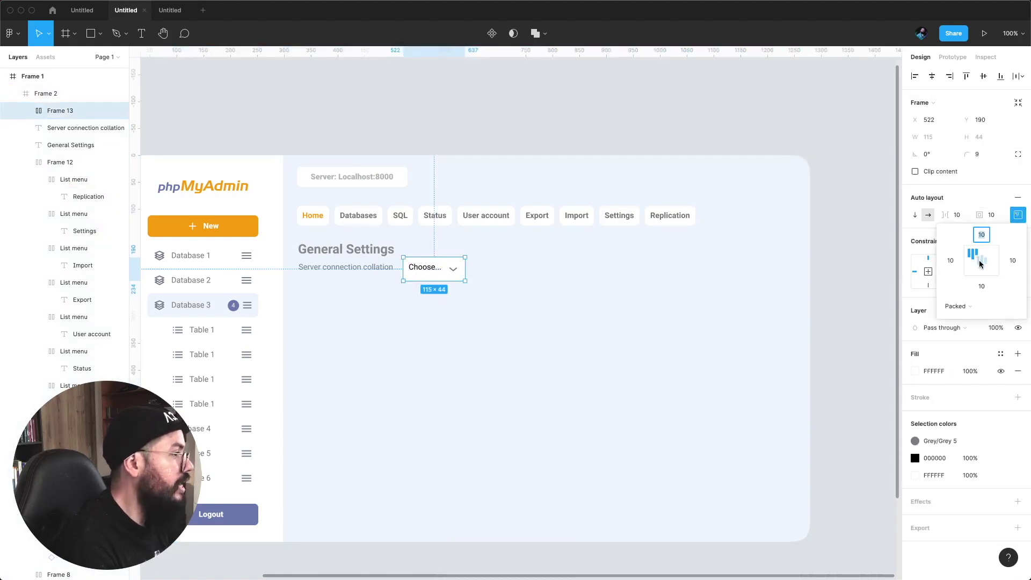
pyautogui.click(981, 263)
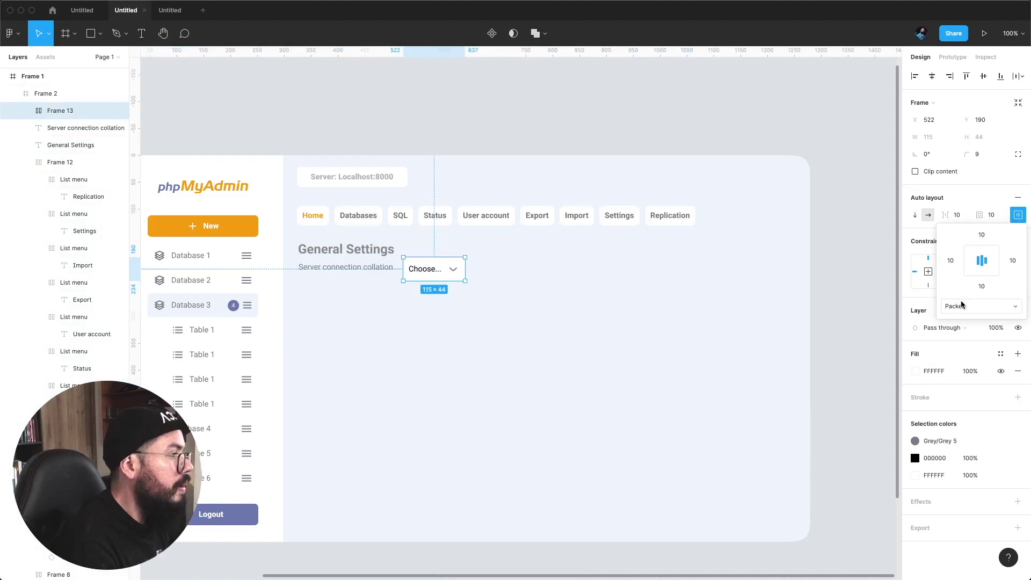
pyautogui.moveTo(465, 271)
pyautogui.mouseDown()
pyautogui.moveTo(538, 272)
pyautogui.moveTo(518, 272)
pyautogui.mouseUp()
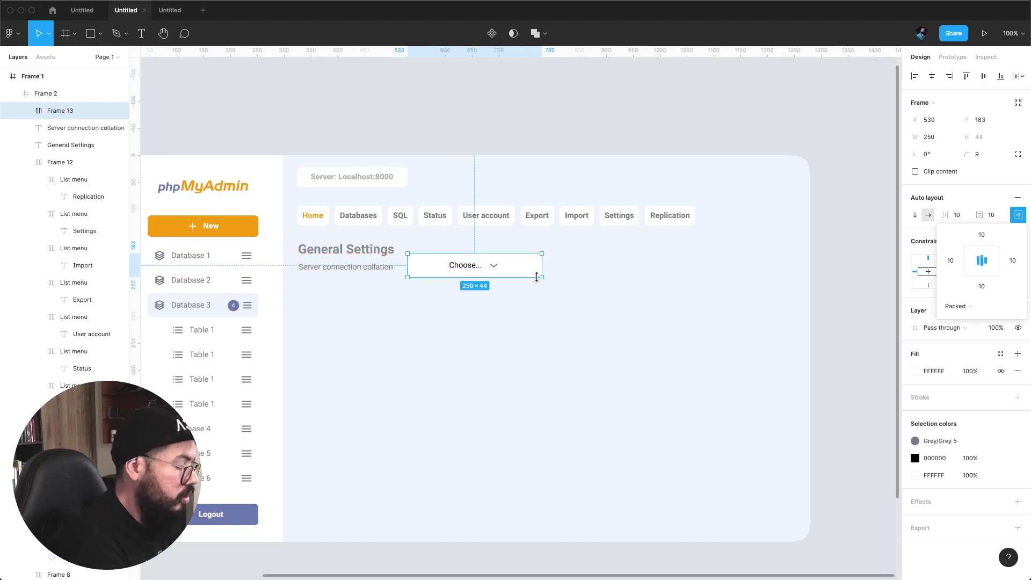
pyautogui.press('k')
pyautogui.moveTo(541, 277); pyautogui.dragTo(503, 268)
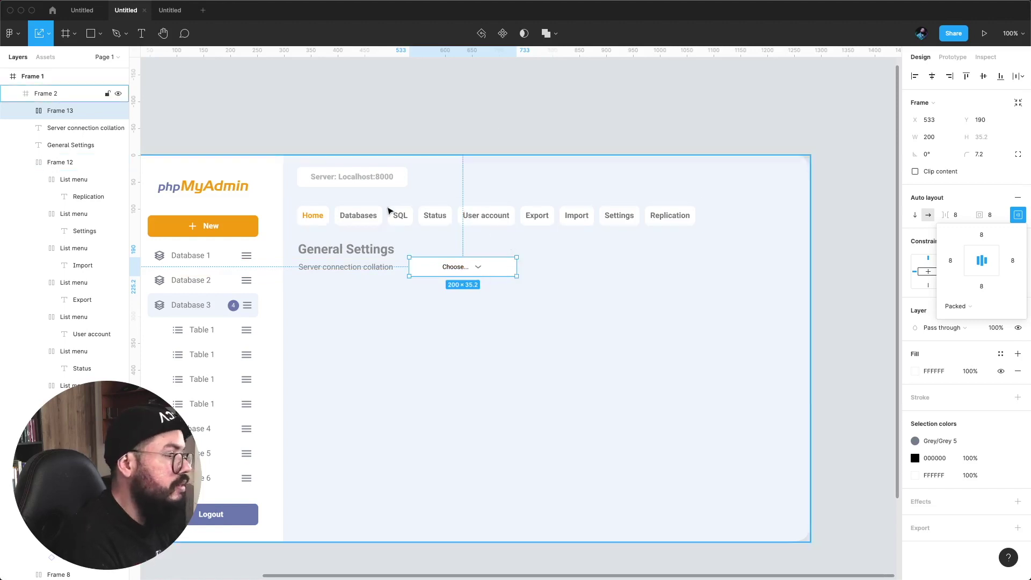
pyautogui.click(957, 306)
pyautogui.click(965, 318)
pyautogui.click(559, 124)
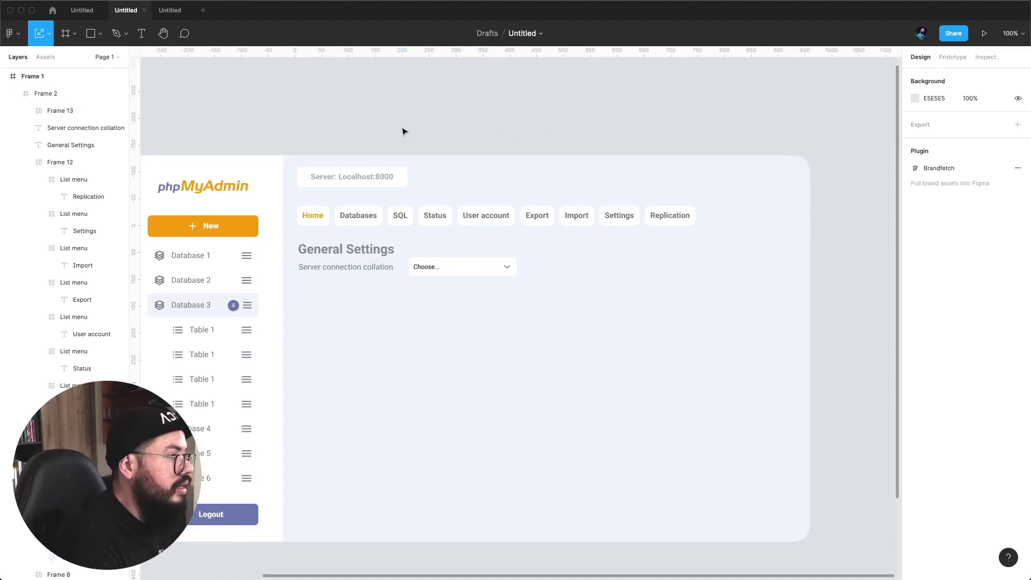
# - Replace the dropdown's Choose... text with utf8mb4_unicode_ci, set to Auto width on one line
pyautogui.write('utf8mb4_unicode_ci')
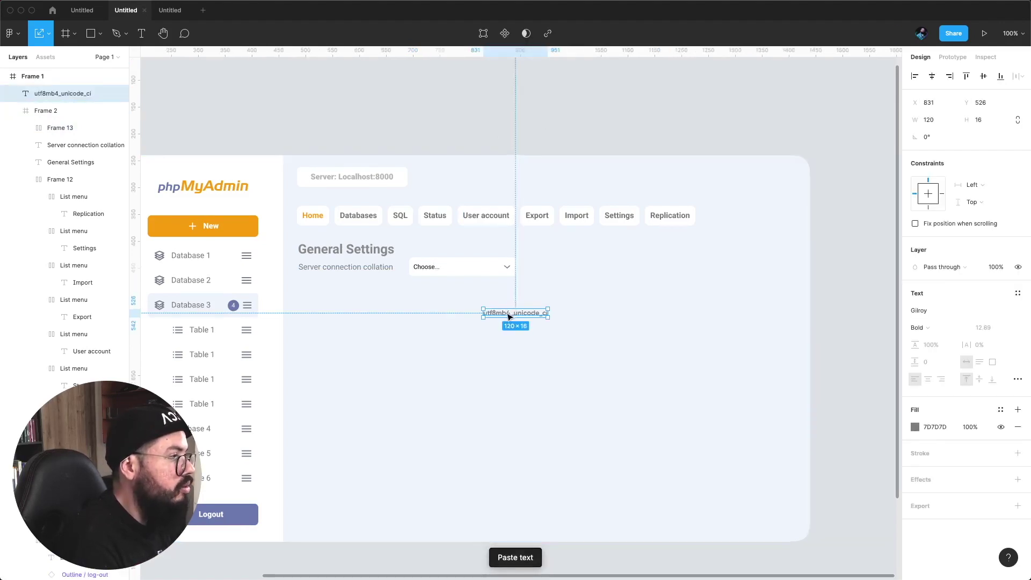
pyautogui.moveTo(510, 315); pyautogui.dragTo(433, 125)
pyautogui.hotkey('ctrl', 'z')
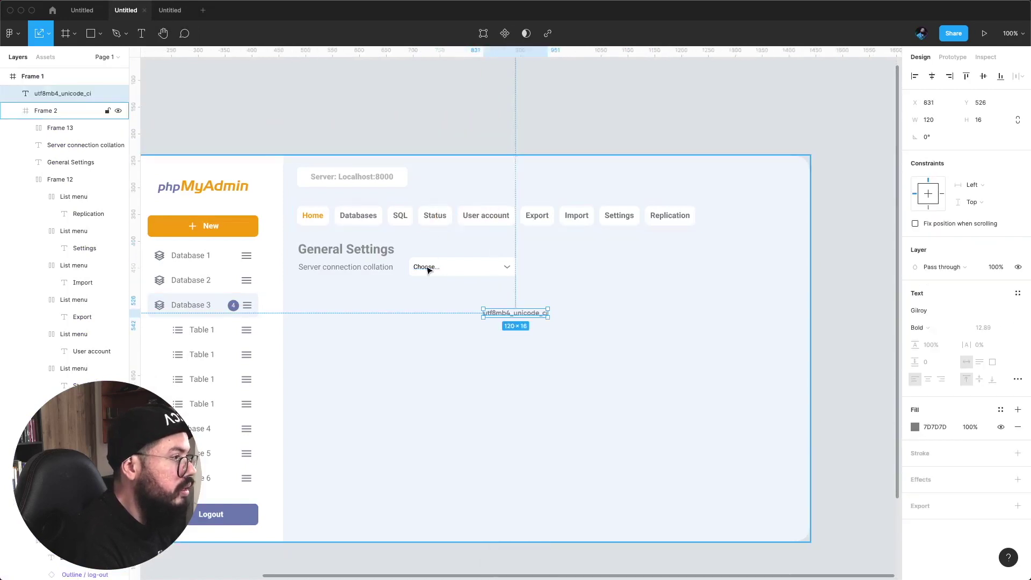
pyautogui.hotkey('ctrl', 'z')
pyautogui.click(419, 266)
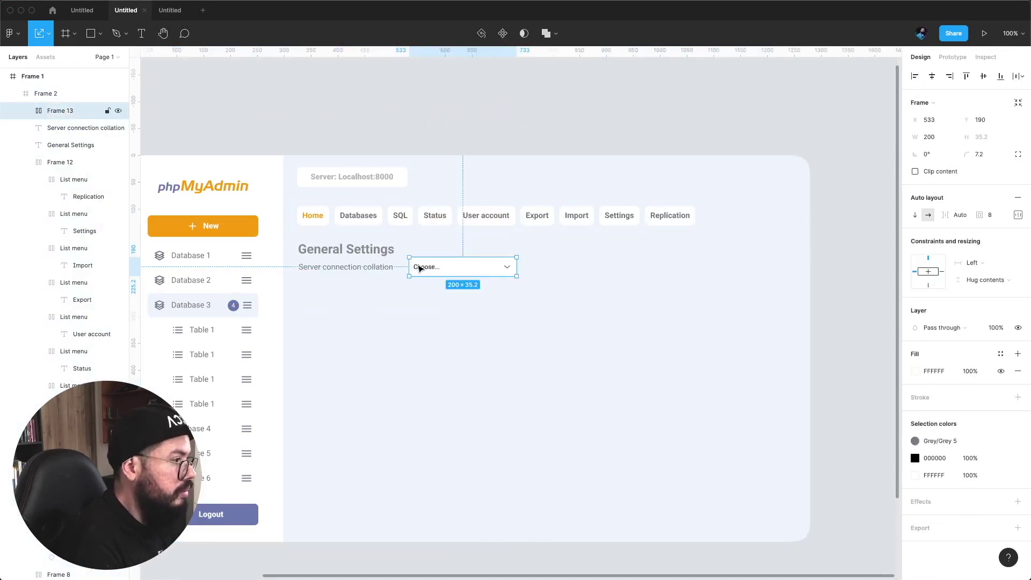
pyautogui.doubleClick(420, 267)
pyautogui.write('utf8mb4_unicode_ci')
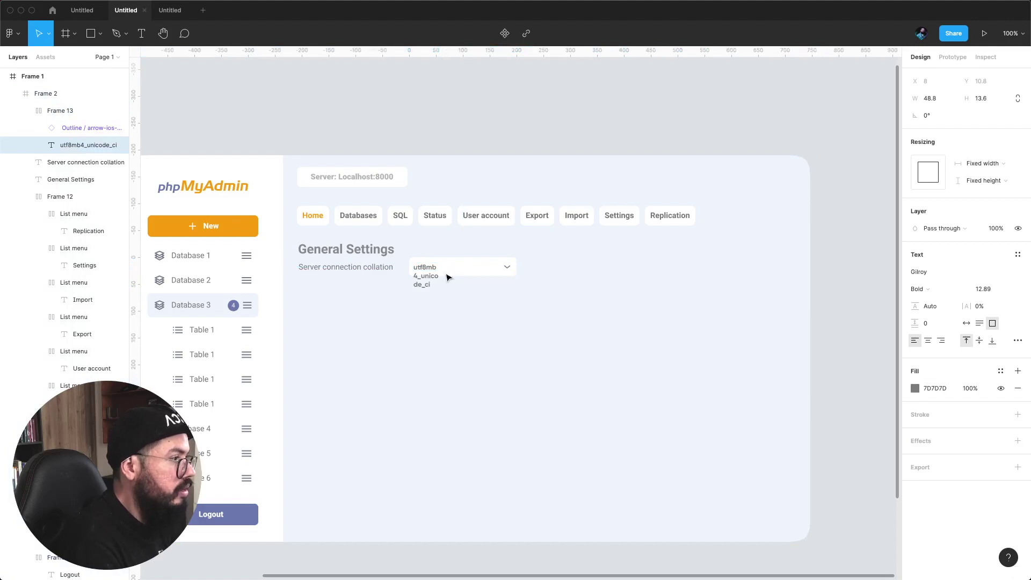
pyautogui.click(966, 323)
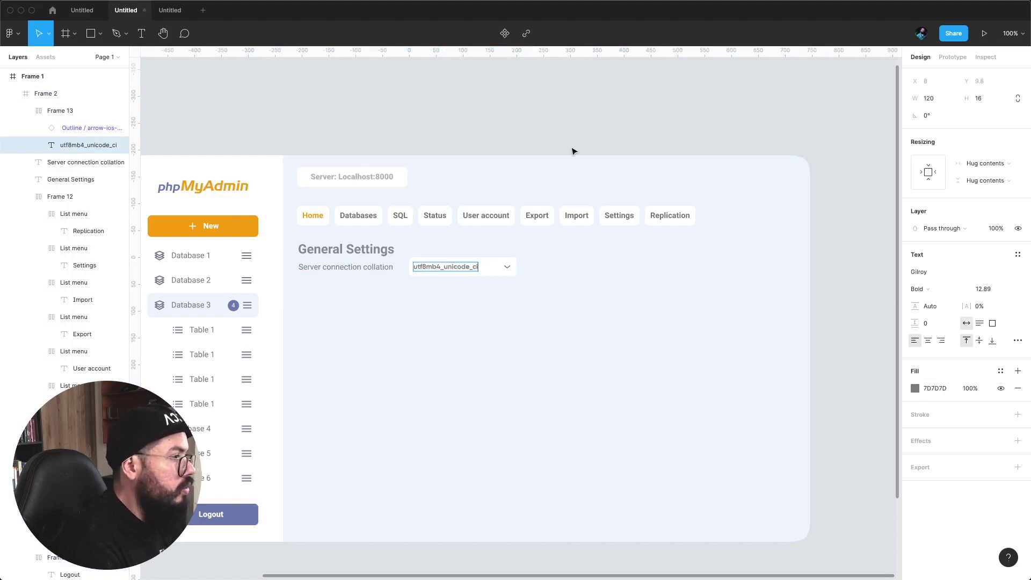
pyautogui.click(537, 129)
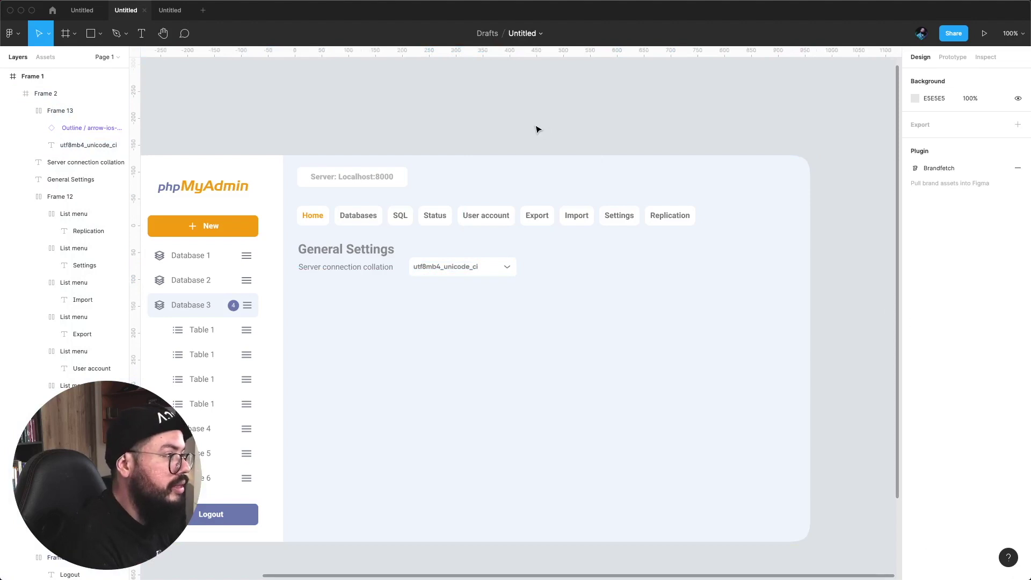
pyautogui.click(382, 274)
# - Nudge the collation label and dropdown down, then move the dropdown closer to the label
pyautogui.doubleClick(383, 271)
pyautogui.keyDown('shift'); pyautogui.click(425, 272); pyautogui.keyUp('shift')
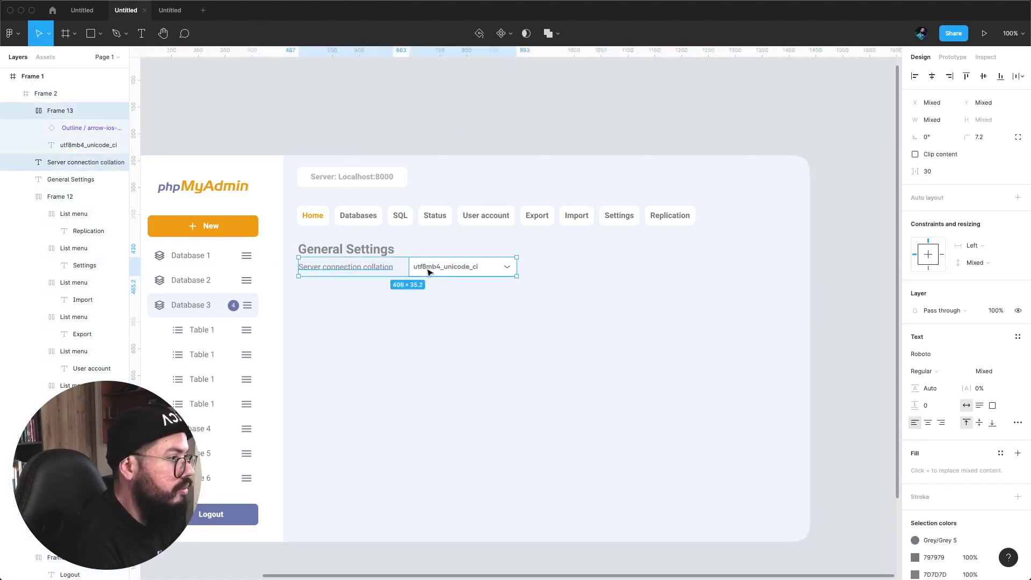
pyautogui.hotkey('shift', 'Down')
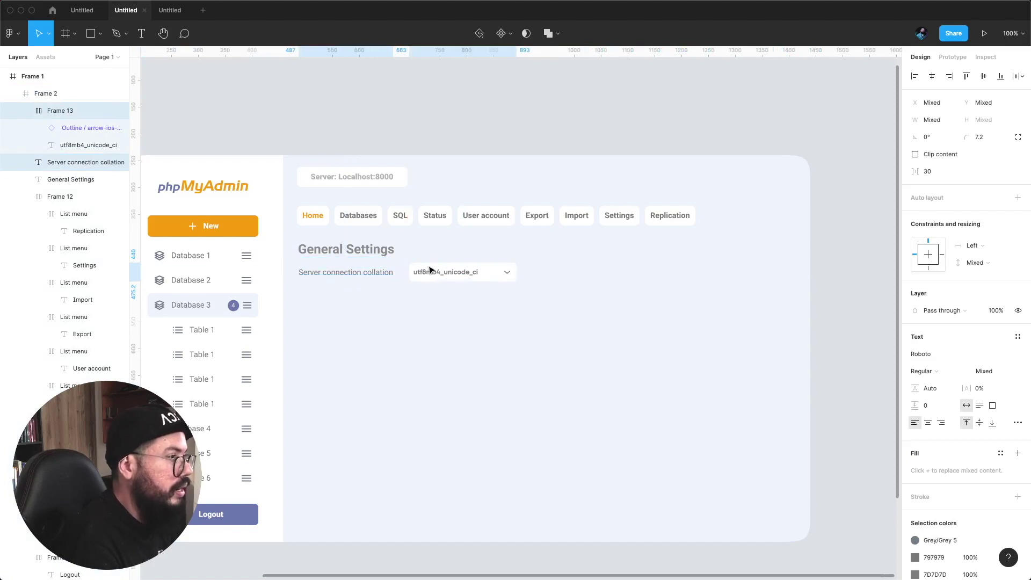
pyautogui.press('Escape')
pyautogui.click(442, 276)
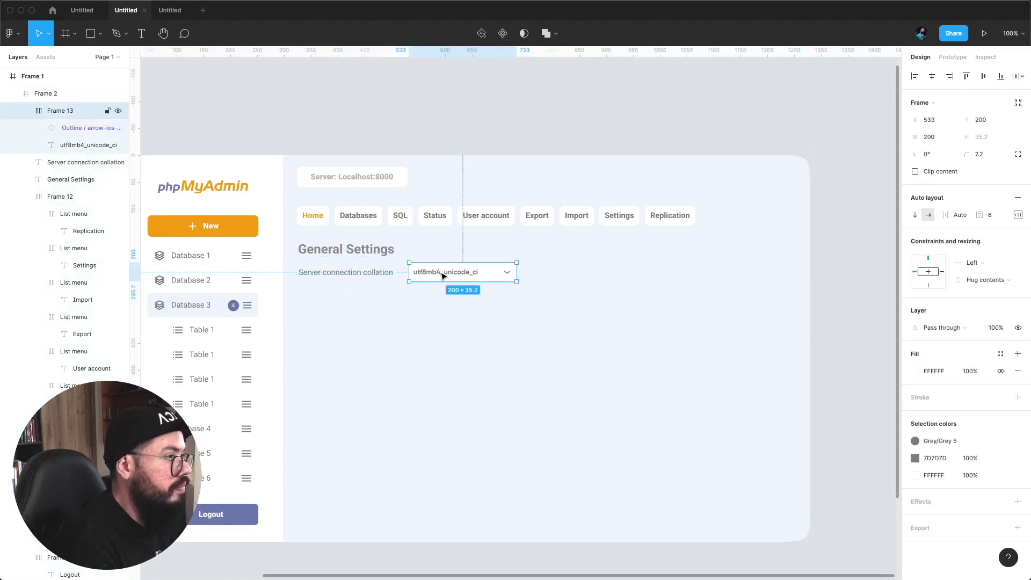
pyautogui.hotkey('shift', 'Left')
pyautogui.press('Left')
pyautogui.press('Left')
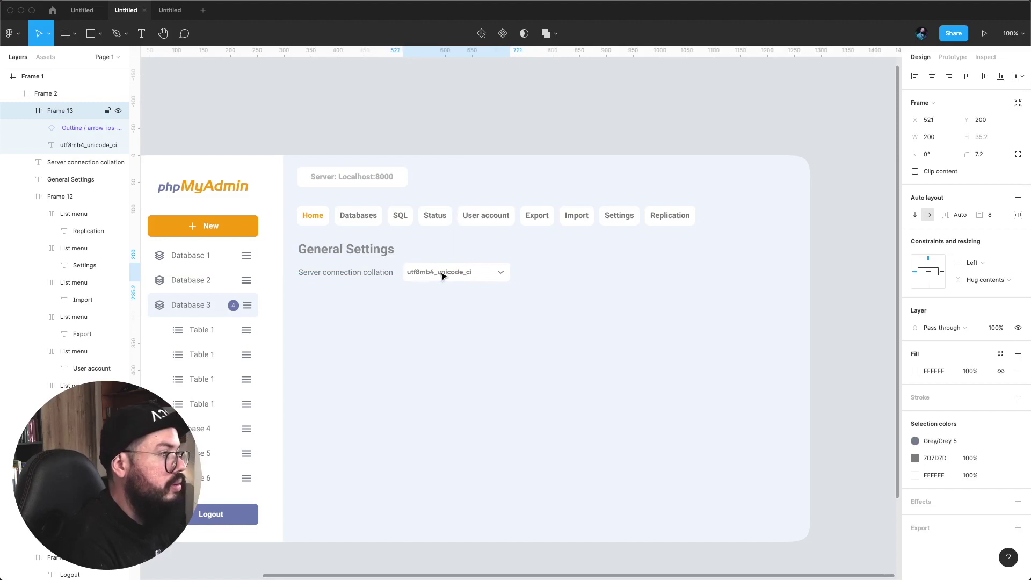
pyautogui.click(436, 141)
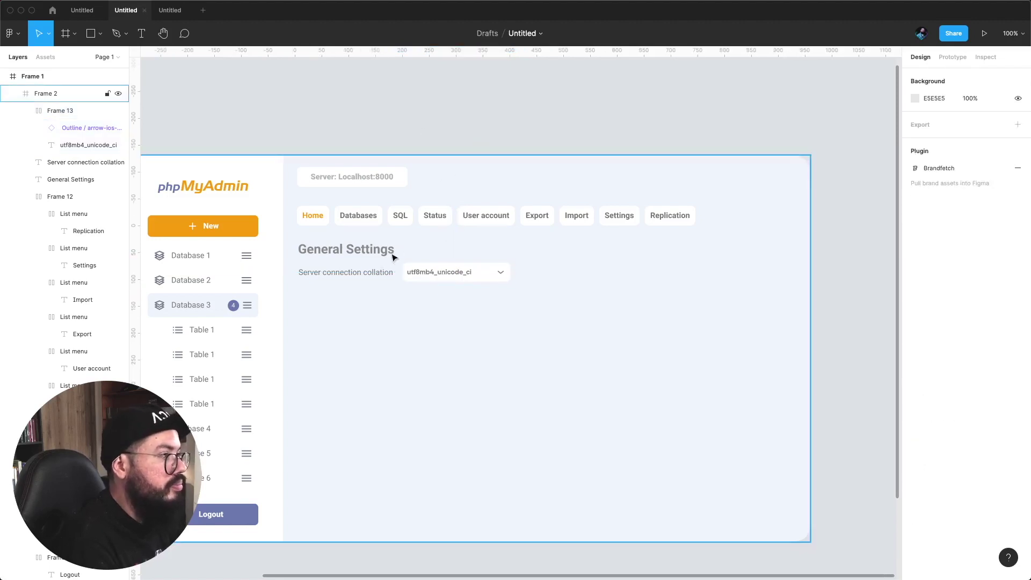
# - Wrap the label and dropdown in an auto-layout row aligned left-middle
pyautogui.click(375, 272)
pyautogui.keyDown('shift'); pyautogui.click(422, 276); pyautogui.keyUp('shift')
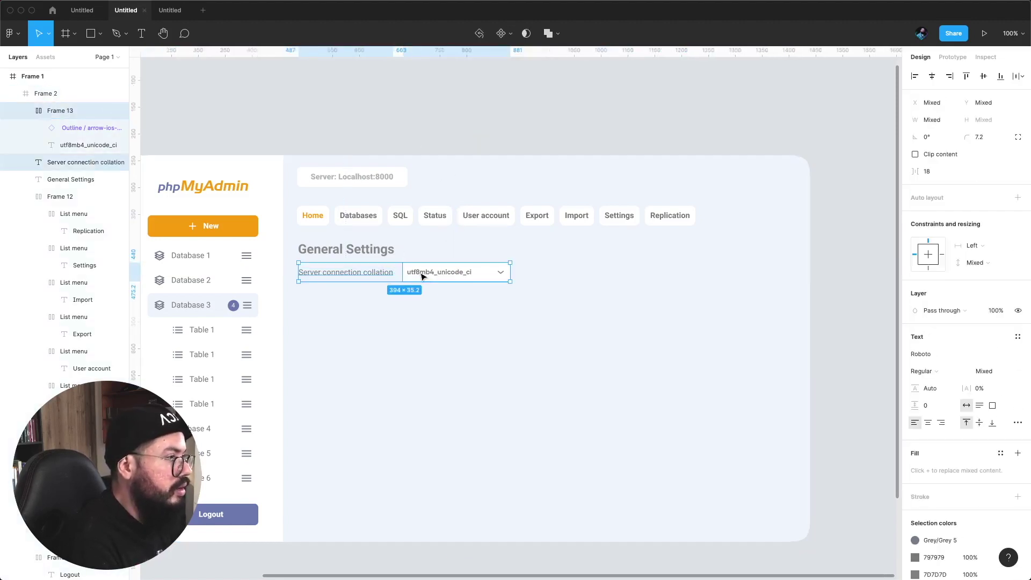
pyautogui.hotkey('shift', 'a')
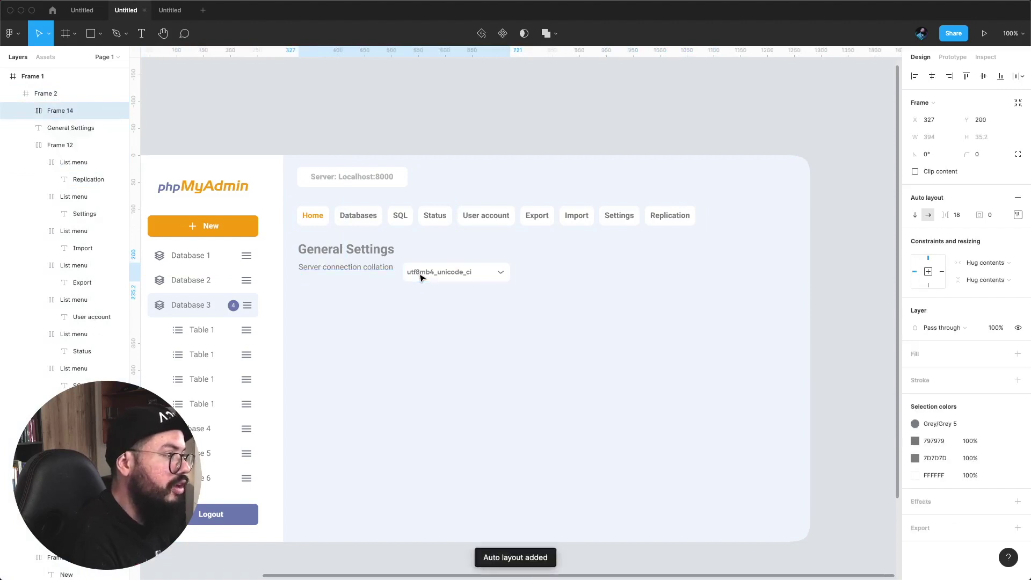
pyautogui.click(1018, 214)
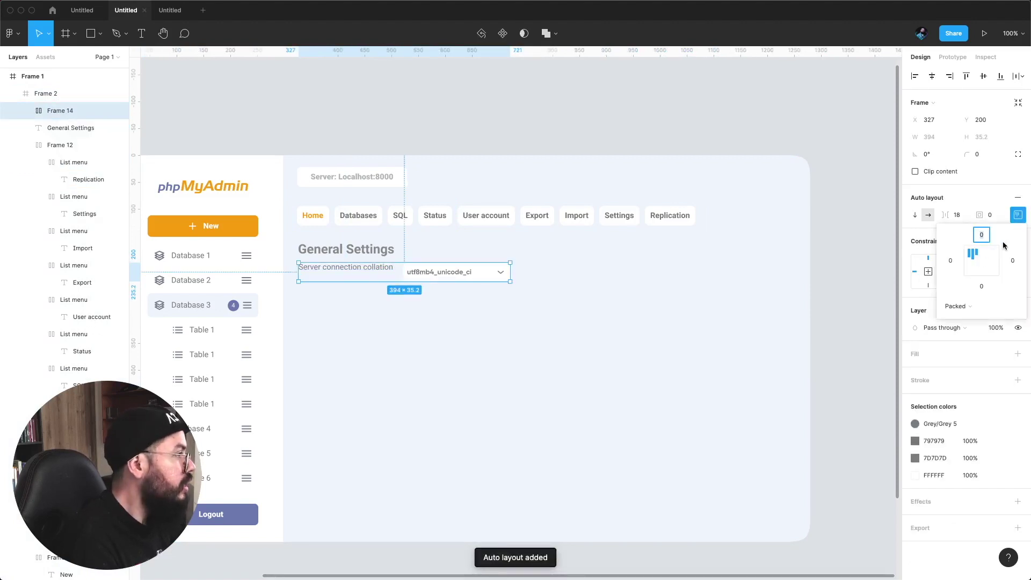
pyautogui.click(973, 262)
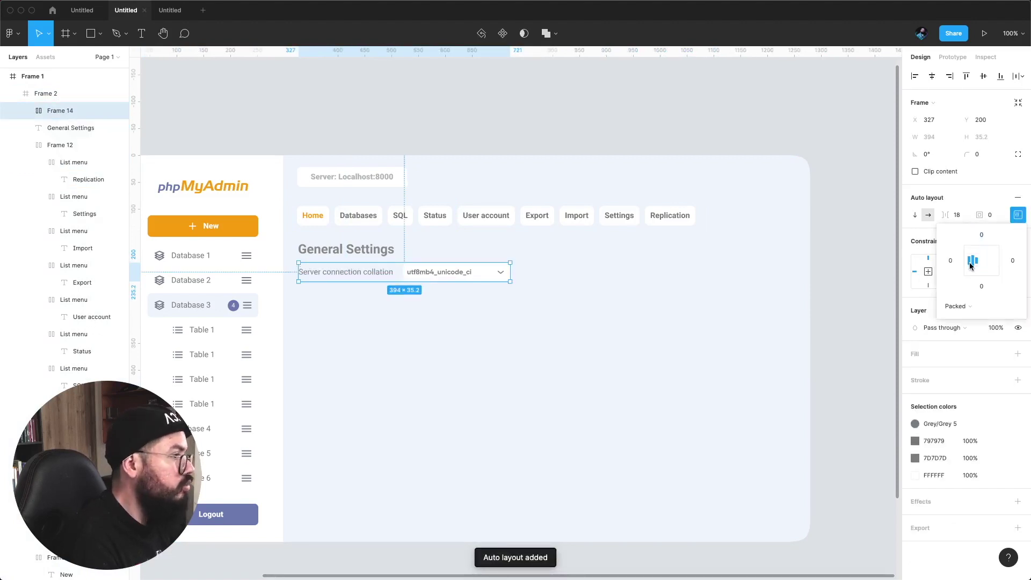
# - Wrap the whole collation row in a vertical auto-layout stack
pyautogui.click(452, 114)
pyautogui.click(370, 279)
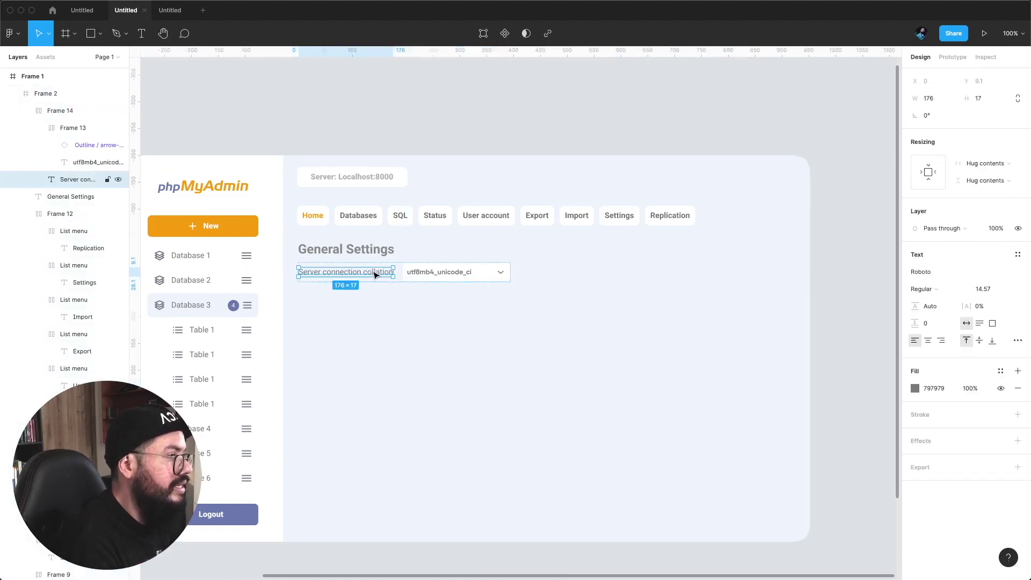
pyautogui.click(462, 122)
pyautogui.click(419, 274)
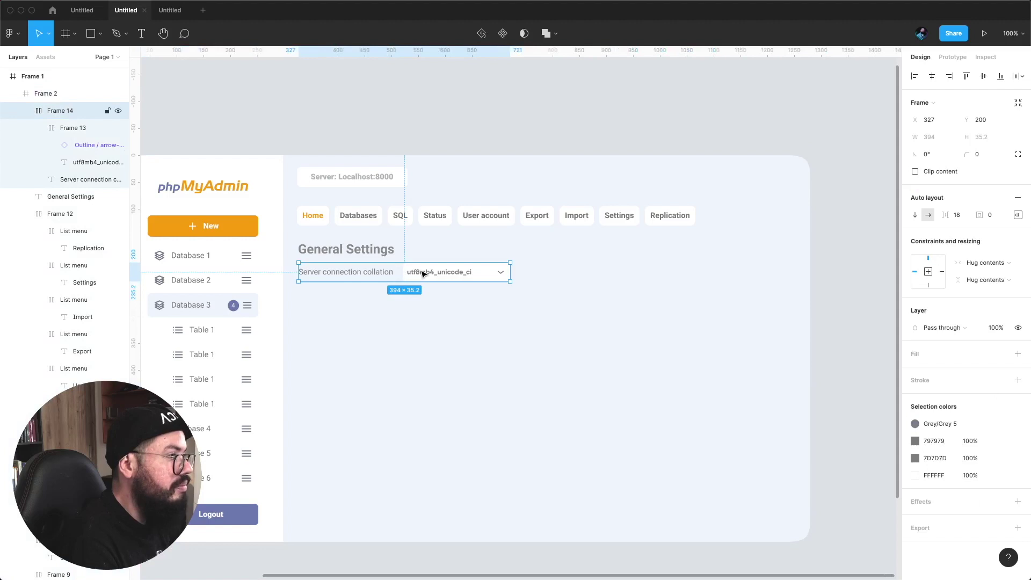
pyautogui.moveTo(423, 274); pyautogui.dragTo(425, 298)
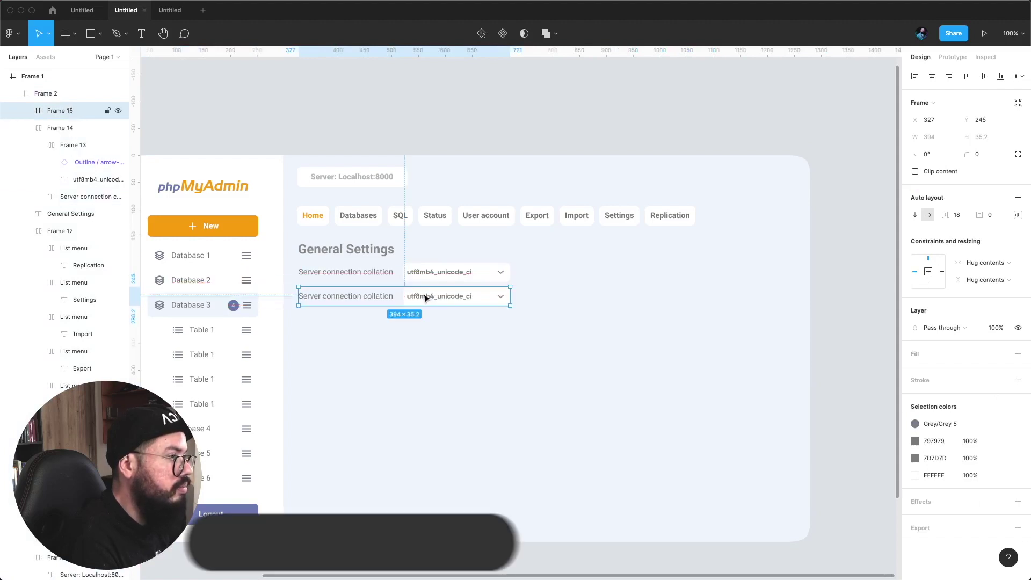
pyautogui.hotkey('ctrl', 'z')
pyautogui.moveTo(60, 110)
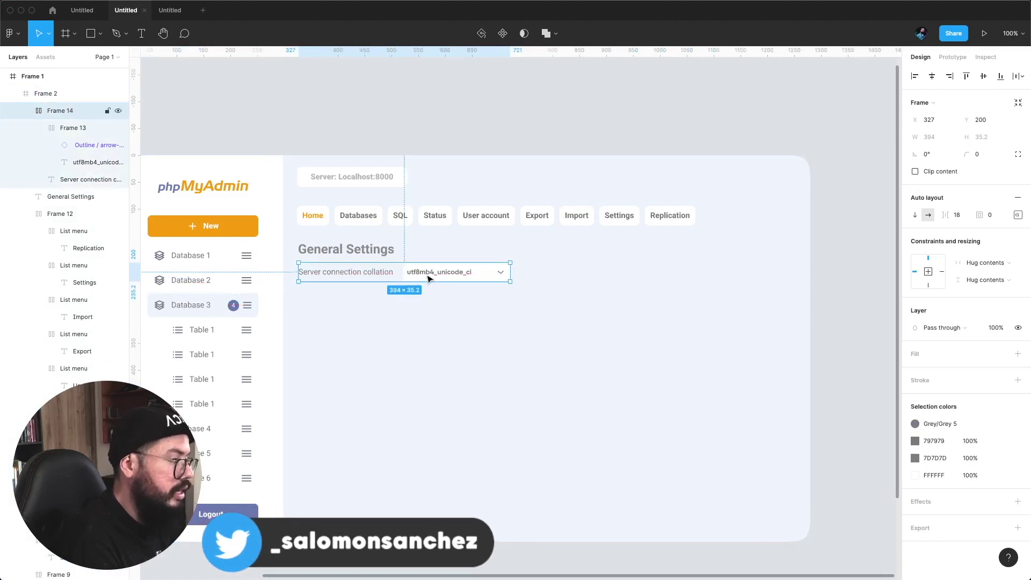
pyautogui.click(60, 123)
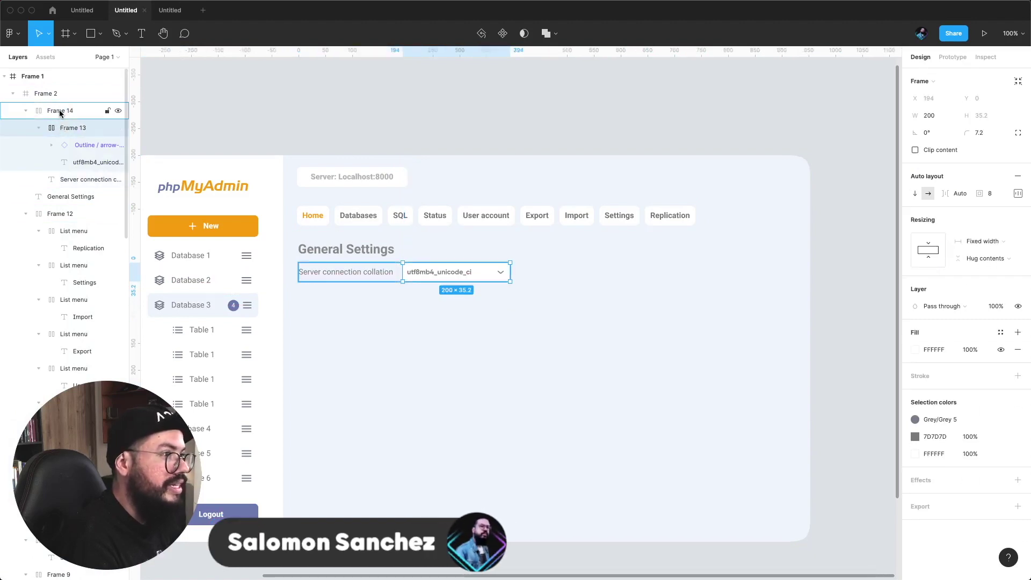
pyautogui.click(60, 113)
pyautogui.hotkey('shift', 'a')
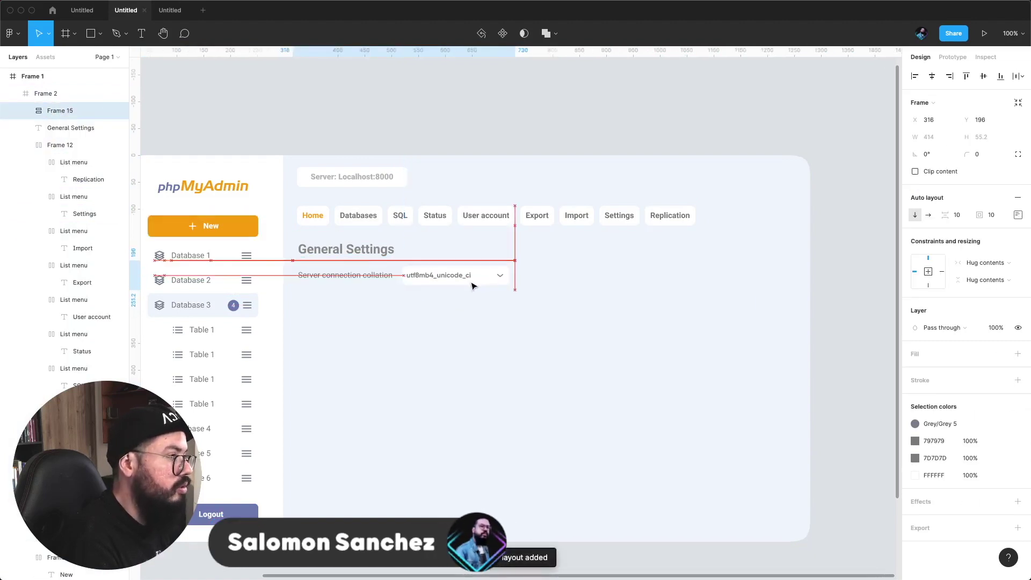
# - Nudge the collation group lower and paste extra copies of the collation row into it
pyautogui.moveTo(473, 285); pyautogui.dragTo(472, 289)
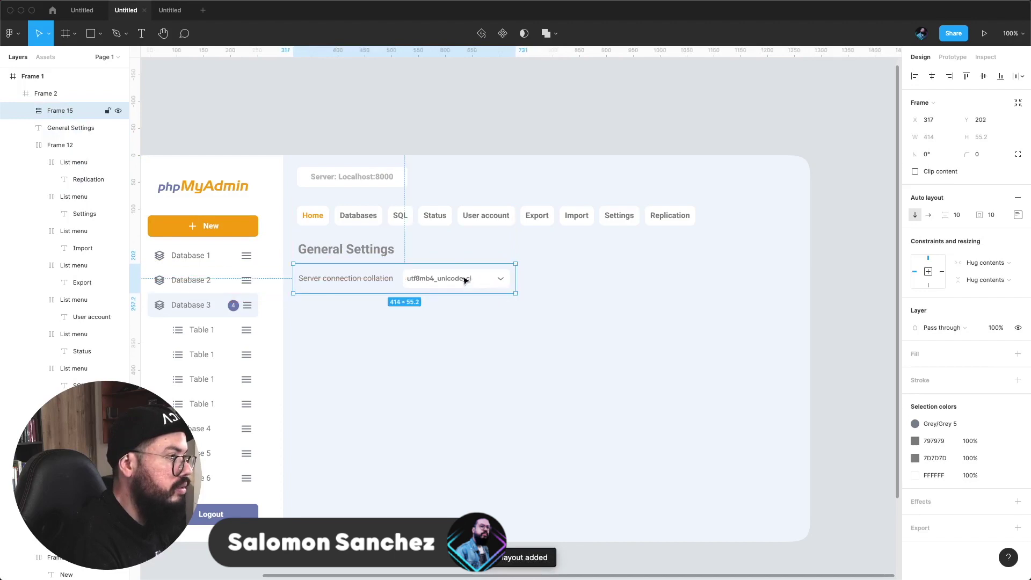
pyautogui.click(26, 111)
pyautogui.click(73, 129)
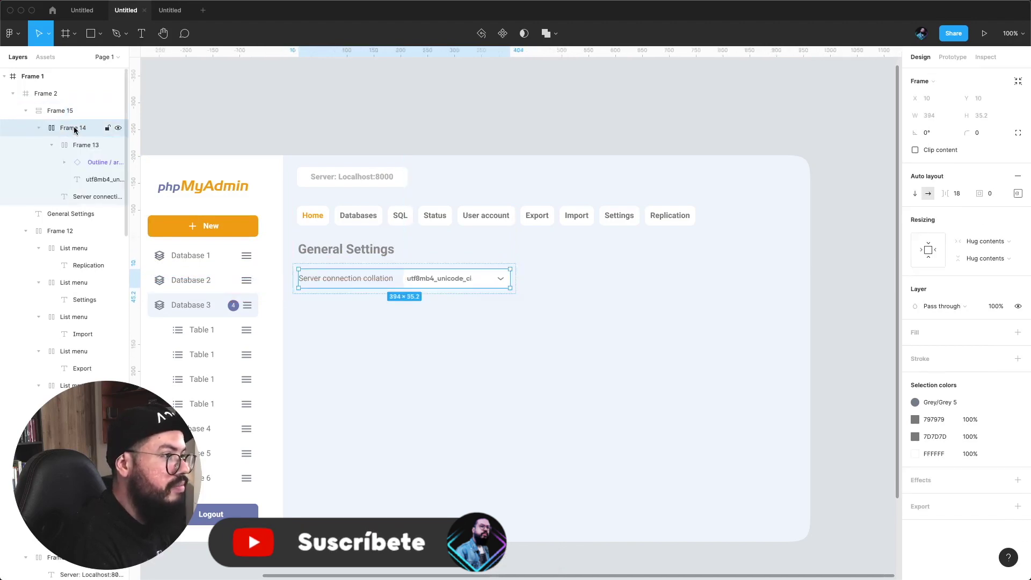
pyautogui.hotkey('ctrl', 'v')
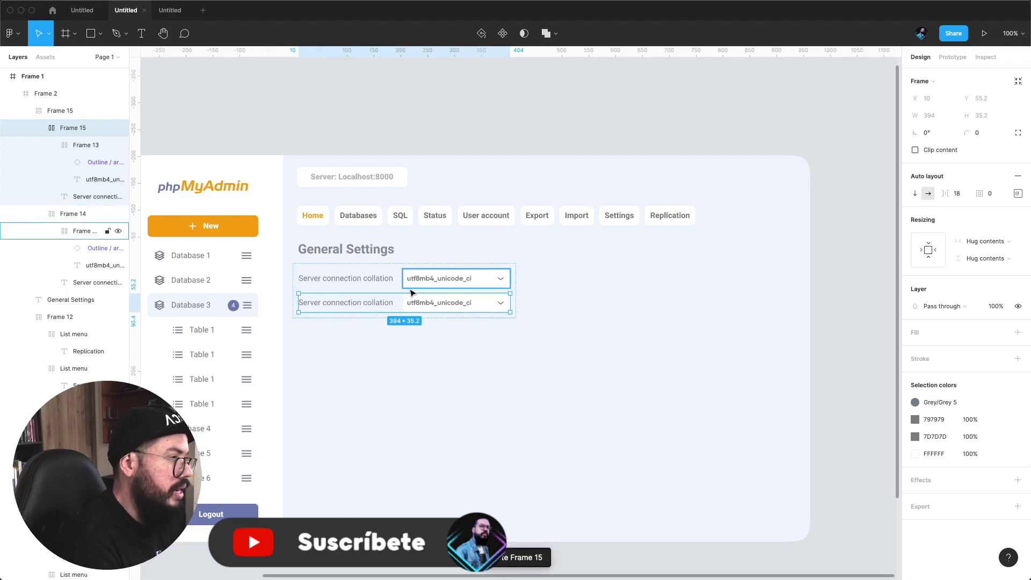
pyautogui.hotkey('ctrl', 'v')
pyautogui.hotkey('ctrl', 'v')
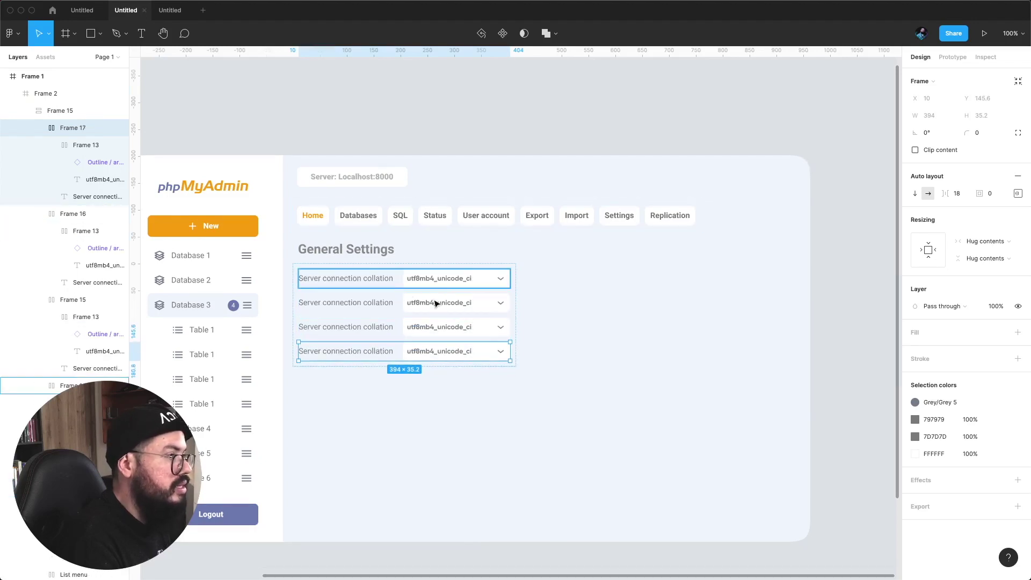
# - Place a duplicate of the collation row group further down the page
pyautogui.doubleClick(436, 309)
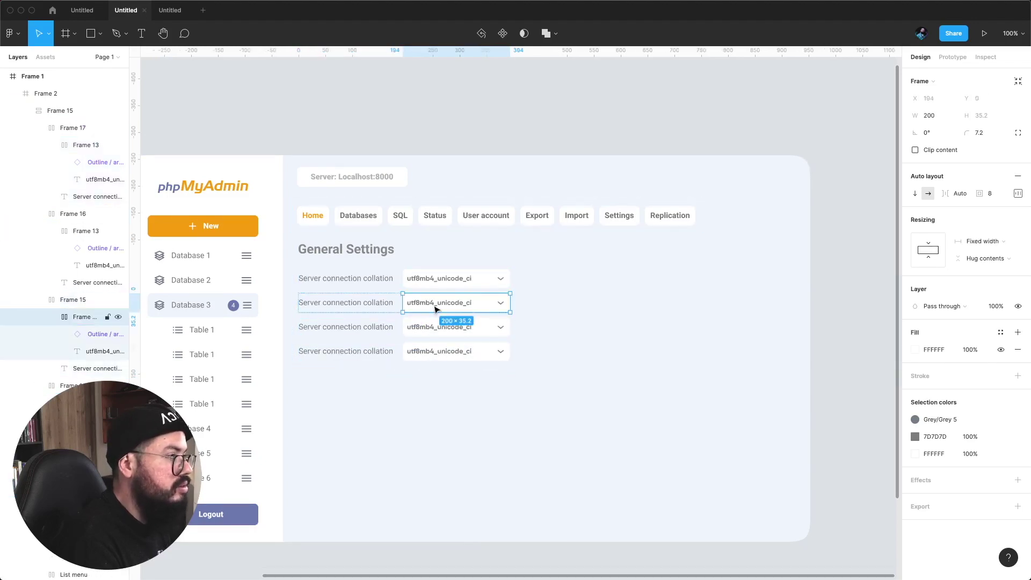
pyautogui.click(369, 302)
pyautogui.click(396, 134)
pyautogui.click(357, 277)
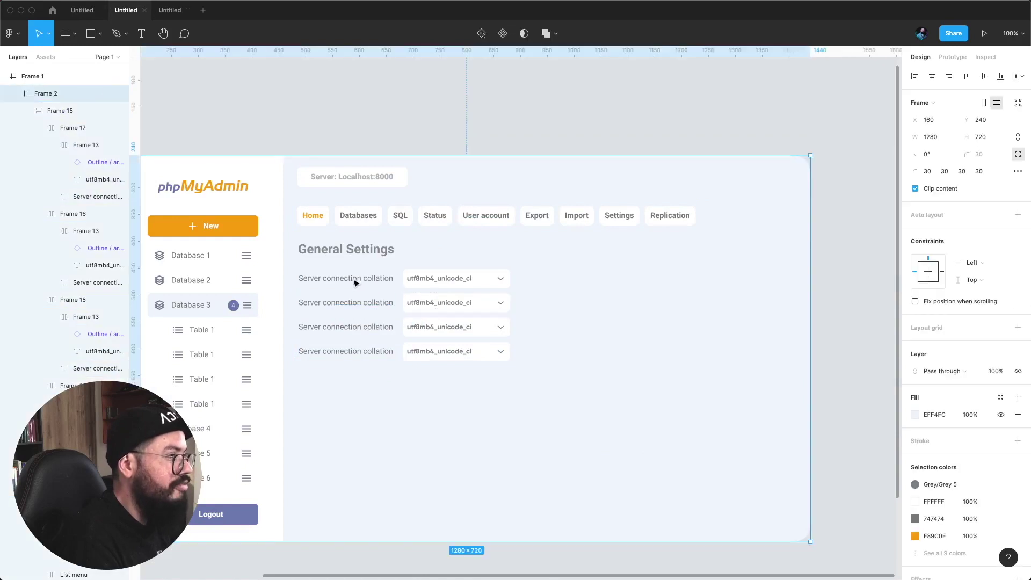
pyautogui.moveTo(356, 278); pyautogui.dragTo(360, 395)
# - Delete the extra rows so one collation row stays under General Settings
pyautogui.click(369, 327)
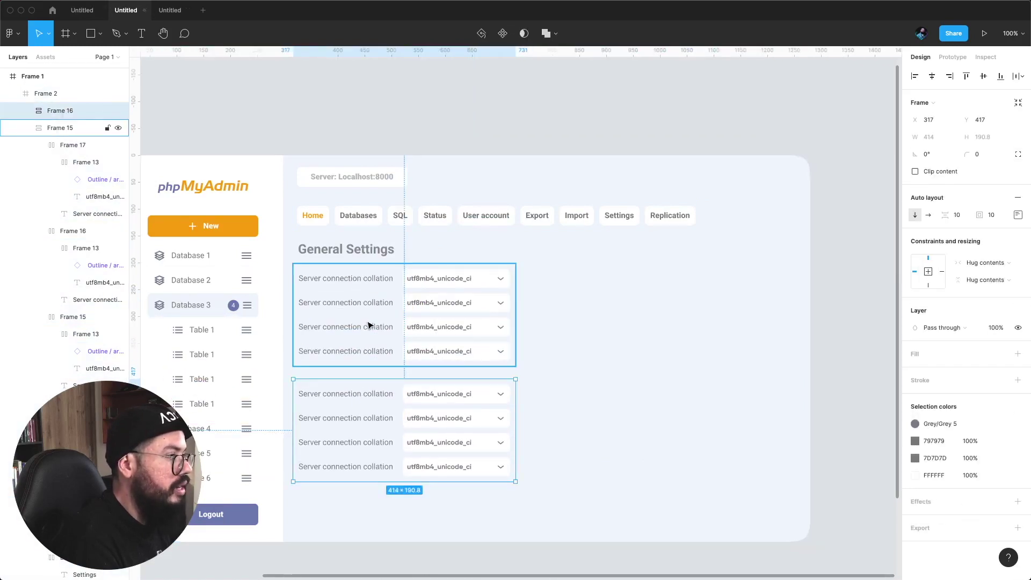
pyautogui.press('Delete')
pyautogui.click(433, 326)
pyautogui.click(432, 323)
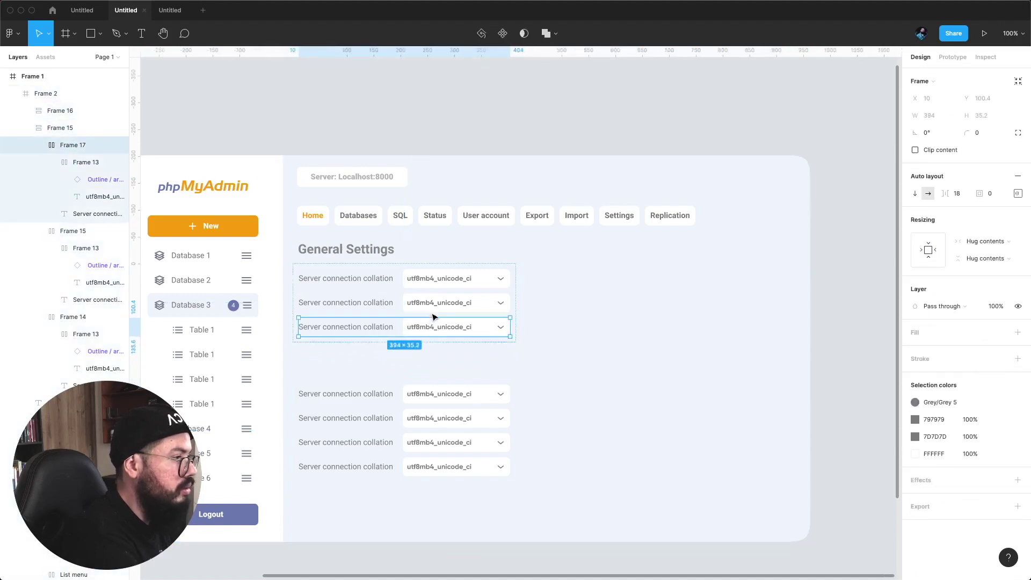
pyautogui.press('Escape')
pyautogui.click(433, 302)
pyautogui.press('Delete')
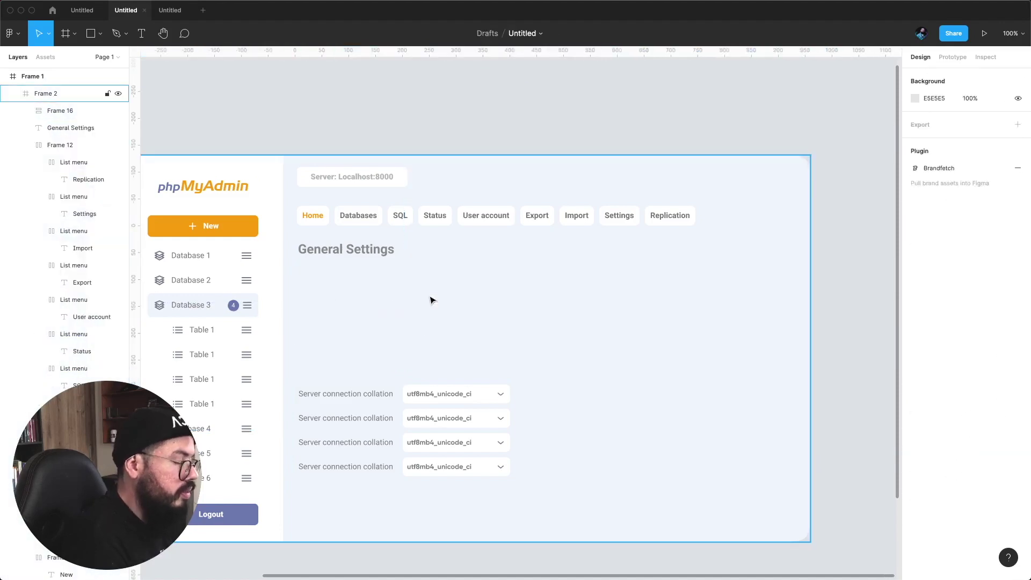
pyautogui.hotkey('ctrl', 'z')
pyautogui.click(428, 302)
pyautogui.press('Delete')
# - Place a copy of the General Settings heading lower and move the lower rows beneath it
pyautogui.click(428, 133)
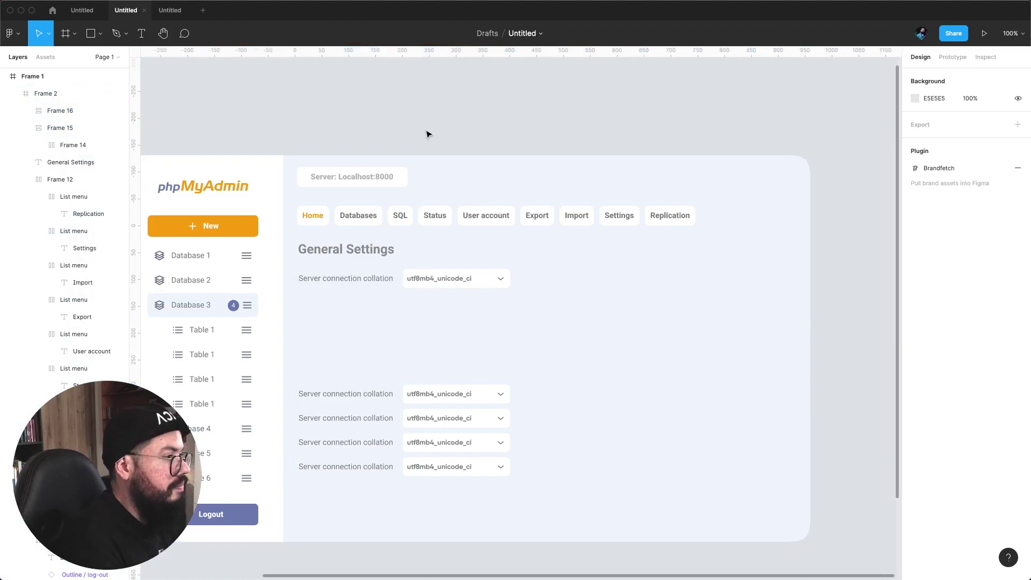
pyautogui.click(347, 251)
pyautogui.moveTo(359, 250); pyautogui.dragTo(363, 297)
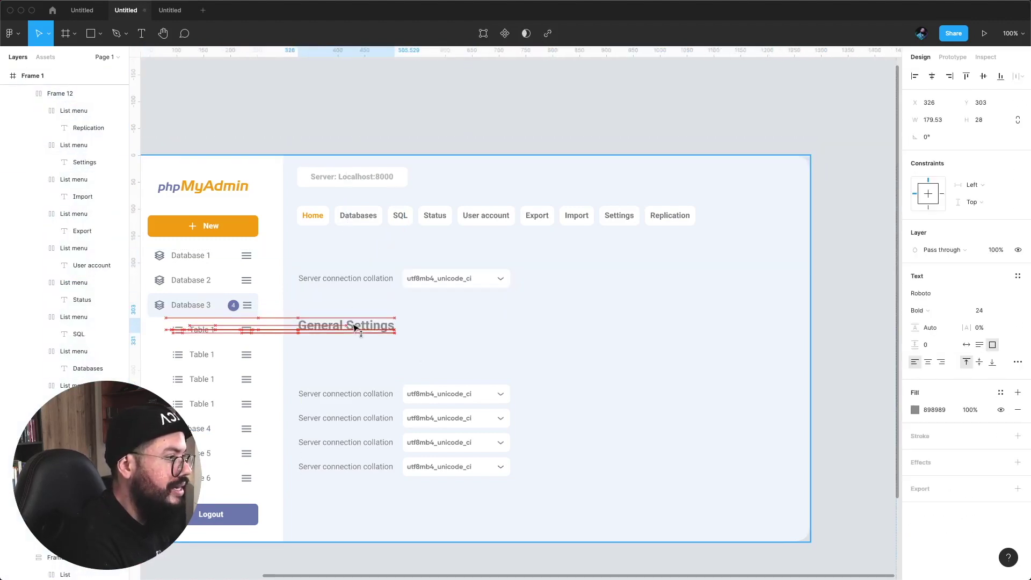
pyautogui.moveTo(347, 249)
pyautogui.mouseDown()
pyautogui.moveTo(363, 316)
pyautogui.moveTo(361, 308)
pyautogui.mouseUp()
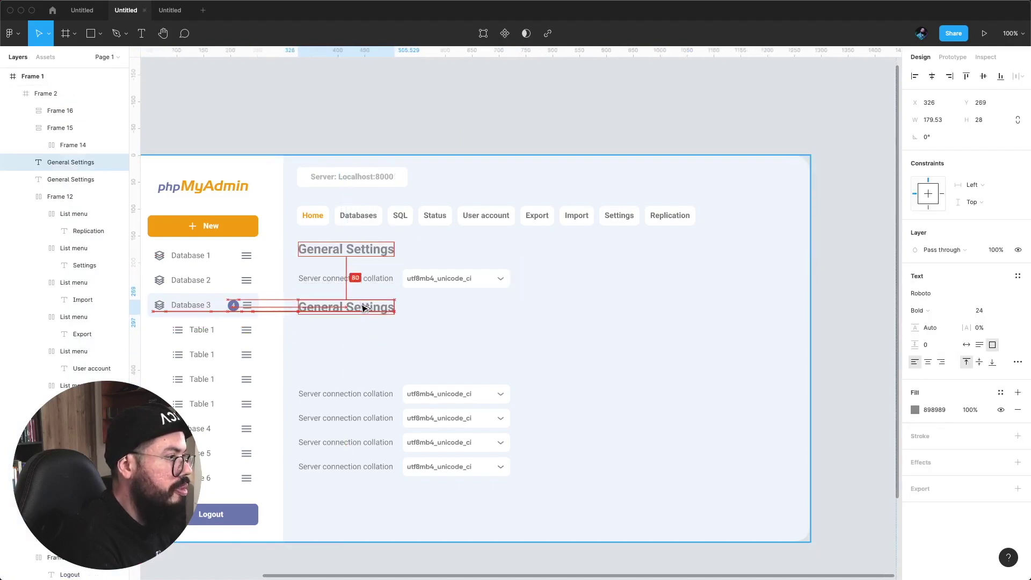
pyautogui.click(422, 395)
pyautogui.moveTo(423, 395); pyautogui.dragTo(415, 337)
# - Rename the copied heading to 'Appearance Settings' and make it fit on one line
pyautogui.click(412, 115)
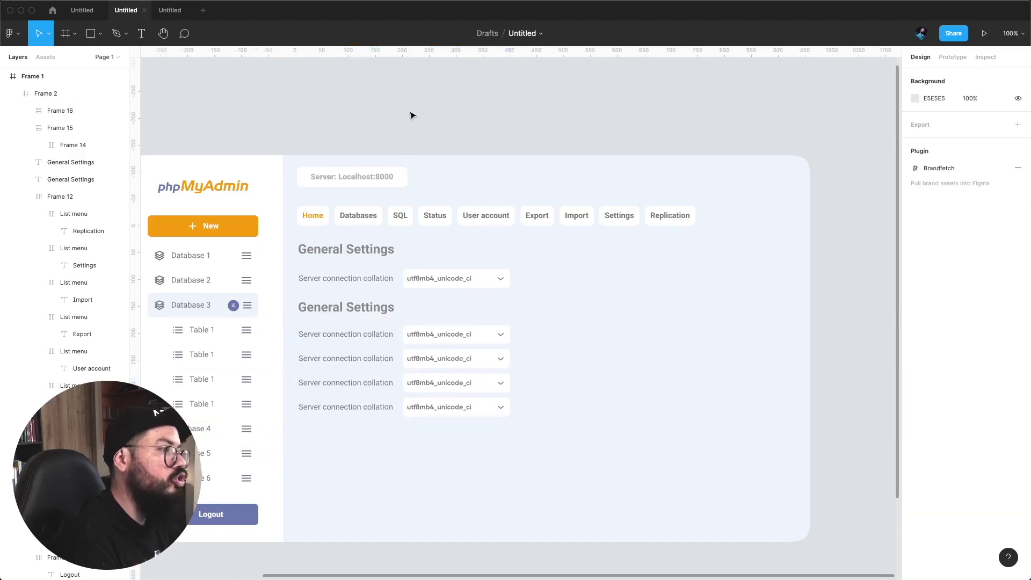
pyautogui.click(341, 306)
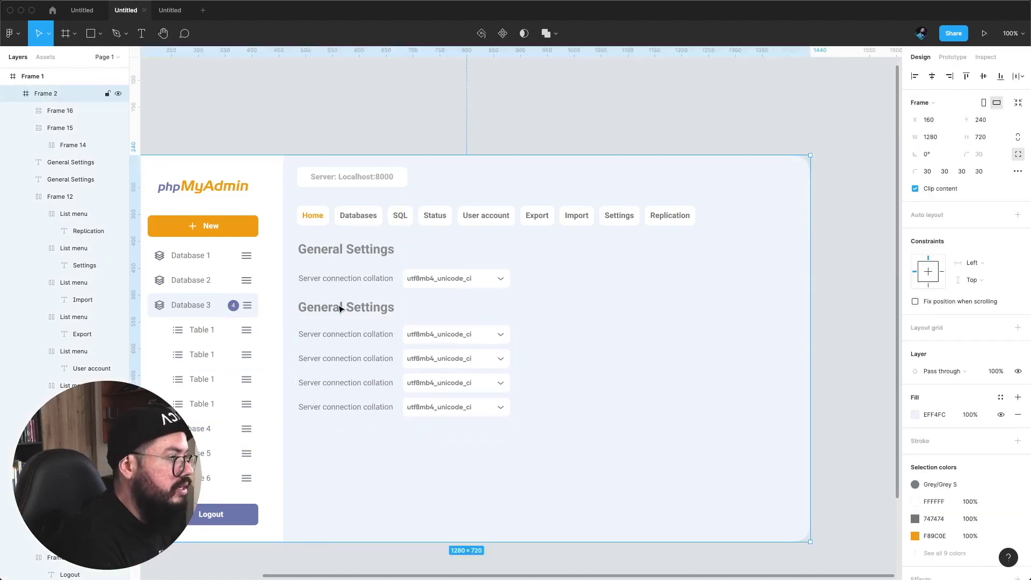
pyautogui.doubleClick(339, 312)
pyautogui.click(339, 309)
pyautogui.hotkey('alt', 'shift', 'Left')
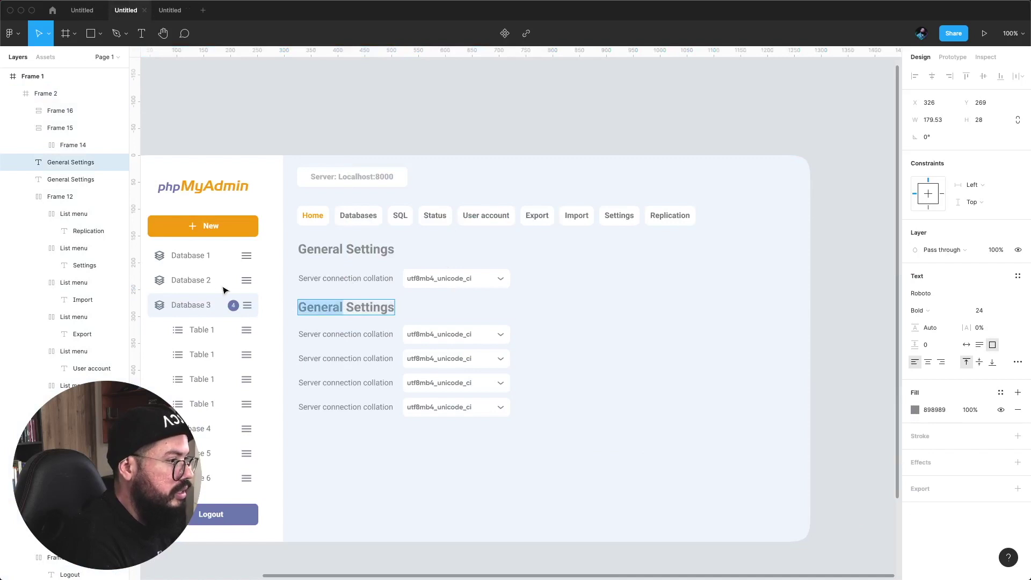
pyautogui.write('Appeara')
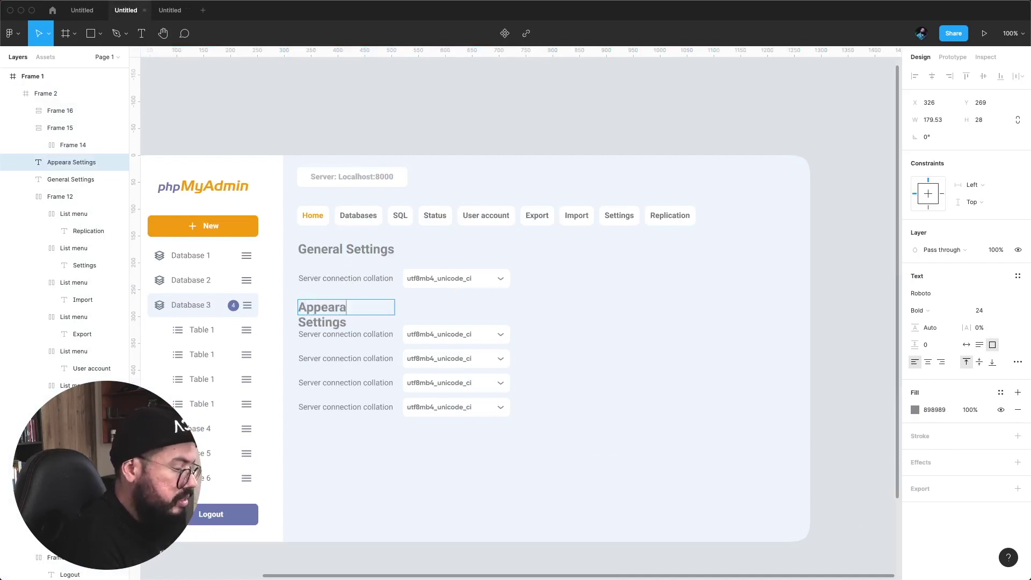
pyautogui.write('nce')
pyautogui.click(966, 345)
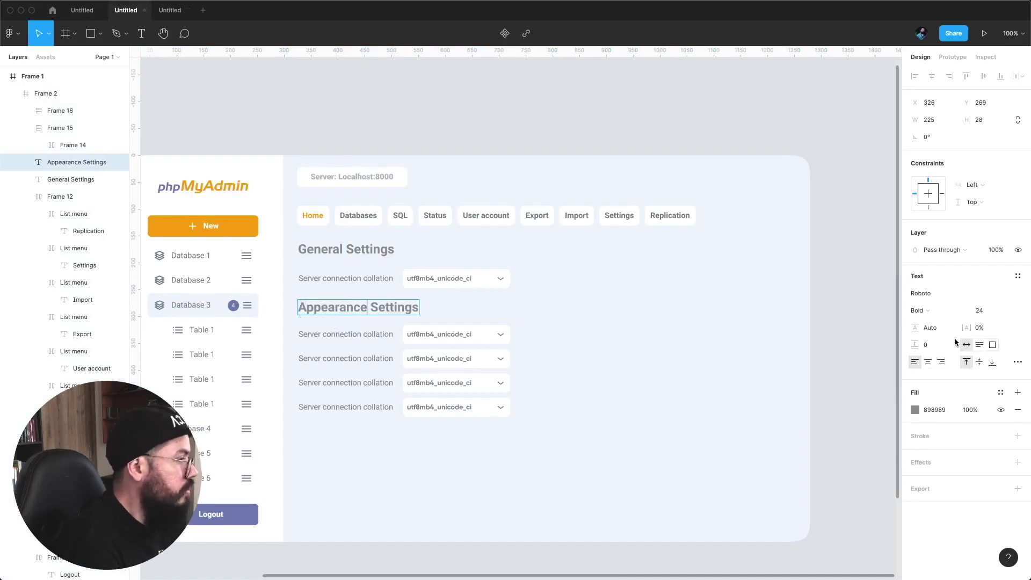
pyautogui.click(431, 115)
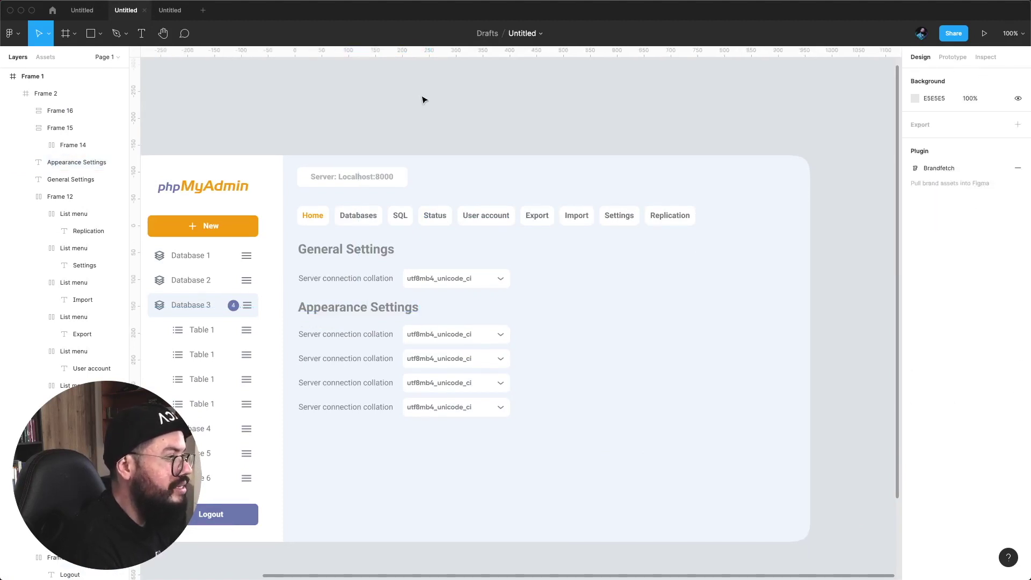
# - Relabel the first Appearance Settings row 'Lenguage' and widen it to right-align with others
pyautogui.click(349, 334)
pyautogui.doubleClick(334, 334)
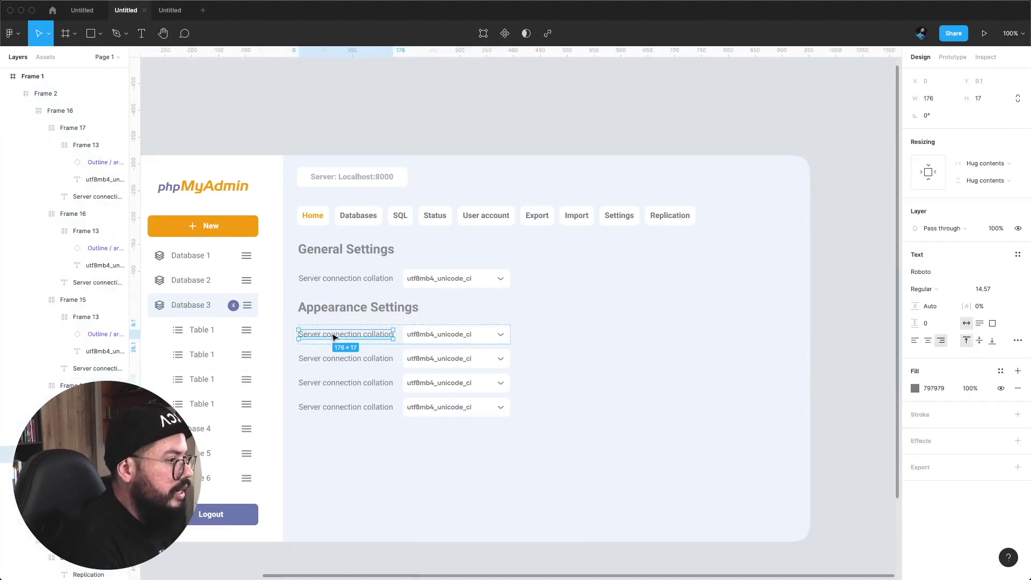
pyautogui.write('Lengu')
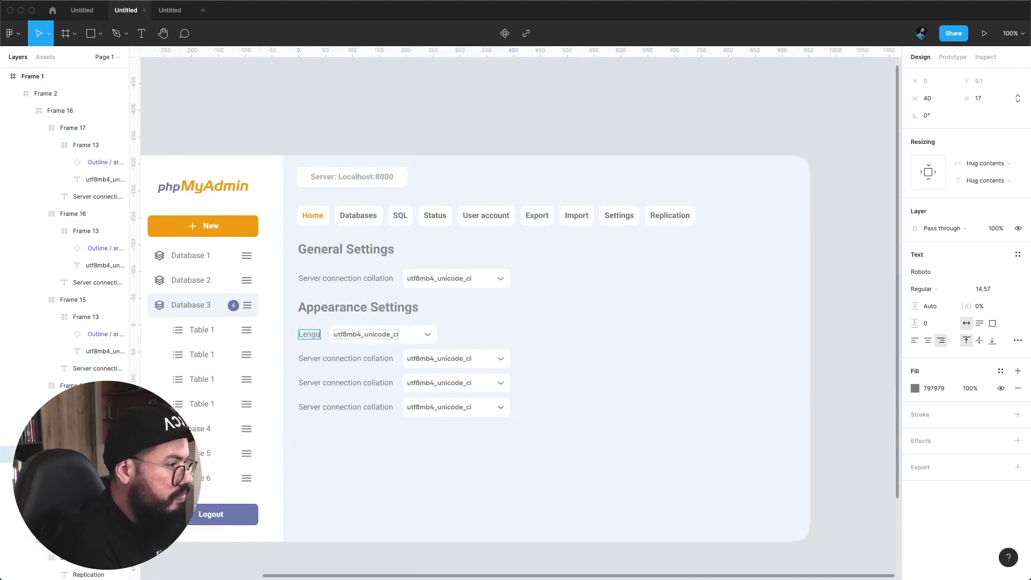
pyautogui.press('BackSpace')
pyautogui.press('BackSpace')
pyautogui.press('BackSpace')
pyautogui.write('angu')
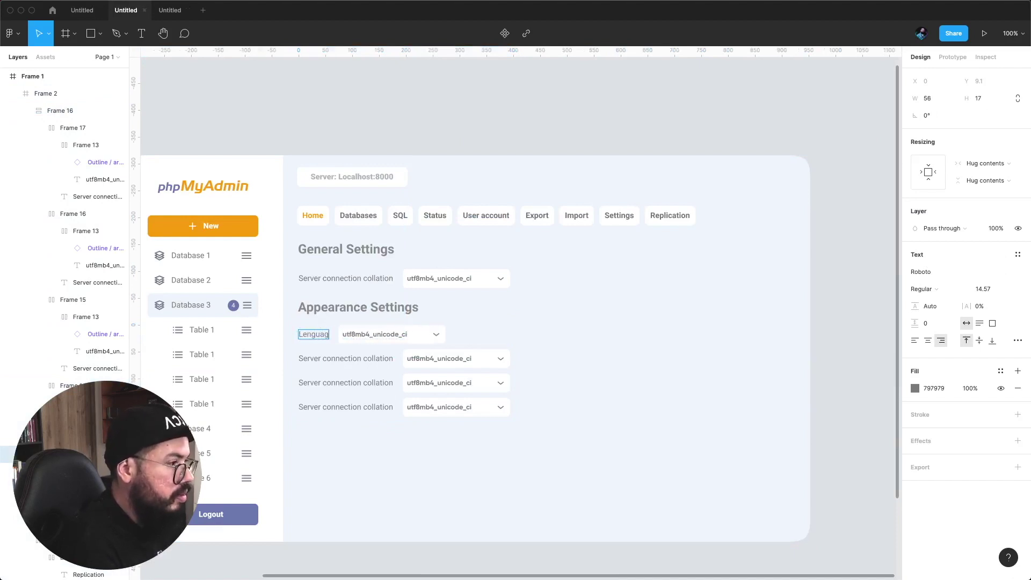
pyautogui.write('age')
pyautogui.press('Escape')
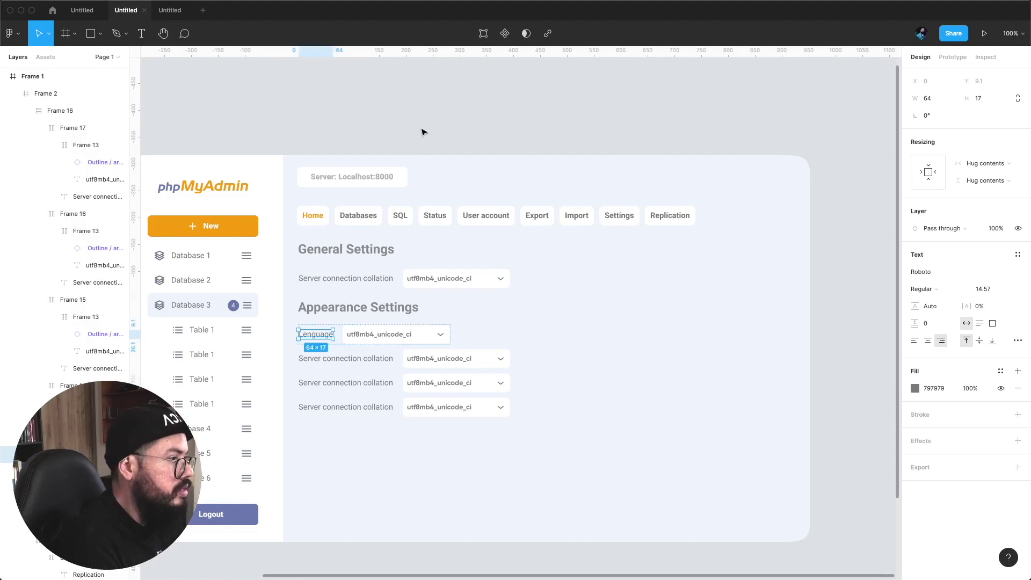
pyautogui.moveTo(334, 333); pyautogui.dragTo(392, 336)
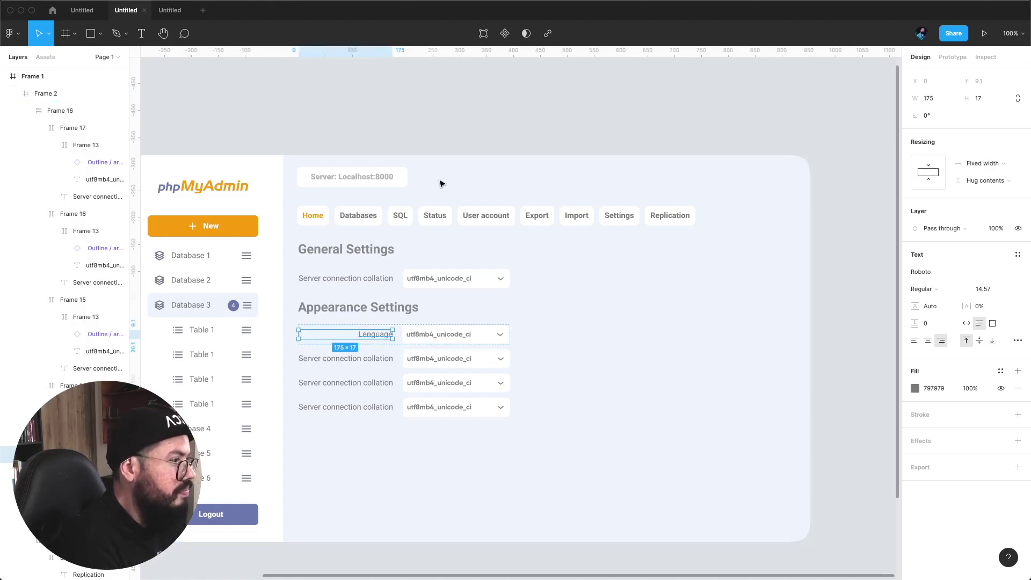
# - Delete the extra collation rows under Appearance Settings
pyautogui.click(403, 360)
pyautogui.press('Delete')
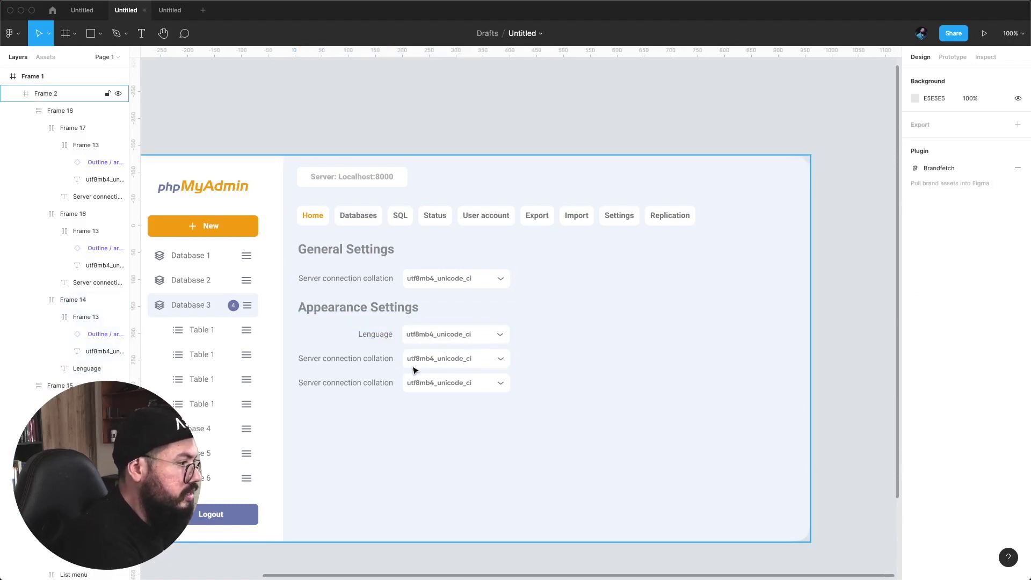
pyautogui.click(421, 364)
pyautogui.doubleClick(421, 363)
pyautogui.press('Delete')
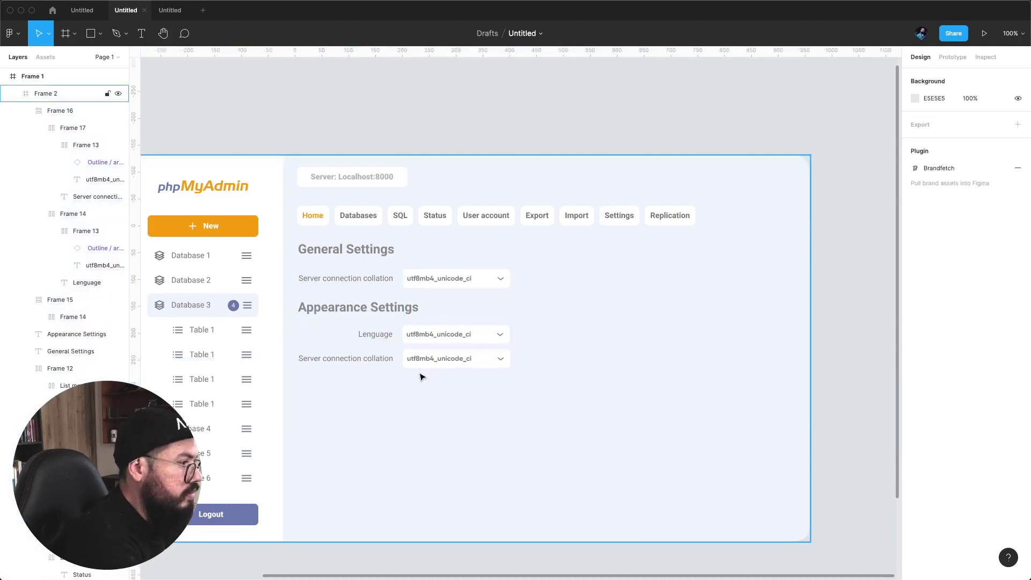
pyautogui.click(421, 368)
pyautogui.press('Delete')
# - Paste copies of the Lenguage row, remove the extra fourth one, and reselect its label
pyautogui.click(419, 344)
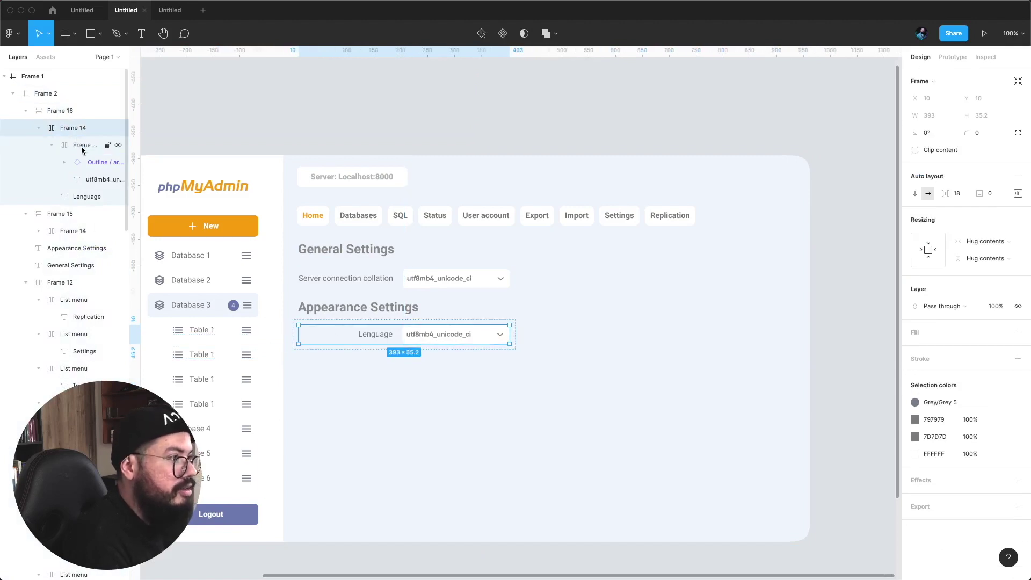
pyautogui.hotkey('ctrl', 'v')
pyautogui.hotkey('ctrl', 'v')
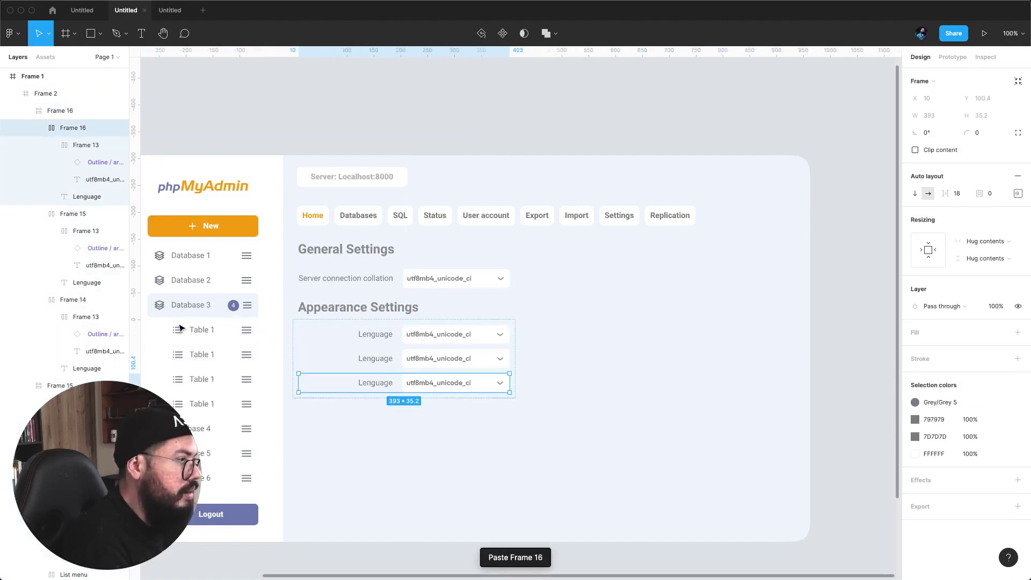
pyautogui.hotkey('ctrl', 'v')
pyautogui.press('Delete')
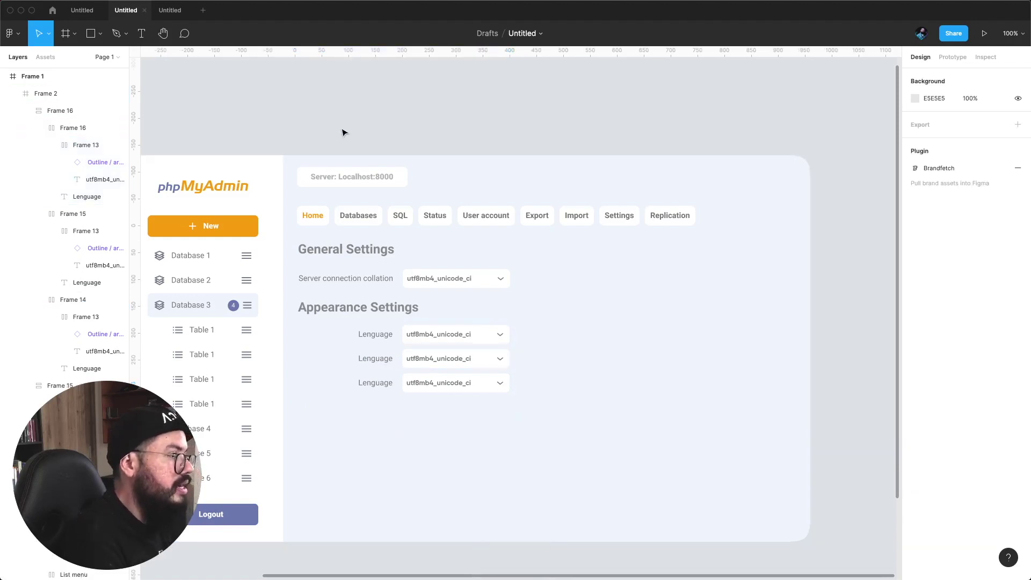
pyautogui.click(316, 336)
pyautogui.click(385, 338)
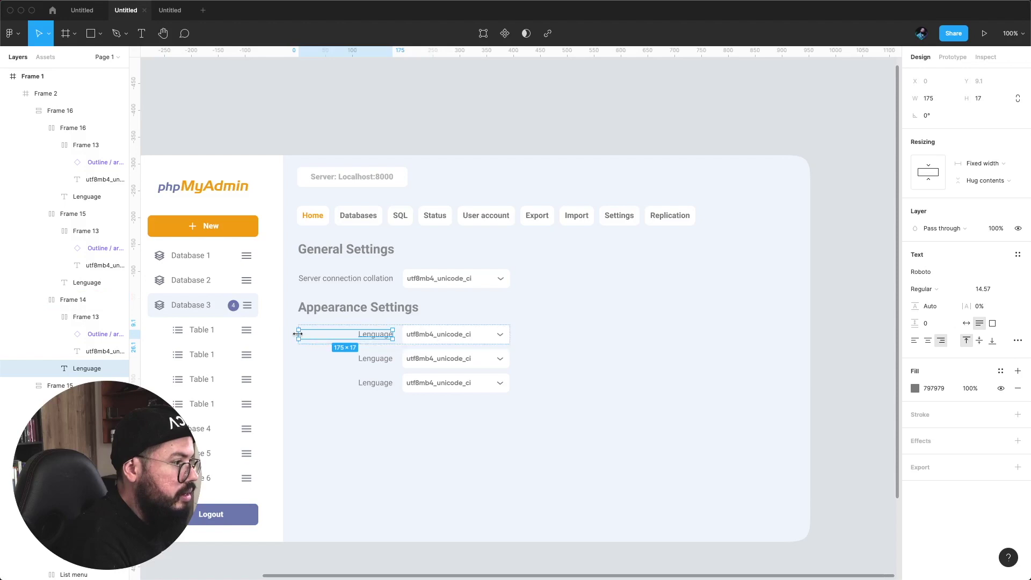
# - Narrow the Lenguage label, delete the extra rows, and copy-paste the Lenguage row again
pyautogui.moveTo(393, 335); pyautogui.dragTo(348, 334)
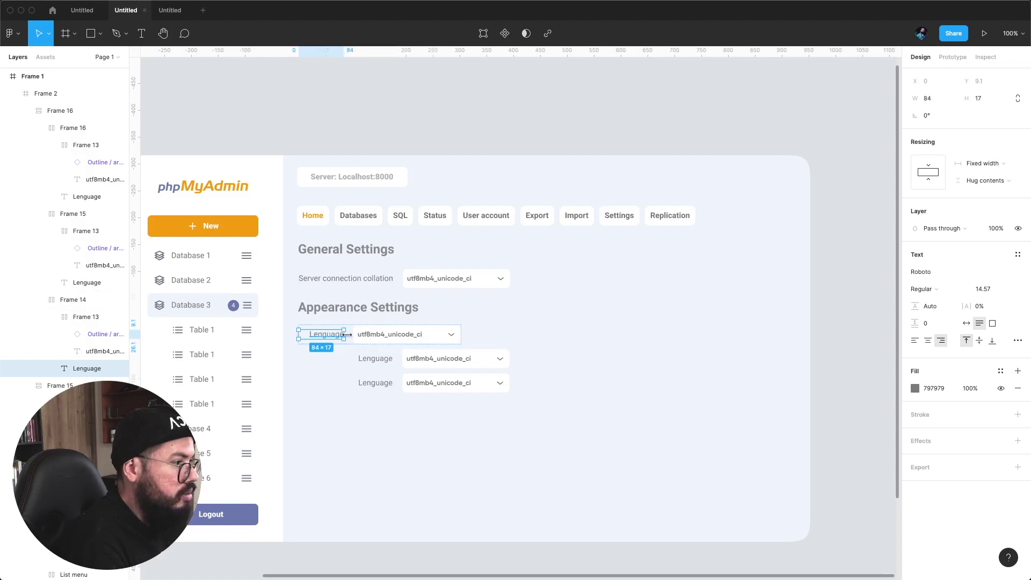
pyautogui.click(426, 356)
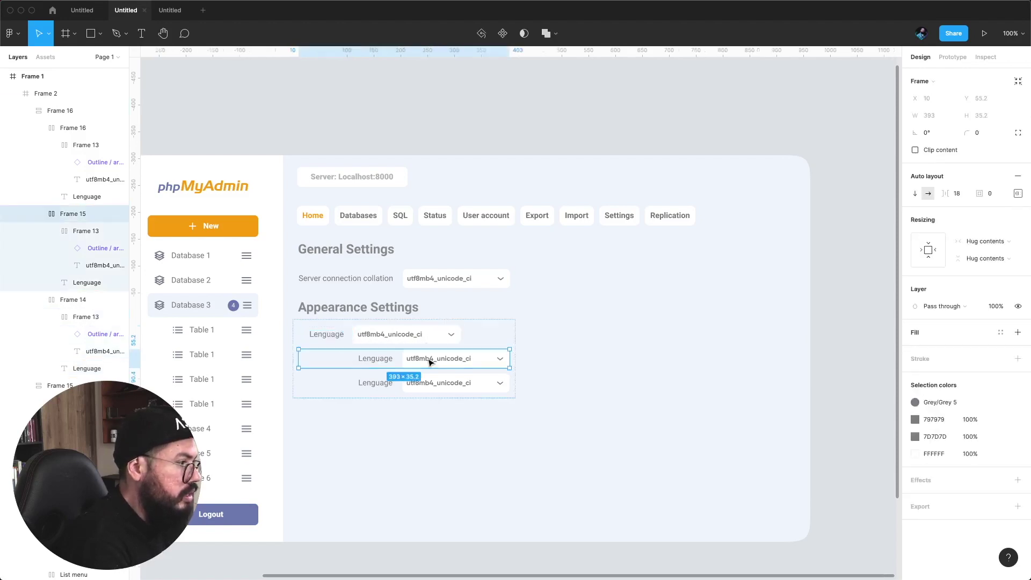
pyautogui.press('Delete')
pyautogui.click(418, 360)
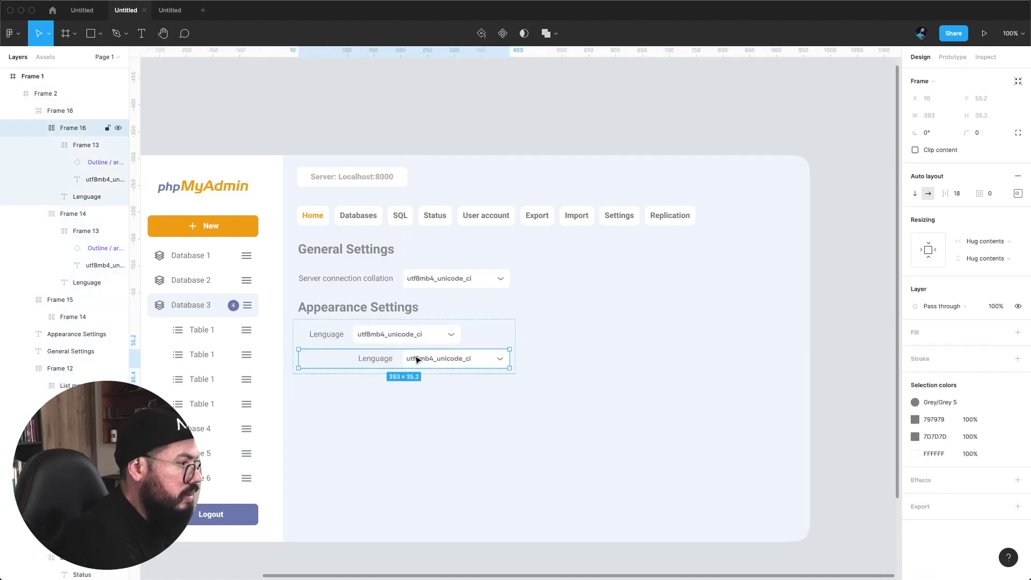
pyautogui.press('Delete')
pyautogui.click(86, 145)
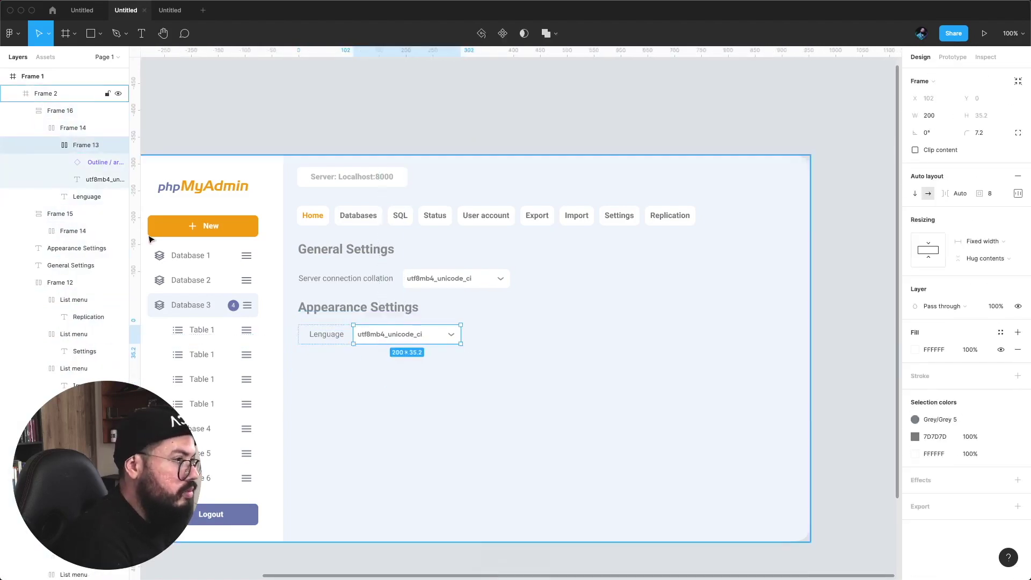
pyautogui.click(84, 134)
pyautogui.hotkey('ctrl', 'c')
pyautogui.hotkey('ctrl', 'v')
pyautogui.hotkey('ctrl', 'v')
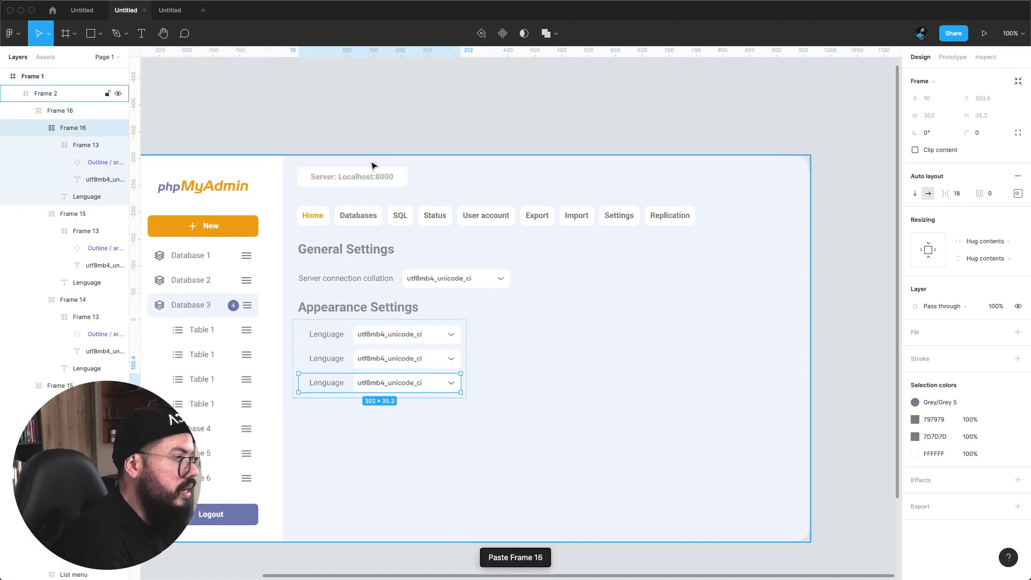
pyautogui.click(375, 143)
# - Rename the middle row's label to Theme with the value 'Original'
pyautogui.keyDown('ctrl'); pyautogui.click(328, 361); pyautogui.keyUp('ctrl')
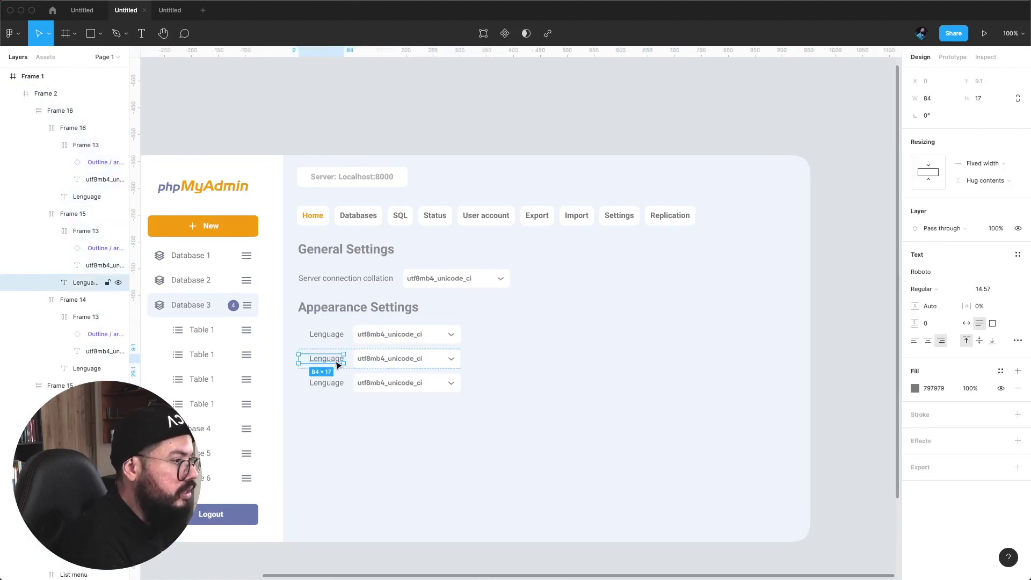
pyautogui.doubleClick(329, 362)
pyautogui.write('Theme')
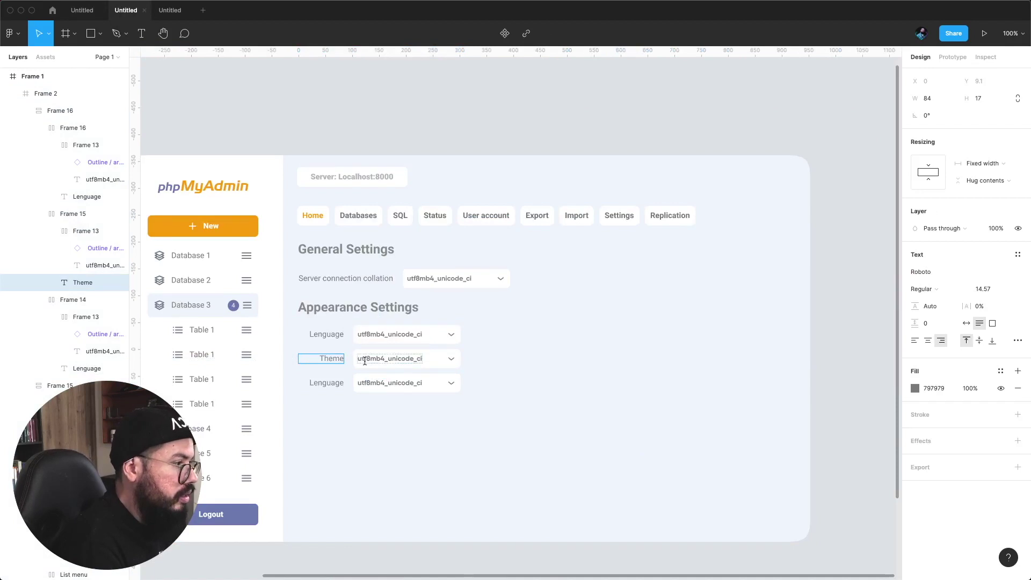
pyautogui.doubleClick(372, 360)
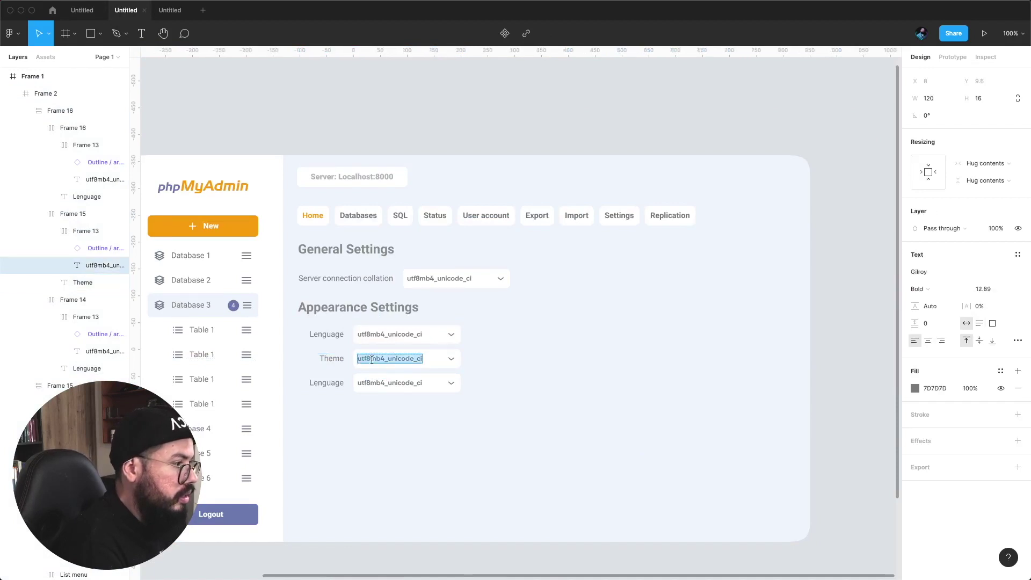
pyautogui.write('Origina')
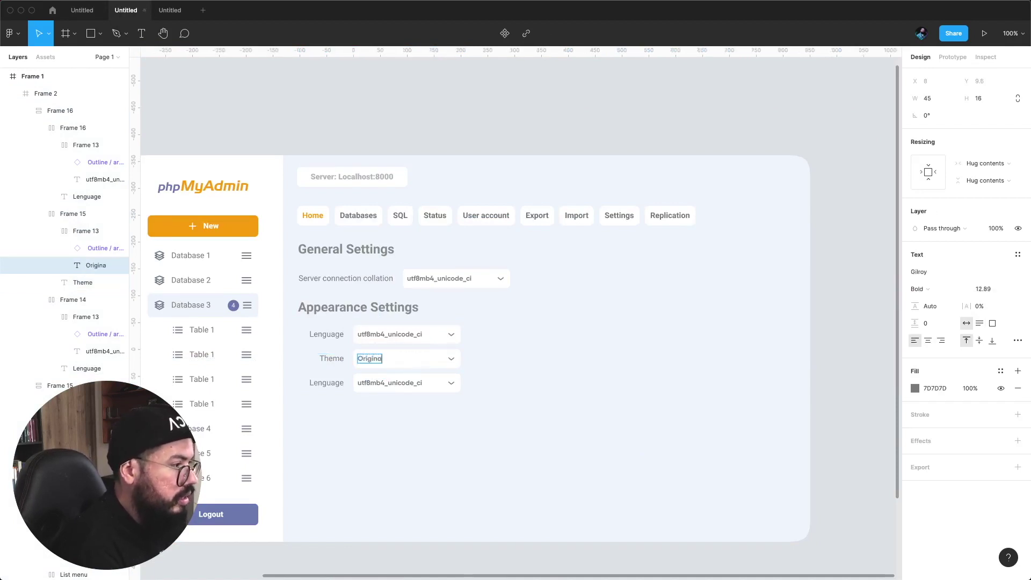
pyautogui.write('l')
pyautogui.click(327, 382)
# - Rename the bottom row's label to 'Font size' with the value '82%'
pyautogui.doubleClick(326, 382)
pyautogui.write('Font')
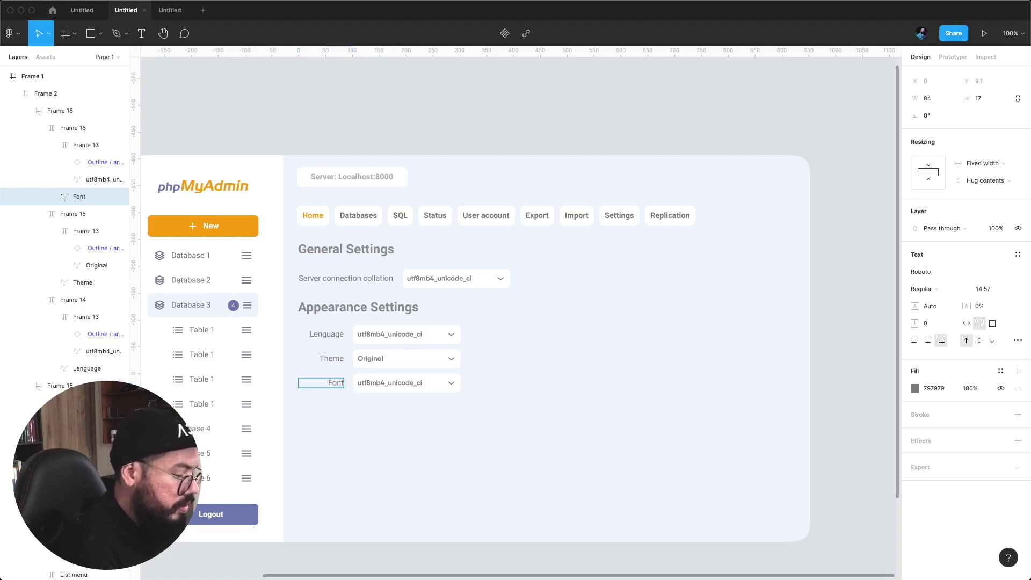
pyautogui.write(' size')
pyautogui.click(378, 382)
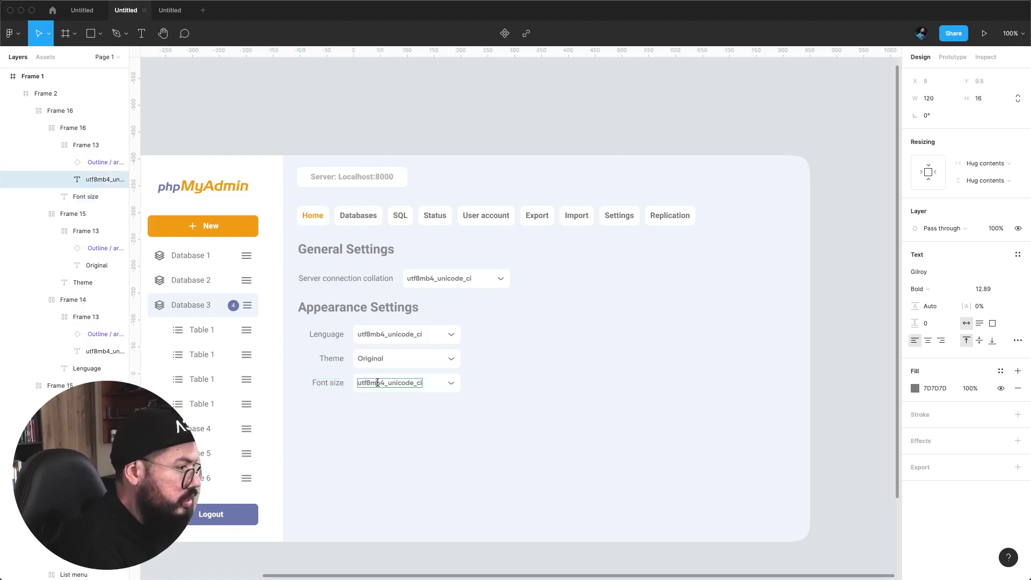
pyautogui.doubleClick(378, 382)
pyautogui.write('82%')
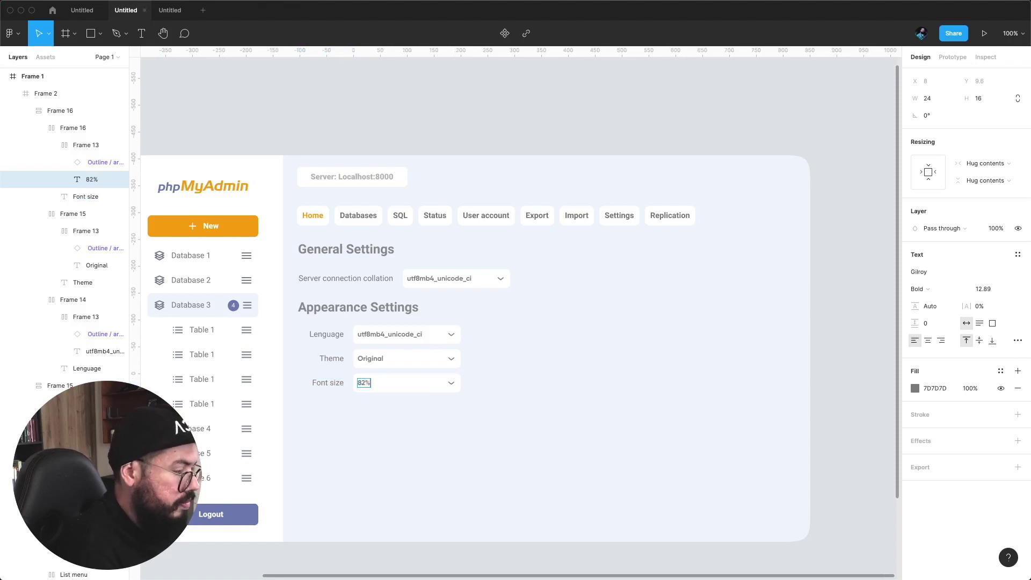
pyautogui.press('Escape')
pyautogui.click(419, 132)
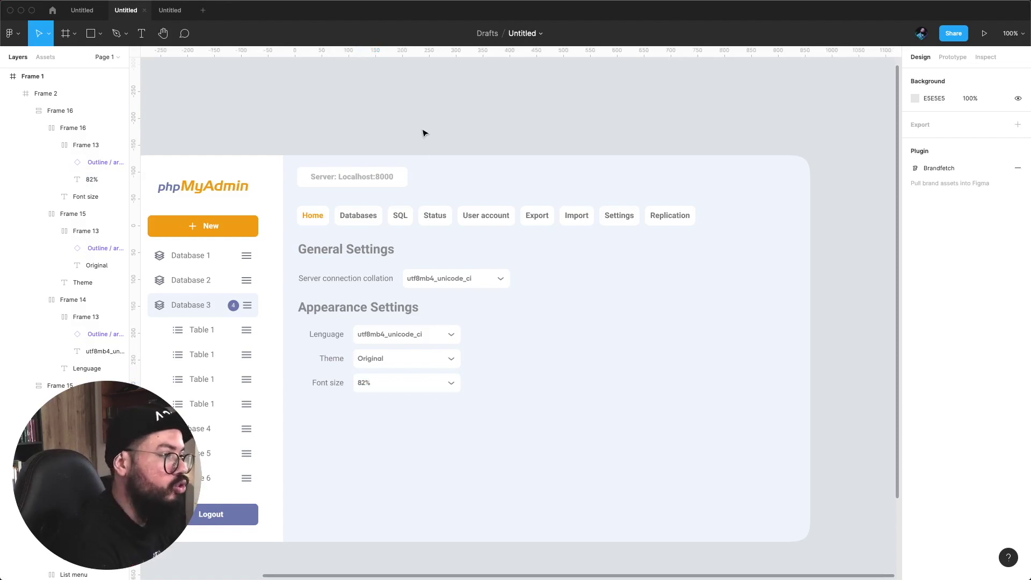
# - Draw a large rectangle to the right of the settings sections
pyautogui.moveTo(424, 131)
pyautogui.mouseDown()
pyautogui.moveTo(434, 120)
pyautogui.moveTo(418, 112)
pyautogui.mouseUp()
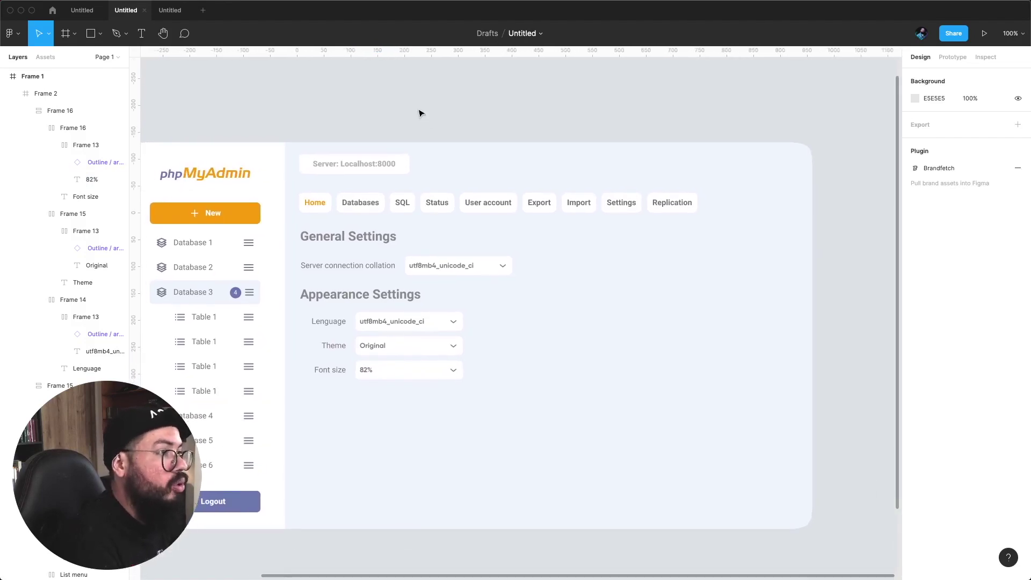
pyautogui.click(90, 33)
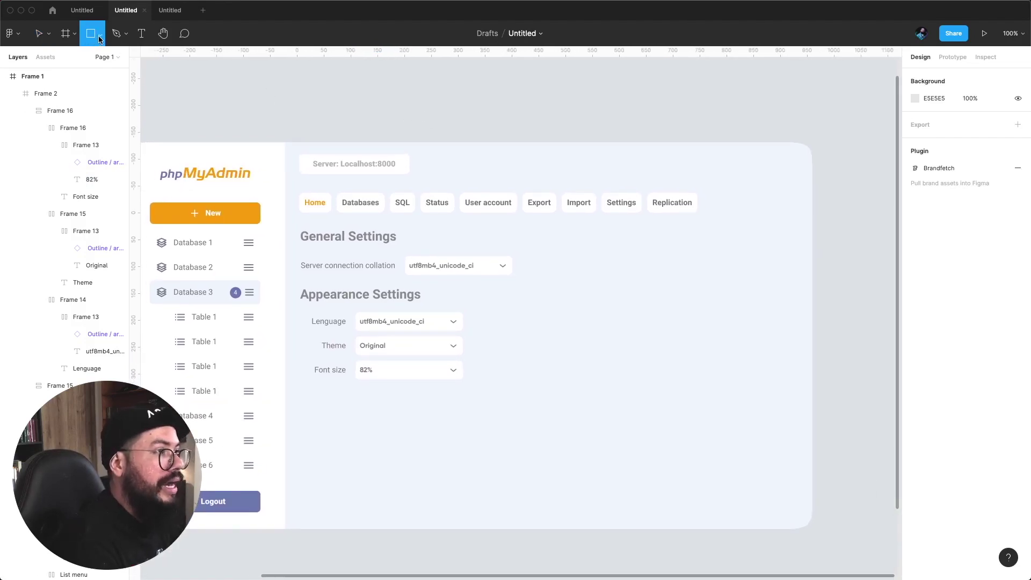
pyautogui.click(99, 37)
pyautogui.click(93, 59)
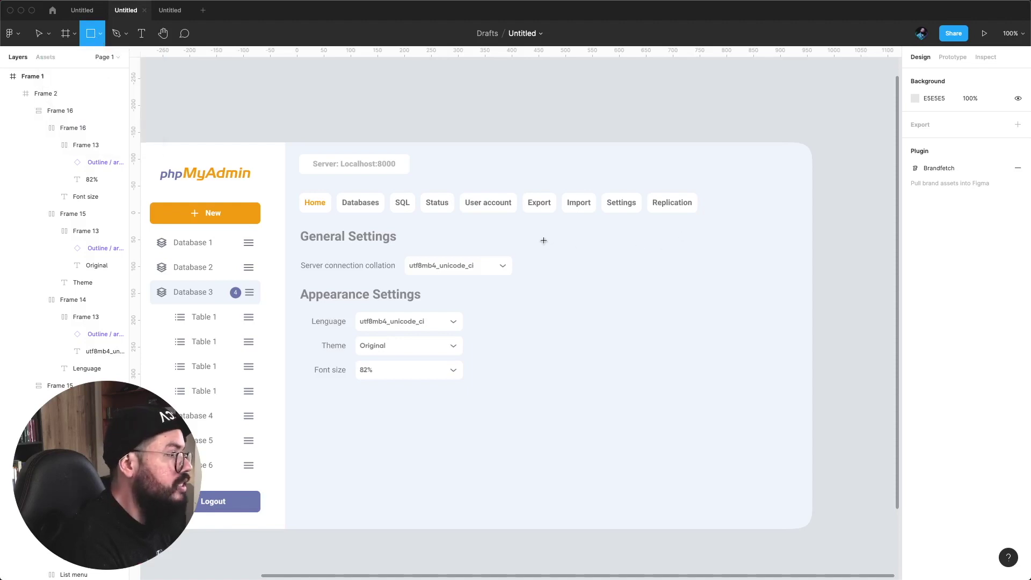
pyautogui.moveTo(532, 231); pyautogui.dragTo(796, 486)
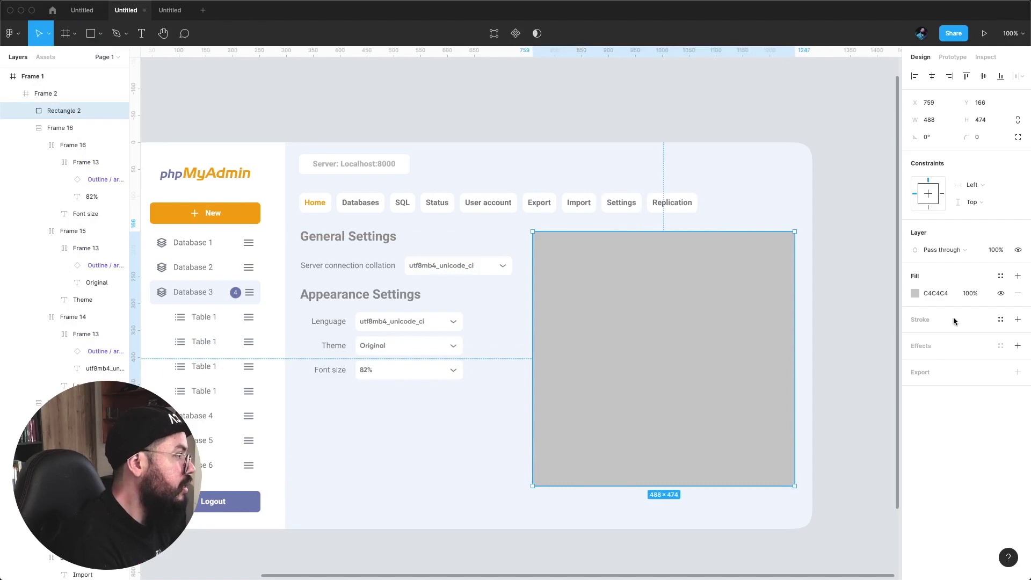
# - Give the rectangle a white FFFFFF fill and a corner radius of 20
pyautogui.click(916, 294)
pyautogui.moveTo(811, 341); pyautogui.dragTo(732, 241)
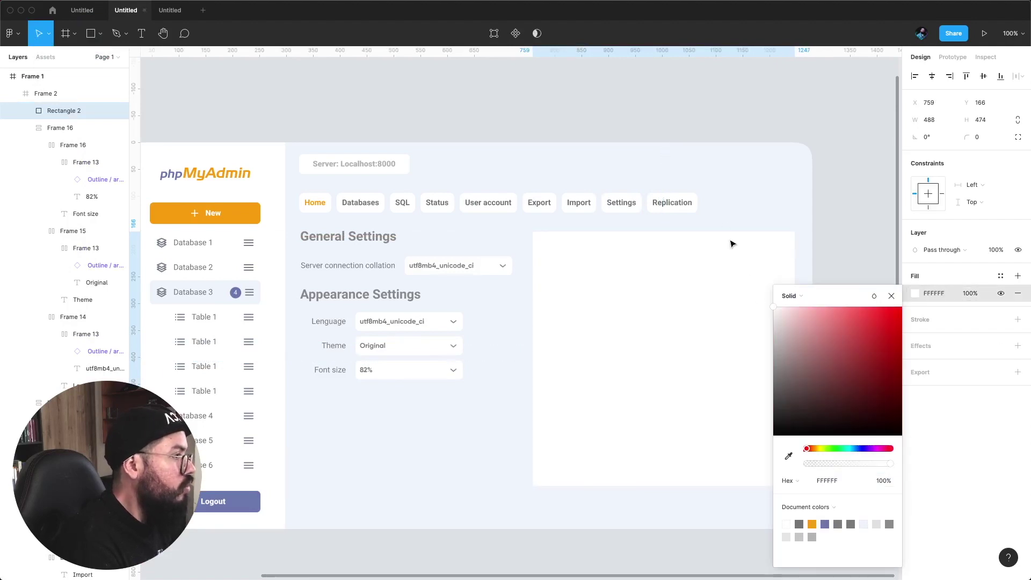
pyautogui.click(991, 139)
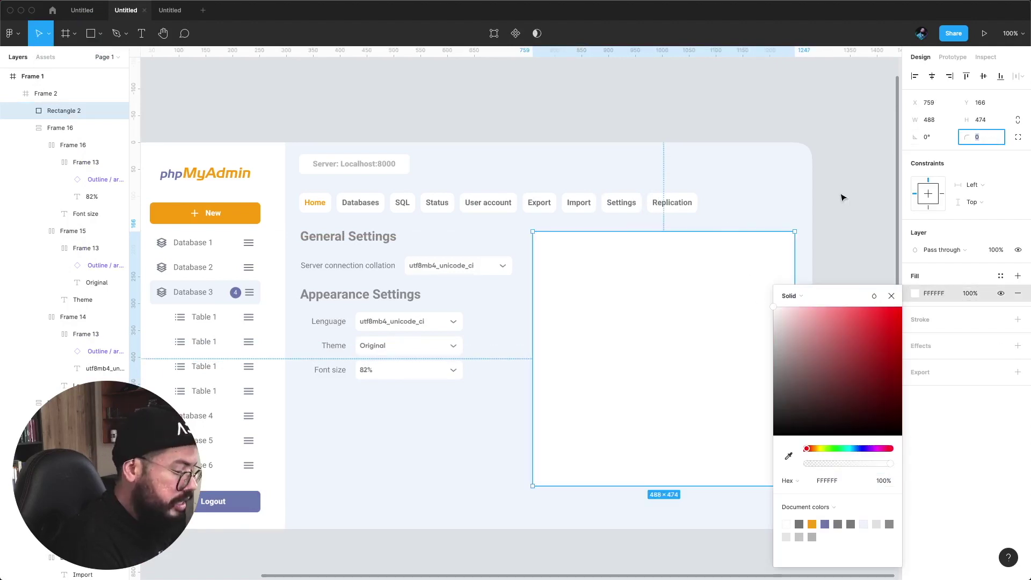
pyautogui.write('20')
pyautogui.press('Return')
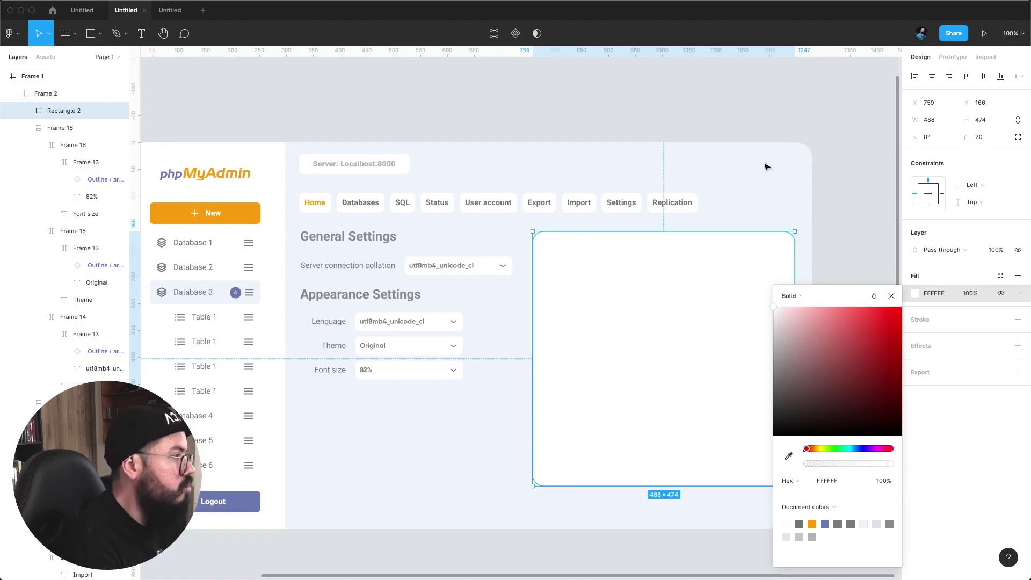
# - Nudge the white card into alignment and reselect it
pyautogui.click(599, 113)
pyautogui.click(631, 309)
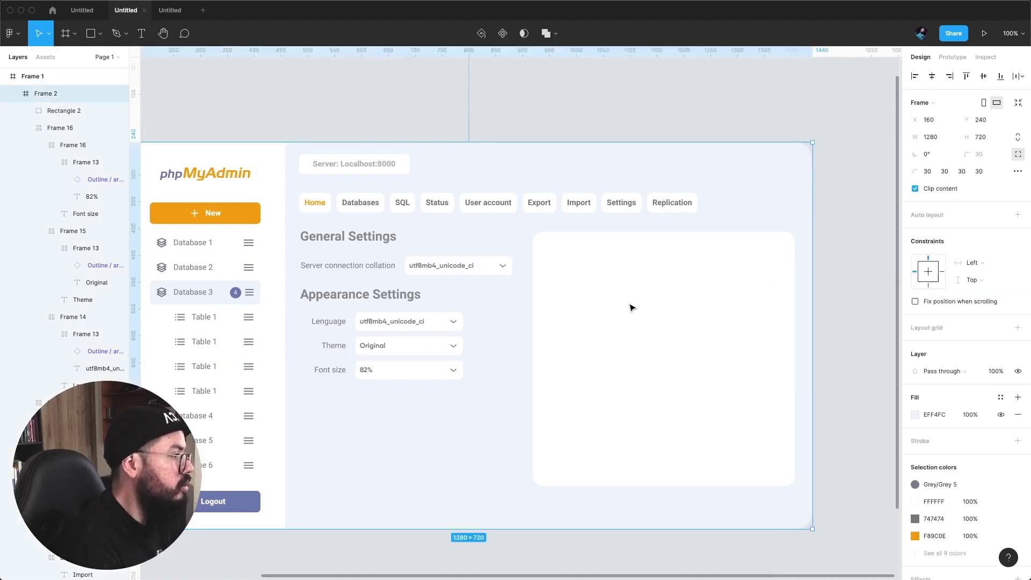
pyautogui.moveTo(631, 313); pyautogui.dragTo(632, 314)
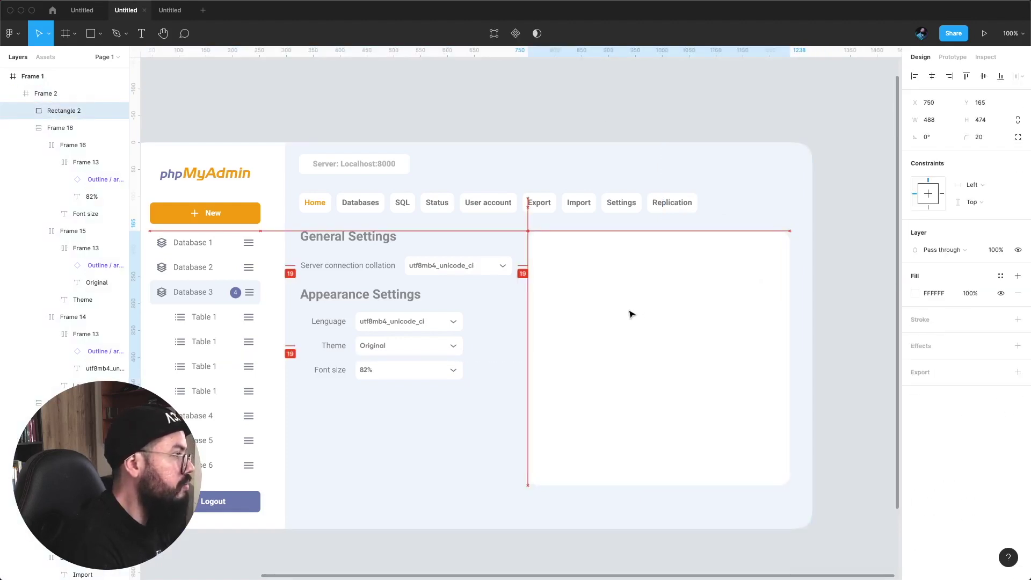
pyautogui.click(671, 109)
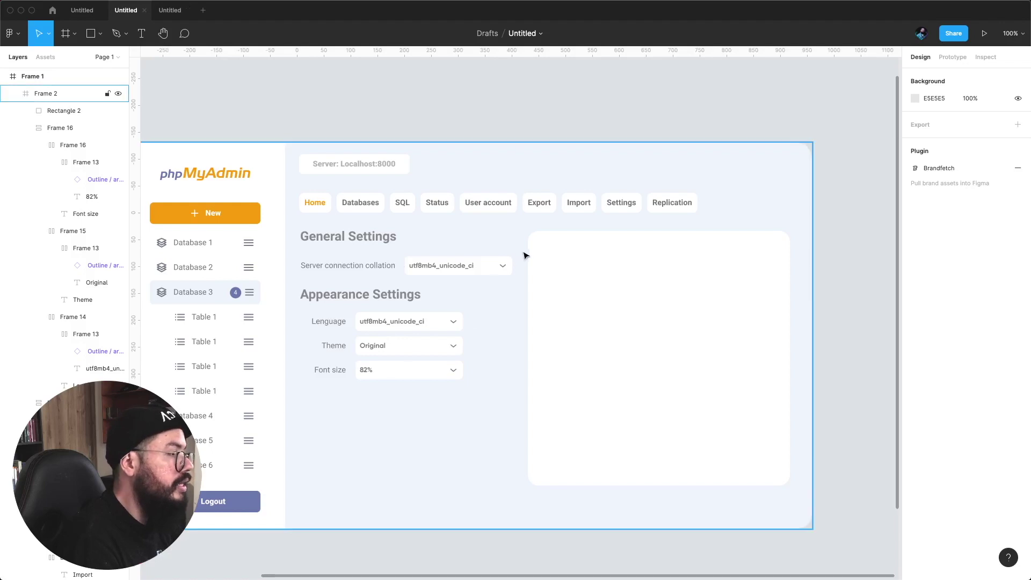
pyautogui.click(600, 312)
# - Paste the Database server, Web server and phpMyAdmin info text and position it inside the card
pyautogui.hotkey('ctrl', 'v')
pyautogui.moveTo(468, 254); pyautogui.dragTo(610, 295)
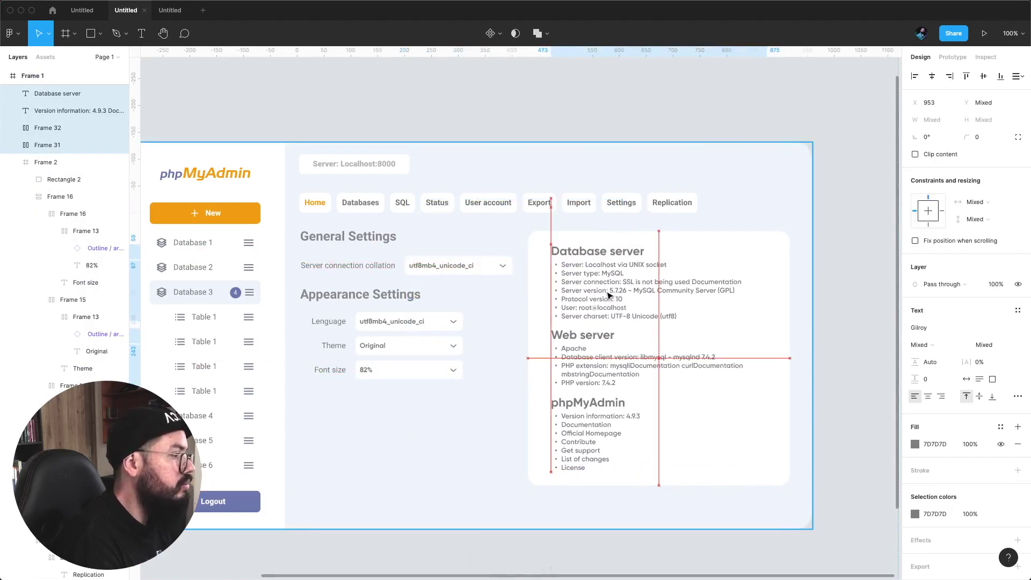
pyautogui.moveTo(610, 295); pyautogui.dragTo(607, 295)
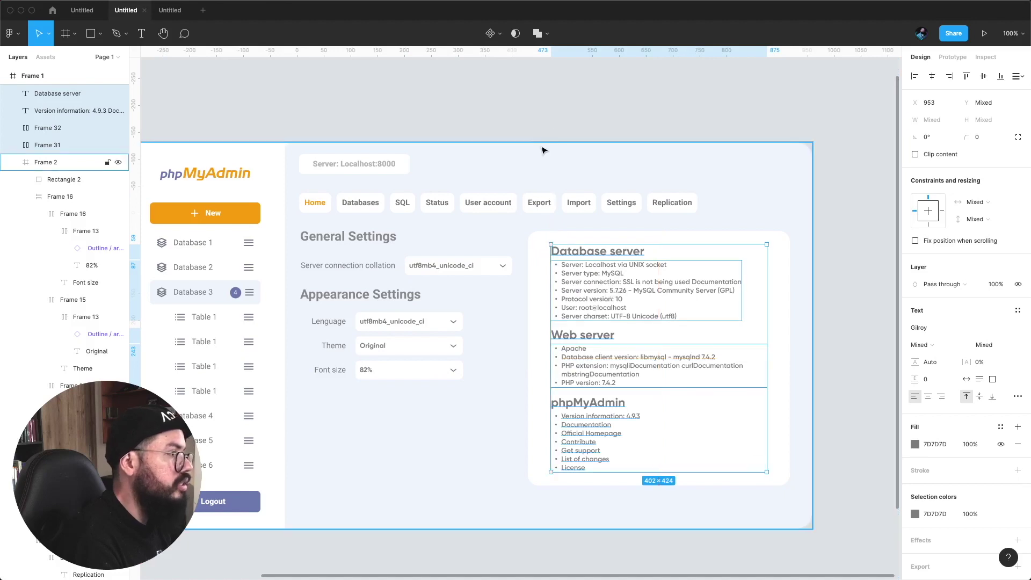
pyautogui.click(548, 123)
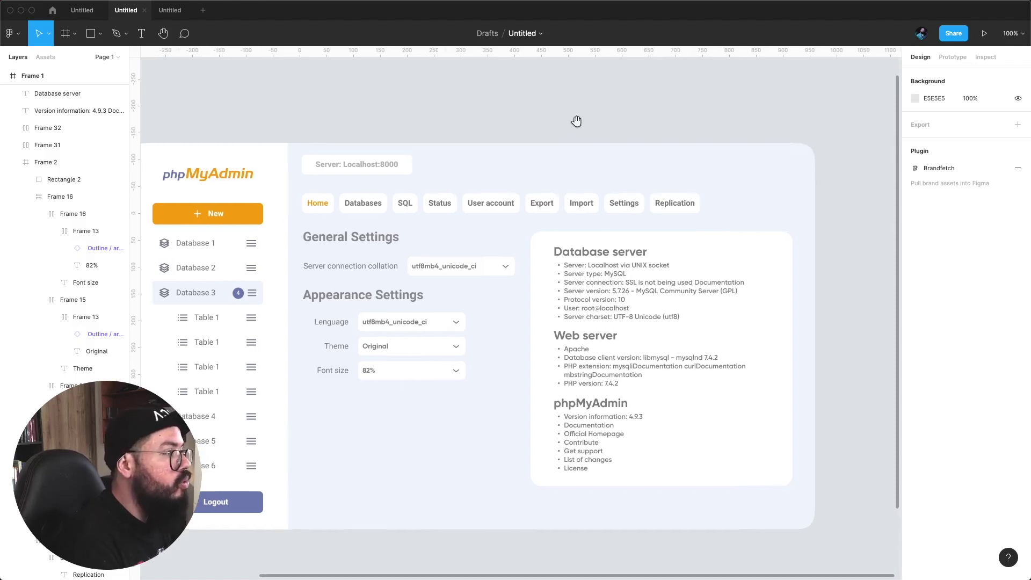
pyautogui.moveTo(560, 125); pyautogui.dragTo(592, 114)
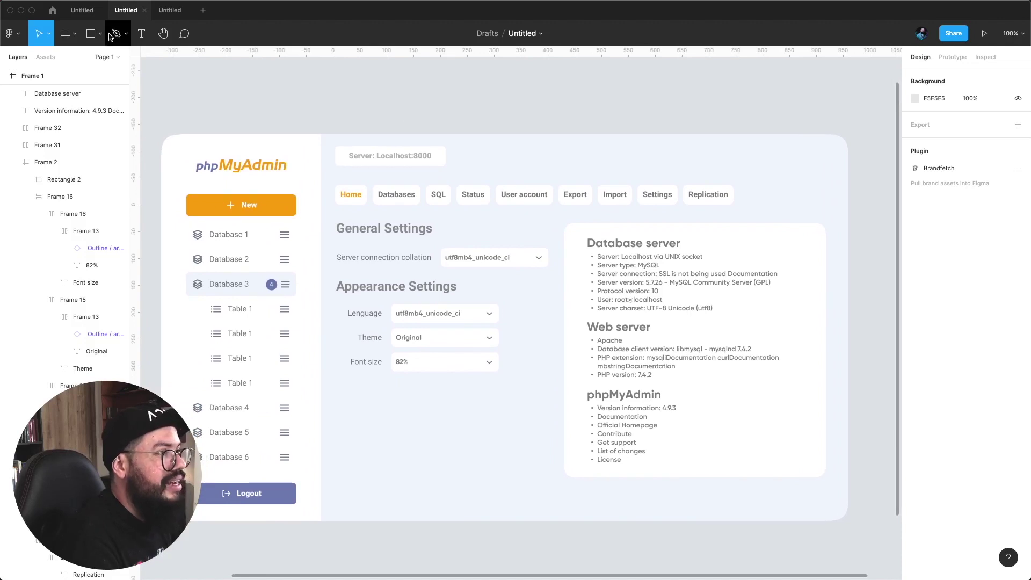
# - Draw a 901×51 rectangle bar along the bottom of the main panel
pyautogui.click(91, 34)
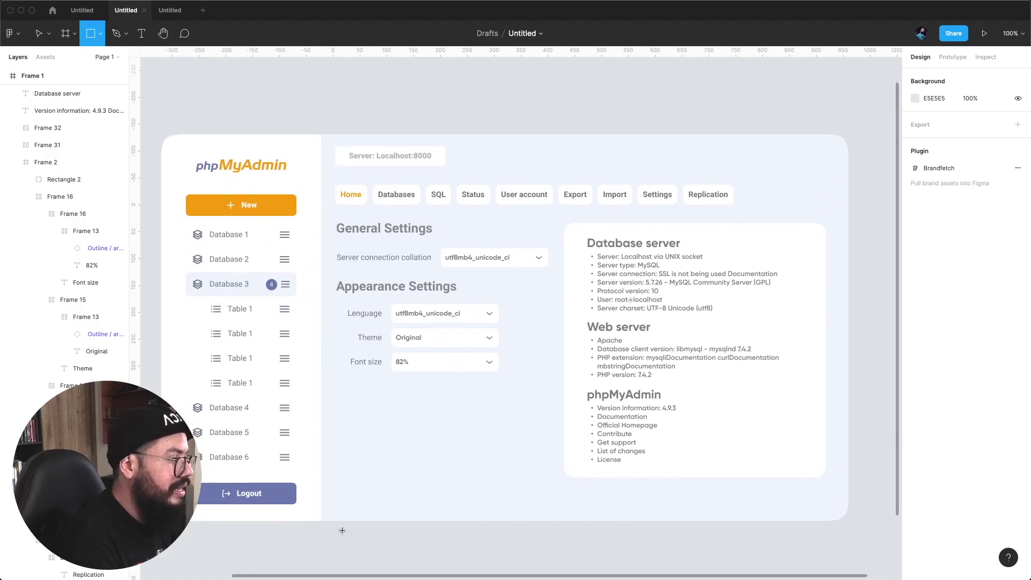
pyautogui.moveTo(342, 530); pyautogui.dragTo(826, 495)
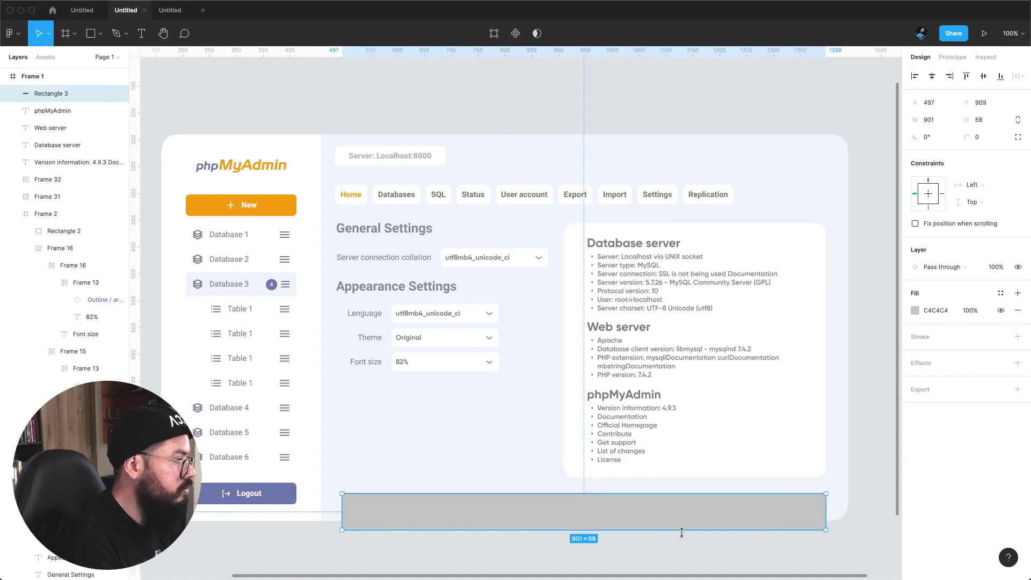
pyautogui.moveTo(682, 533); pyautogui.dragTo(682, 524)
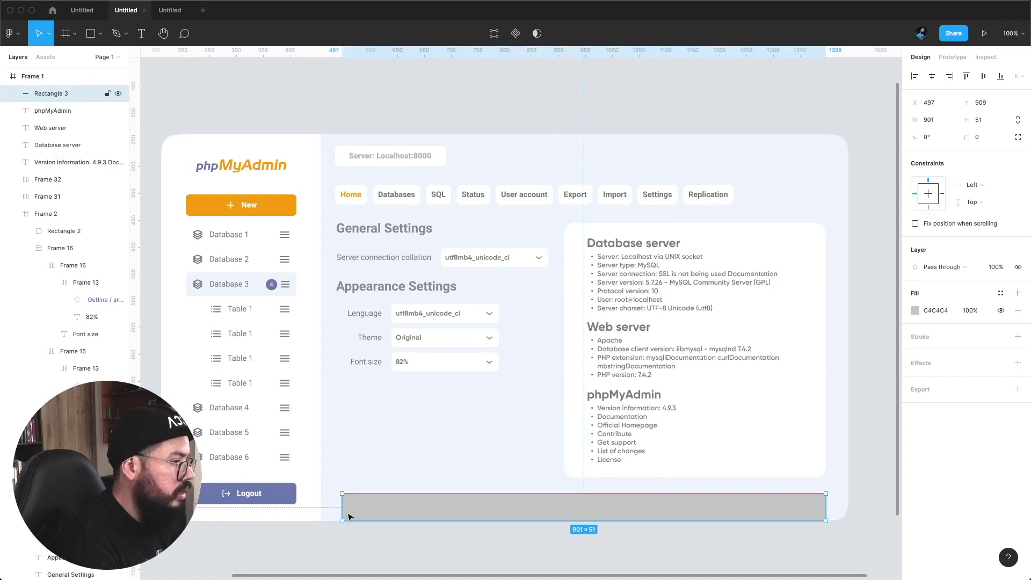
# - Give the bar independent corner radii of 15, 15, 0, 0 to round only the top corners
pyautogui.click(1018, 137)
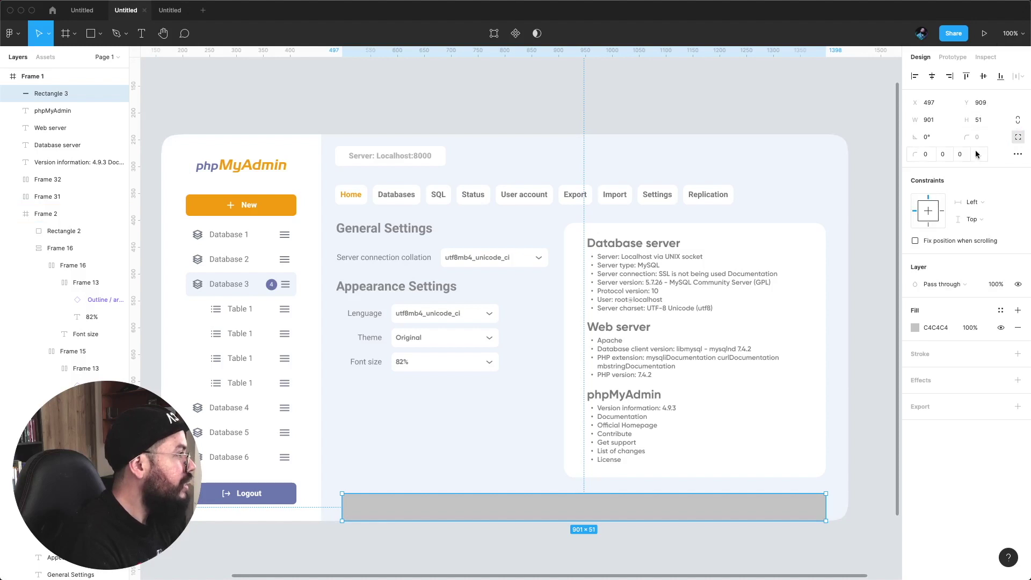
pyautogui.click(929, 156)
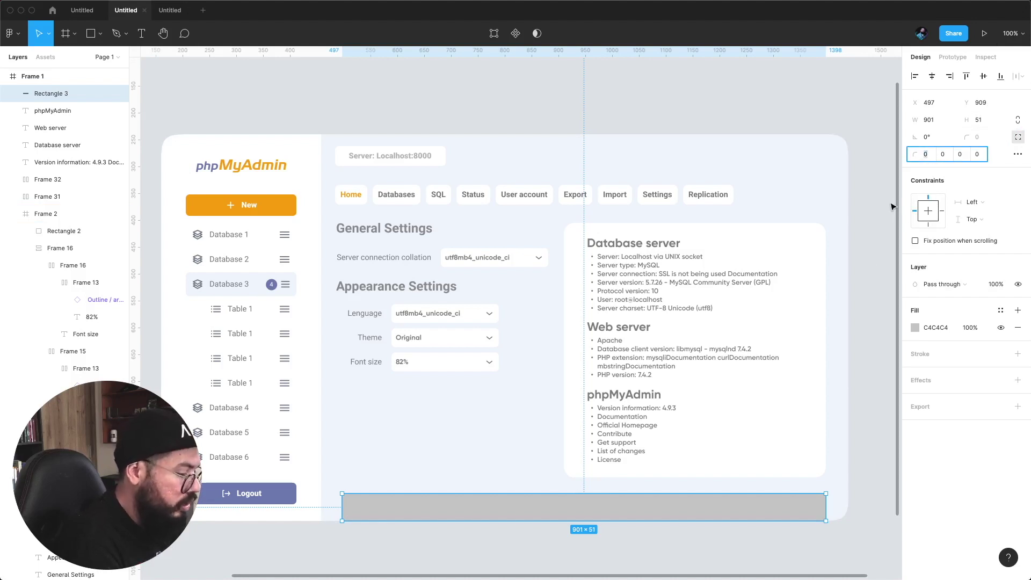
pyautogui.write('20')
pyautogui.press('Return')
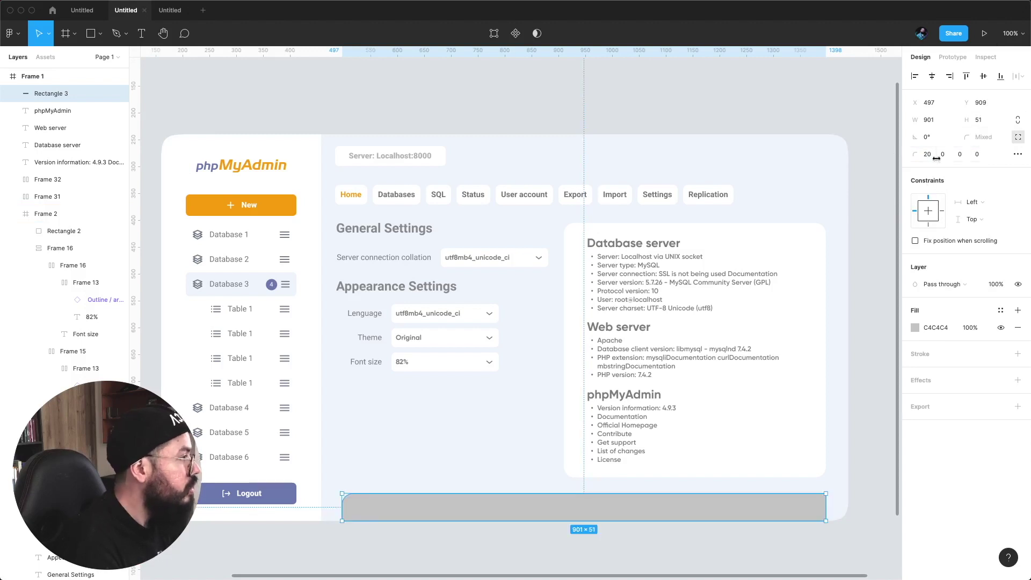
pyautogui.click(929, 154)
pyautogui.write('15')
pyautogui.press('Return')
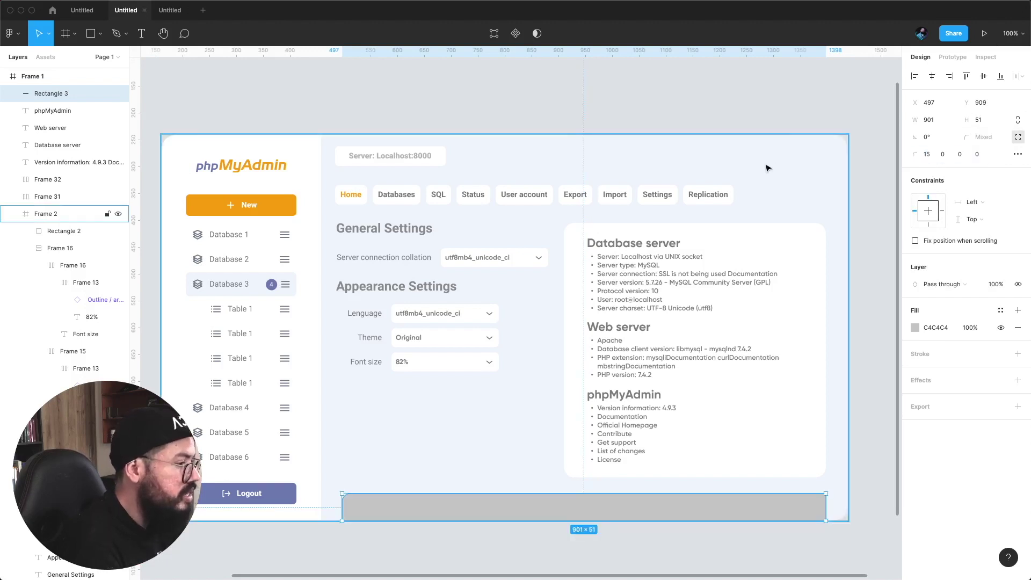
pyautogui.click(967, 156)
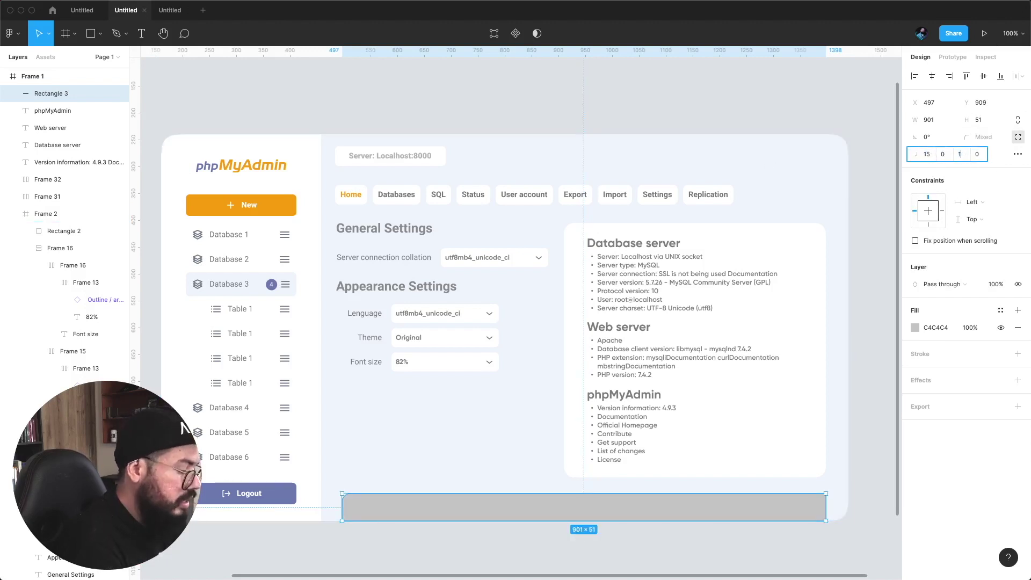
pyautogui.press('Escape')
pyautogui.click(941, 155)
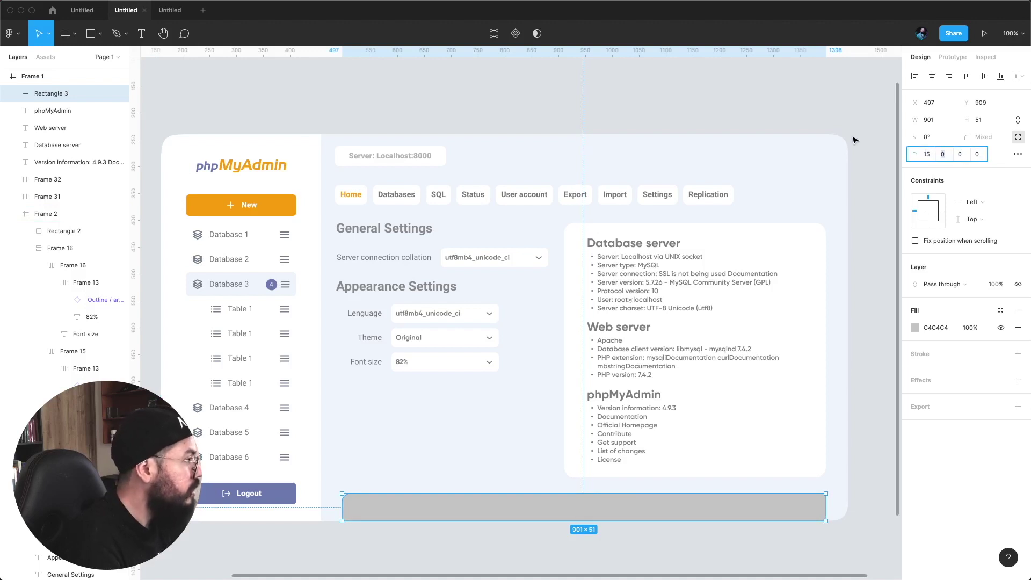
pyautogui.write('15')
pyautogui.press('Return')
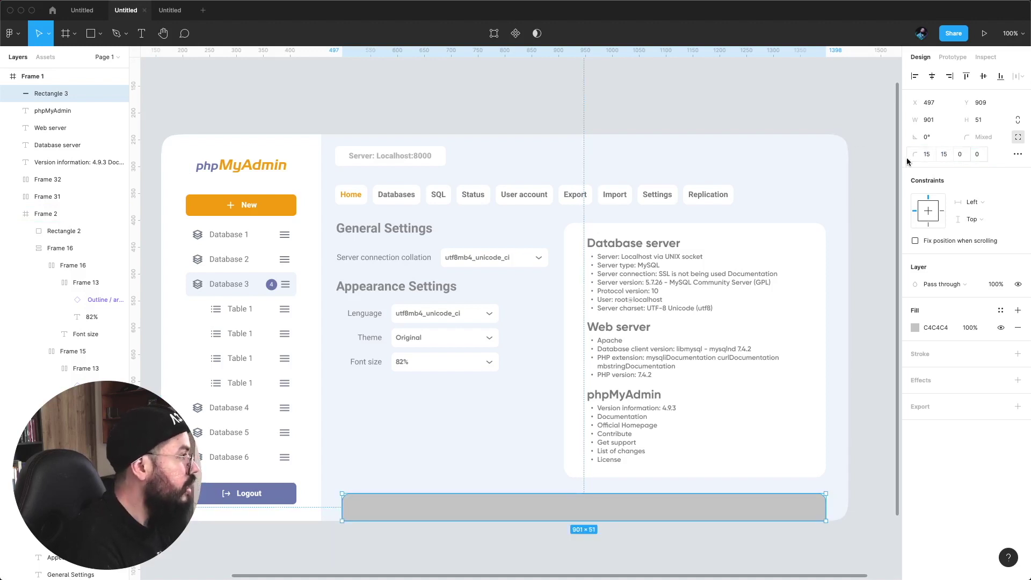
pyautogui.click(944, 155)
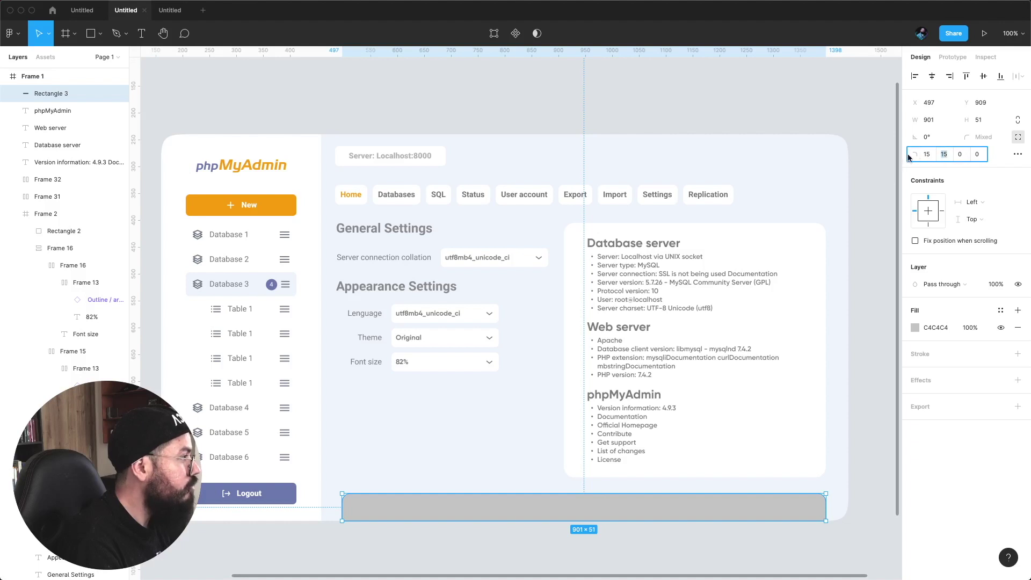
# - Fill the bottom bar with white (FFFFFF)
pyautogui.click(688, 95)
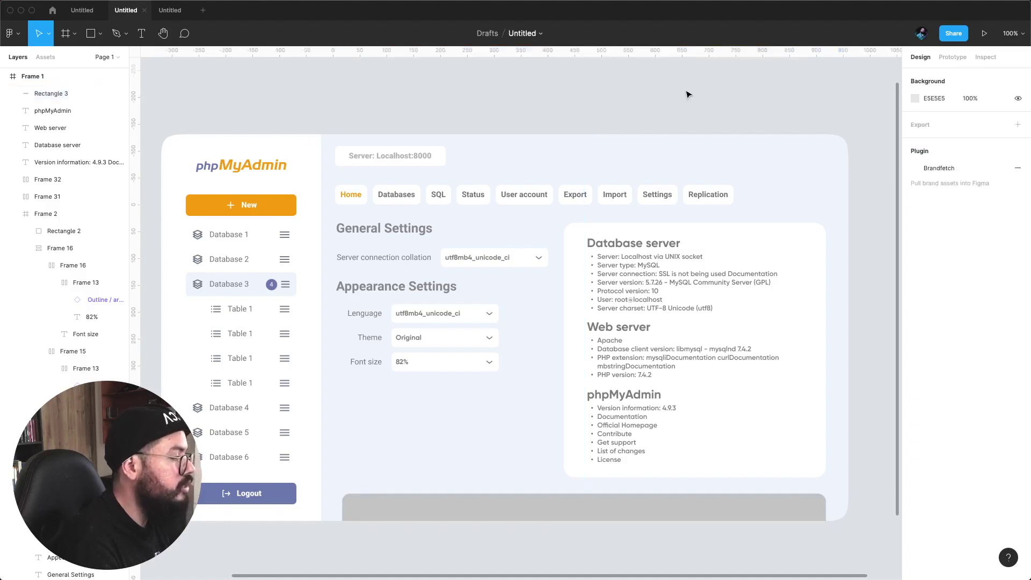
pyautogui.doubleClick(520, 507)
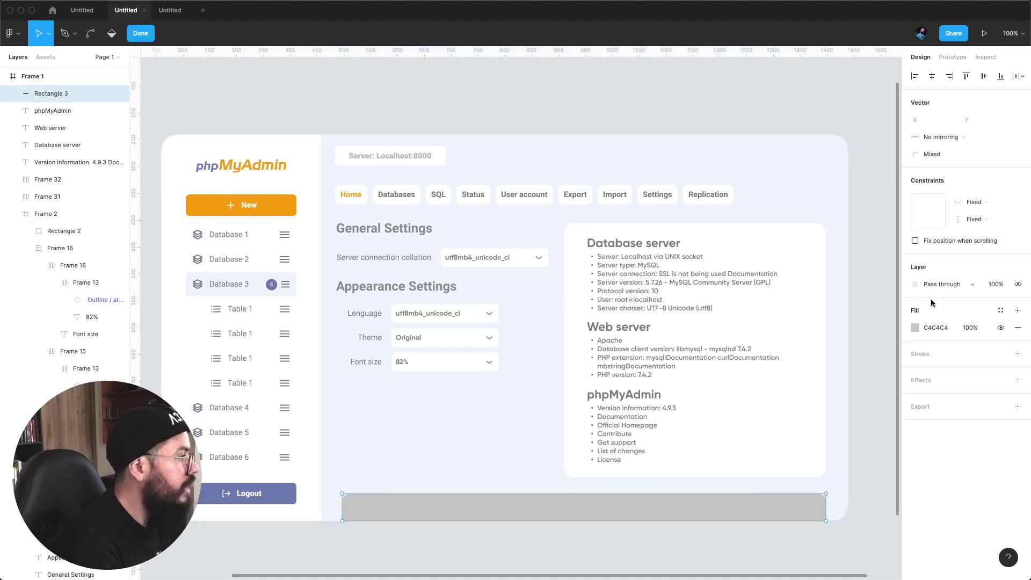
pyautogui.click(915, 327)
pyautogui.click(827, 486)
pyautogui.write('ffffff')
pyautogui.press('Return')
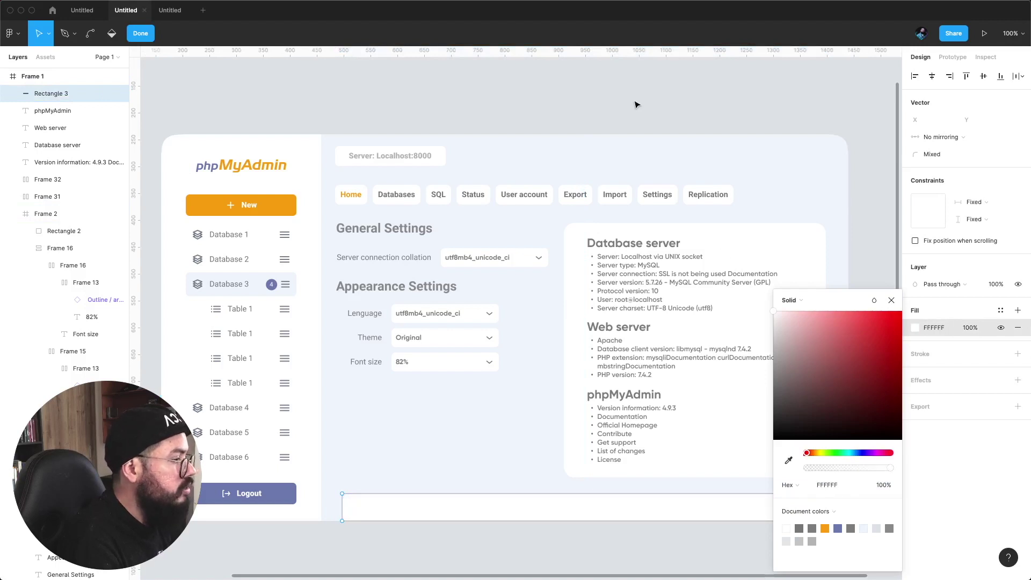
pyautogui.press('Escape')
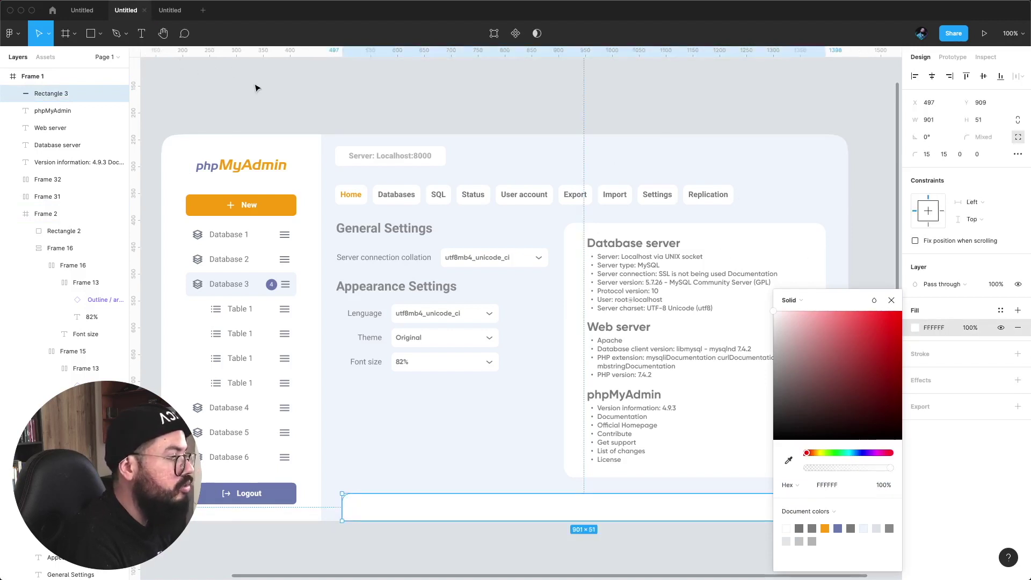
pyautogui.click(256, 86)
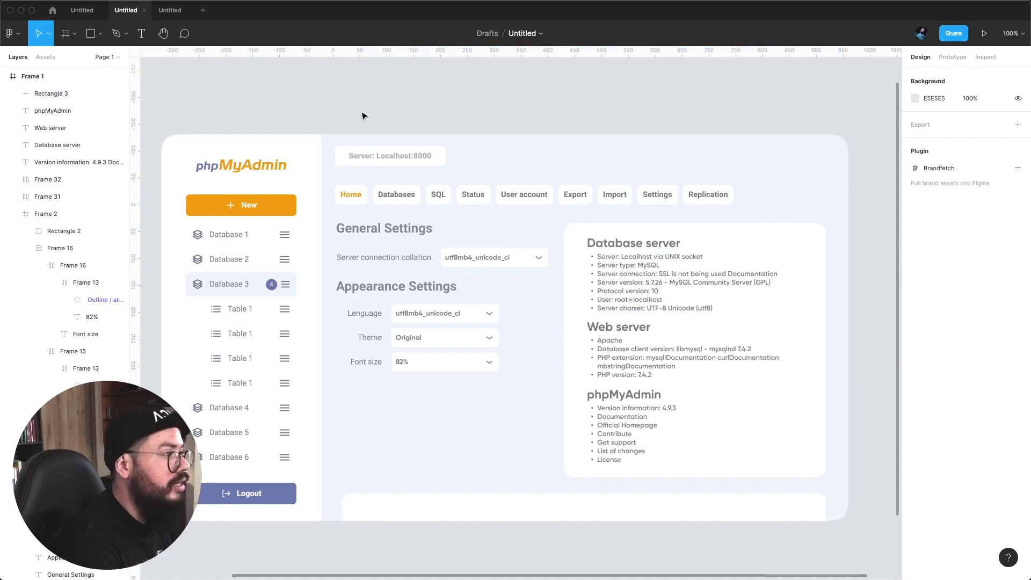
# - Add a 'Console' text label, moving it into the bottom bar within Frame 1
pyautogui.press('t')
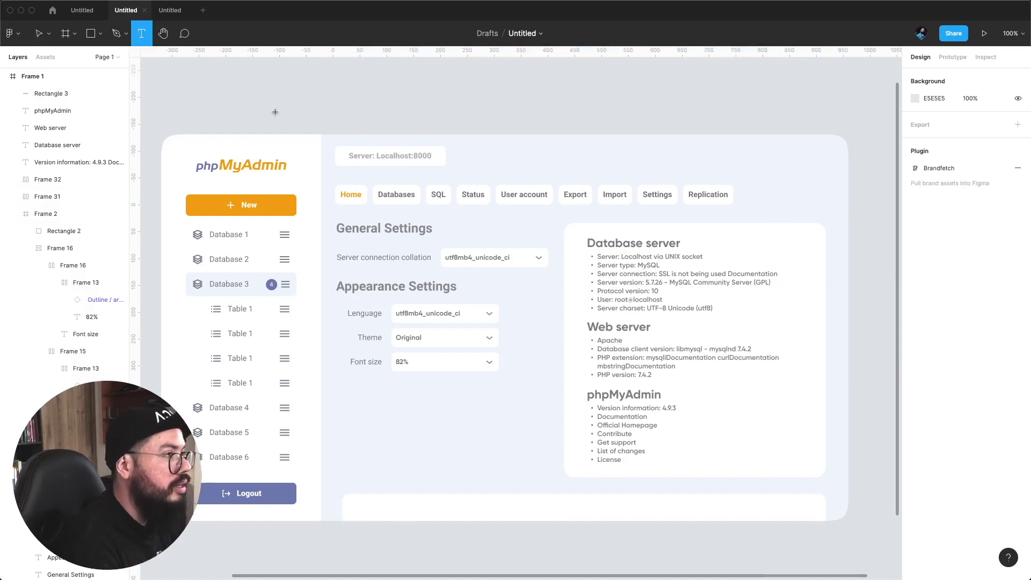
pyautogui.click(276, 113)
pyautogui.write('Console')
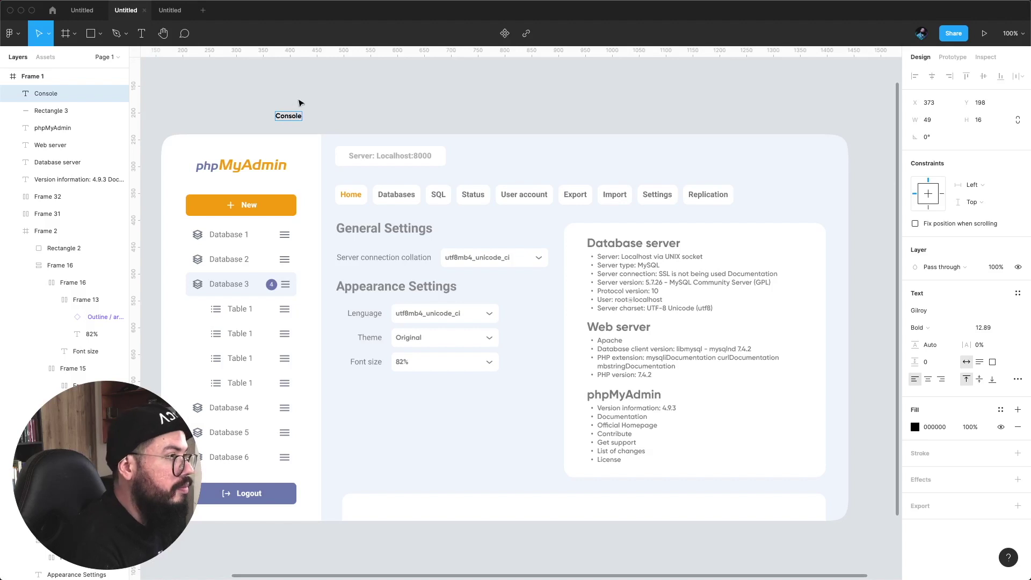
pyautogui.moveTo(288, 116); pyautogui.dragTo(378, 513)
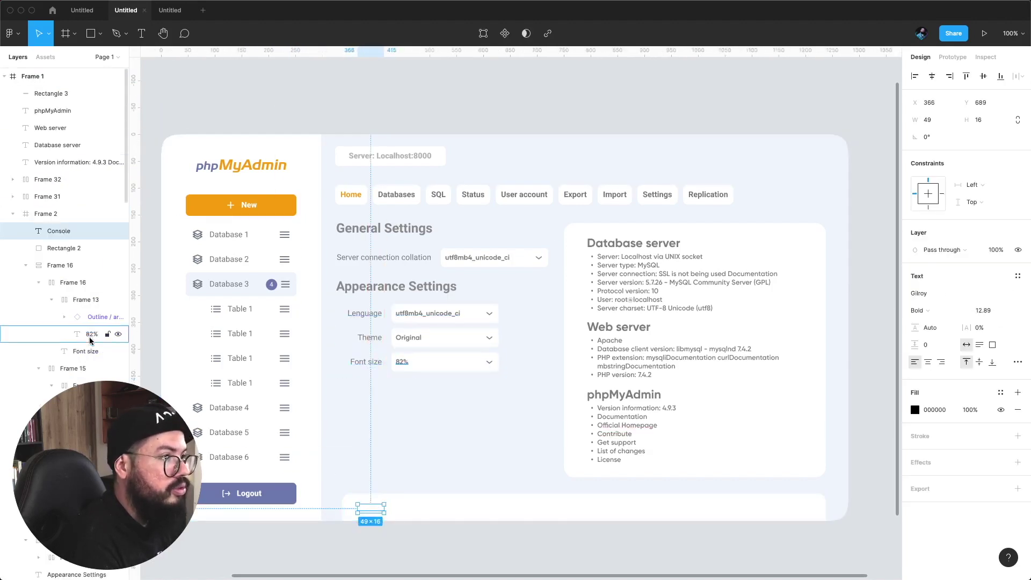
pyautogui.moveTo(53, 231); pyautogui.dragTo(43, 89)
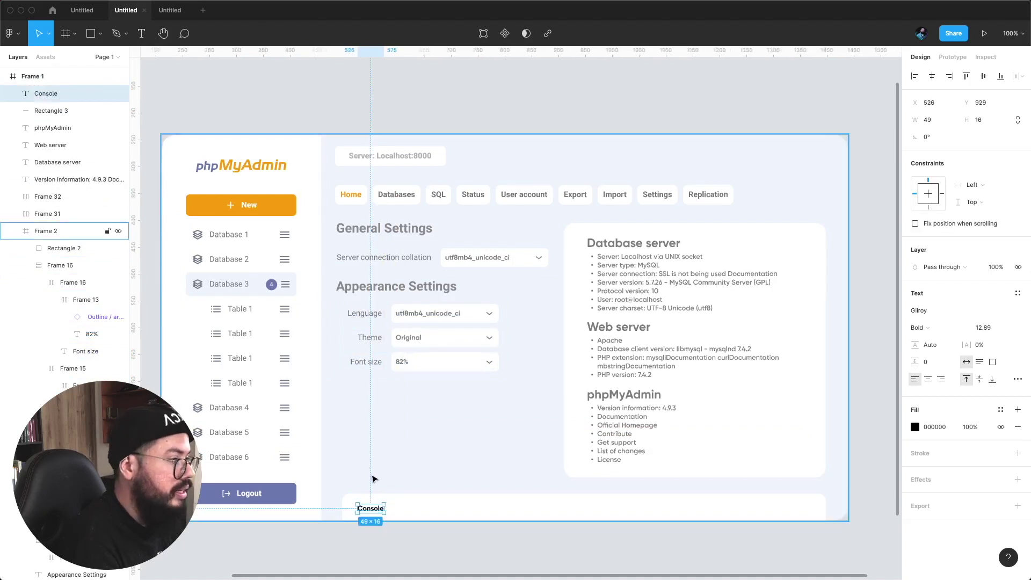
# - Colour the Console label grey (747474) and nudge it into place in the bar
pyautogui.click(916, 427)
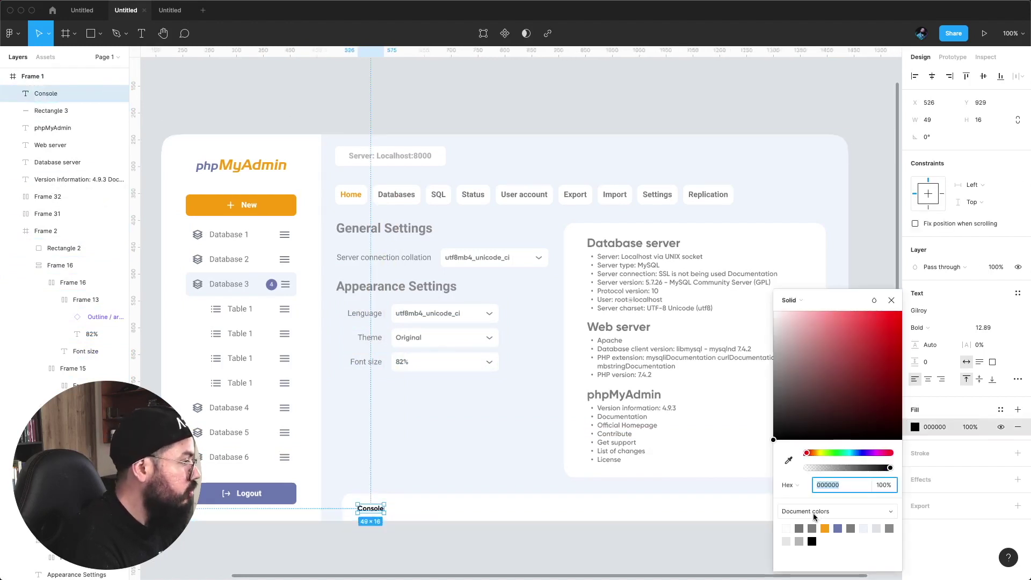
pyautogui.click(799, 529)
pyautogui.click(469, 99)
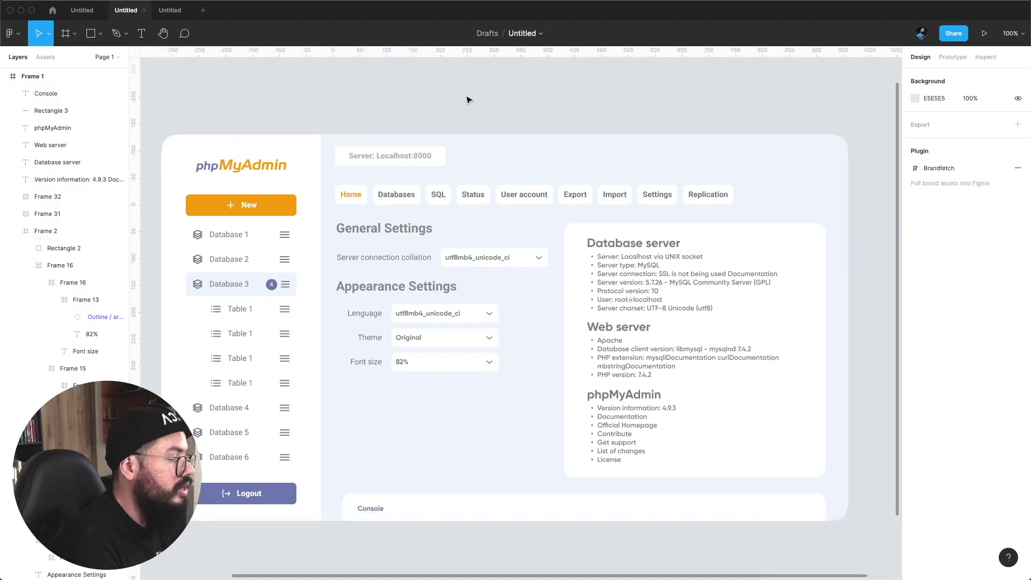
pyautogui.click(370, 509)
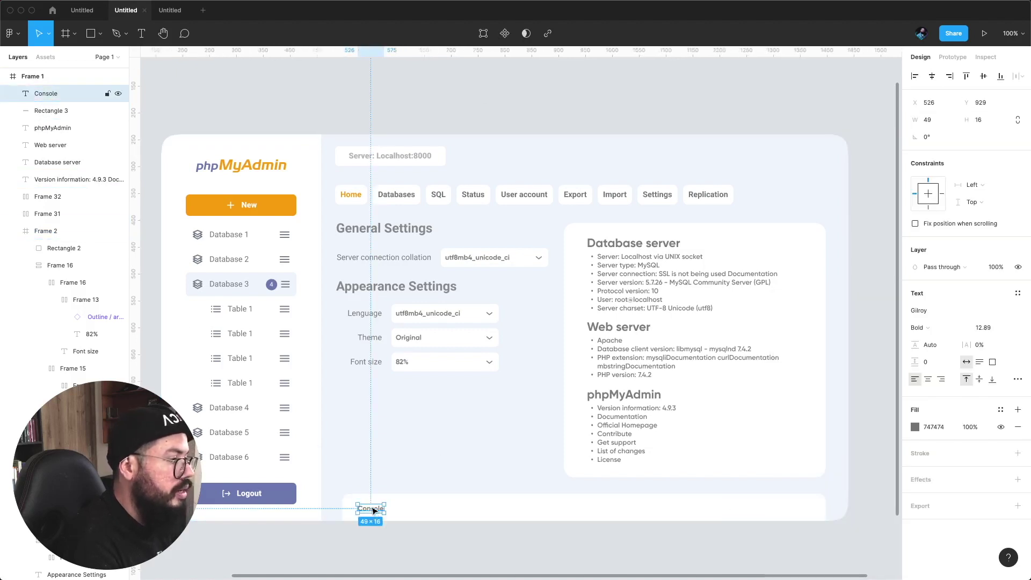
pyautogui.moveTo(382, 498); pyautogui.dragTo(382, 498)
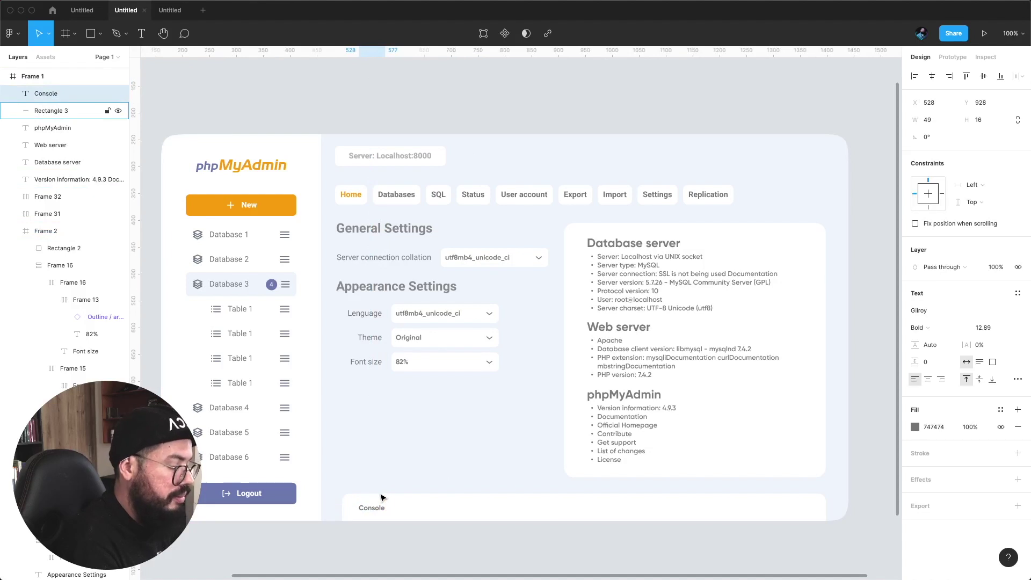
# - Wrap the Console label in an auto-layout frame
pyautogui.hotkey('shift', 'a')
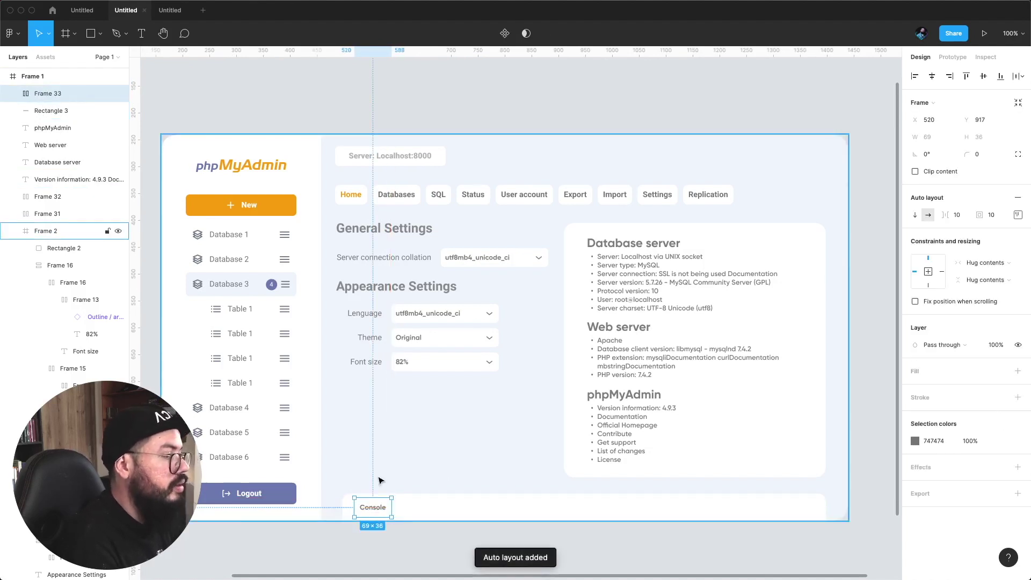
pyautogui.click(295, 101)
pyautogui.rightClick(296, 99)
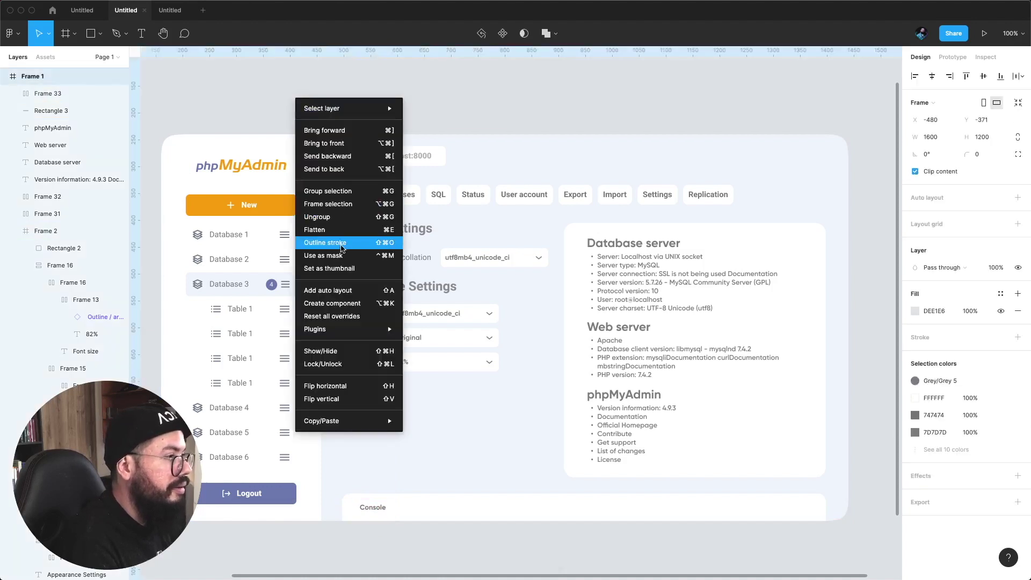
pyautogui.click(234, 97)
pyautogui.click(162, 14)
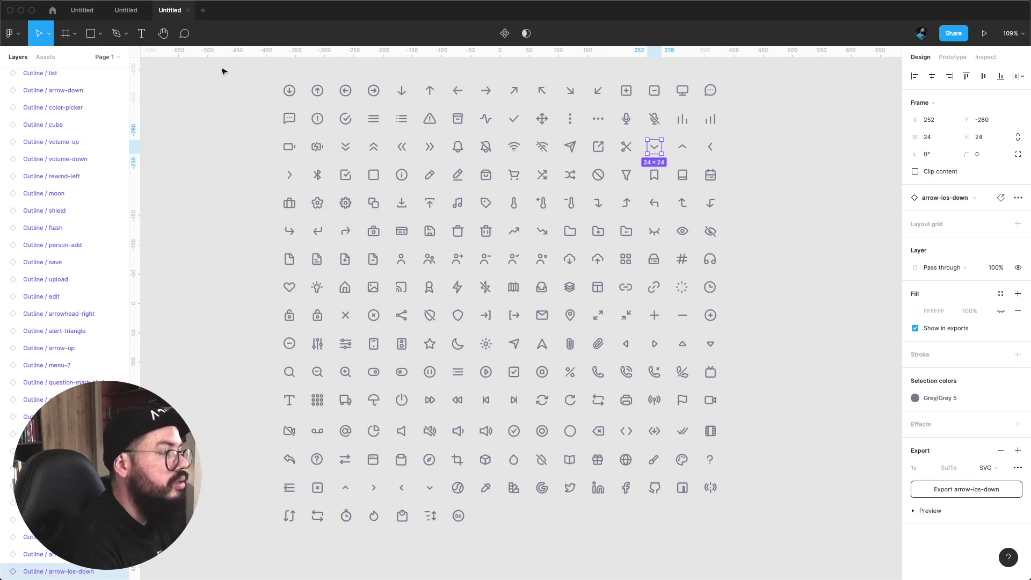
pyautogui.click(126, 9)
# - Insert a console icon from the Iconify plugin beside the label, scaled to 16×16
pyautogui.rightClick(438, 109)
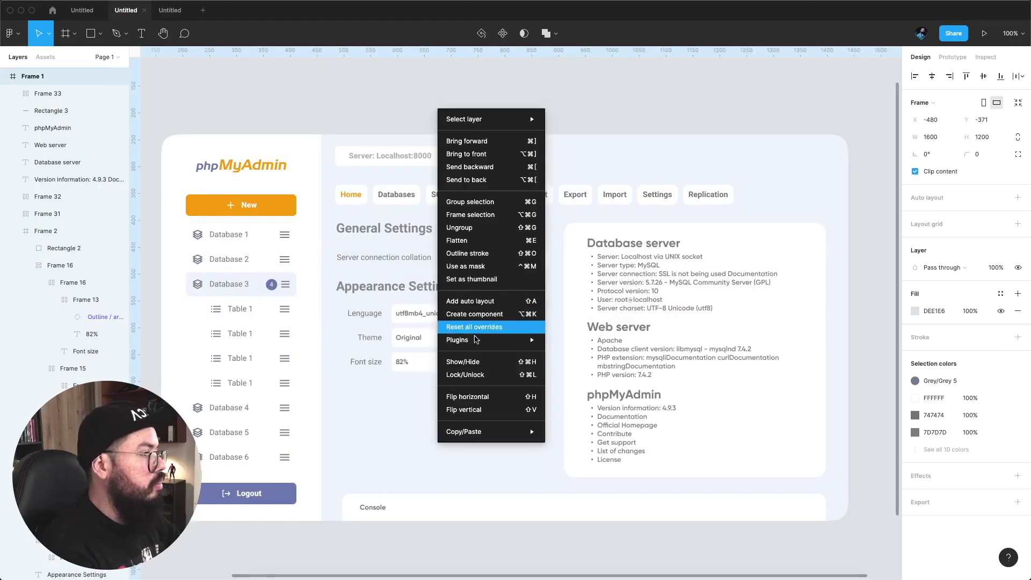
pyautogui.click(405, 200)
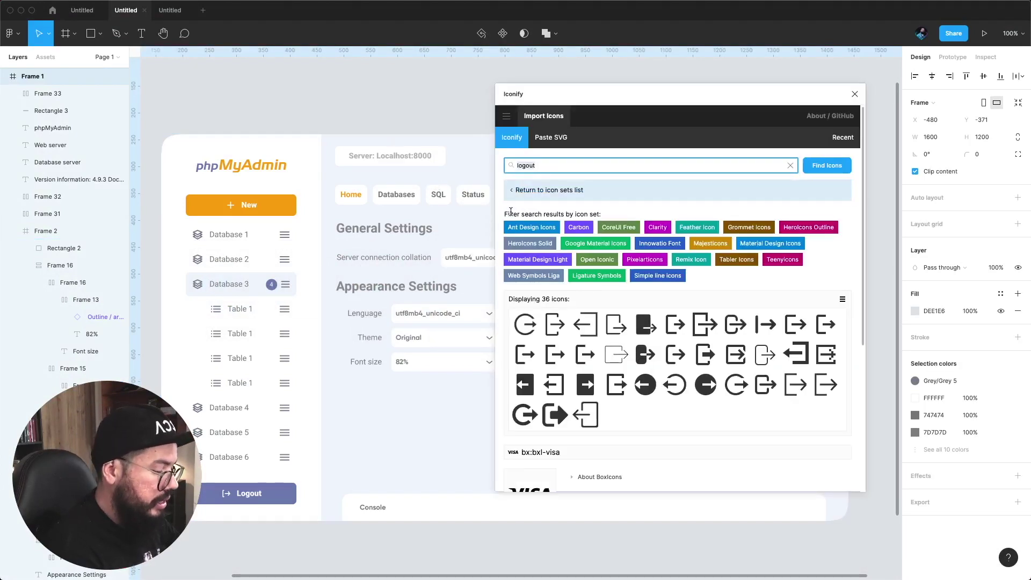
pyautogui.write('console')
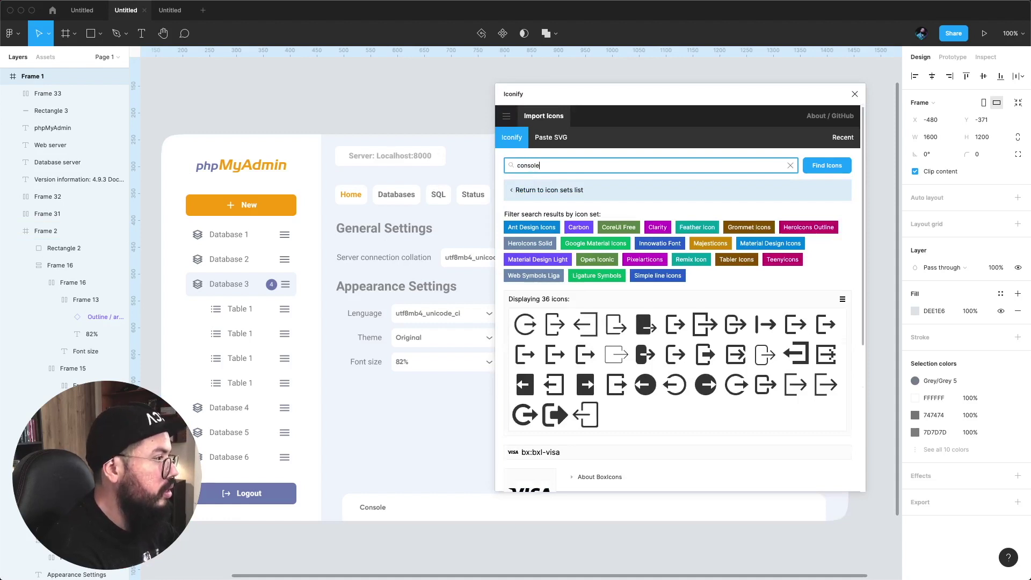
pyautogui.press('Return')
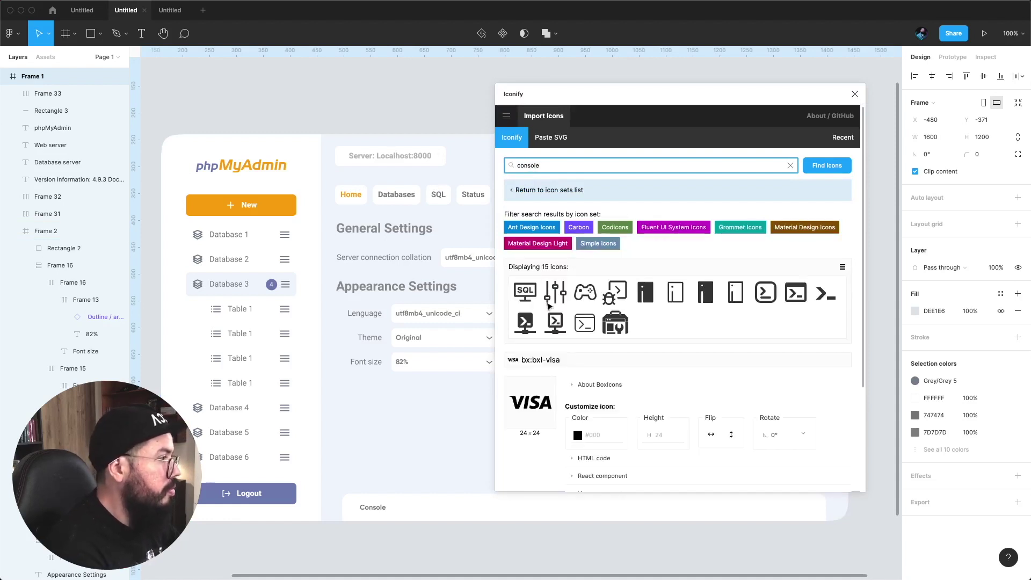
pyautogui.moveTo(765, 292); pyautogui.dragTo(459, 125)
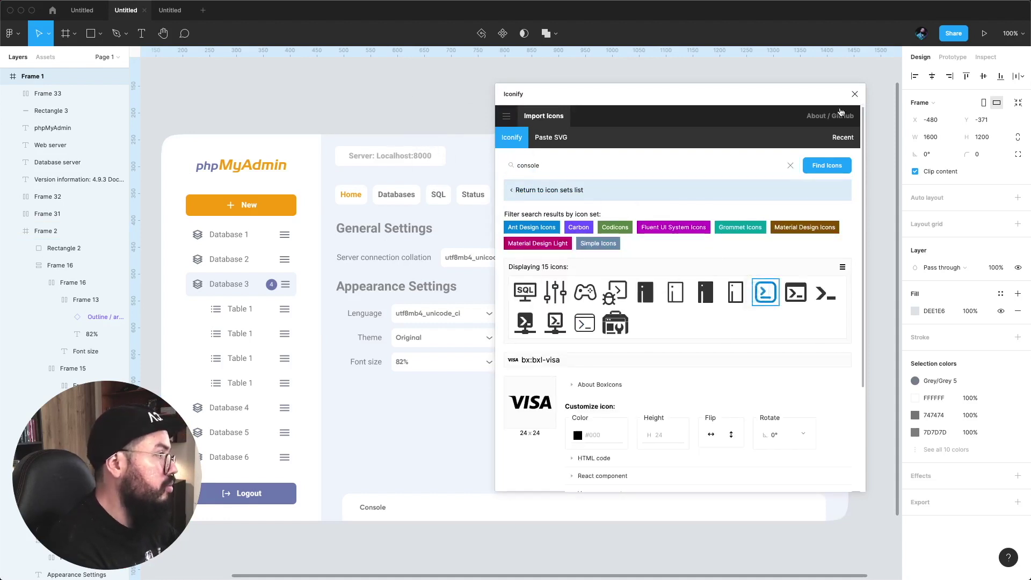
pyautogui.click(855, 94)
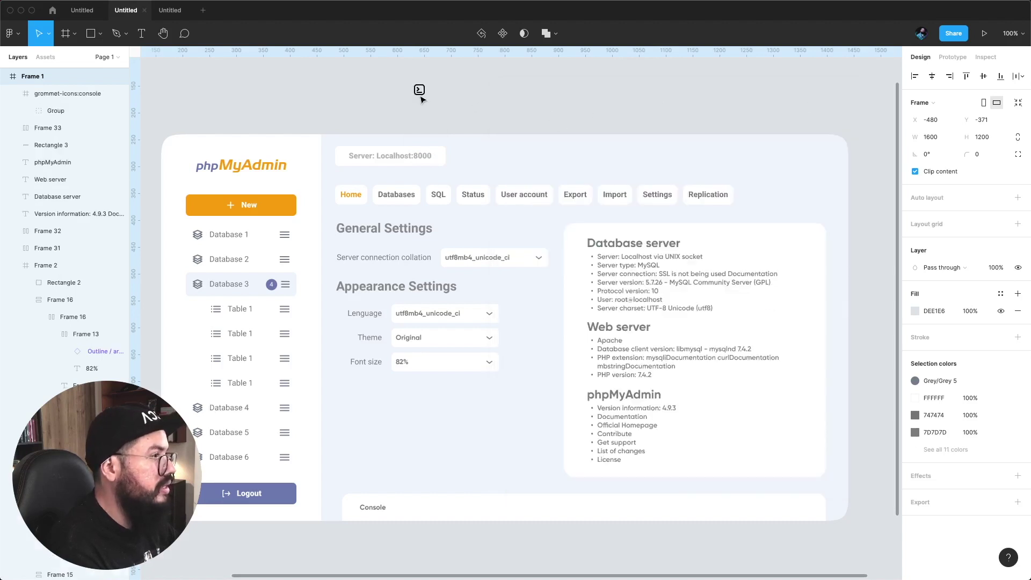
pyautogui.moveTo(420, 90); pyautogui.dragTo(369, 512)
pyautogui.press('k')
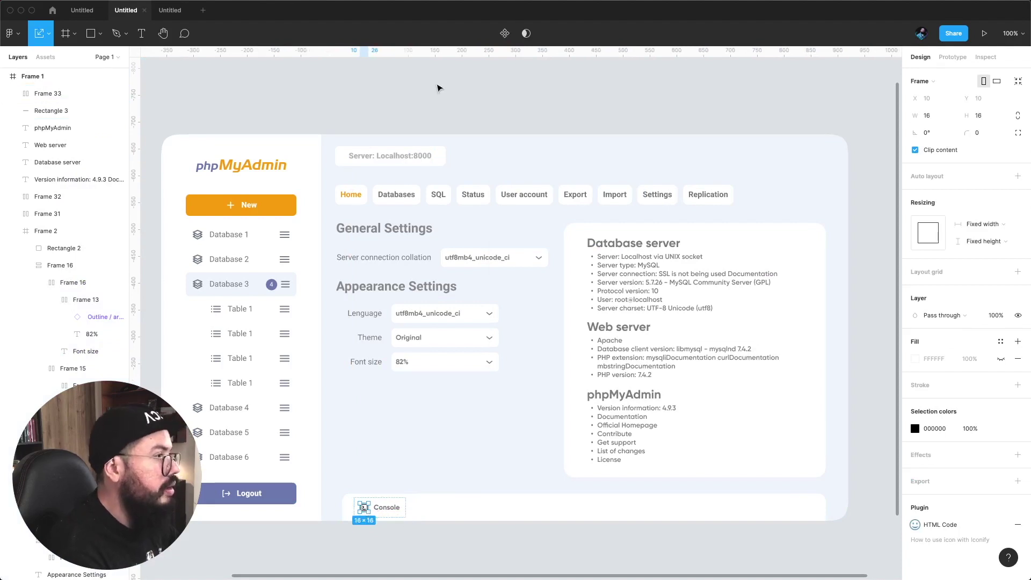
pyautogui.click(433, 101)
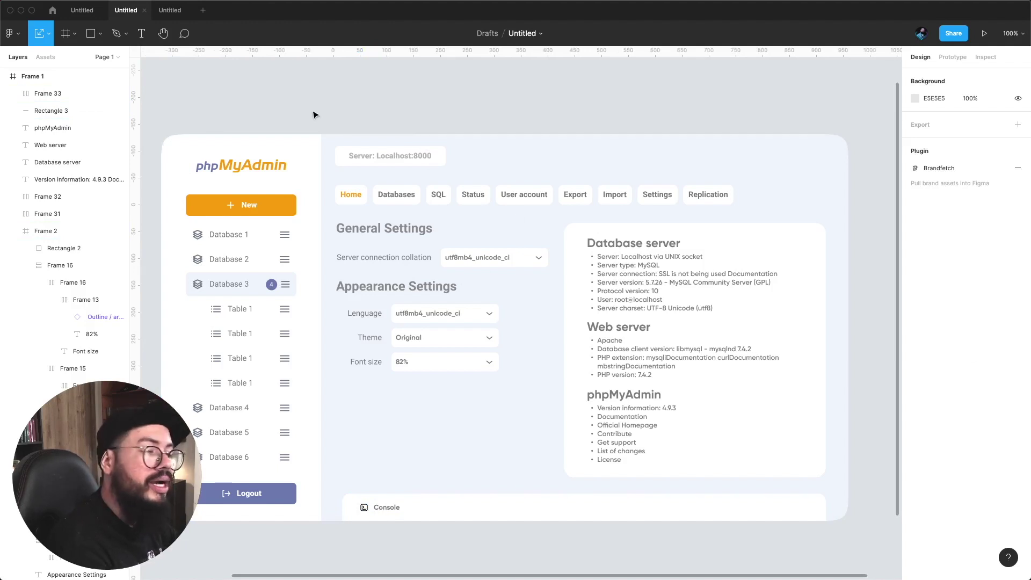
# - Duplicate the Console button to the bar's right end and remove its icon
pyautogui.moveTo(376, 511); pyautogui.dragTo(722, 512)
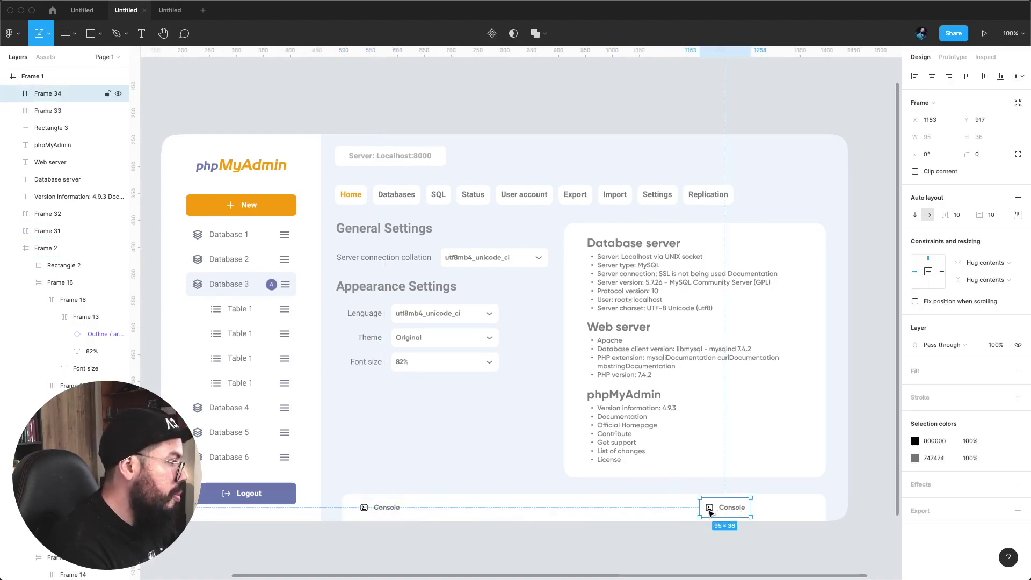
pyautogui.doubleClick(710, 510)
pyautogui.press('Delete')
pyautogui.click(720, 508)
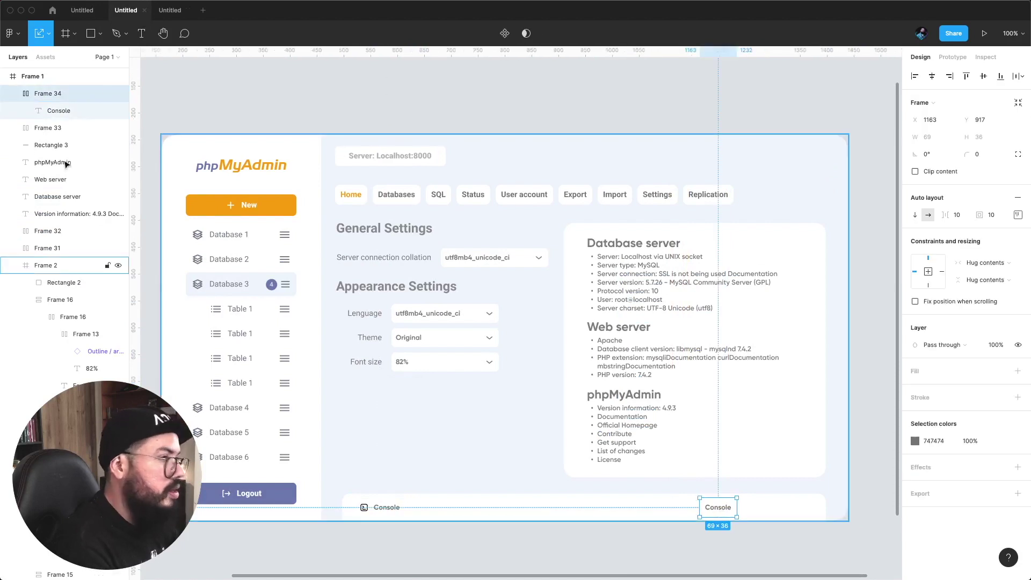
# - Make four copies of the Console label and constrain the group to the Right
pyautogui.click(75, 110)
pyautogui.hotkey('ctrl', 'd')
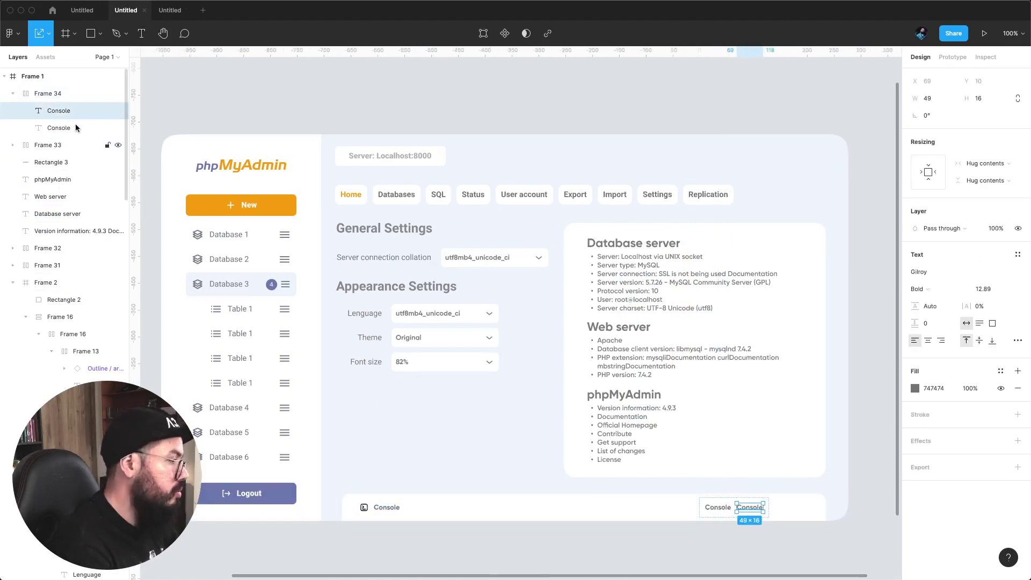
pyautogui.hotkey('ctrl', 'v')
pyautogui.hotkey('ctrl', 'v')
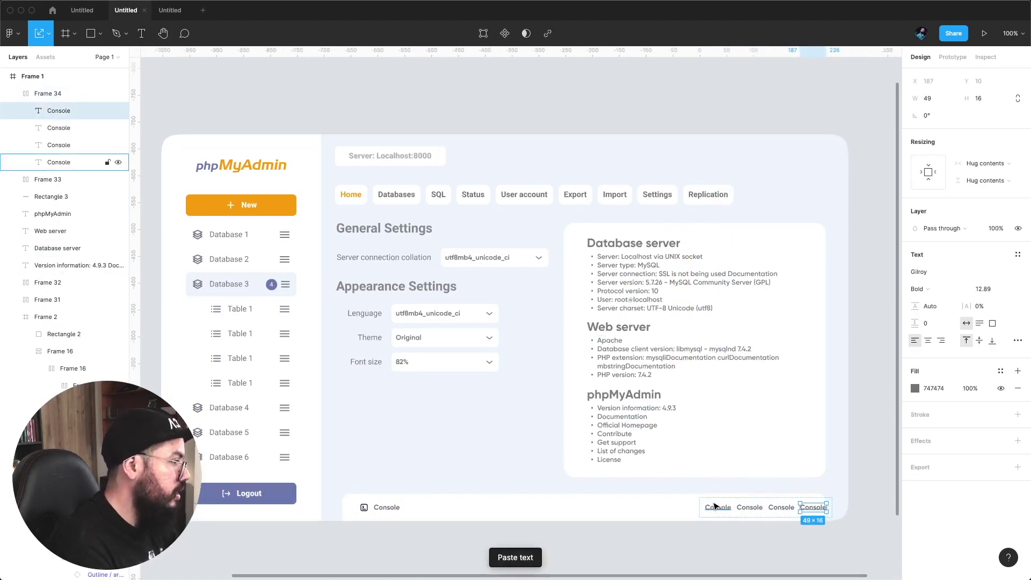
pyautogui.moveTo(715, 506); pyautogui.dragTo(698, 507)
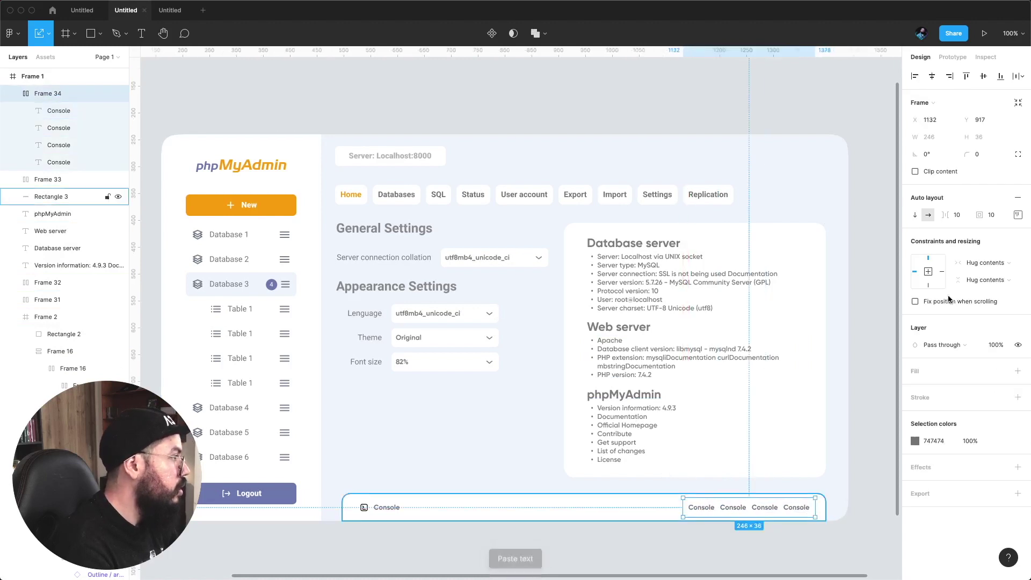
pyautogui.click(942, 273)
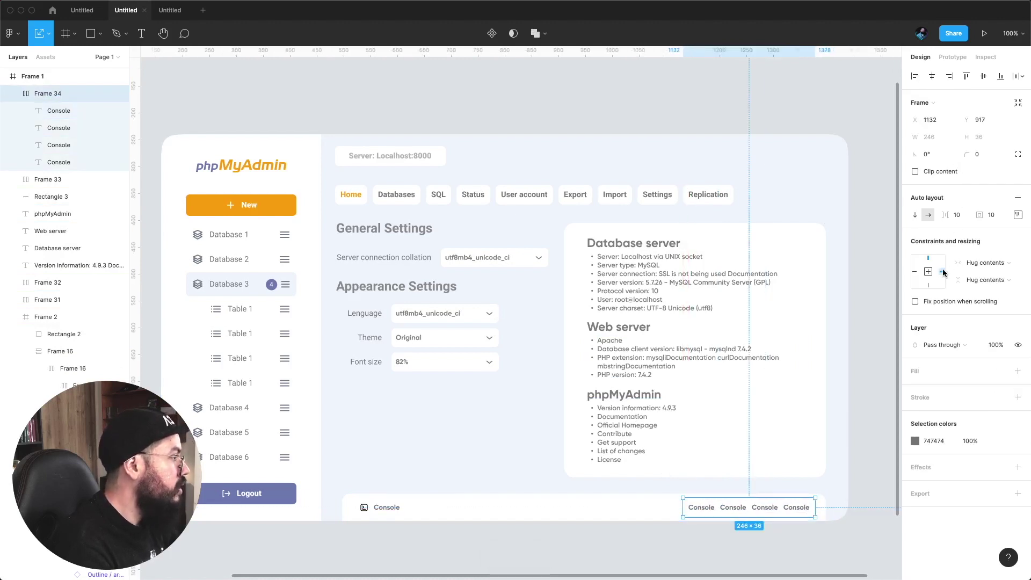
# - Rename the four labels to Bookmarks, Options, History and Clear
pyautogui.doubleClick(702, 507)
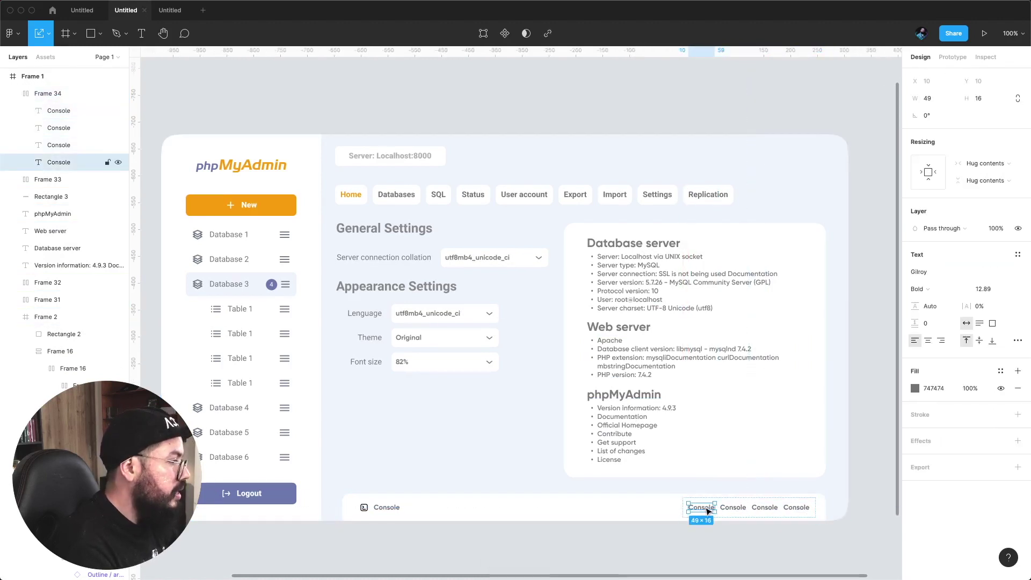
pyautogui.press('Return')
pyautogui.write('Book')
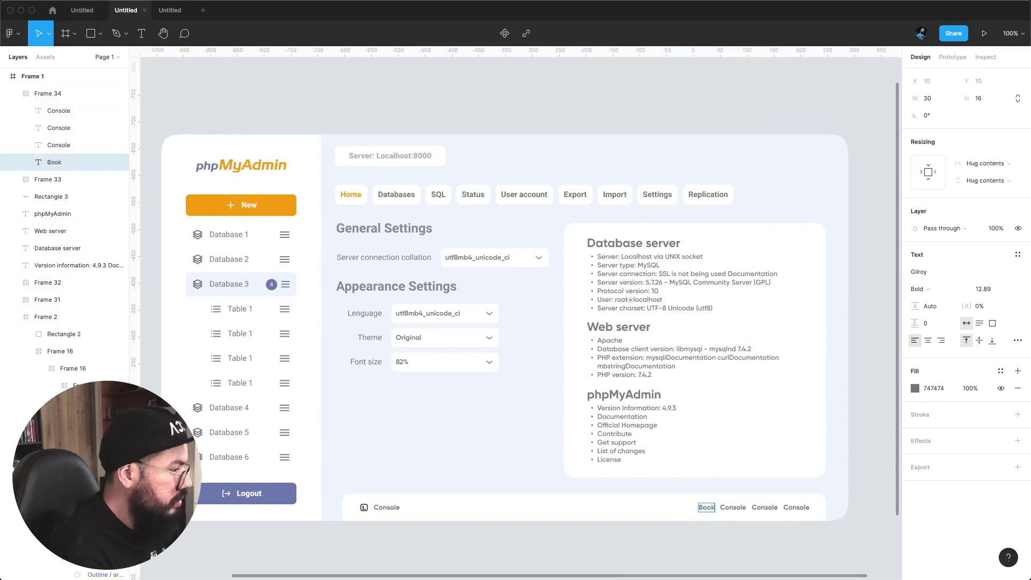
pyautogui.write('marks')
pyautogui.press('Escape')
pyautogui.press('Tab')
pyautogui.press('Return')
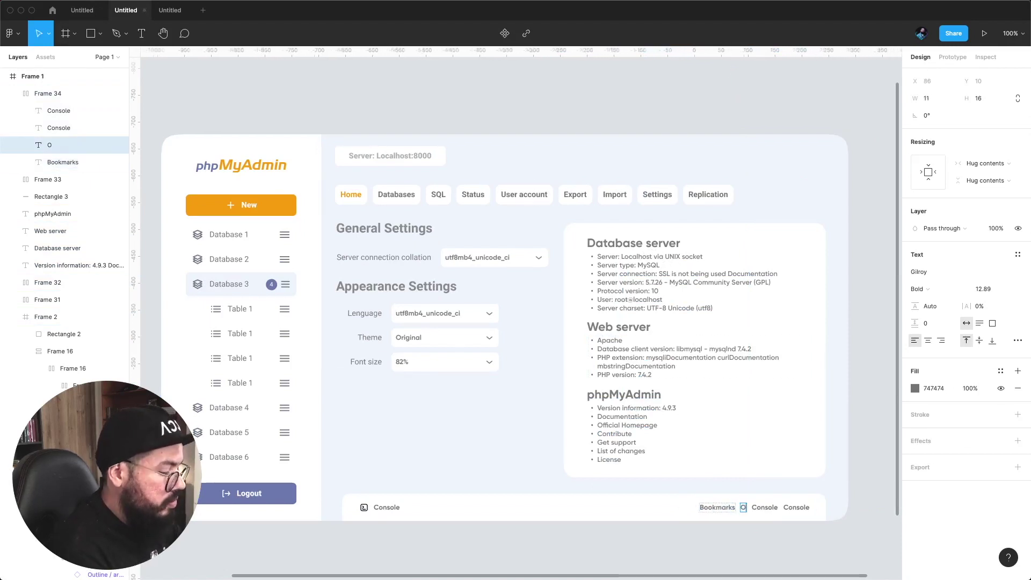
pyautogui.write('Options')
pyautogui.press('Escape')
pyautogui.press('Tab')
pyautogui.press('Return')
pyautogui.write('History')
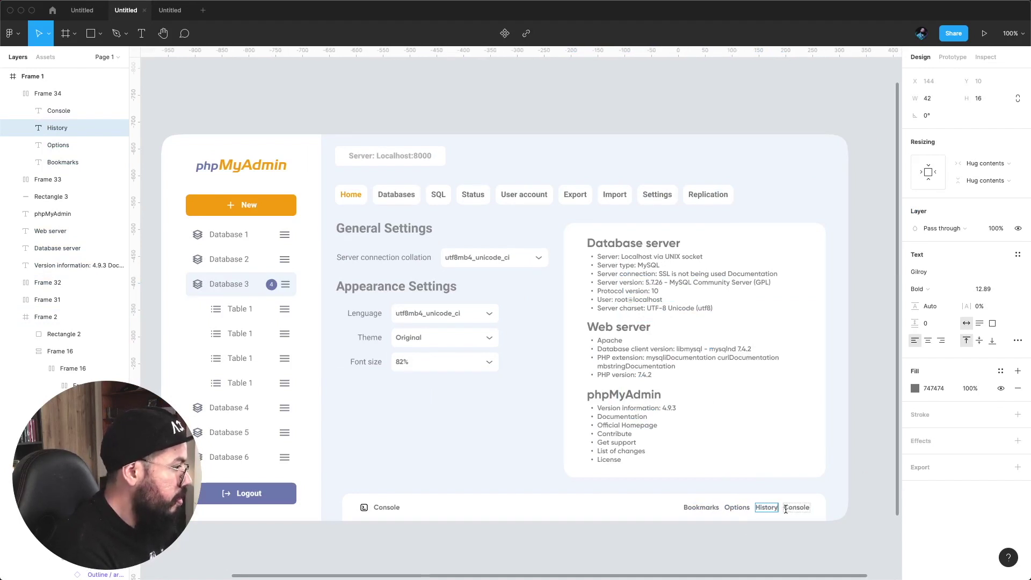
pyautogui.press('Escape')
pyautogui.press('Tab')
pyautogui.press('Return')
pyautogui.write('Clear')
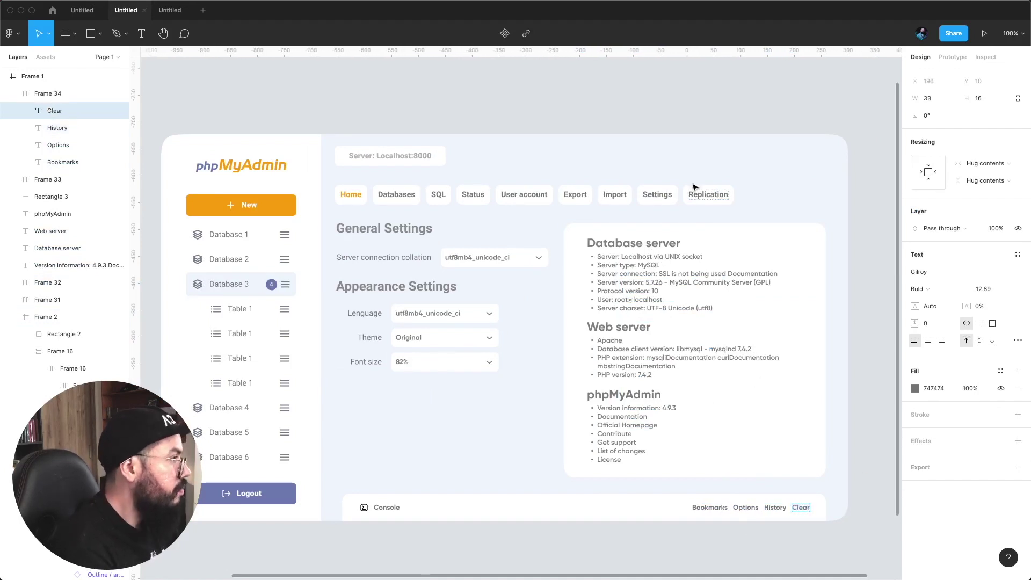
pyautogui.click(582, 127)
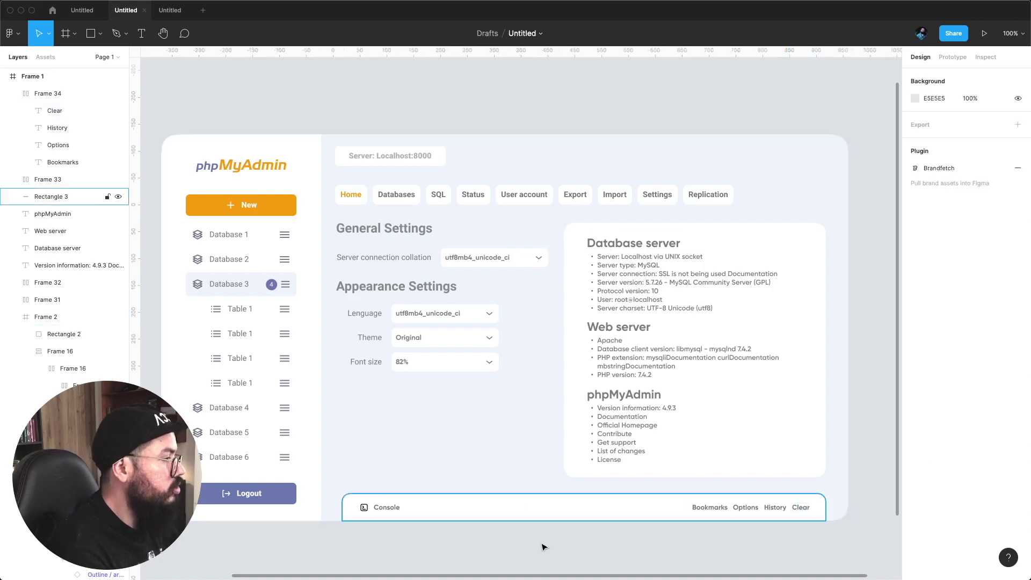
# - Increase the links' auto-layout spacing to about 21
pyautogui.click(716, 514)
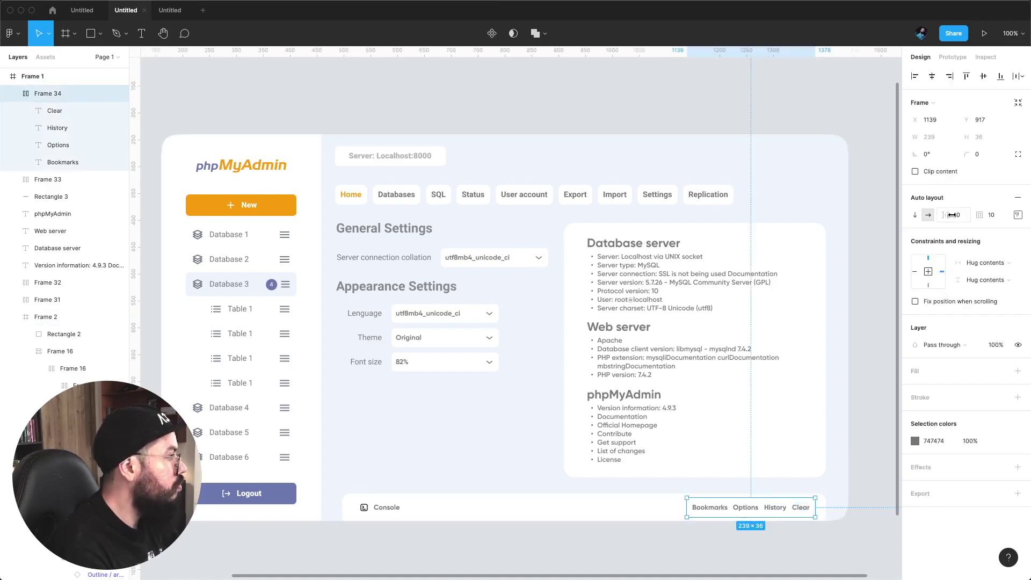
pyautogui.moveTo(951, 215); pyautogui.dragTo(962, 213)
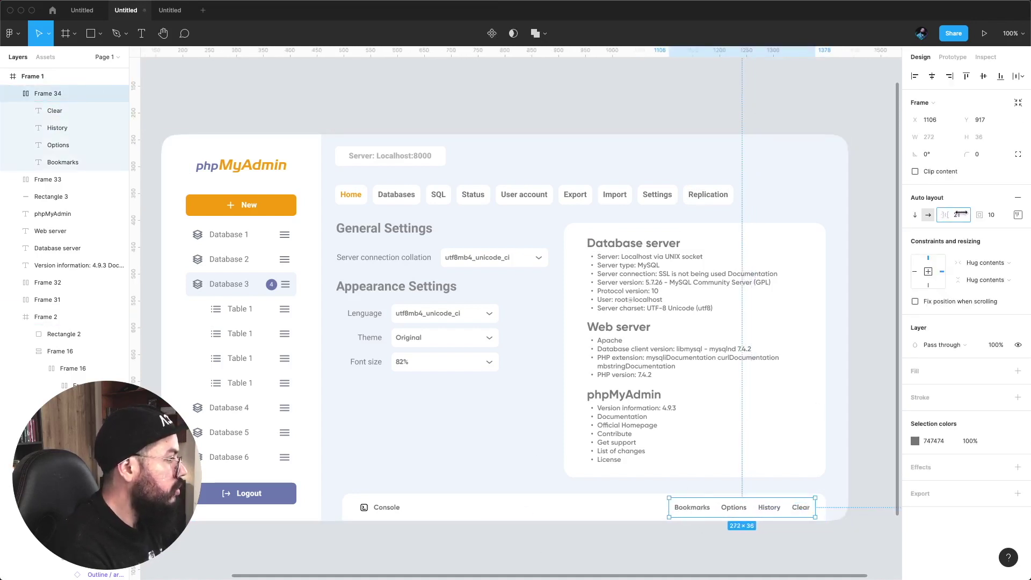
pyautogui.click(699, 116)
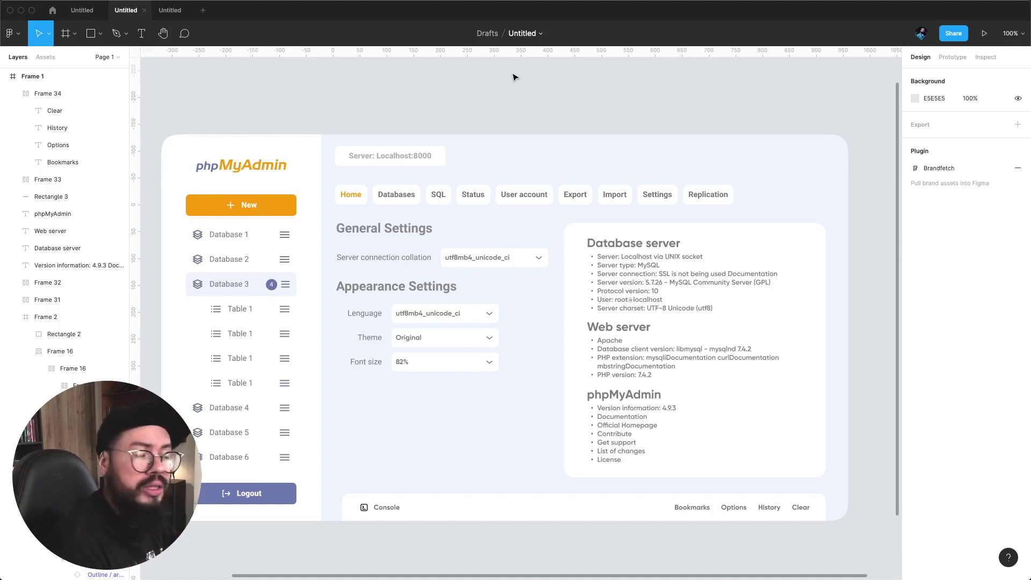
# - Draw a 42px grey circle at the dashboard frame's top-right corner
pyautogui.click(100, 36)
pyautogui.click(104, 92)
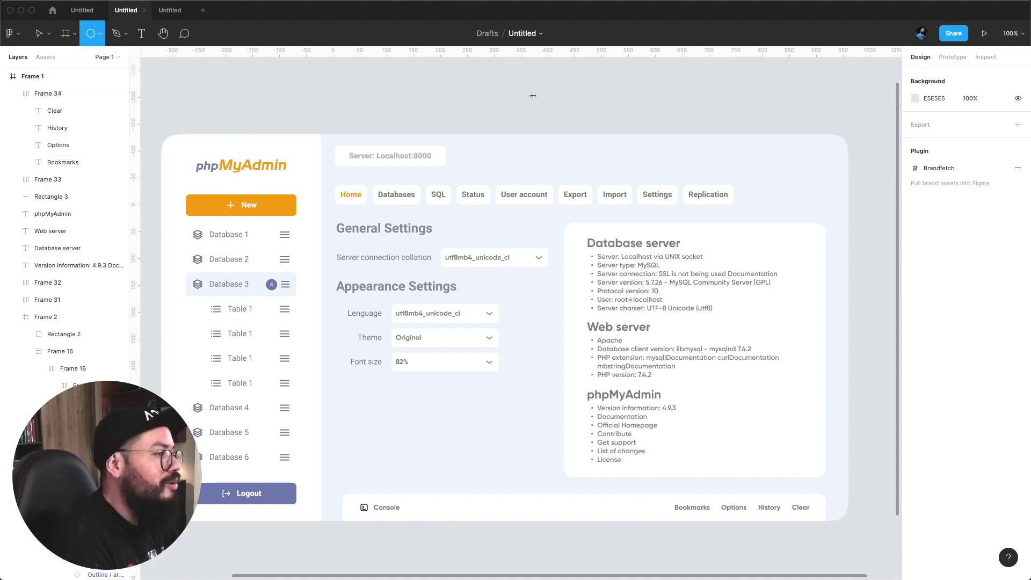
pyautogui.moveTo(530, 82)
pyautogui.mouseDown()
pyautogui.moveTo(552, 104)
pyautogui.moveTo(822, 162)
pyautogui.mouseUp()
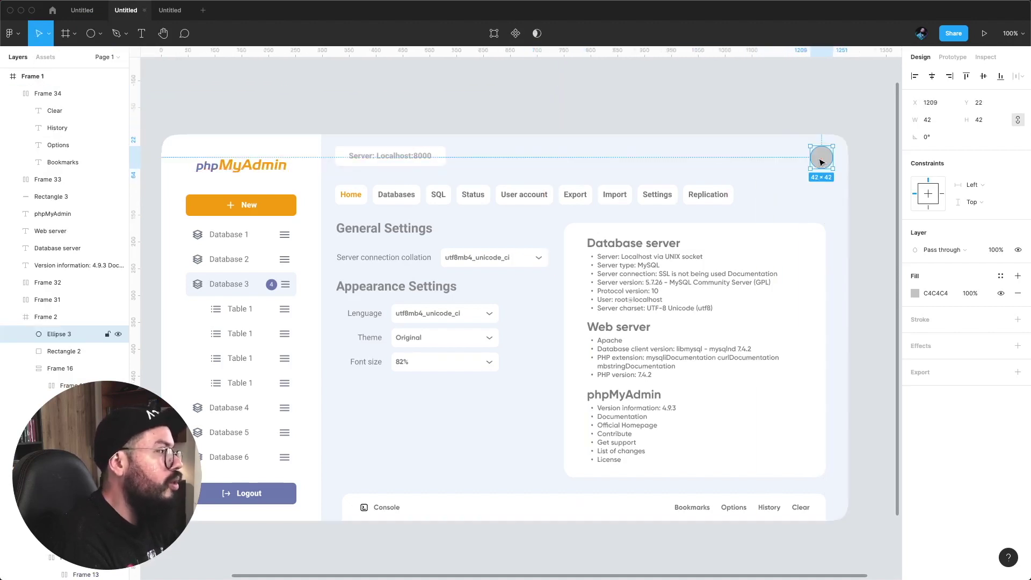
pyautogui.click(767, 110)
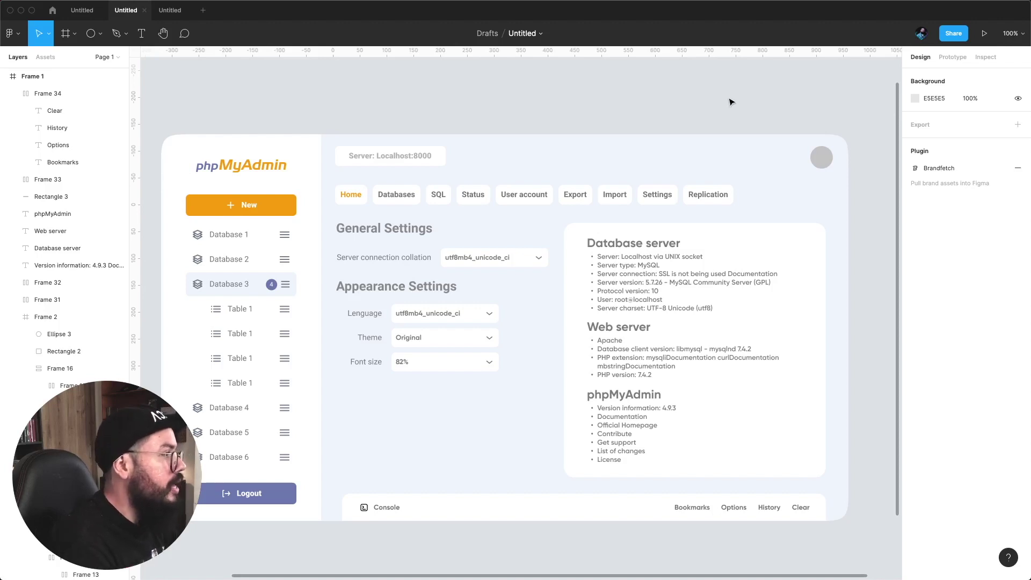
# - Add a 13px status dot filled green 00FF75 on the circle's corner
pyautogui.click(91, 34)
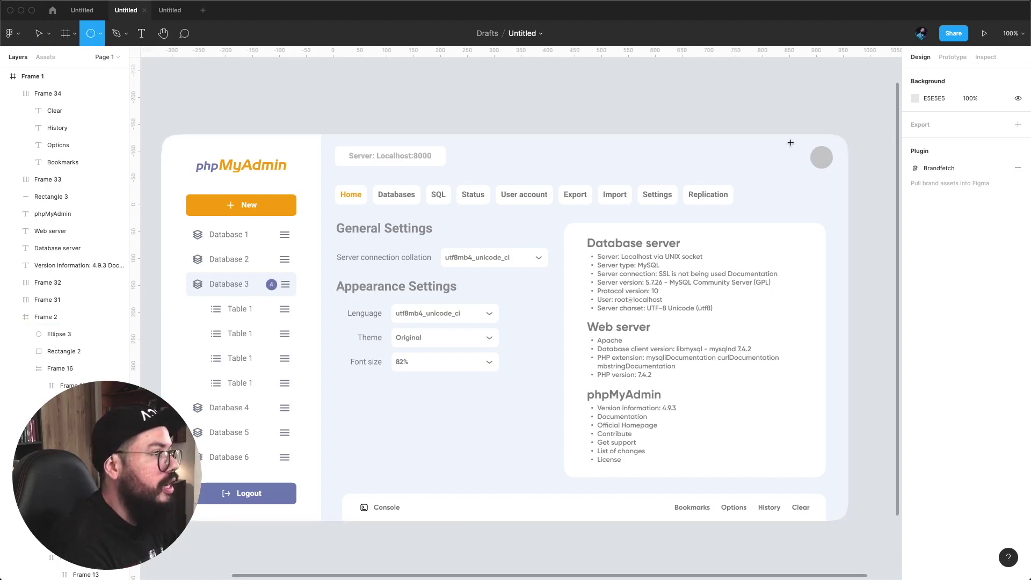
pyautogui.moveTo(828, 145); pyautogui.dragTo(834, 152)
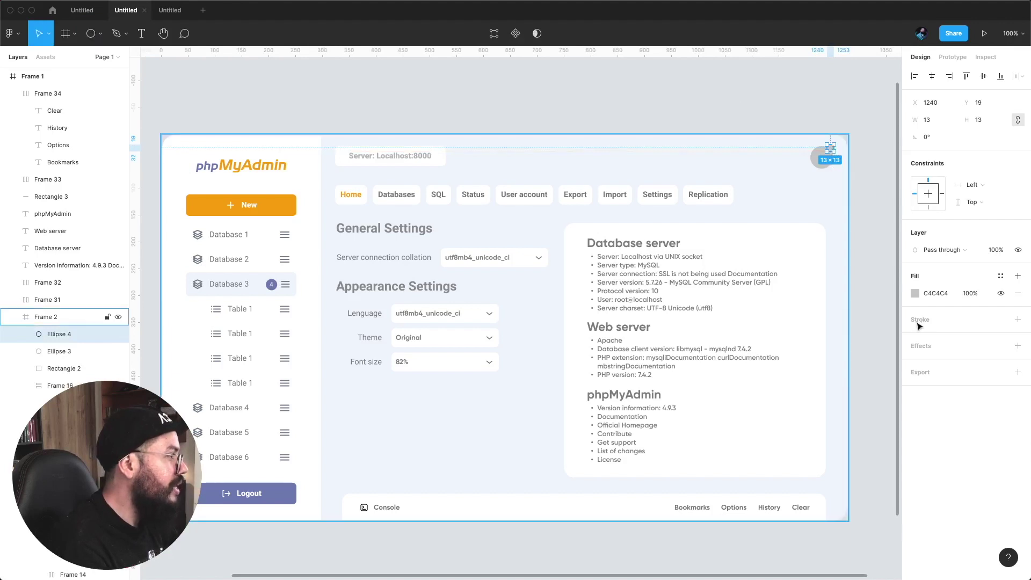
pyautogui.click(916, 294)
pyautogui.click(842, 449)
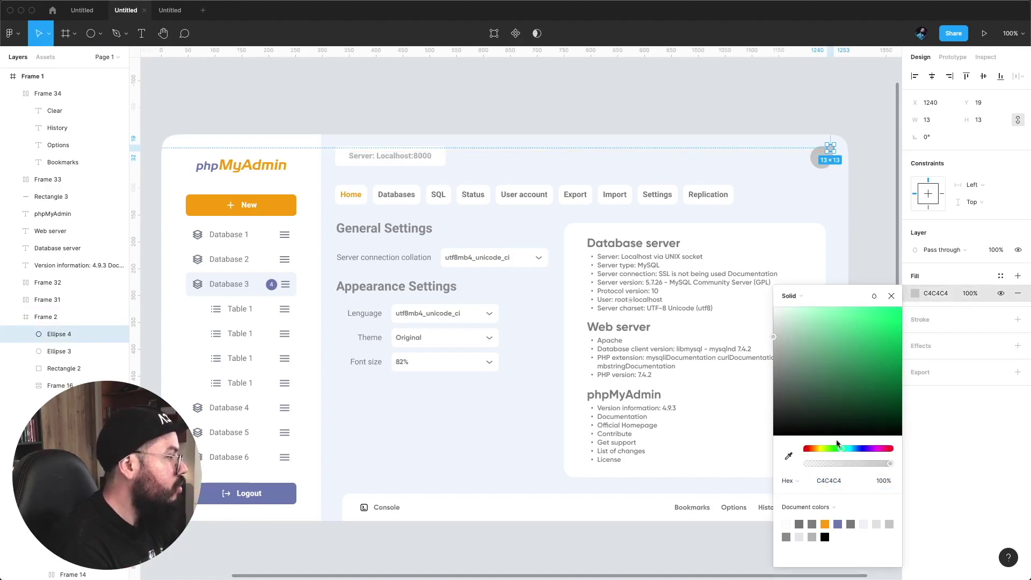
pyautogui.click(900, 309)
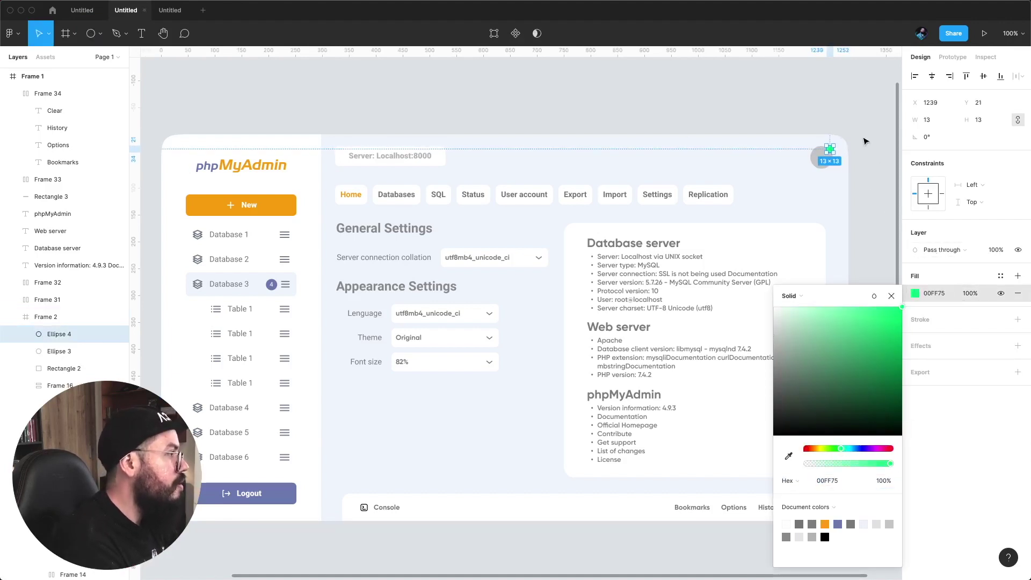
pyautogui.click(847, 107)
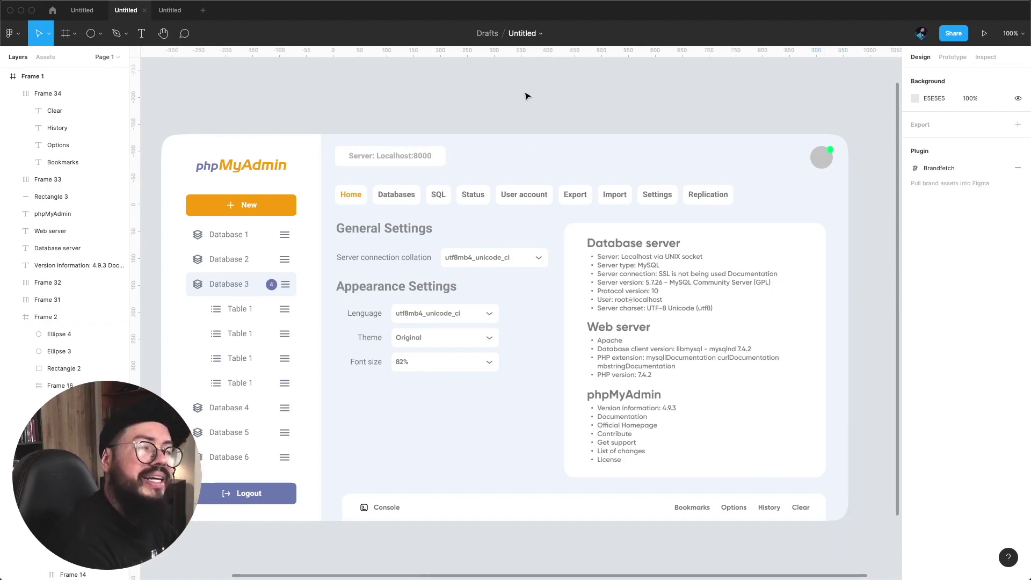
# - Replace the grey circle with the pasted photo circle, positioned under the green dot
pyautogui.click(816, 169)
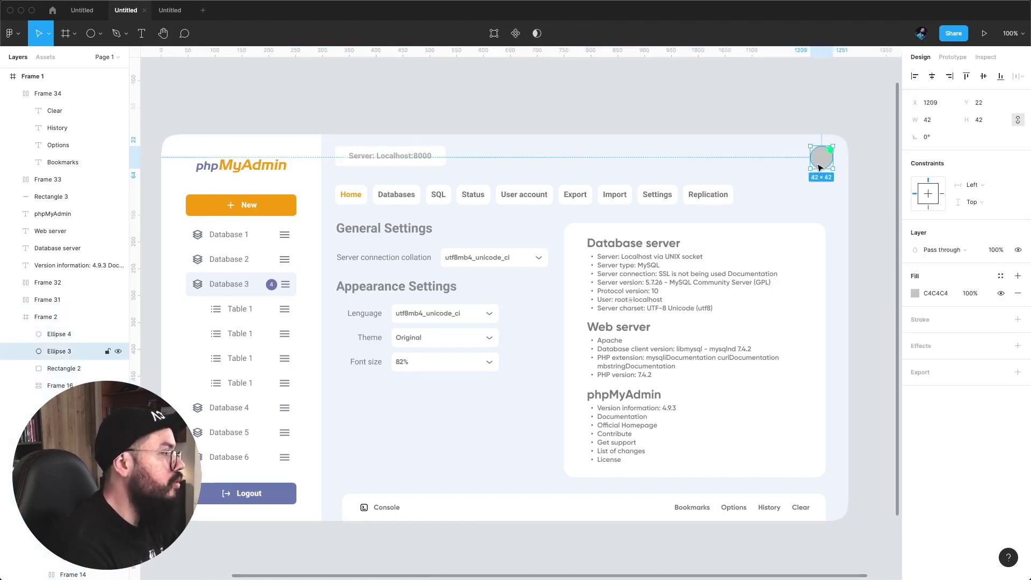
pyautogui.hotkey('ctrl', 'v')
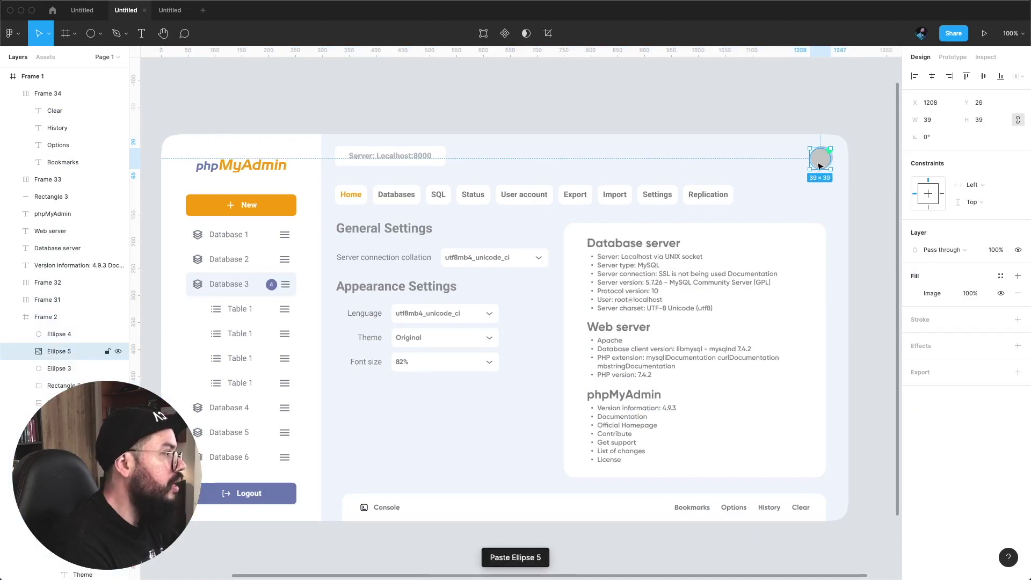
pyautogui.moveTo(820, 166); pyautogui.dragTo(785, 169)
pyautogui.click(820, 163)
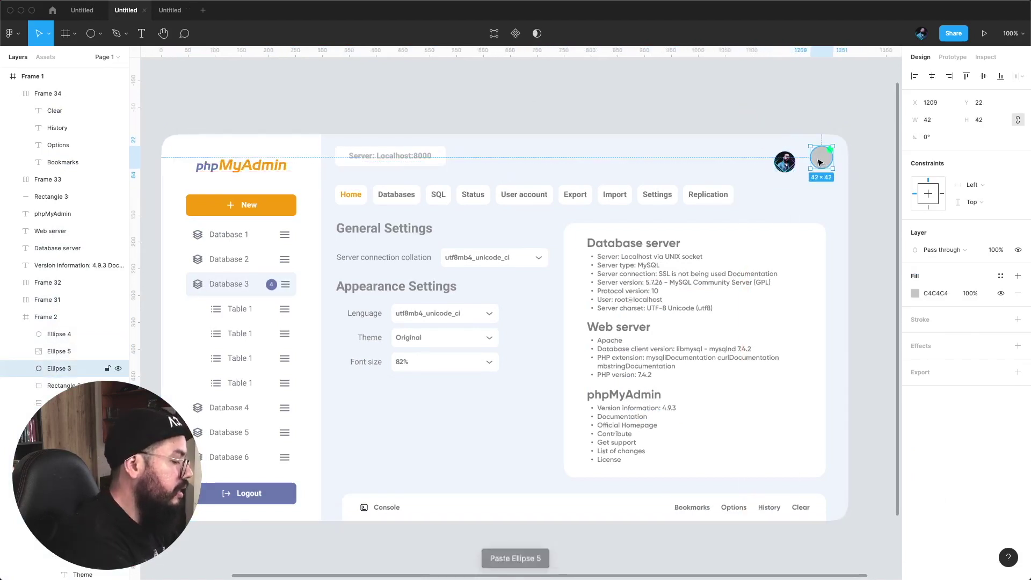
pyautogui.press('Delete')
pyautogui.click(786, 170)
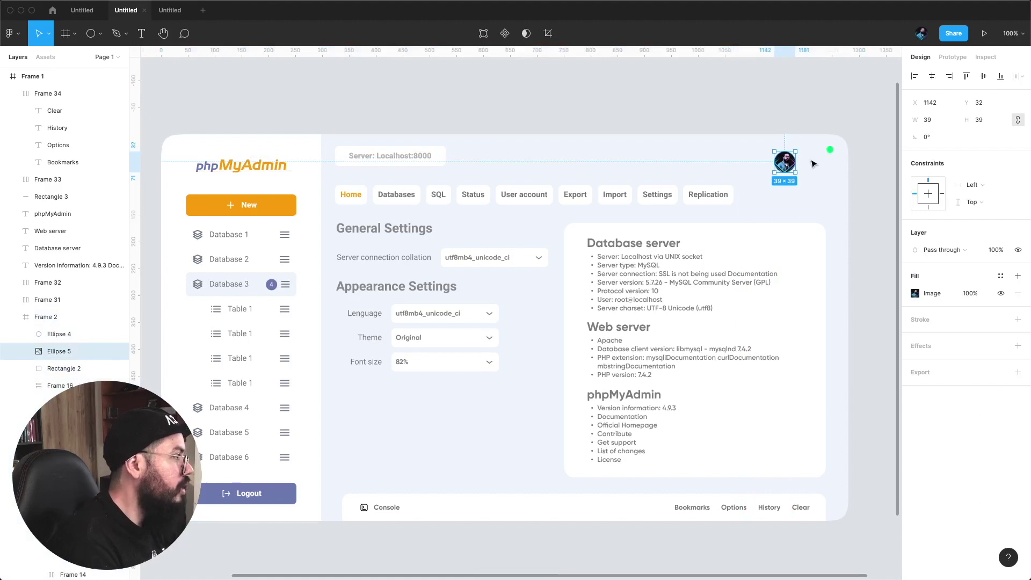
pyautogui.moveTo(785, 161); pyautogui.dragTo(822, 159)
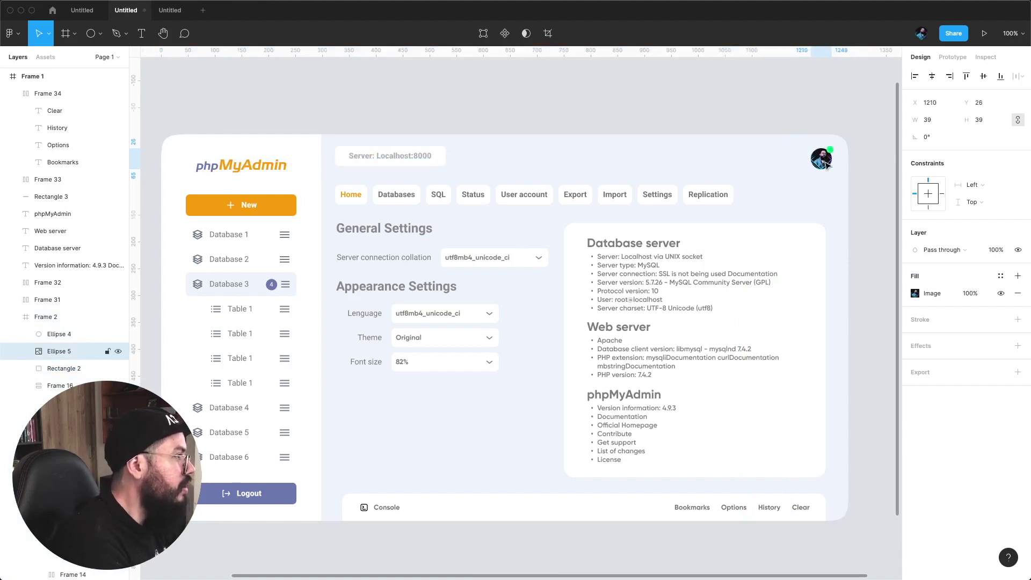
pyautogui.moveTo(828, 166); pyautogui.dragTo(828, 165)
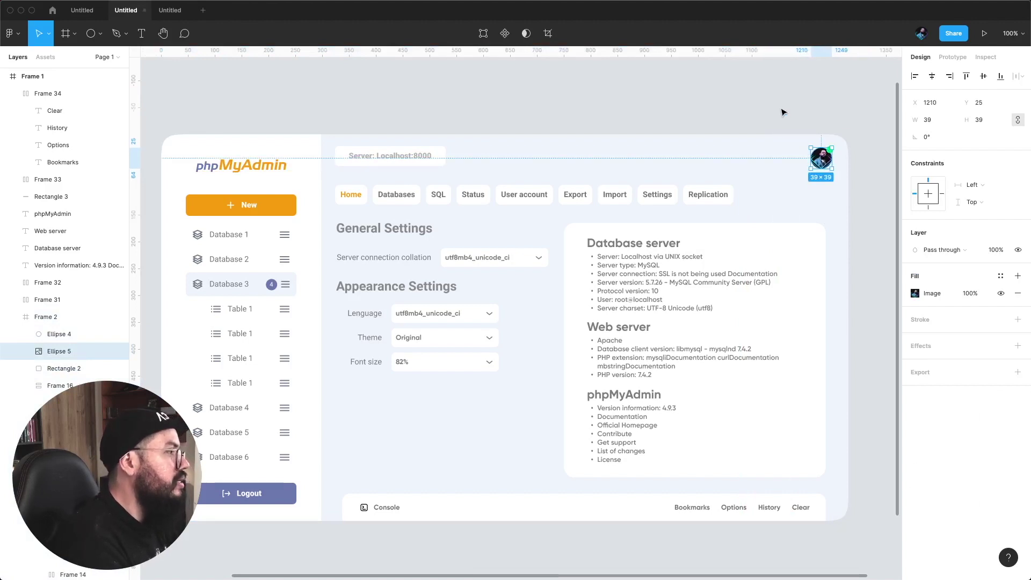
pyautogui.click(782, 111)
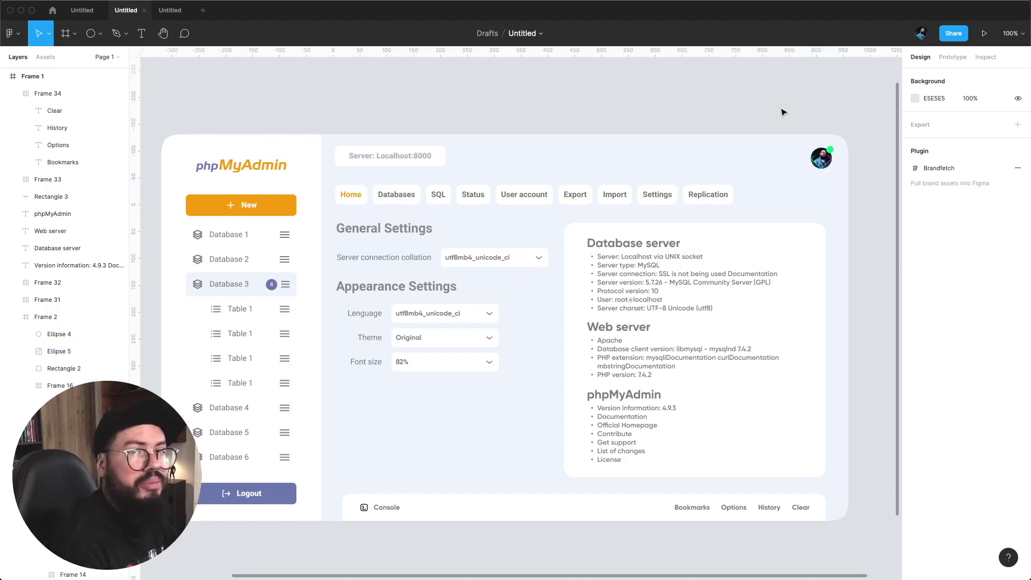